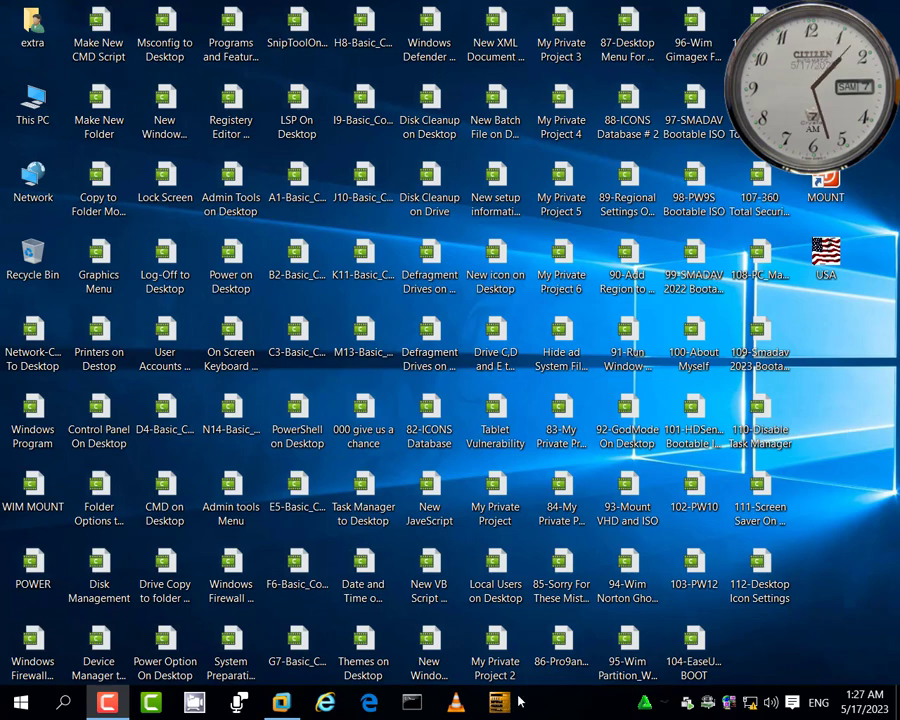
- Switch to the 22H2 virtual machine and examine the drives listed in This PC, including the C: drive
mouse_move(278, 710)
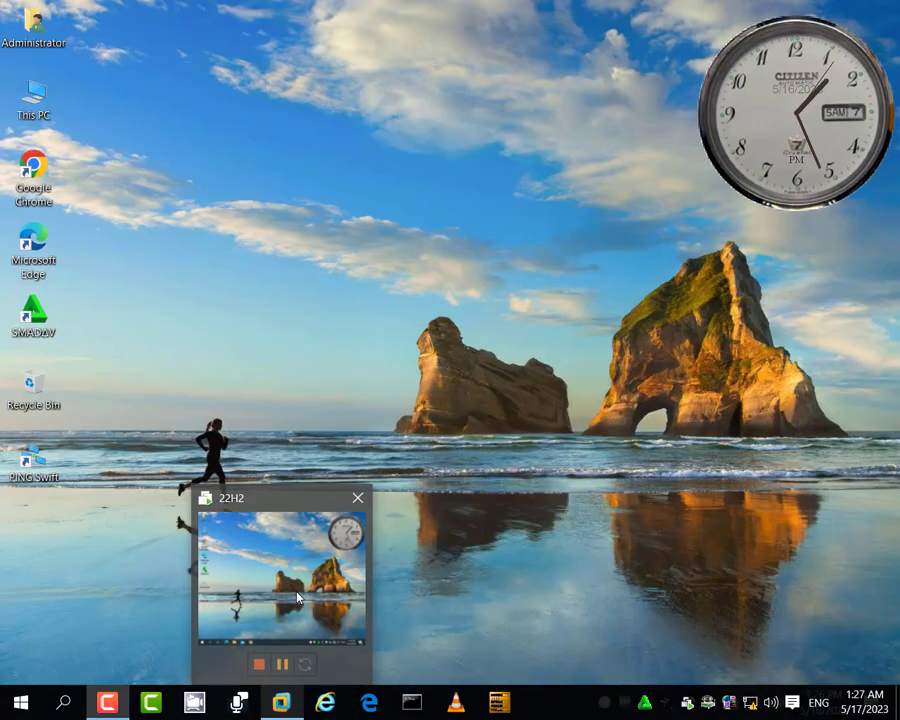
click(204, 486)
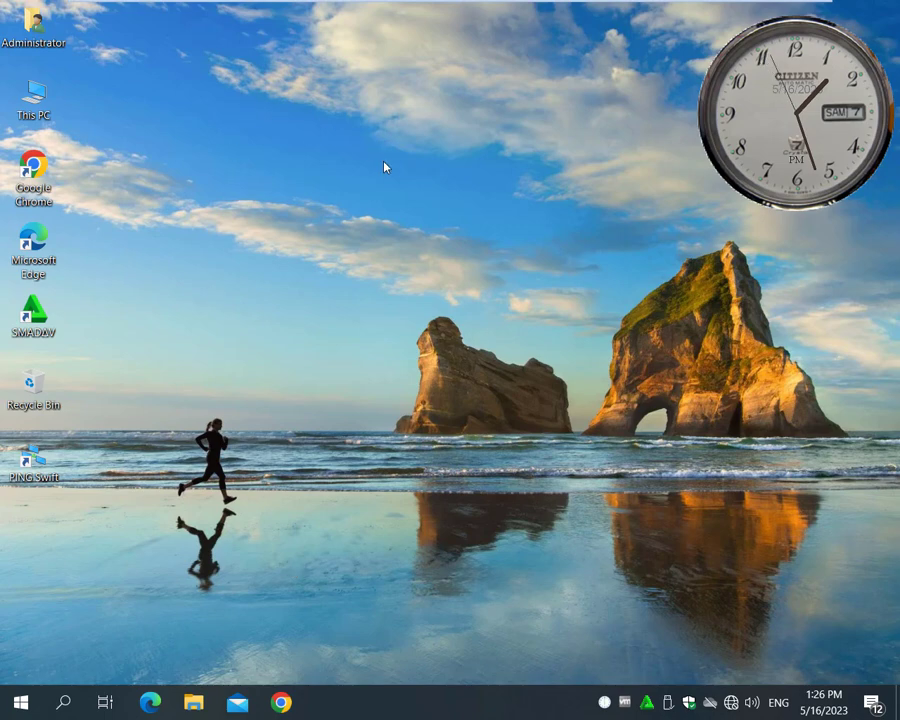
double_click(39, 103)
drag(385, 128, 516, 74)
right_click(367, 210)
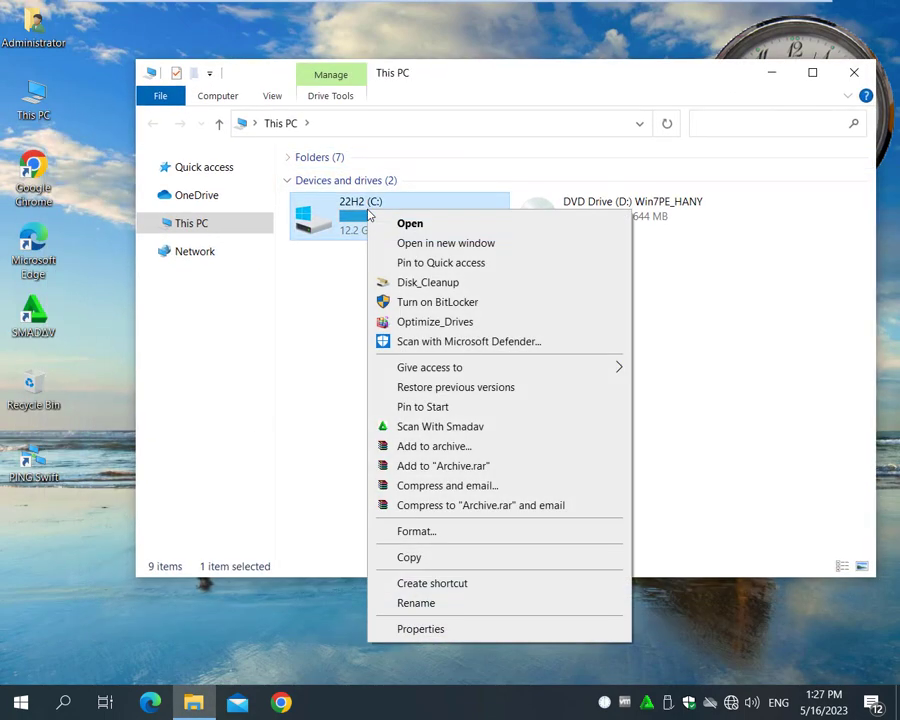
click(351, 331)
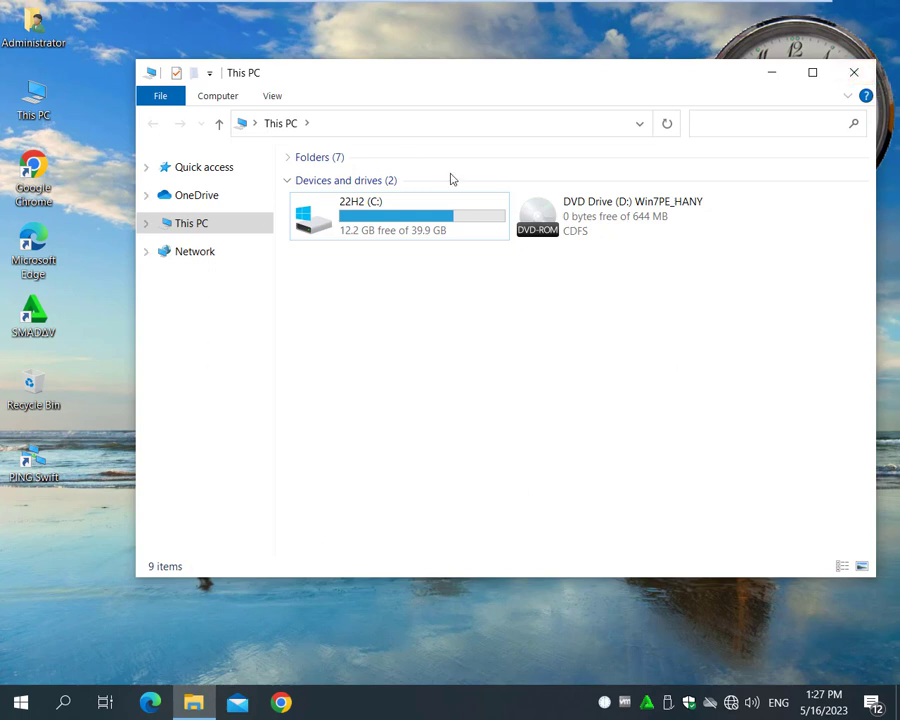
click(415, 222)
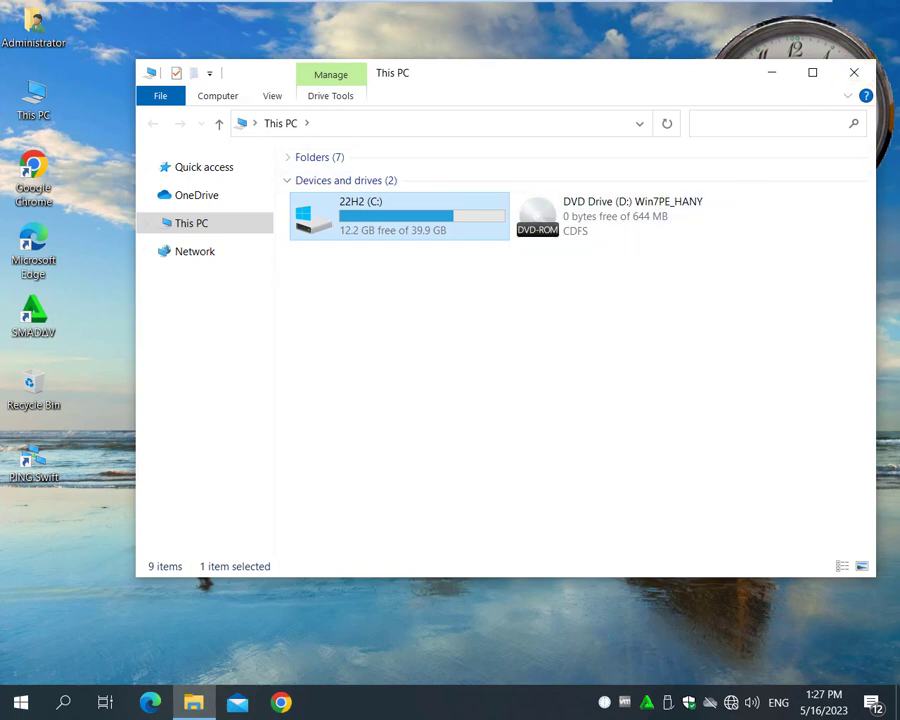
click(855, 73)
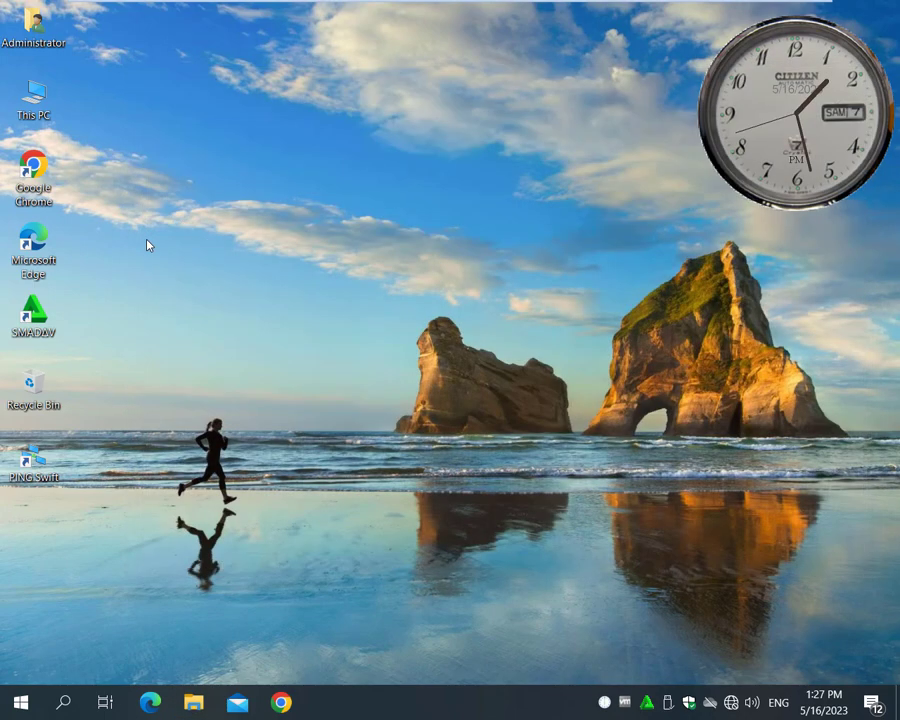
- Open the Registry Editor and move its window clear of the desktop icons
right_click(173, 146)
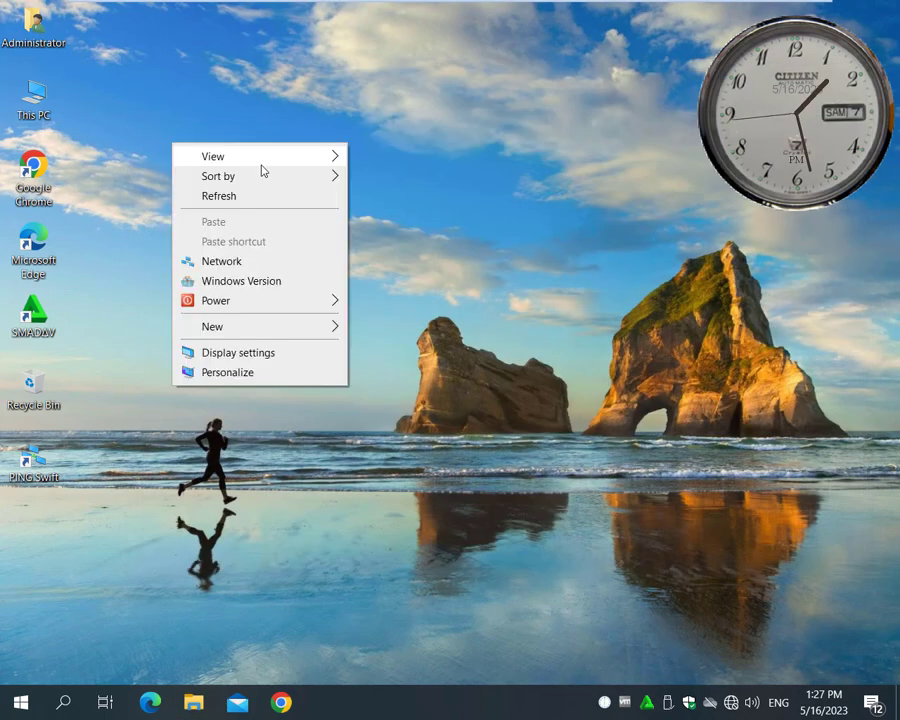
click(406, 182)
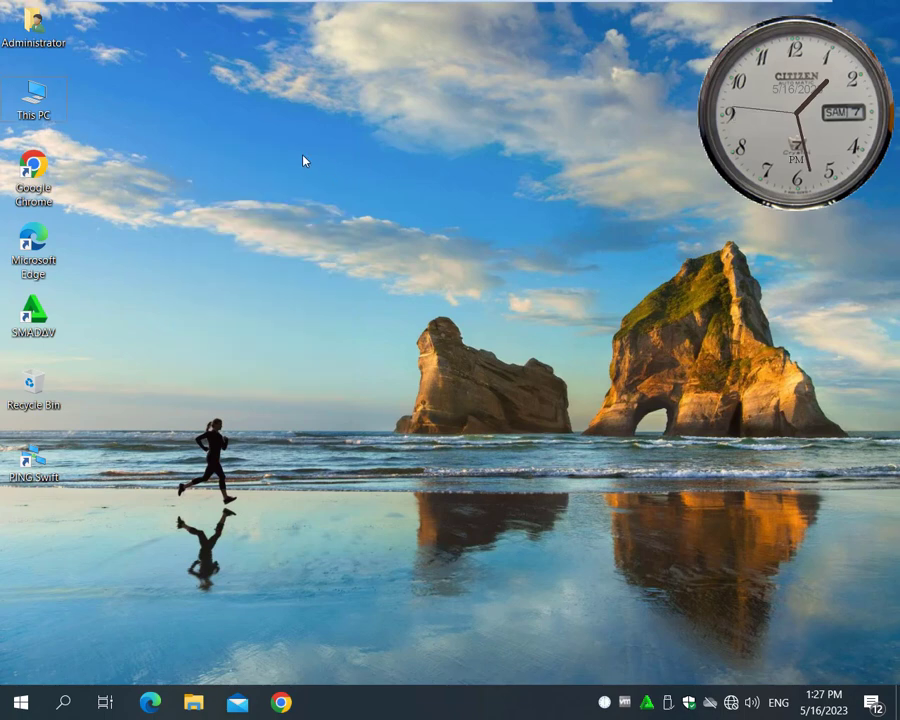
right_click(305, 160)
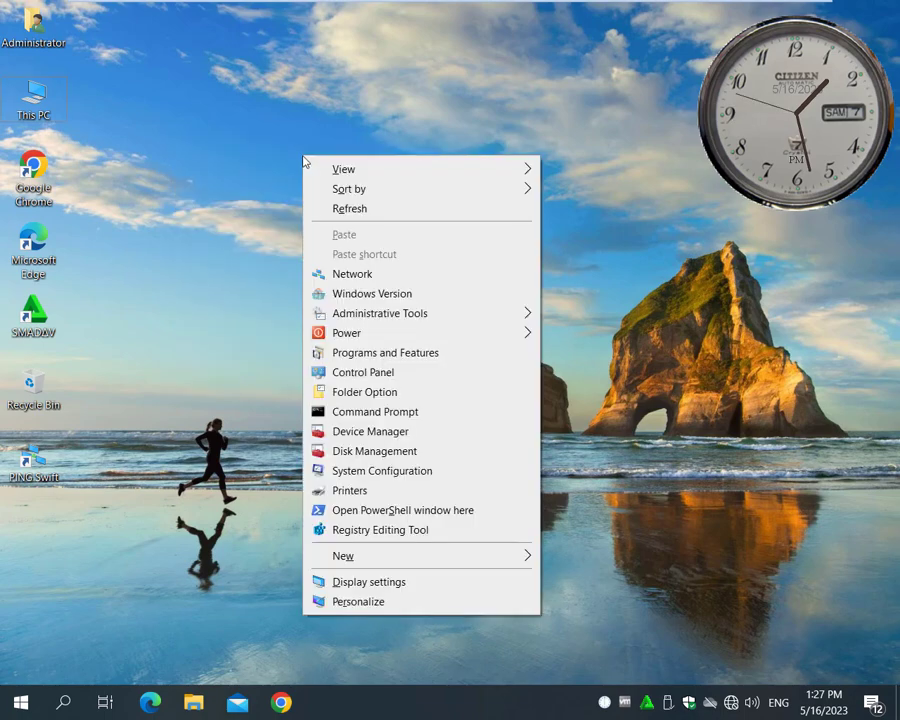
click(355, 533)
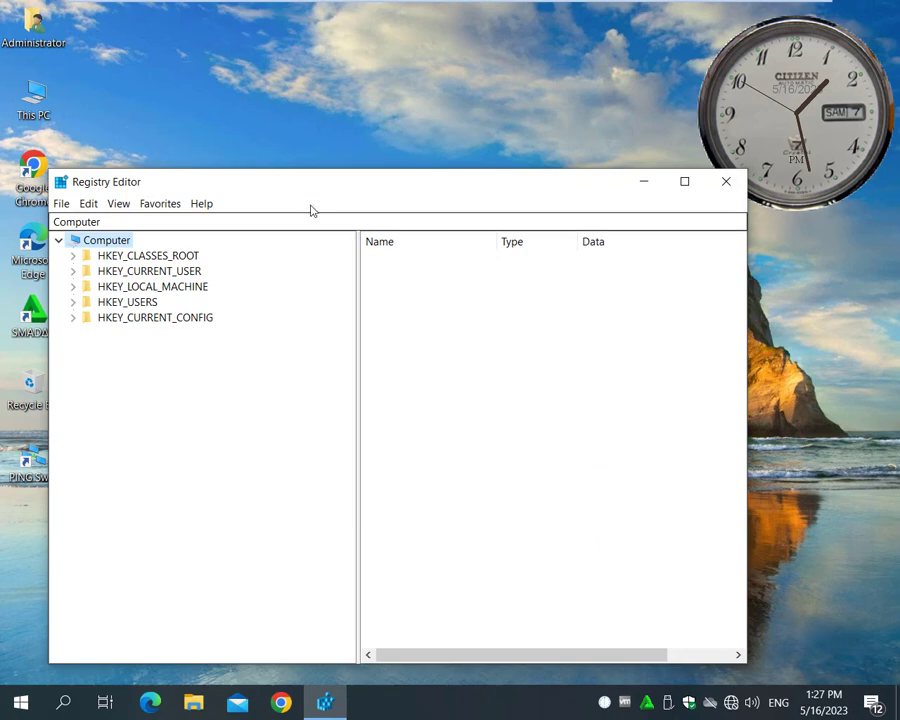
drag(310, 182, 442, 63)
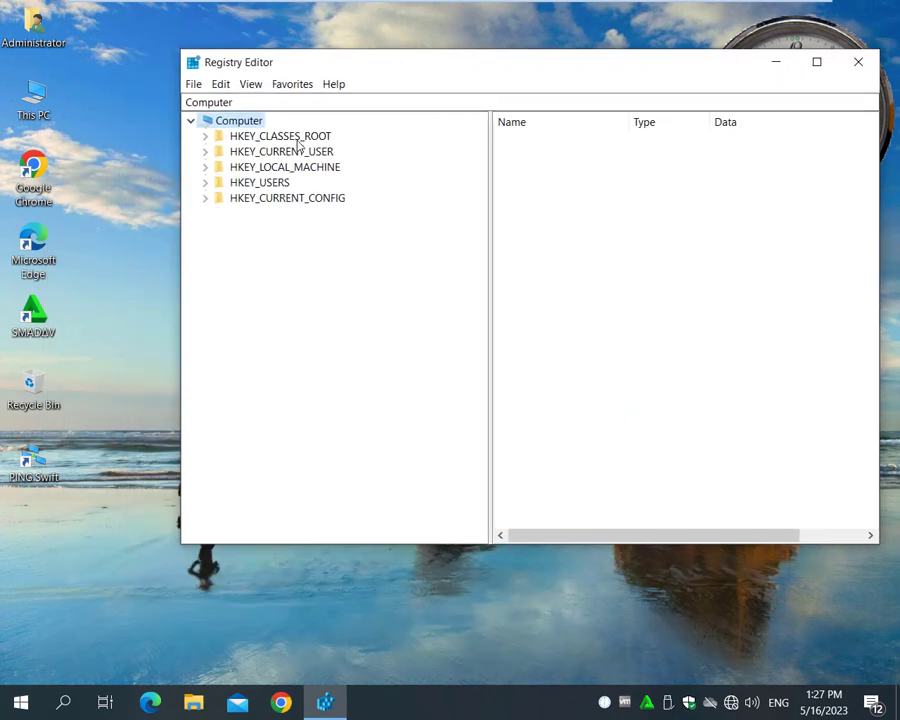
- Expand HKEY_CURRENT_USER\SOFTWARE\Microsoft in the registry tree
click(297, 139)
key(Down)
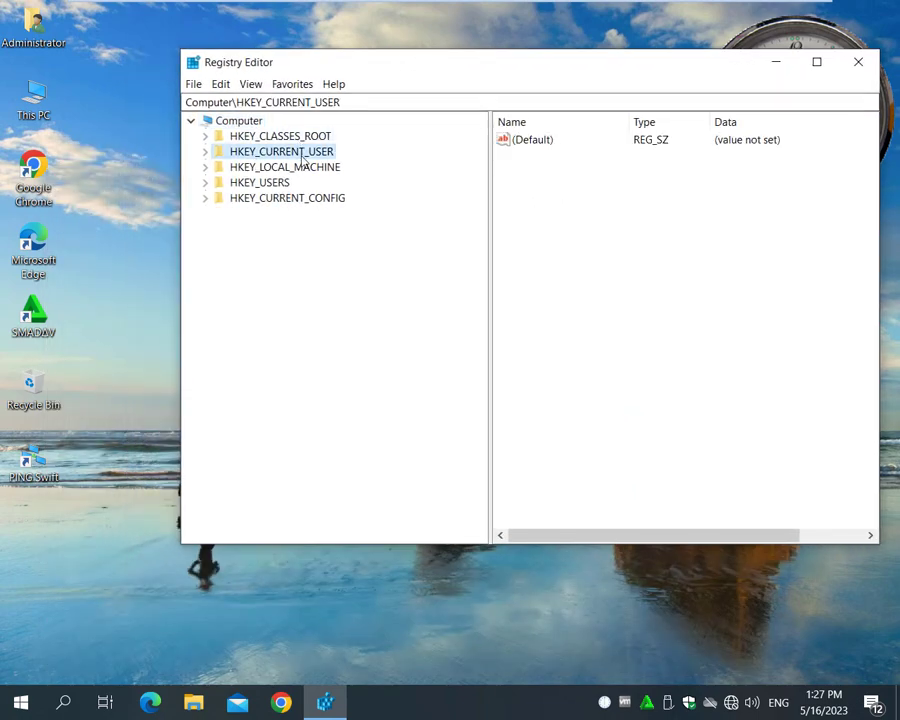
double_click(303, 156)
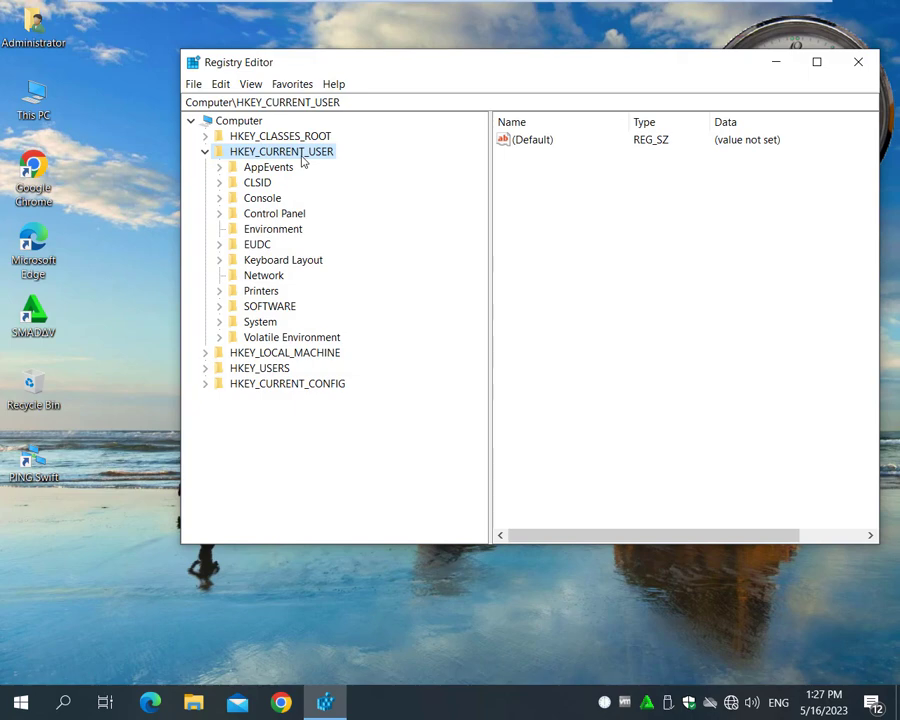
double_click(268, 308)
scroll(290, 360, down, 2)
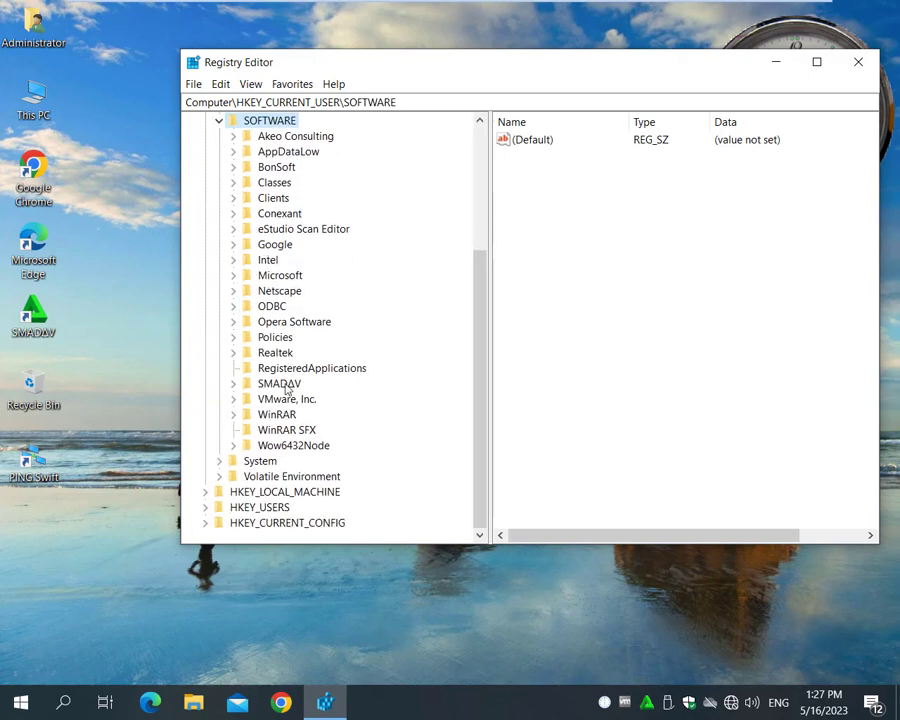
double_click(286, 281)
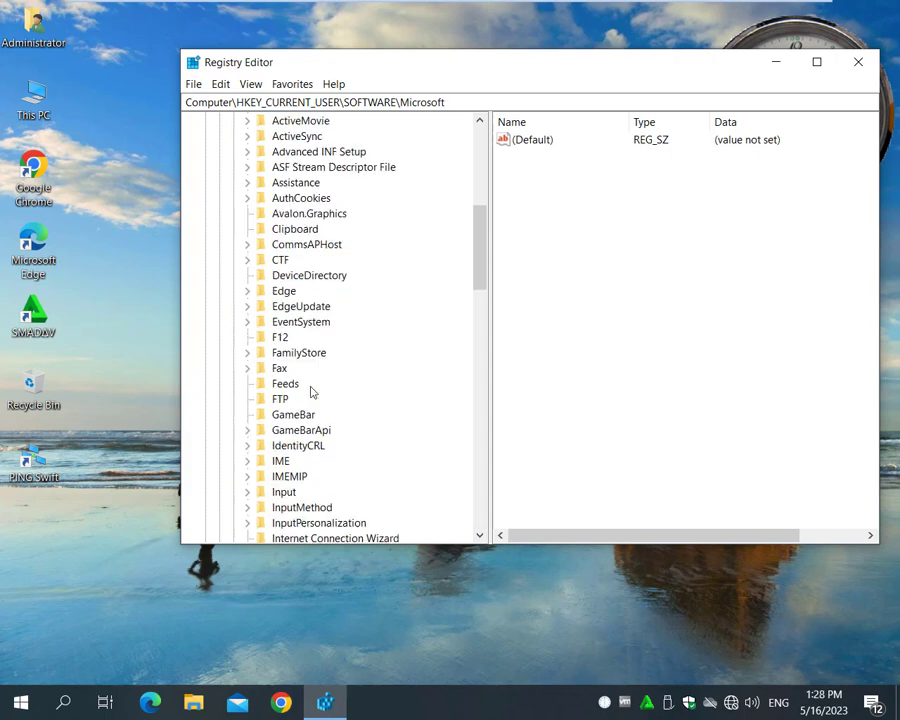
- Open the Windows\CurrentVersion\Policies\Explorer key under the current user's Microsoft key
scroll(290, 392, down, 18)
scroll(325, 413, down, 5)
scroll(338, 390, up, 5)
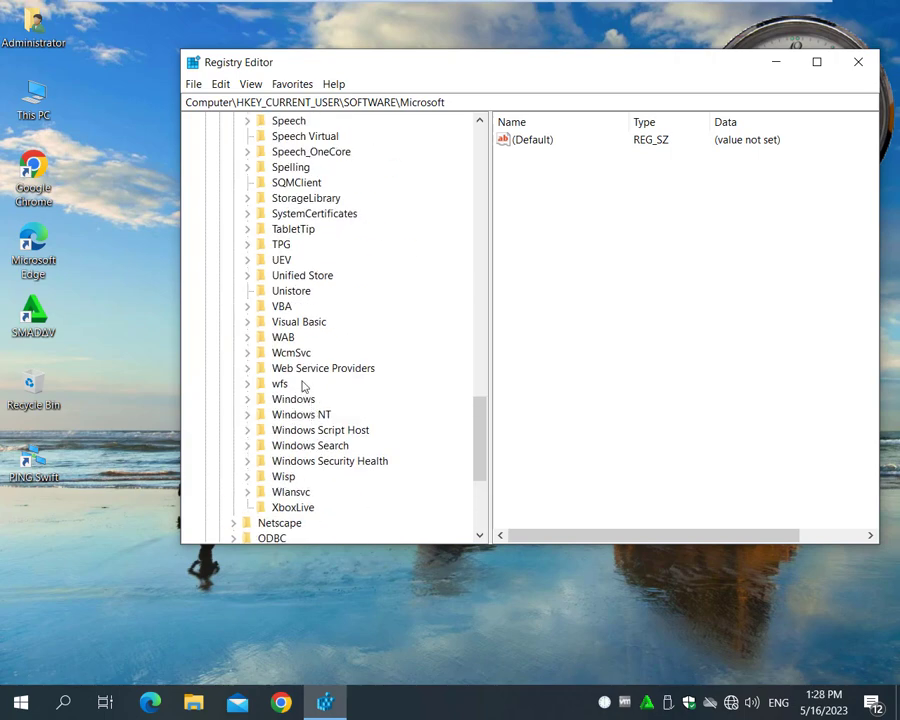
double_click(302, 399)
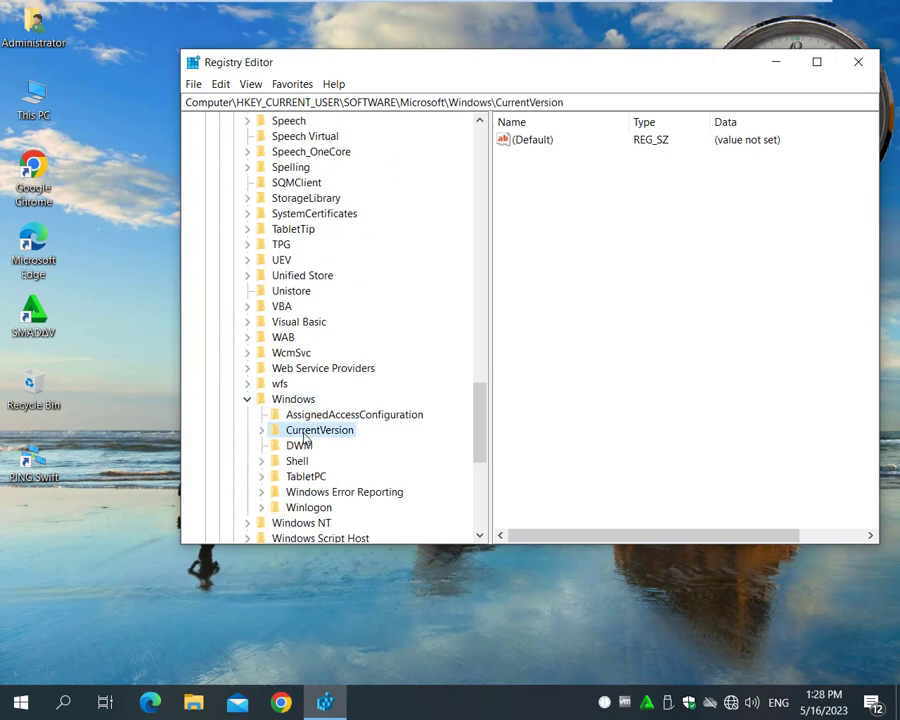
double_click(304, 434)
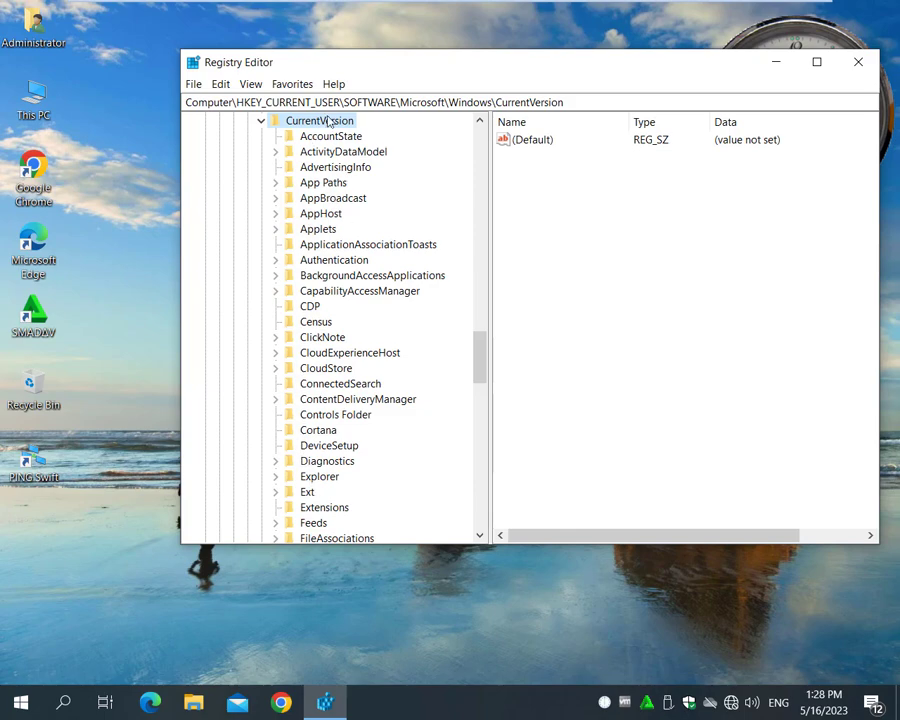
click(318, 414)
scroll(310, 423, down, 10)
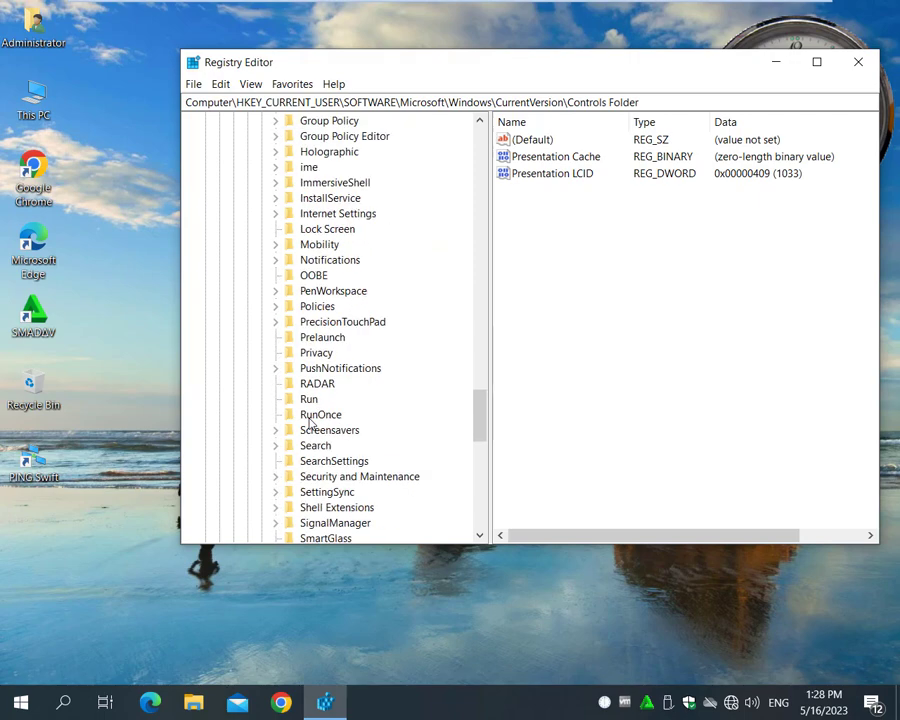
double_click(318, 306)
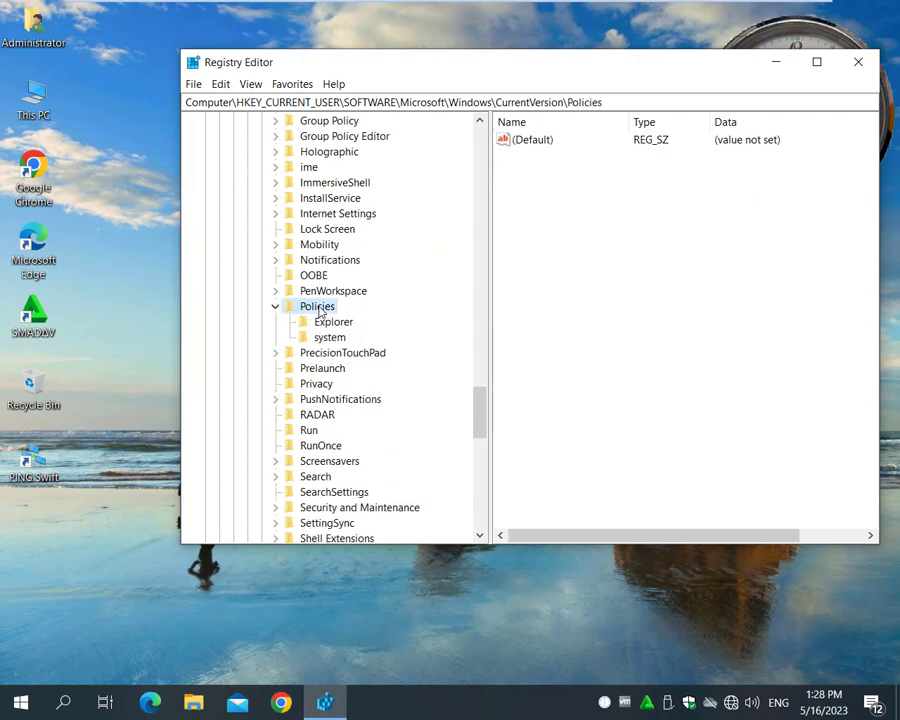
click(326, 324)
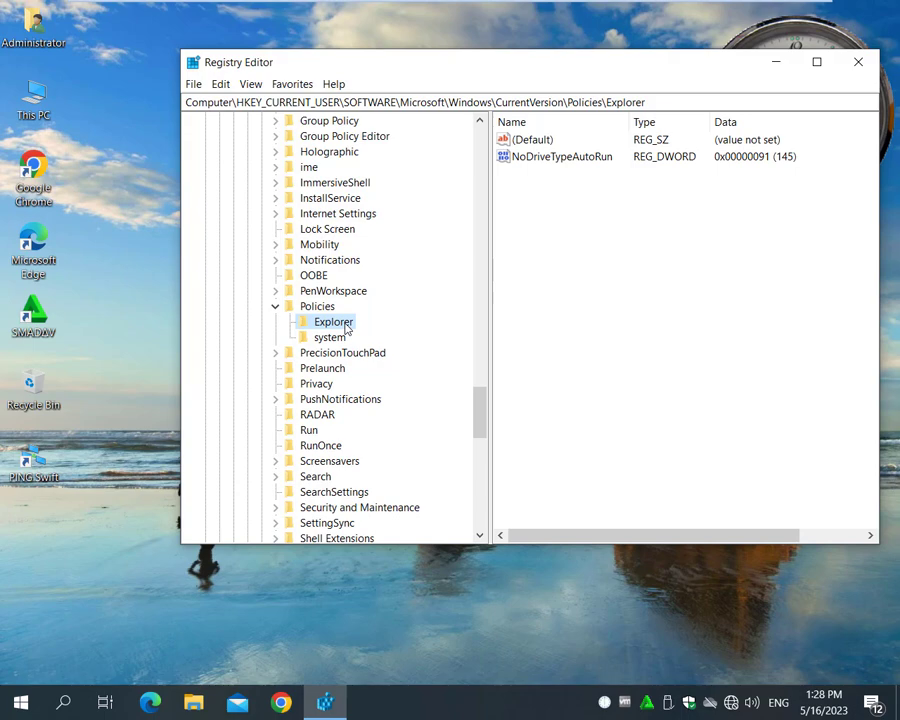
- Create a DWORD (32-bit) value named nodrives in the Explorer policies key
click(524, 241)
right_click(523, 239)
mouse_move(586, 255)
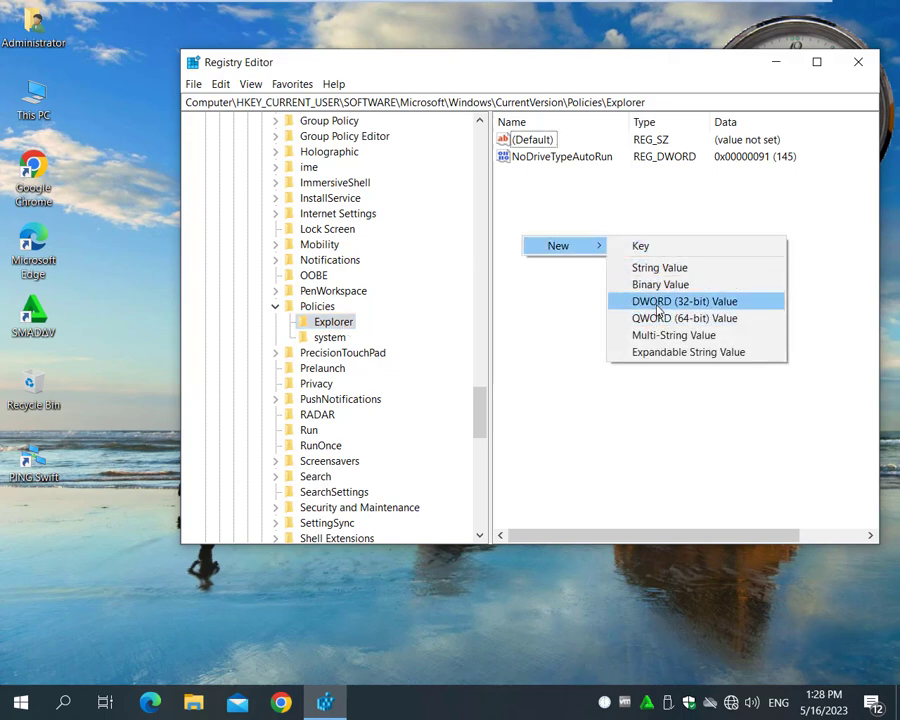
click(692, 302)
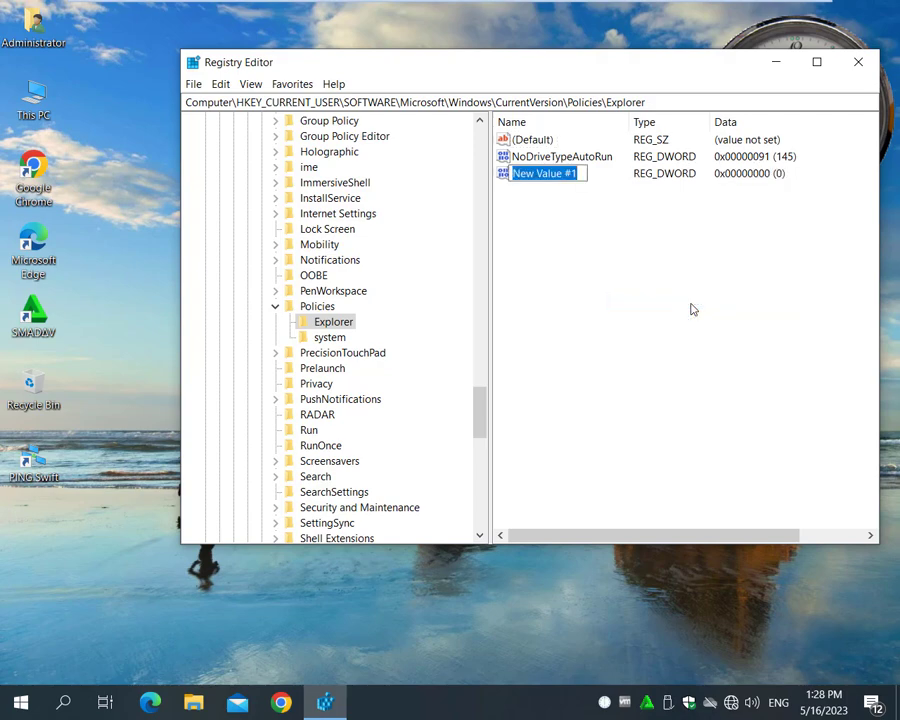
text(nodriv)
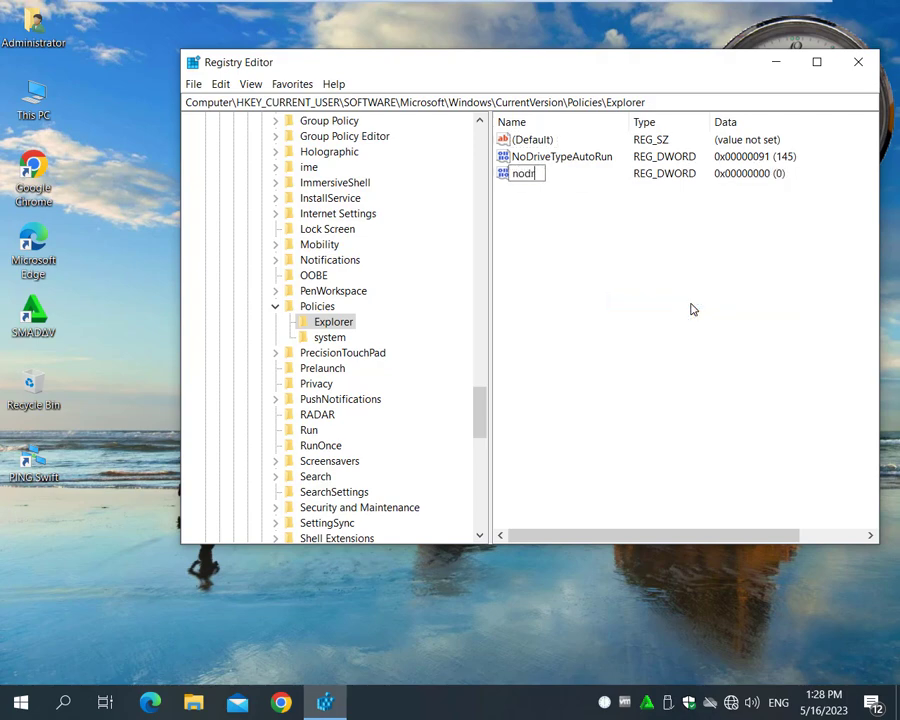
text(es)
key(Return)
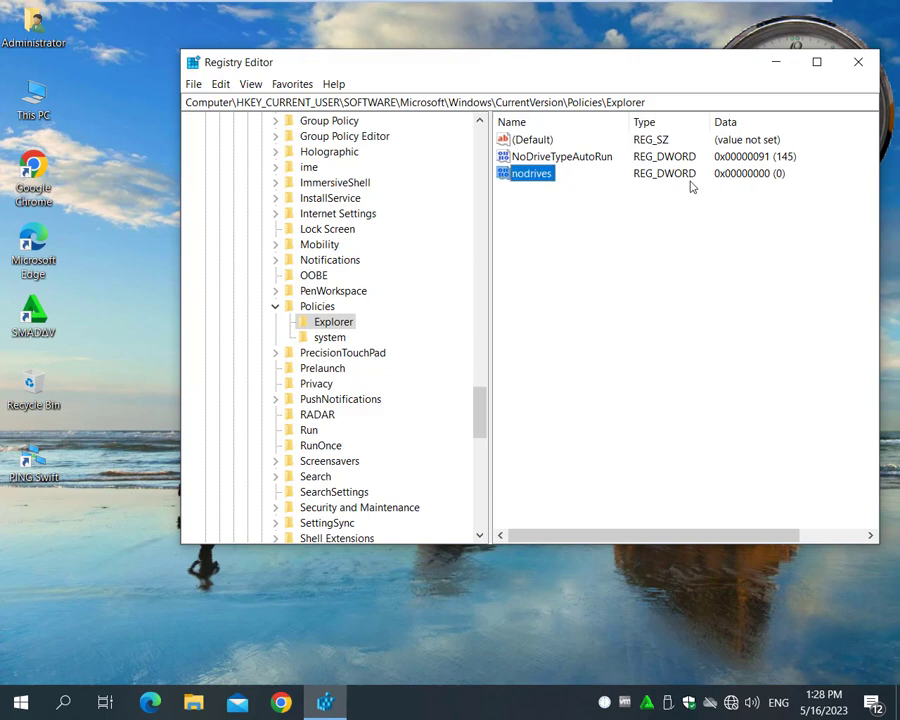
- Set the nodrives value data to hexadecimal 4 and check the drives listed in This PC
double_click(526, 174)
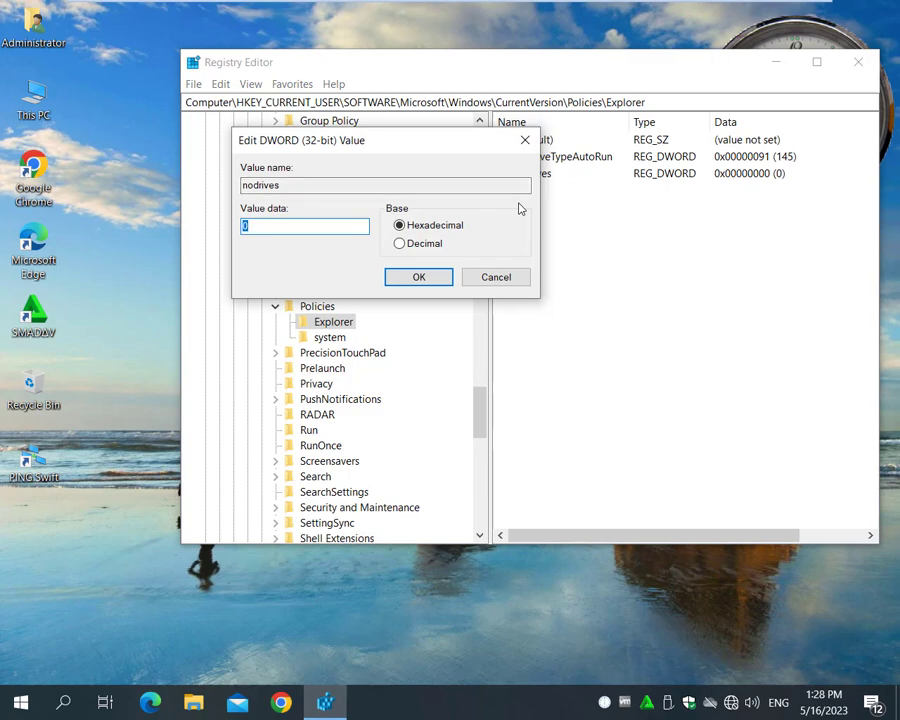
text(4)
click(435, 281)
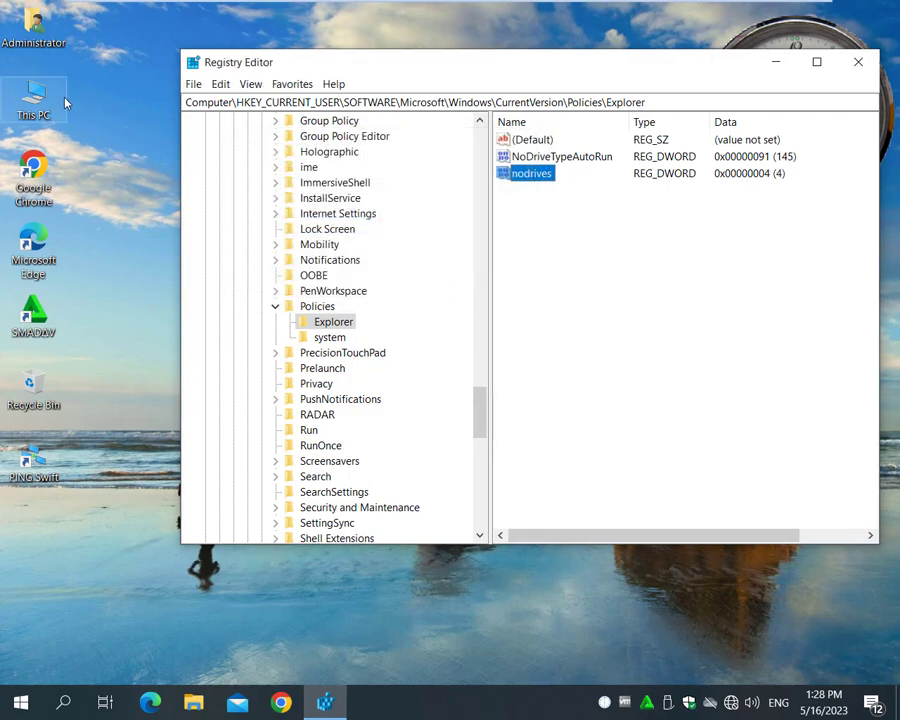
double_click(34, 97)
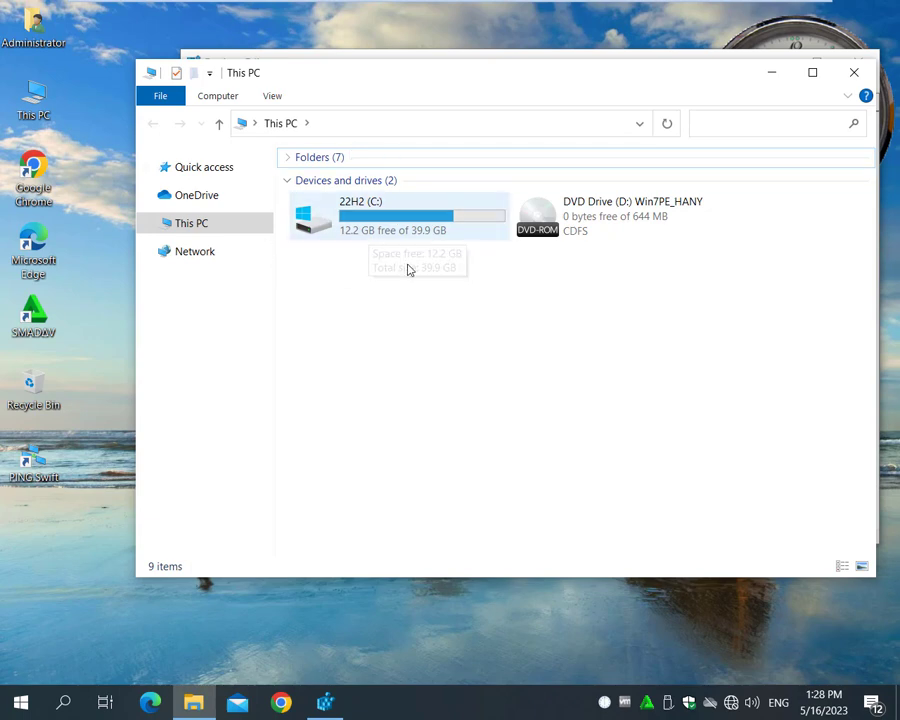
click(860, 80)
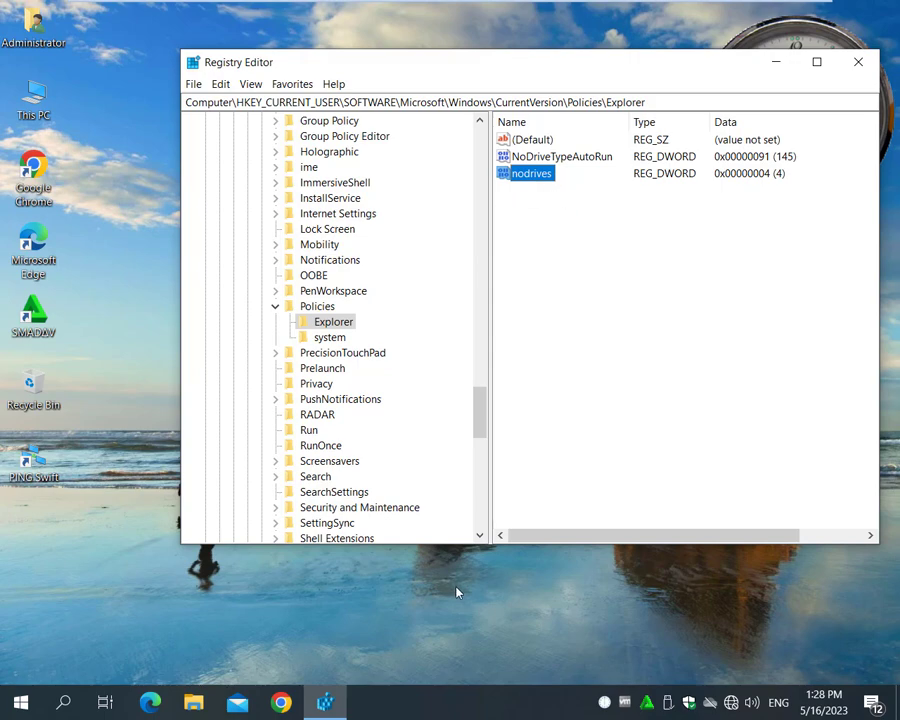
- Sign out of the Windows session in the virtual machine
right_click(149, 266)
mouse_move(250, 421)
click(374, 483)
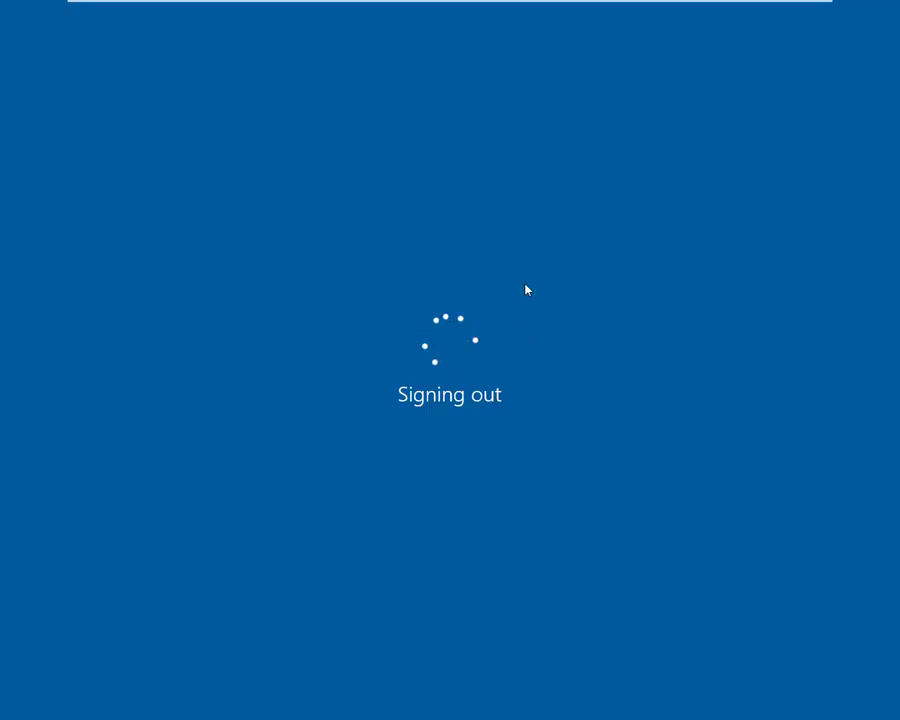
- Bring up the 22H2 virtual machine in a VMware Workstation window and sign back in to the Administrator account
mouse_move(699, 5)
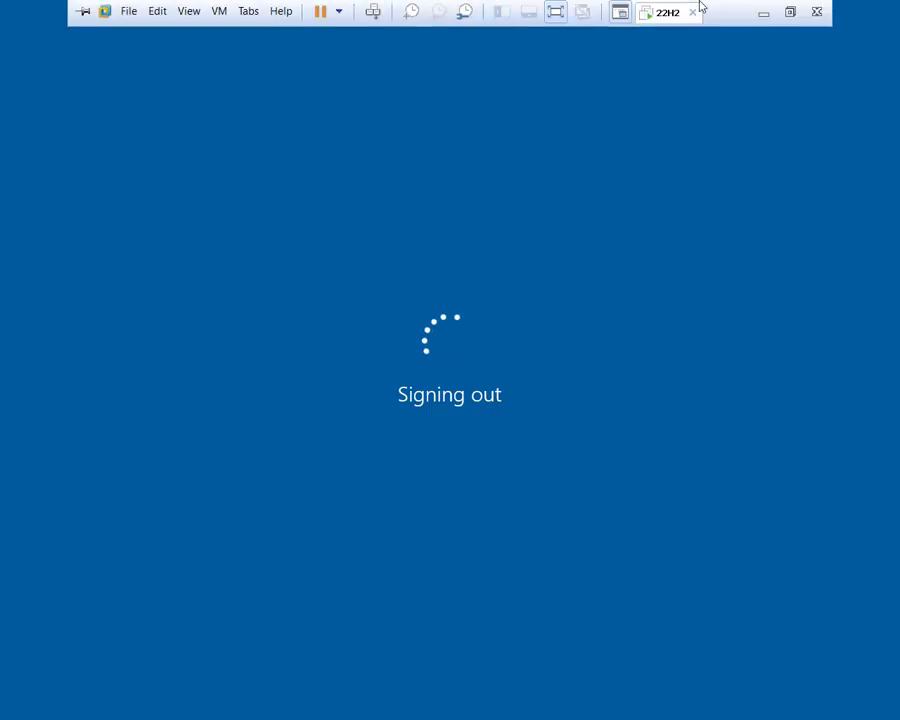
click(763, 14)
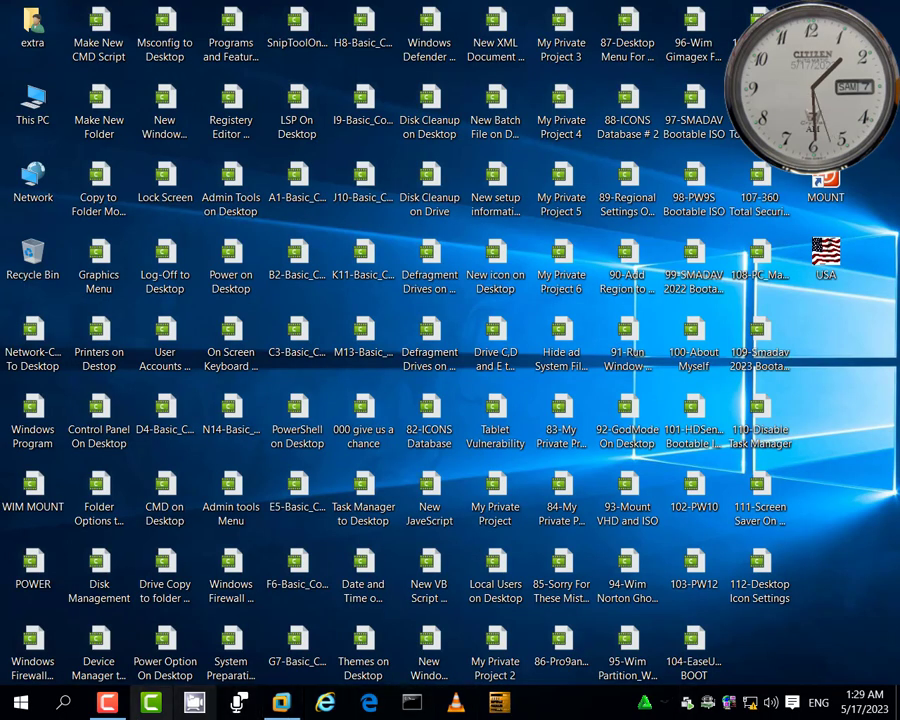
click(107, 703)
click(281, 703)
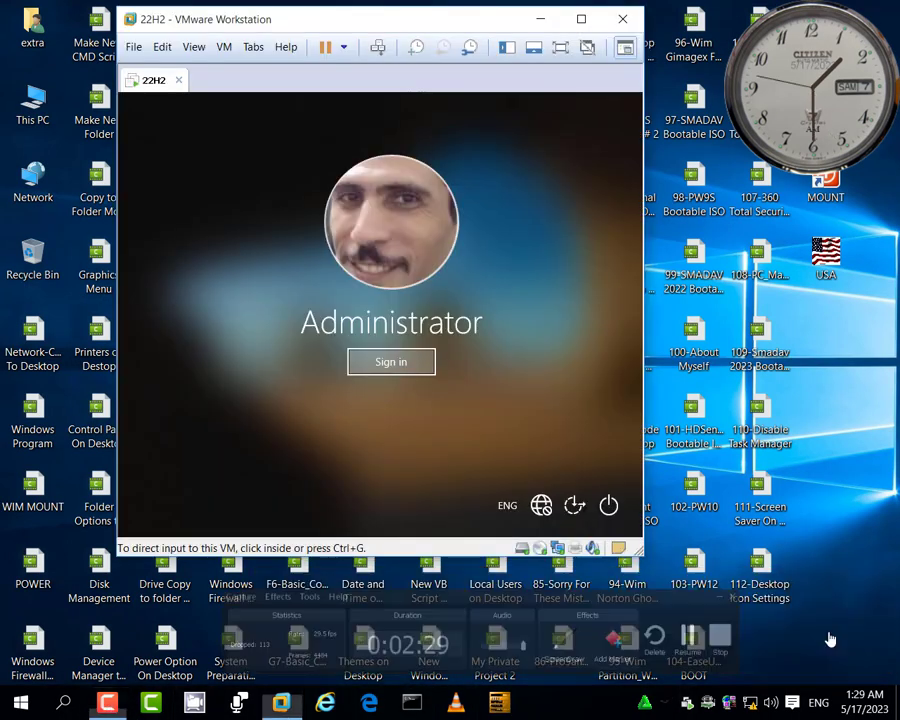
click(401, 363)
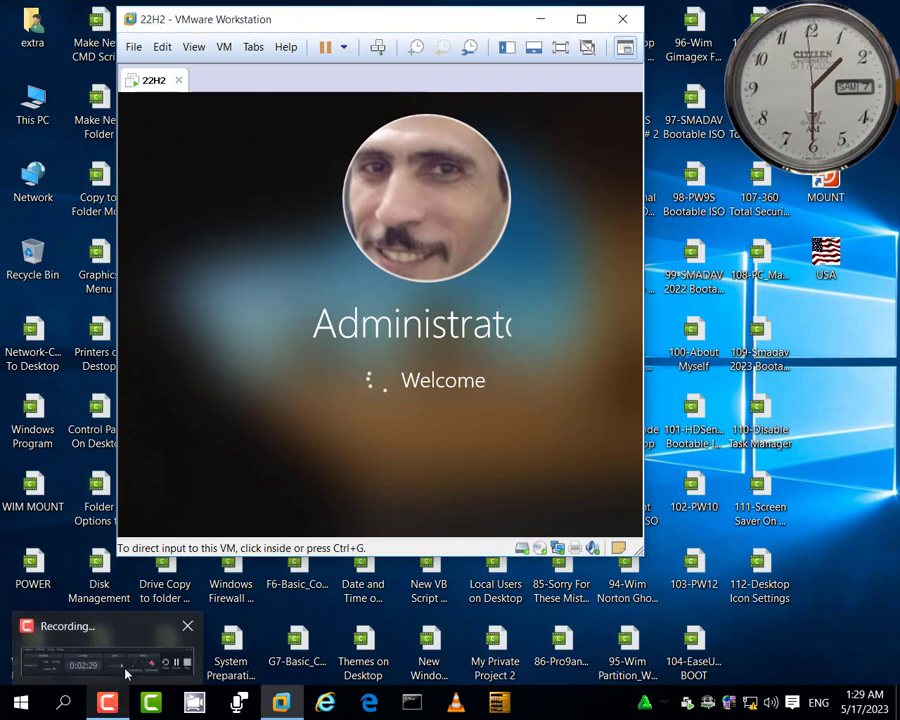
click(110, 704)
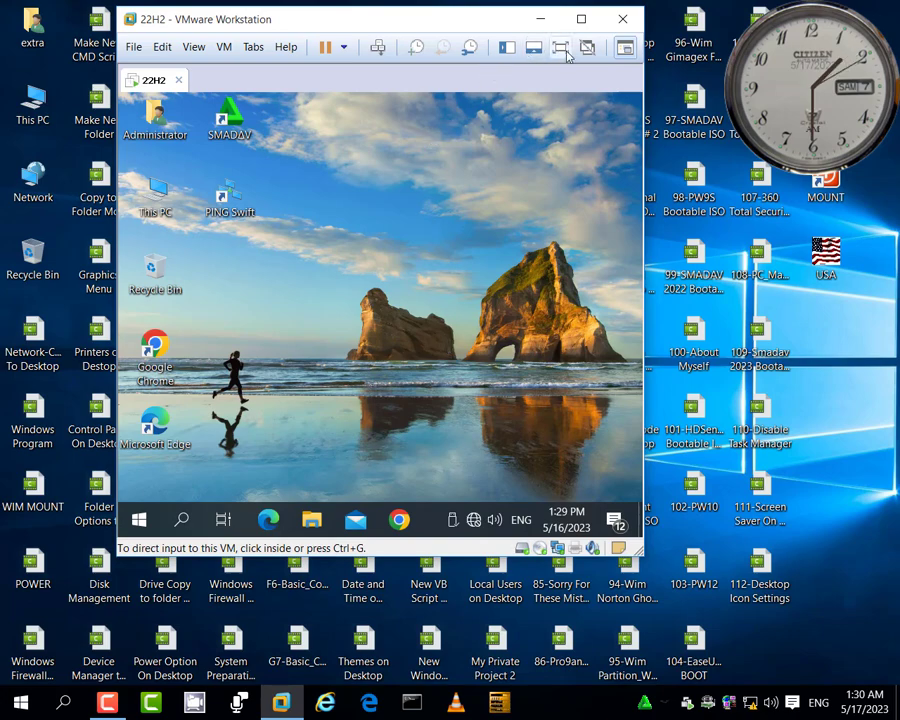
- Show the virtual machine full screen and check the drives listed in This PC
click(561, 48)
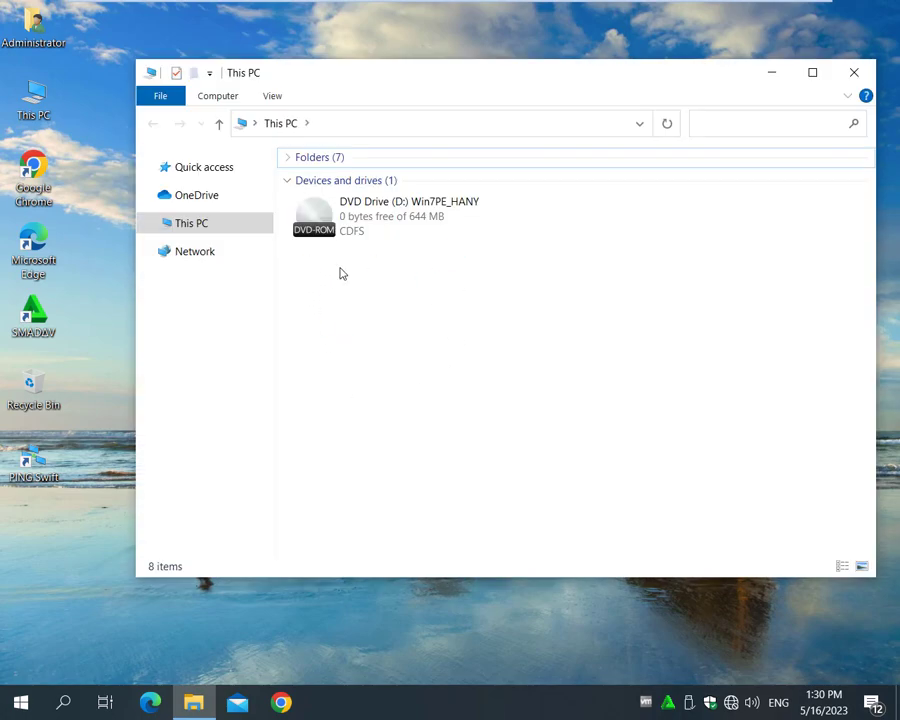
click(853, 75)
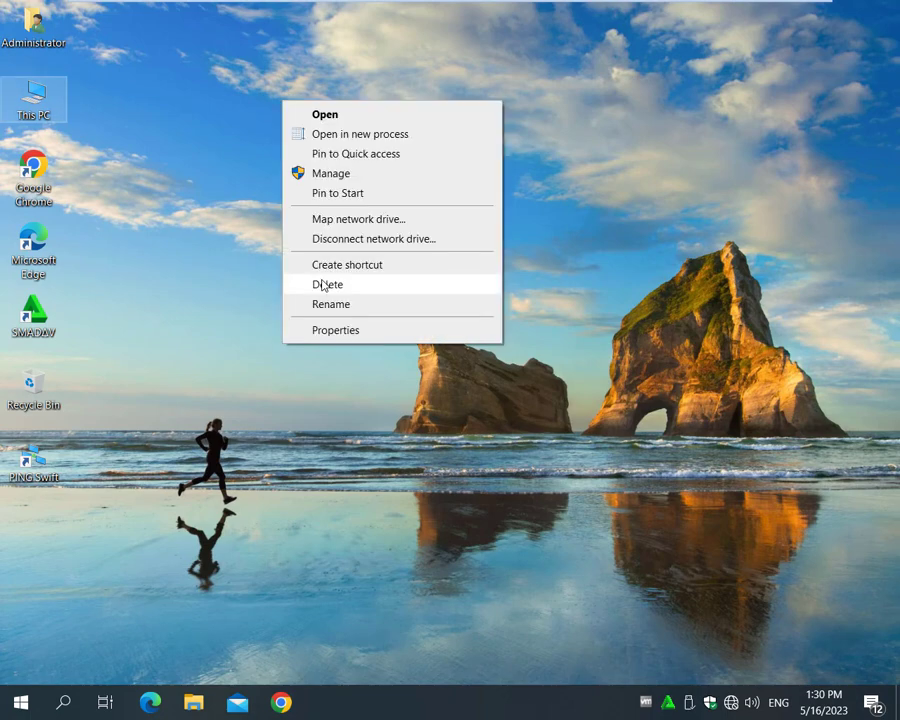
- Open Registry Editor in the virtual machine and reposition its window on the desktop
click(330, 329)
right_click(334, 117)
click(368, 488)
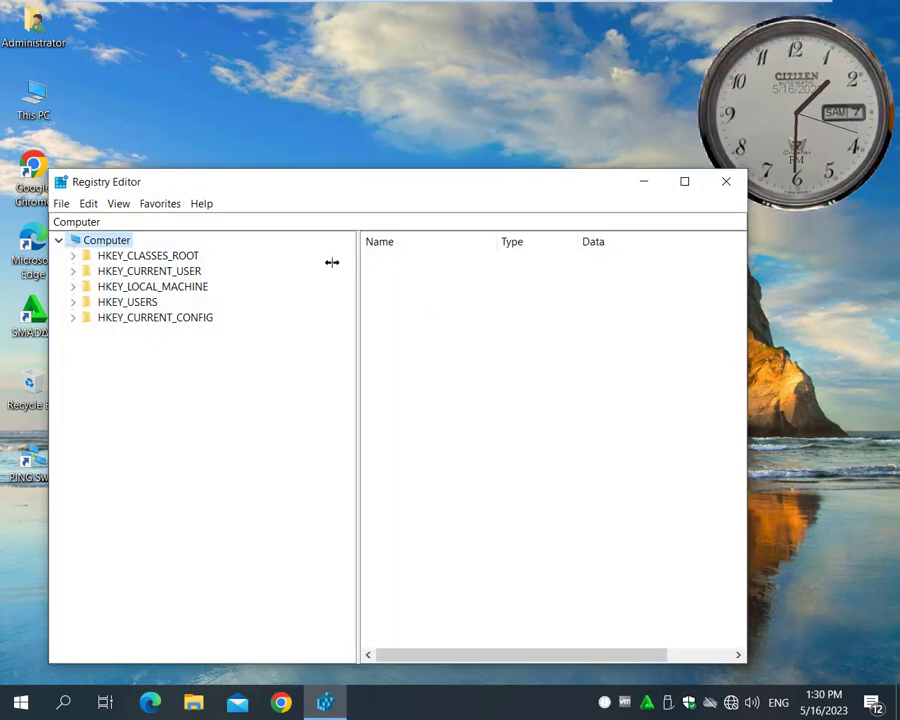
drag(295, 191, 507, 64)
drag(364, 62, 313, 61)
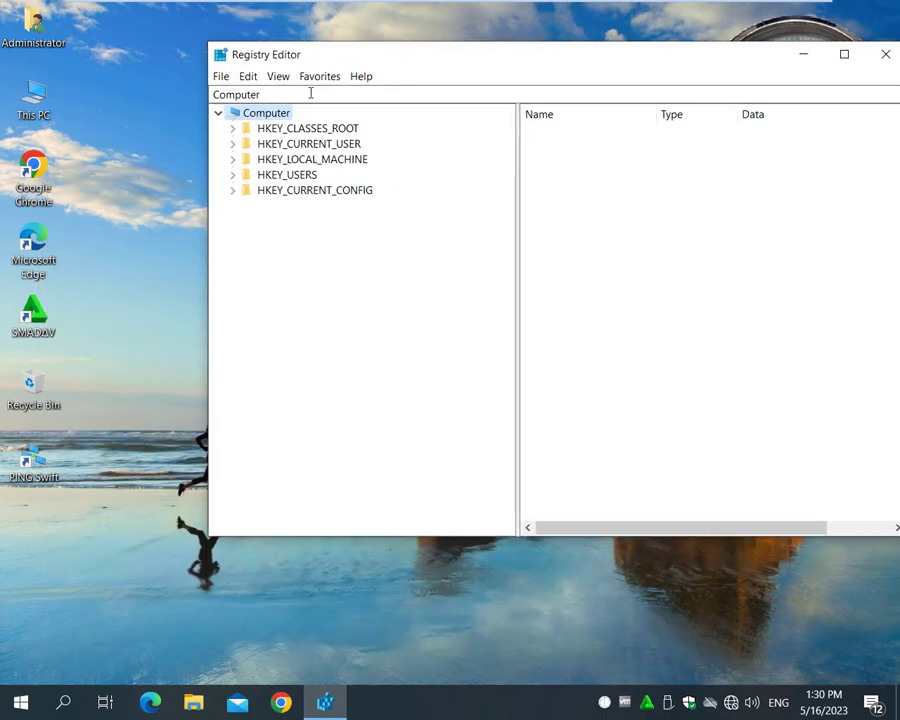
- Navigate to HKEY_CURRENT_USER\SOFTWARE\Microsoft\Windows\CurrentVersion\Policies\Explorer and select its nodrives value
double_click(305, 144)
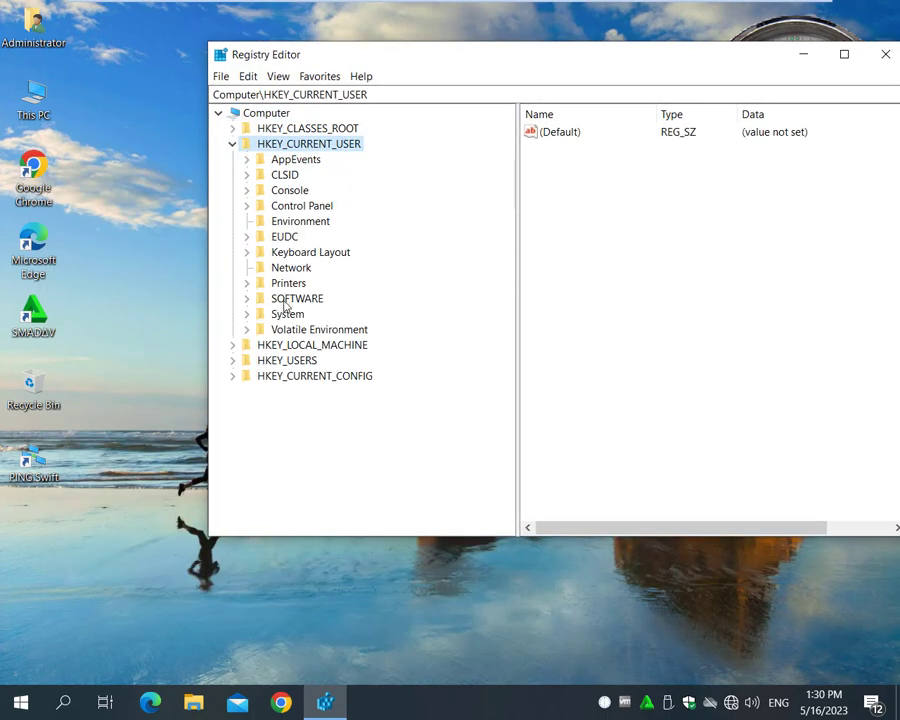
double_click(290, 298)
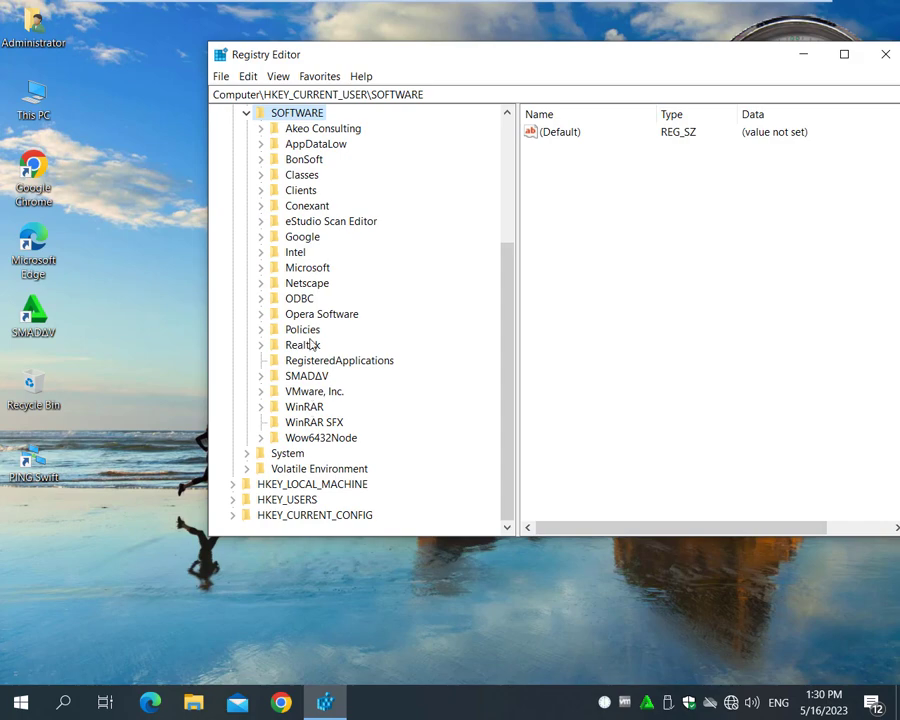
scroll(326, 378, down, 20)
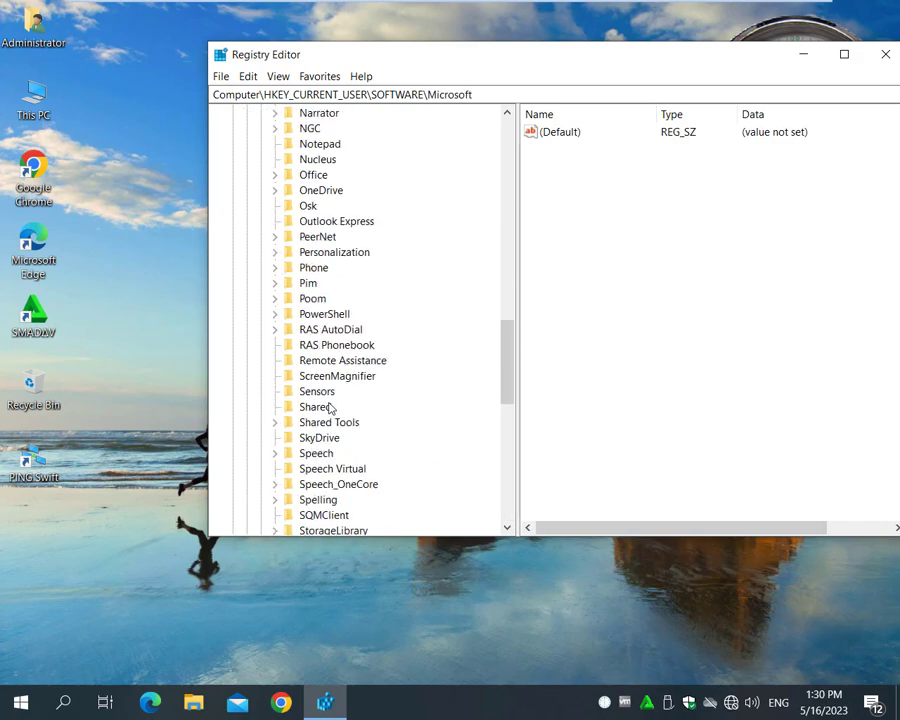
double_click(320, 360)
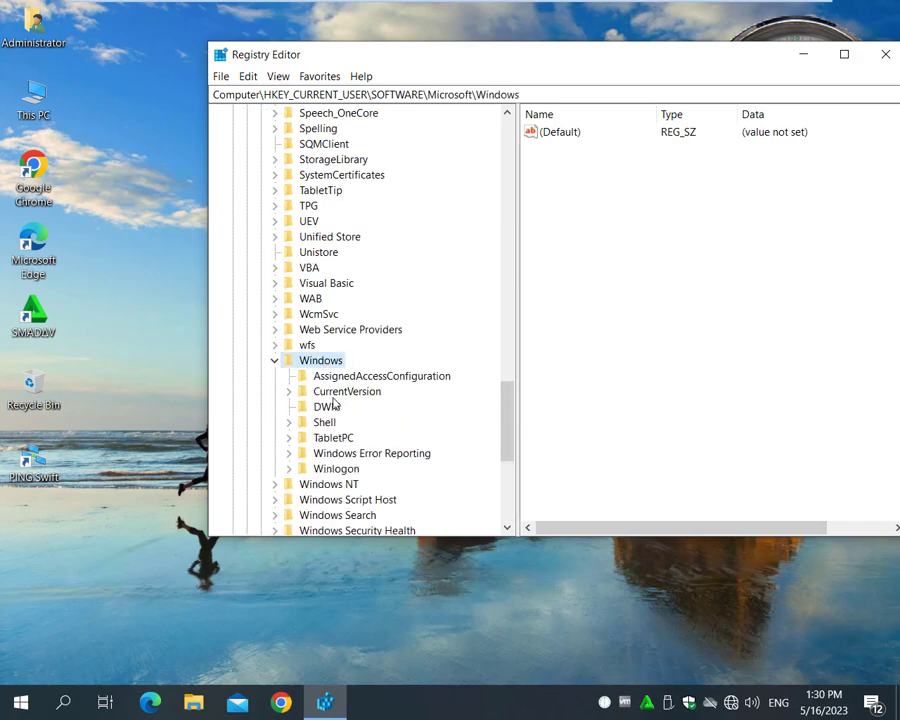
double_click(346, 391)
scroll(350, 408, down, 4)
scroll(343, 352, down, 4)
scroll(343, 352, up, 4)
scroll(352, 298, down, 8)
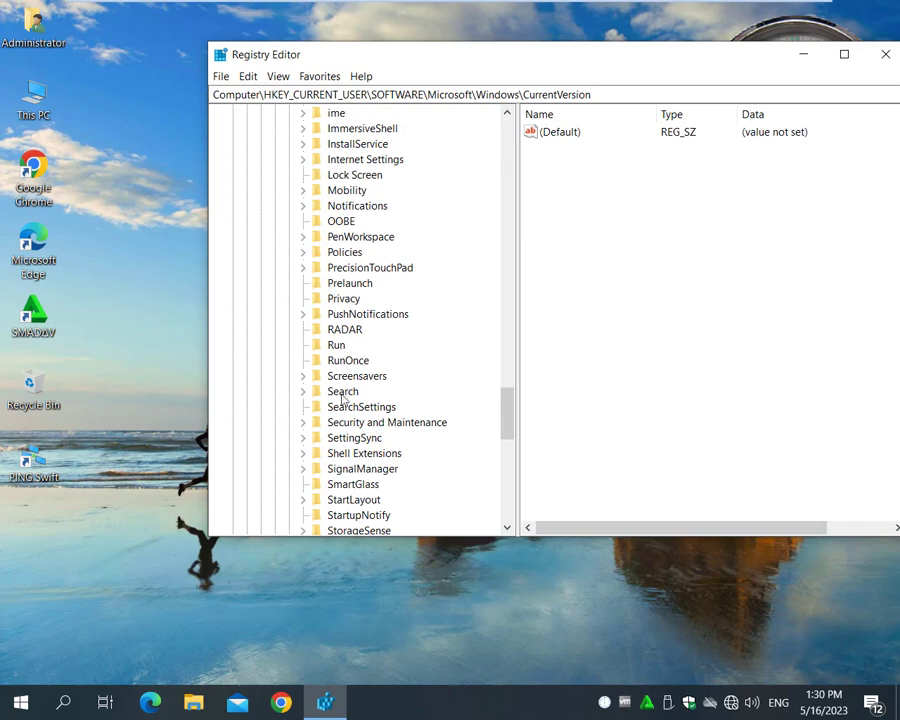
double_click(346, 254)
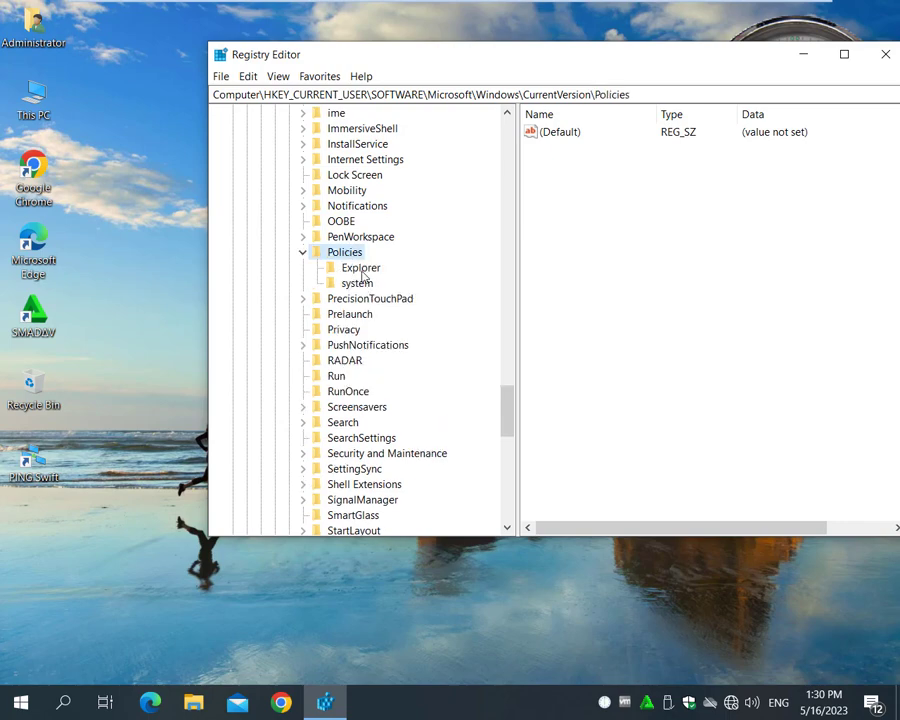
click(362, 270)
click(562, 148)
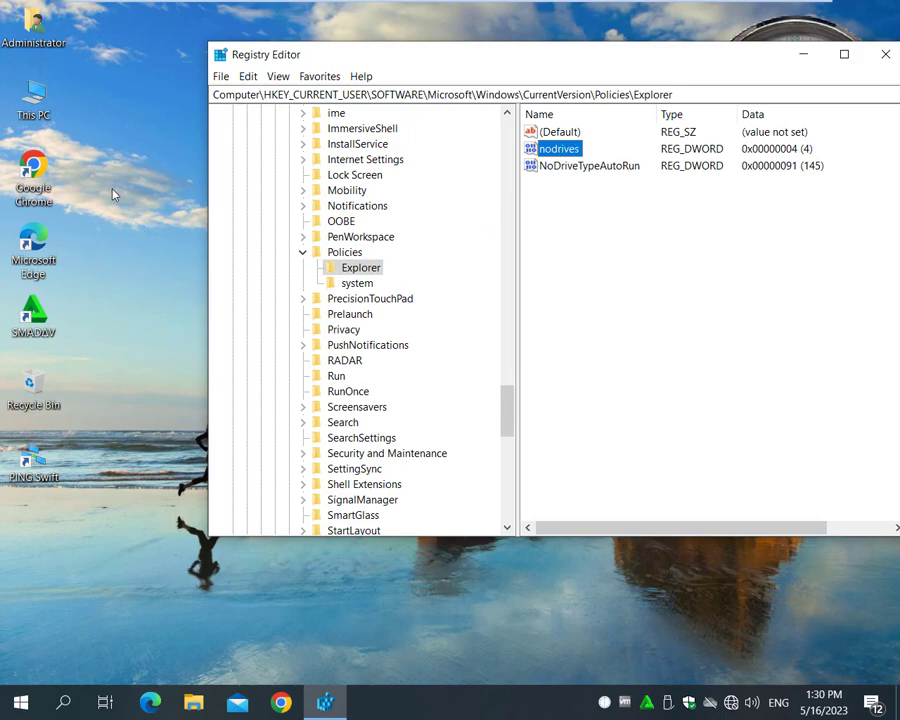
right_click(562, 150)
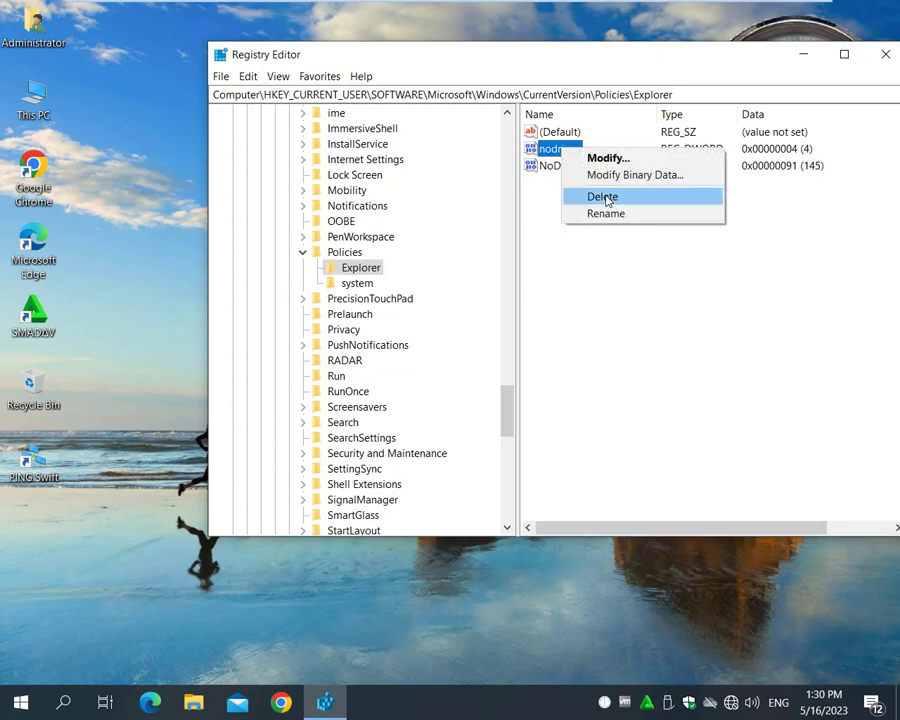
- Export the Explorer policies key to the desktop as registration file HPC and place its icon beside This PC
click(364, 271)
right_click(364, 271)
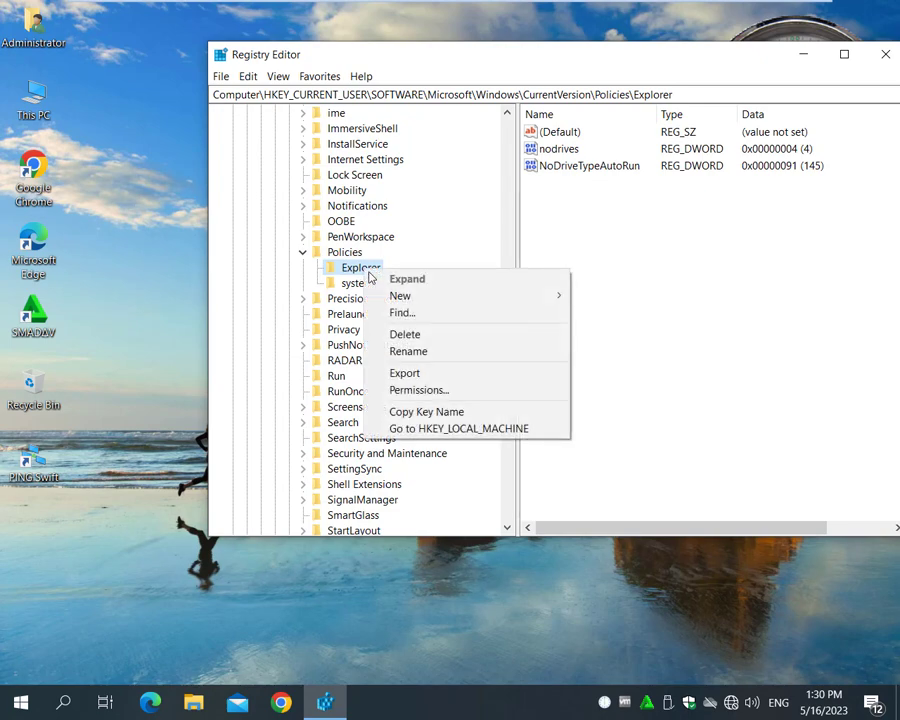
click(456, 378)
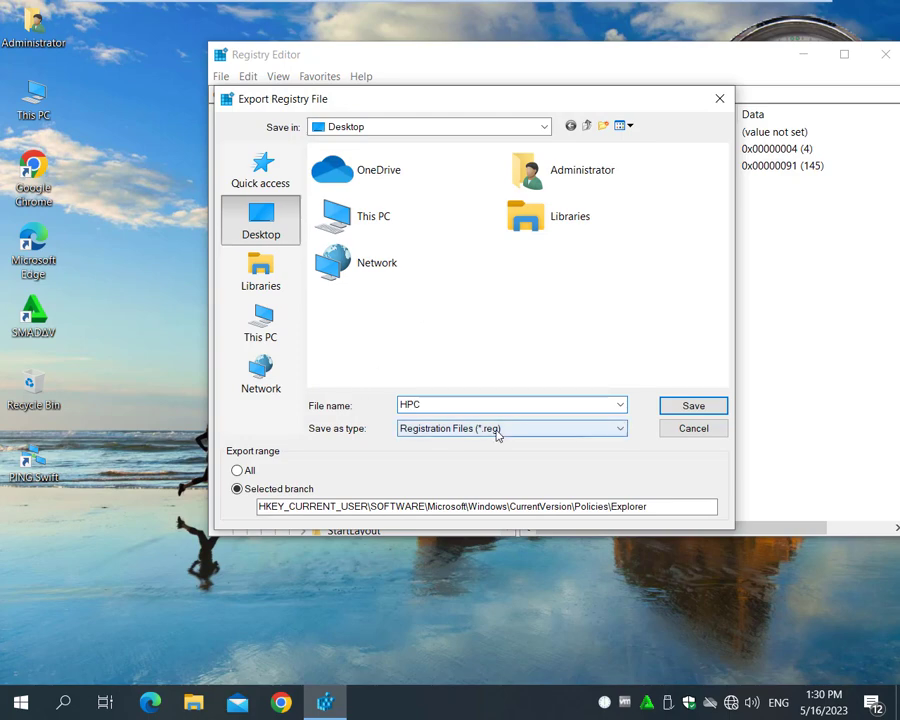
click(710, 408)
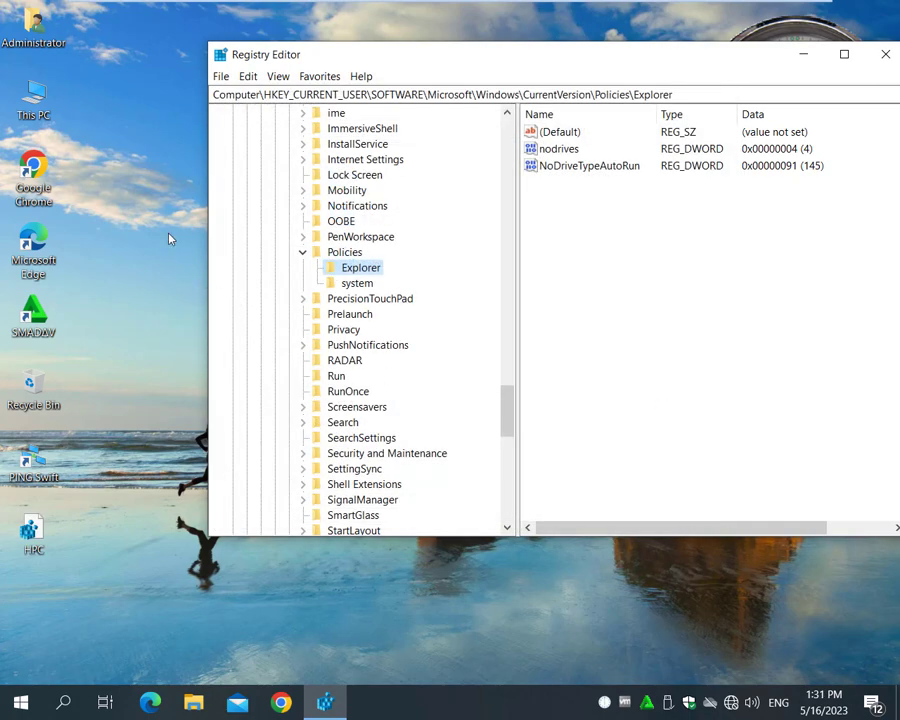
drag(38, 532, 100, 98)
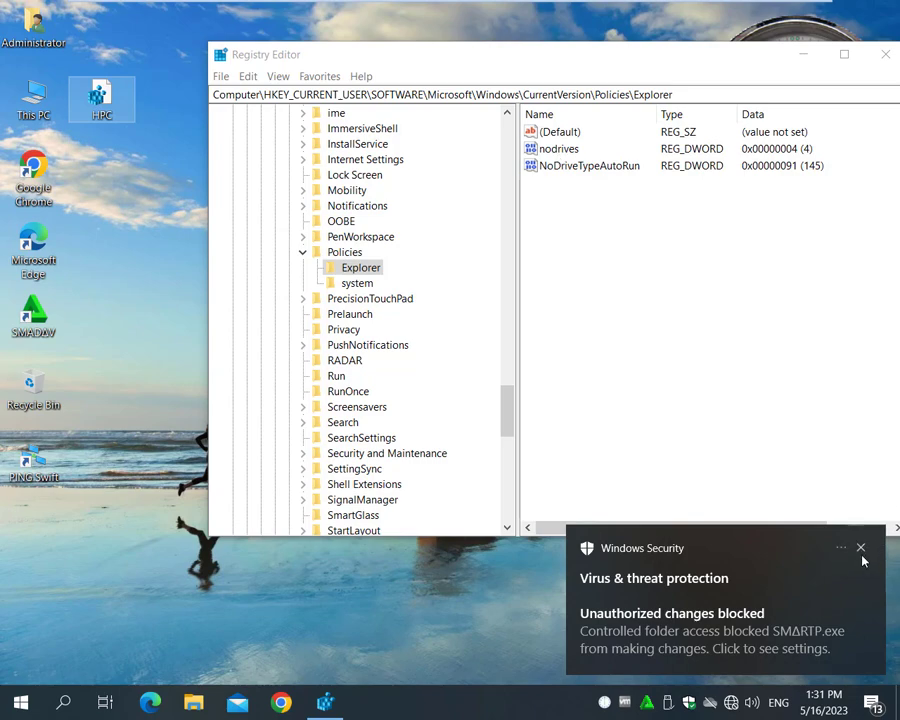
- Dismiss the Windows Security notification and check the drives listed in This PC
click(861, 550)
double_click(40, 112)
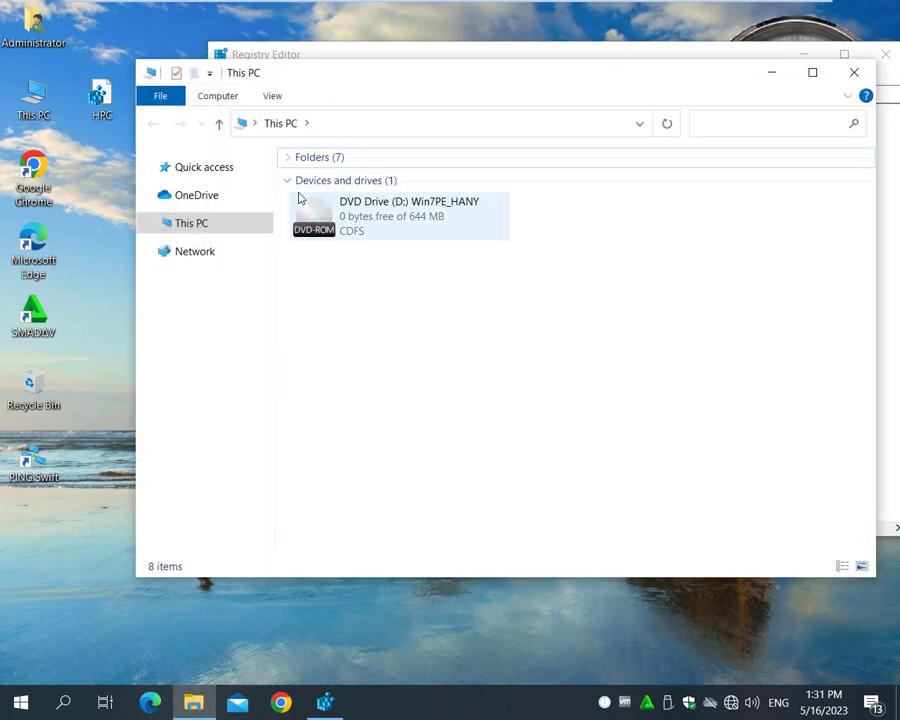
click(853, 72)
- Set the nodrives value data to 0 in the Explorer policies key
click(567, 150)
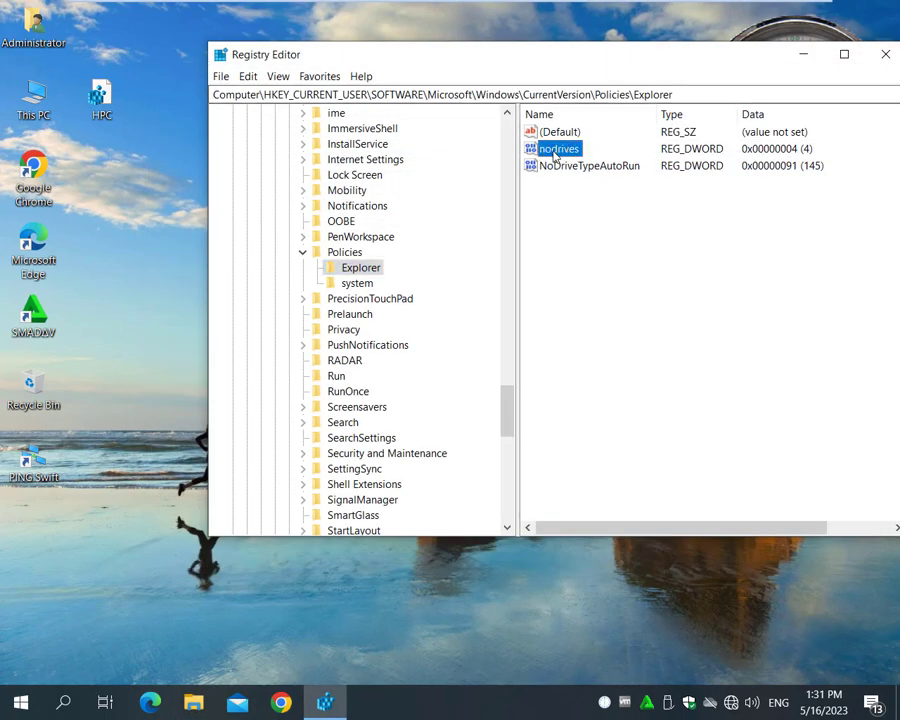
double_click(556, 149)
text(0)
click(446, 272)
right_click(543, 152)
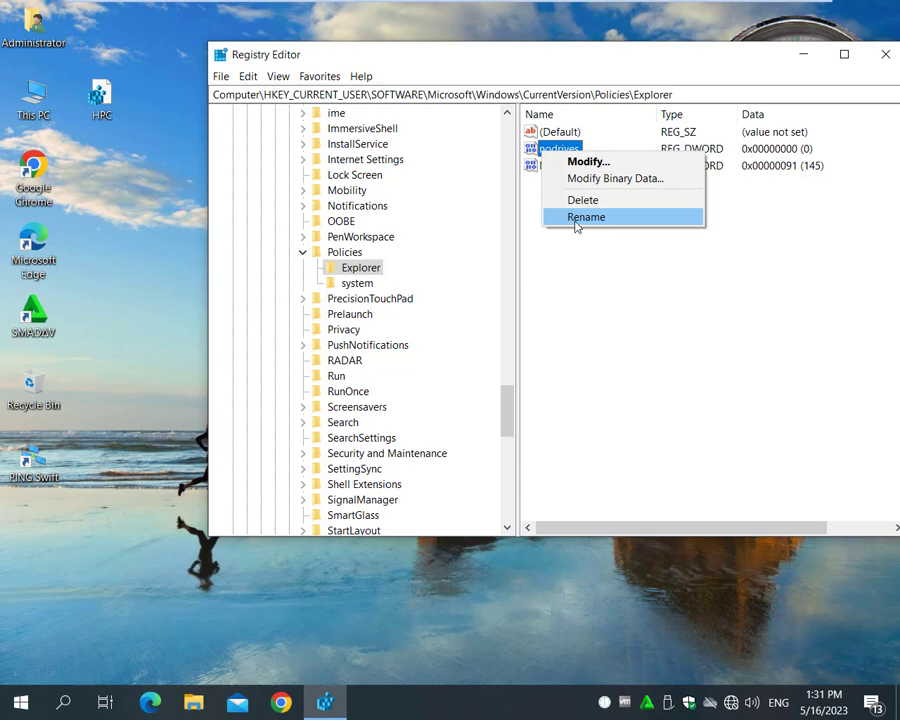
- Export the Explorer policies key to the desktop as registration file UnHPC and place its icon under HPC
click(373, 274)
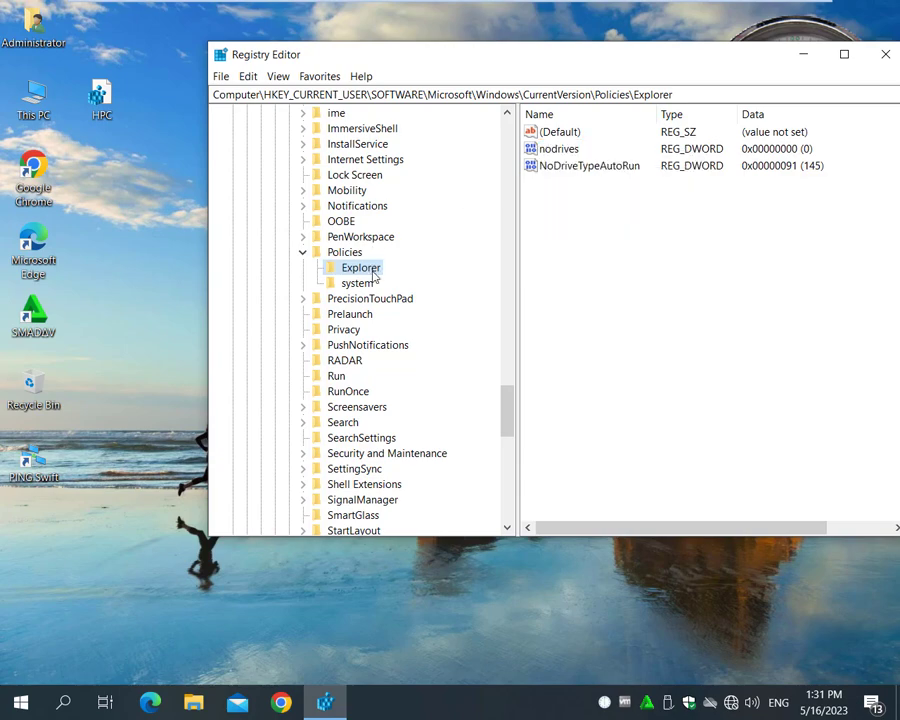
right_click(374, 269)
click(415, 381)
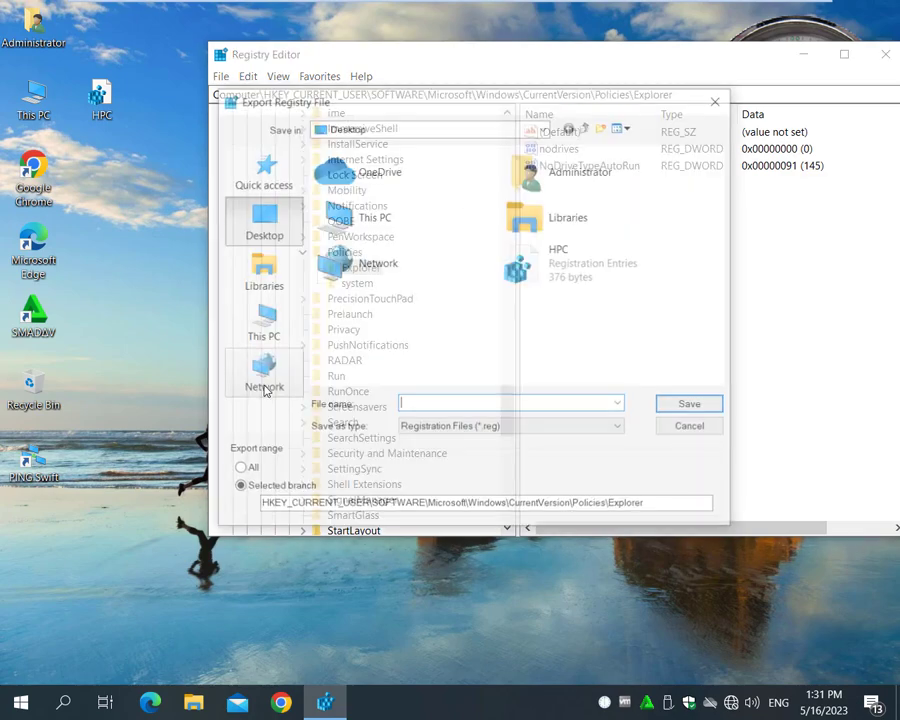
text(UnHPC)
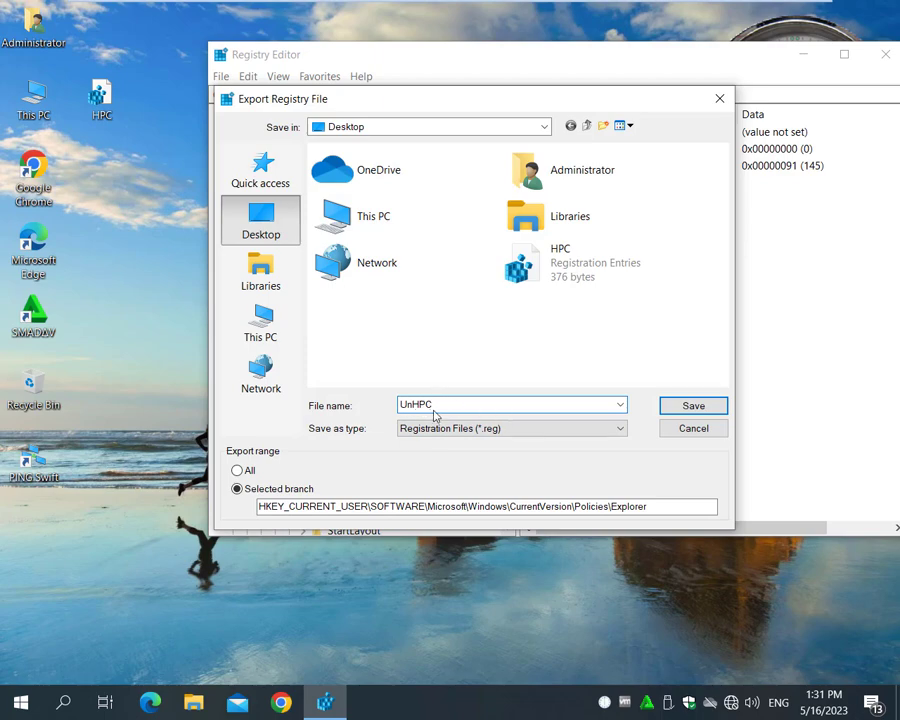
click(694, 406)
drag(33, 530, 100, 172)
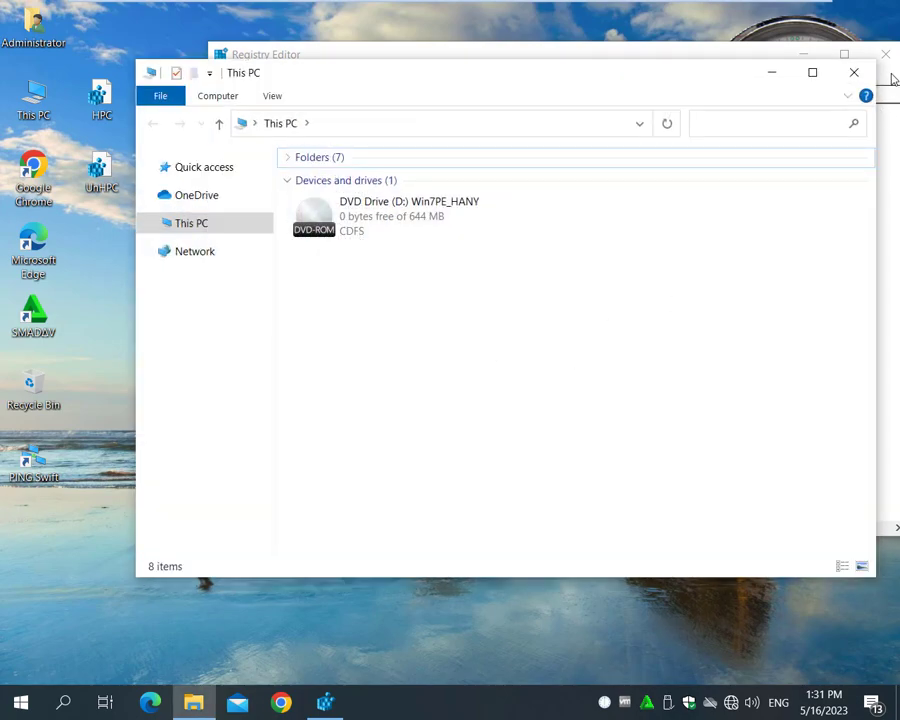
- Close the This PC and Registry Editor windows and refresh the desktop
click(858, 74)
click(885, 56)
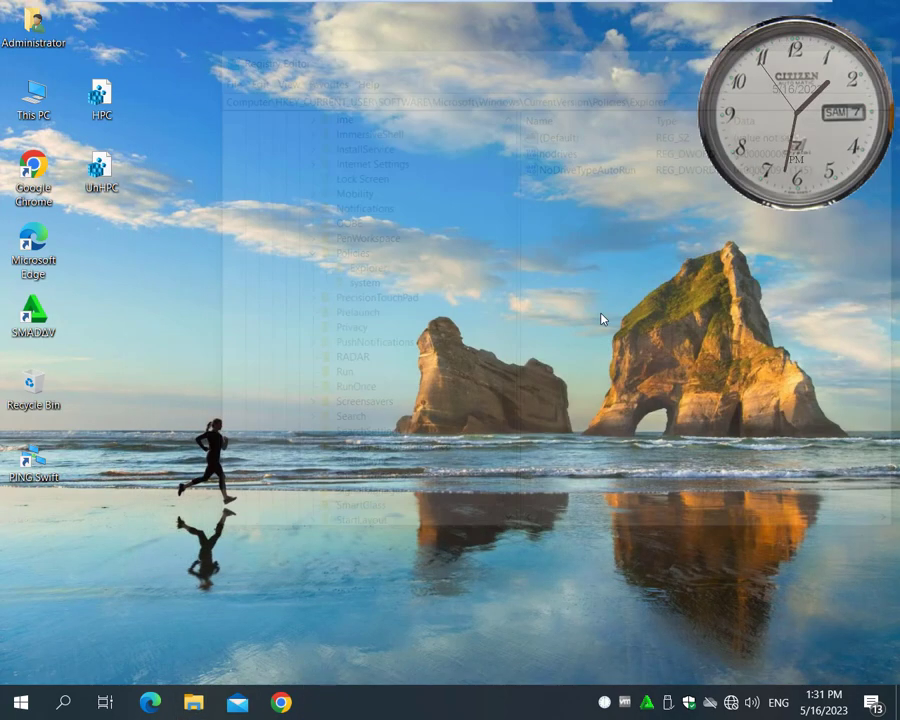
right_click(447, 336)
click(482, 382)
- Sign out of the Windows session and return the virtual machine from full screen to its VMware Workstation window
right_click(487, 467)
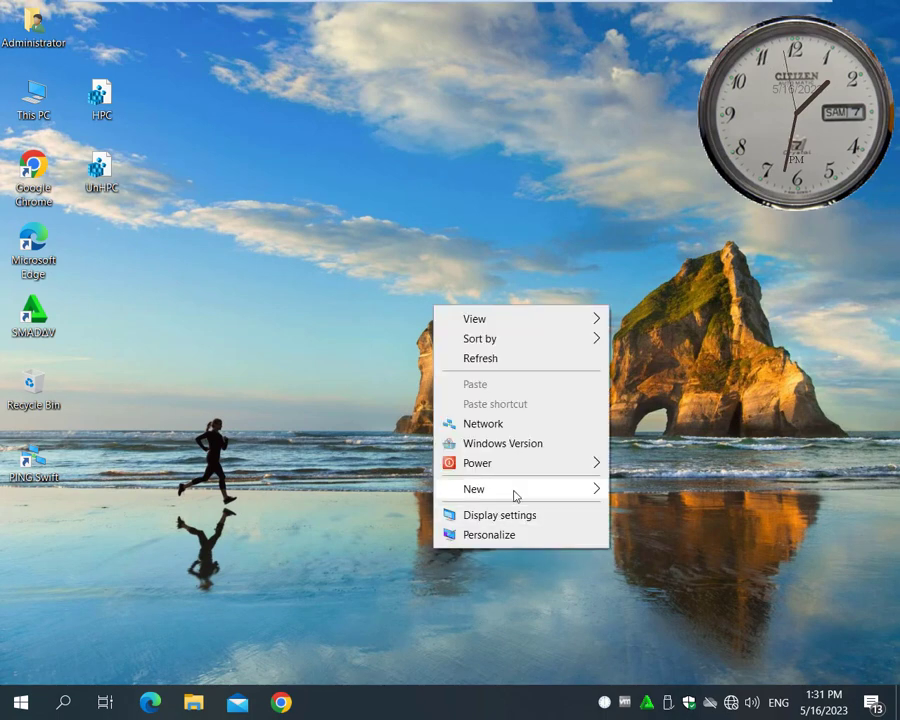
mouse_move(515, 490)
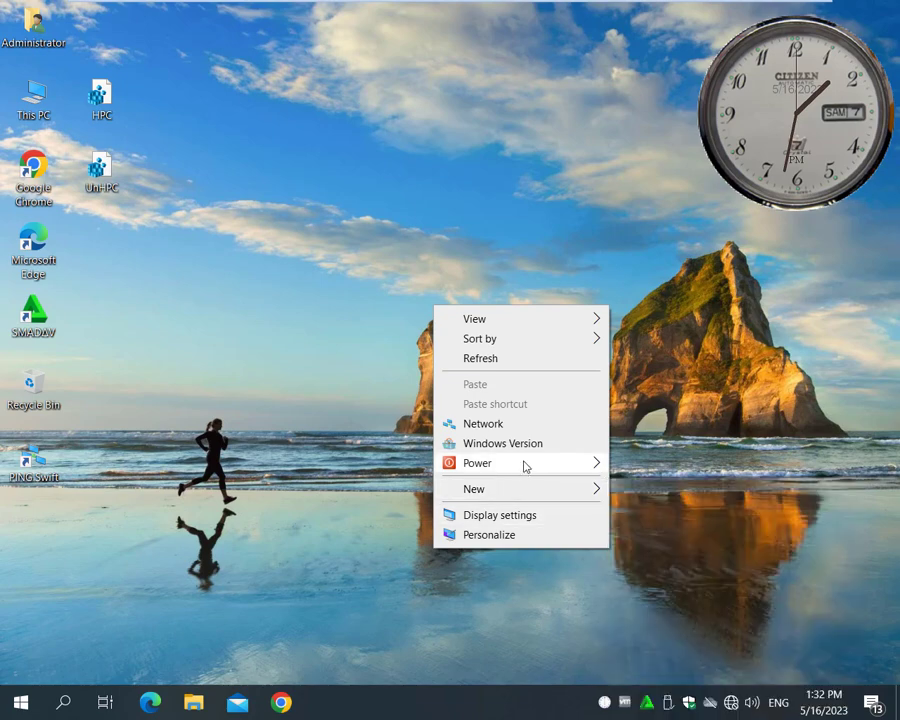
mouse_move(526, 464)
click(648, 524)
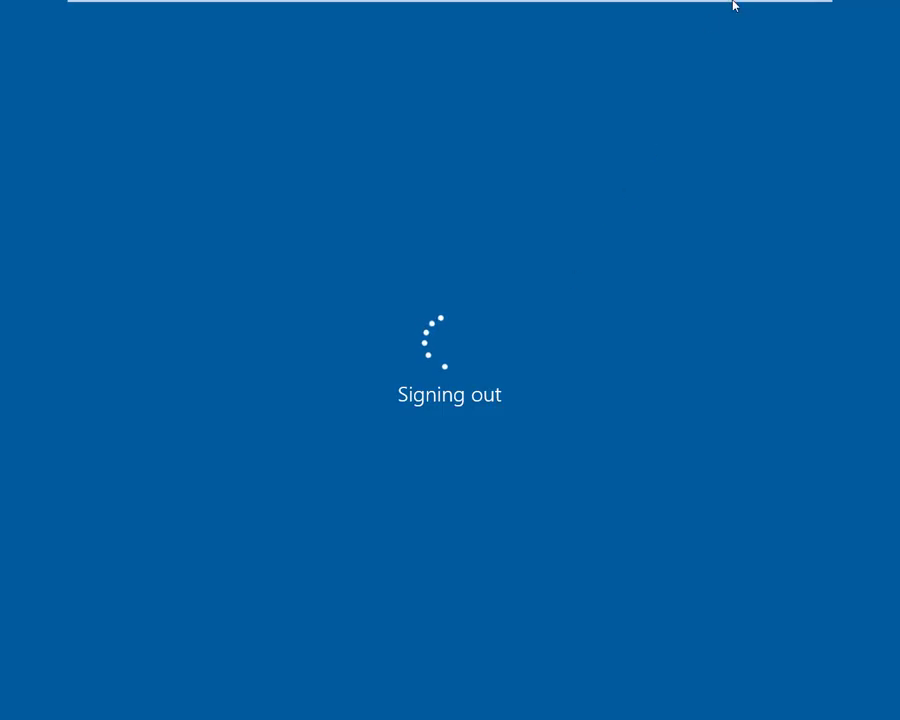
mouse_move(732, 3)
click(790, 12)
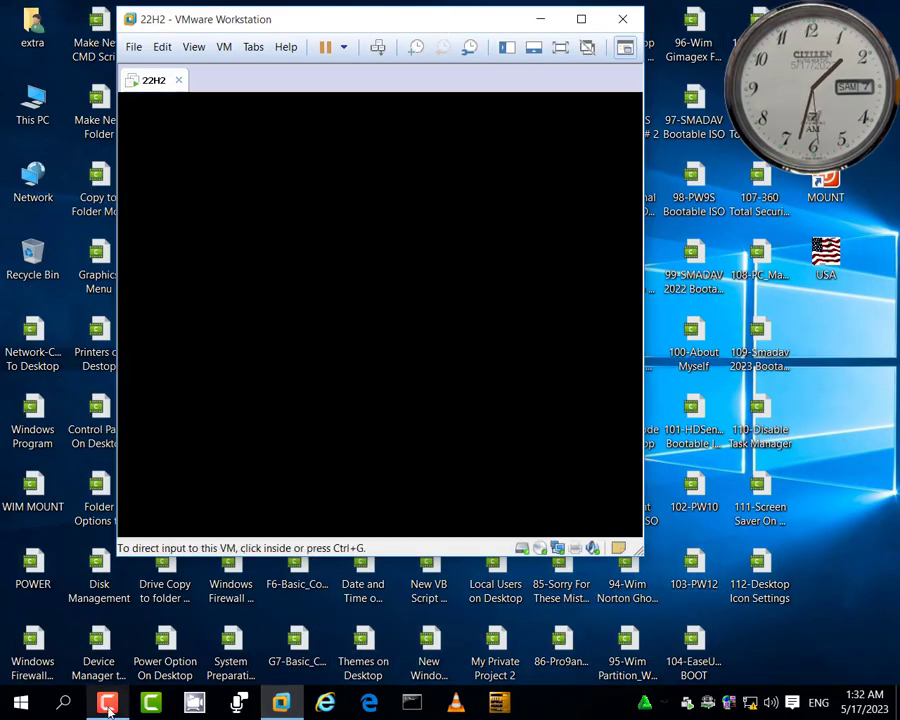
click(108, 706)
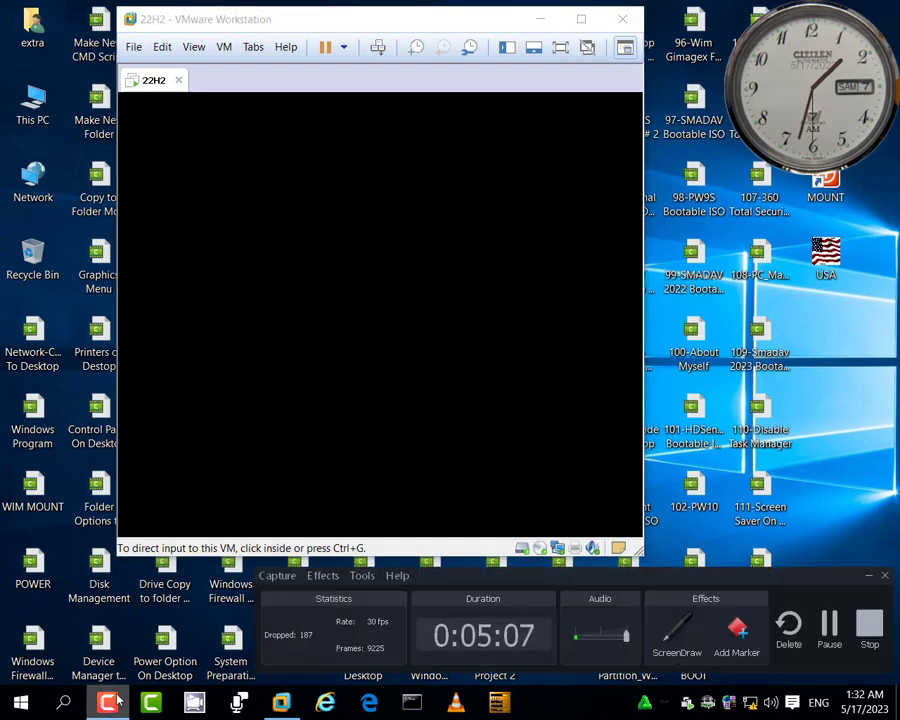
click(829, 628)
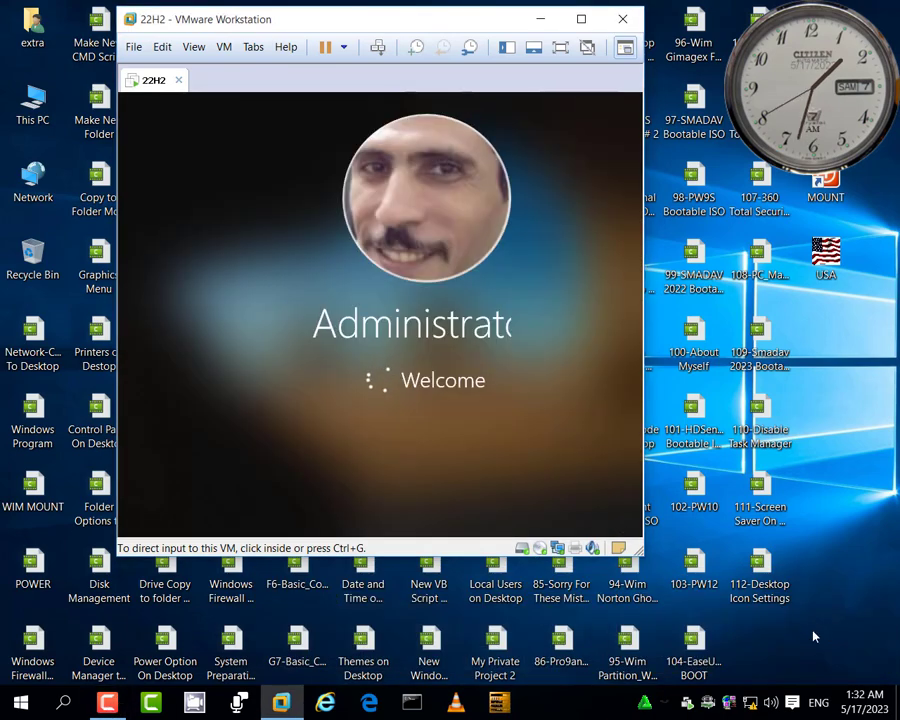
click(108, 703)
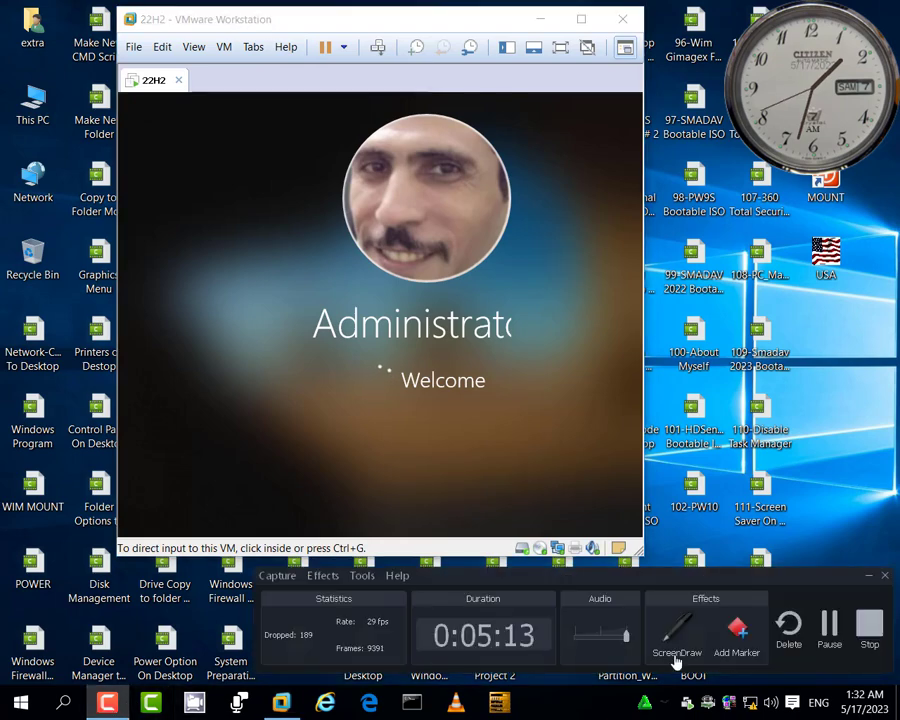
click(829, 628)
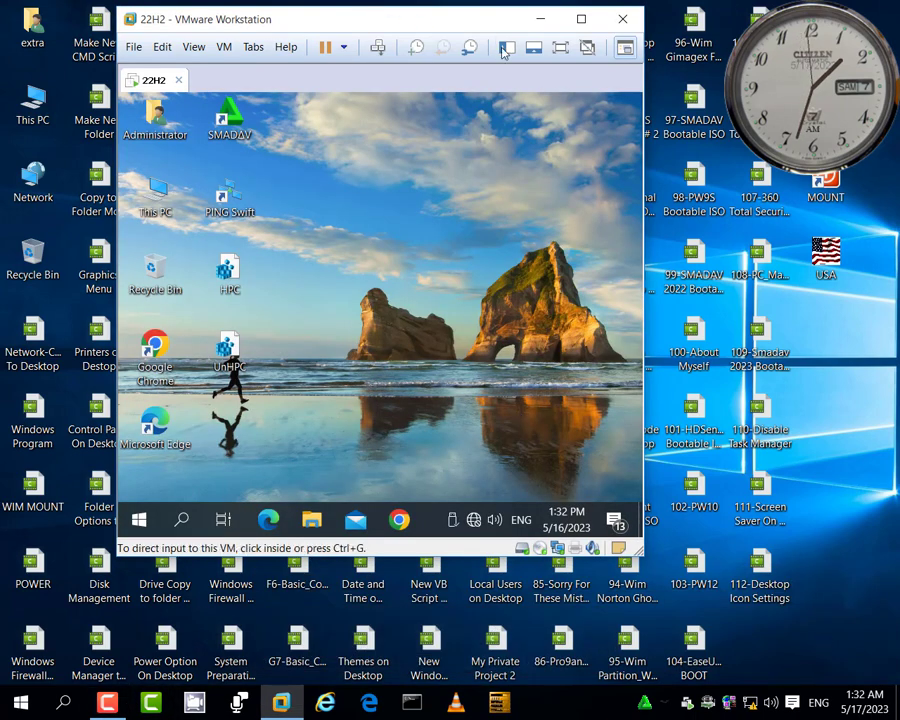
- Switch the virtual machine back to full screen and refresh its desktop
click(560, 47)
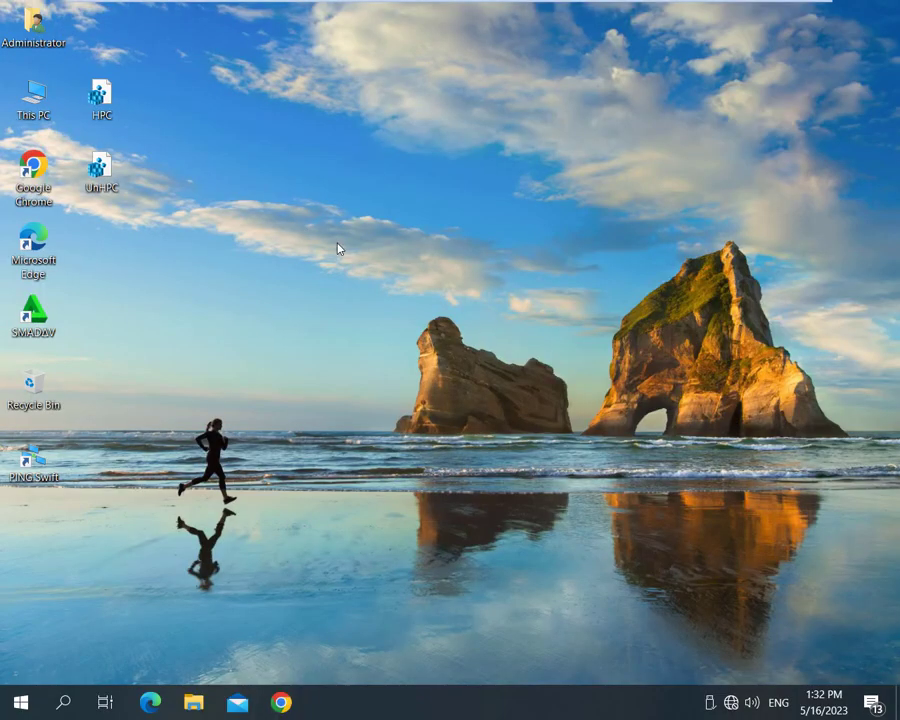
right_click(308, 172)
click(338, 220)
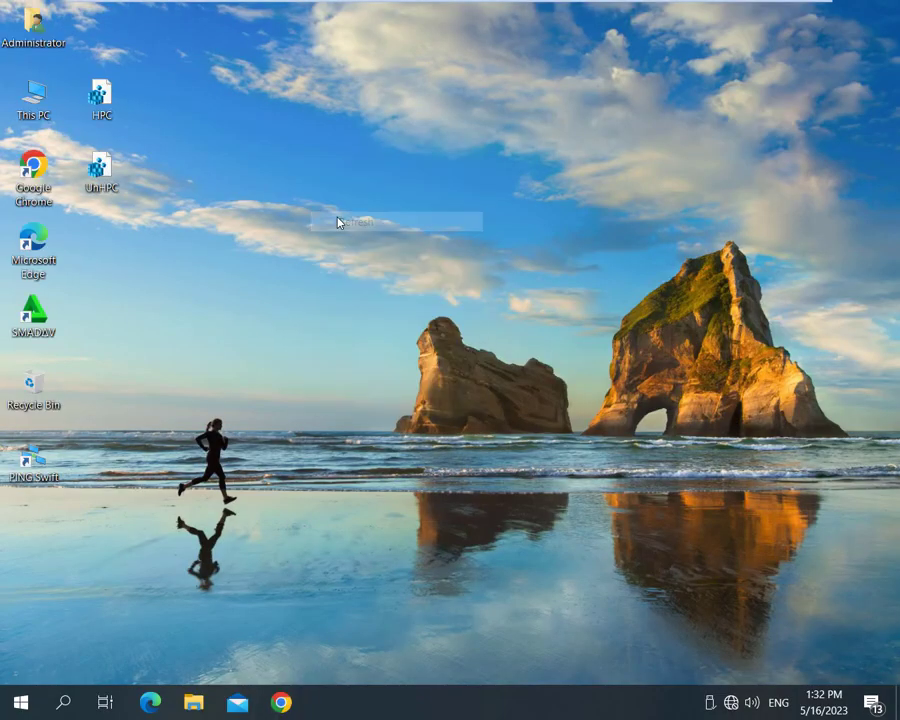
click(40, 96)
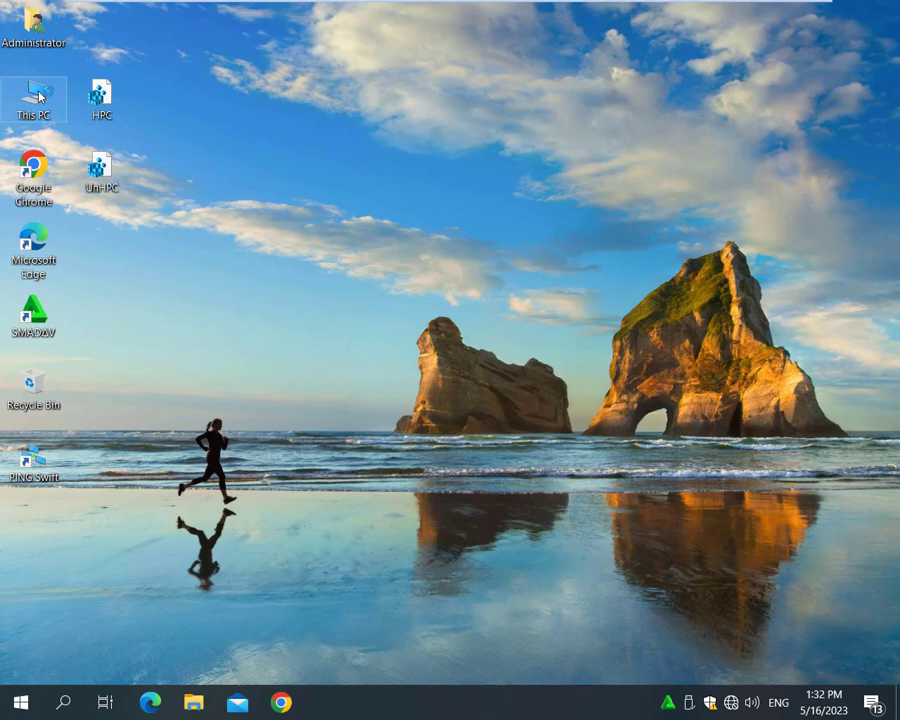
right_click(270, 101)
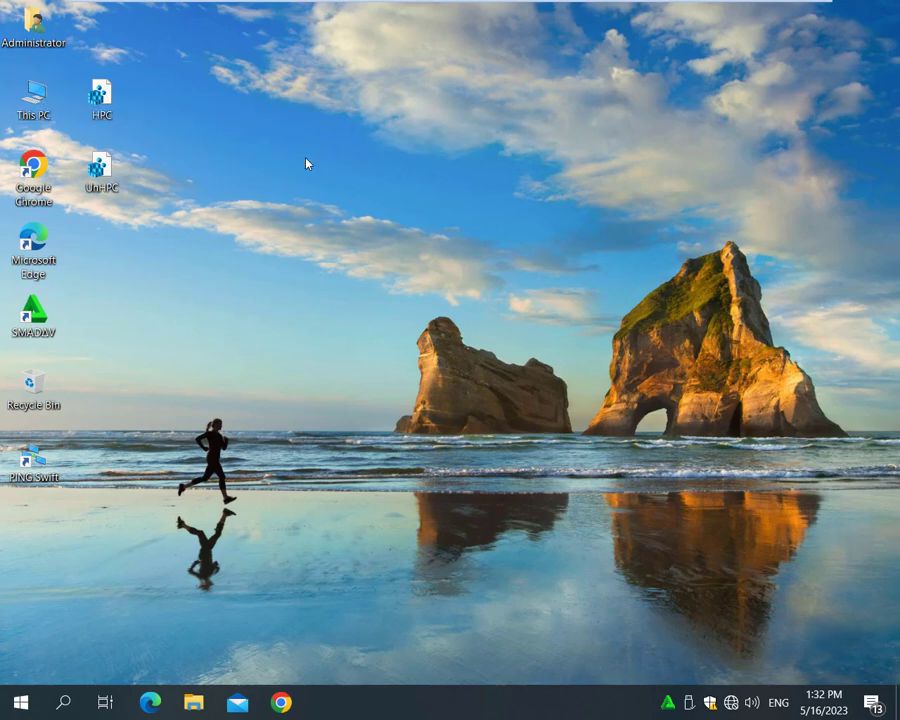
click(306, 156)
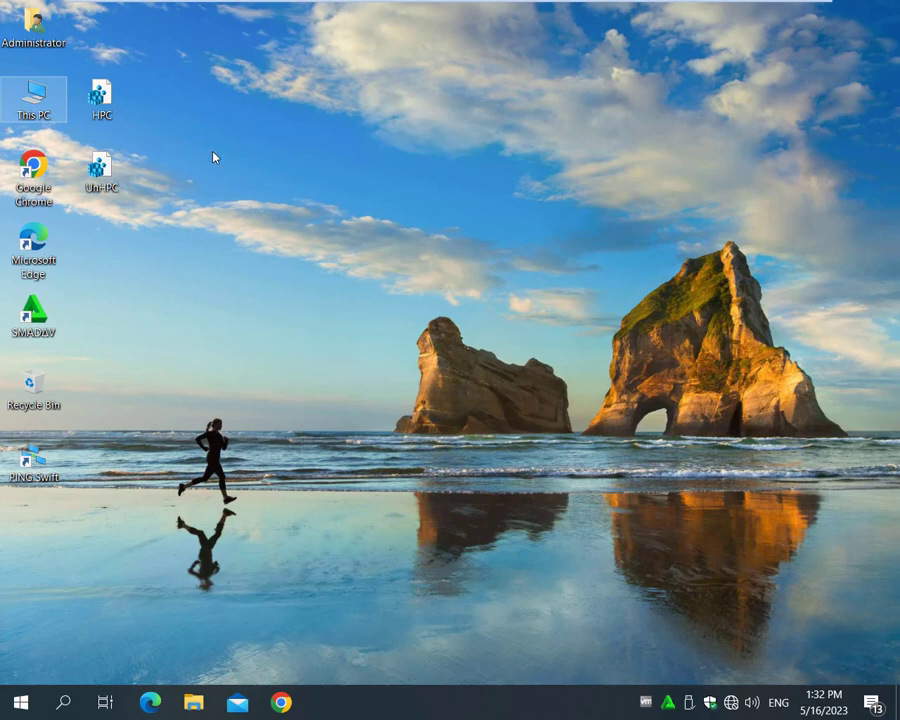
- Open This PC and examine the C: drive and the commands offered for it
double_click(40, 97)
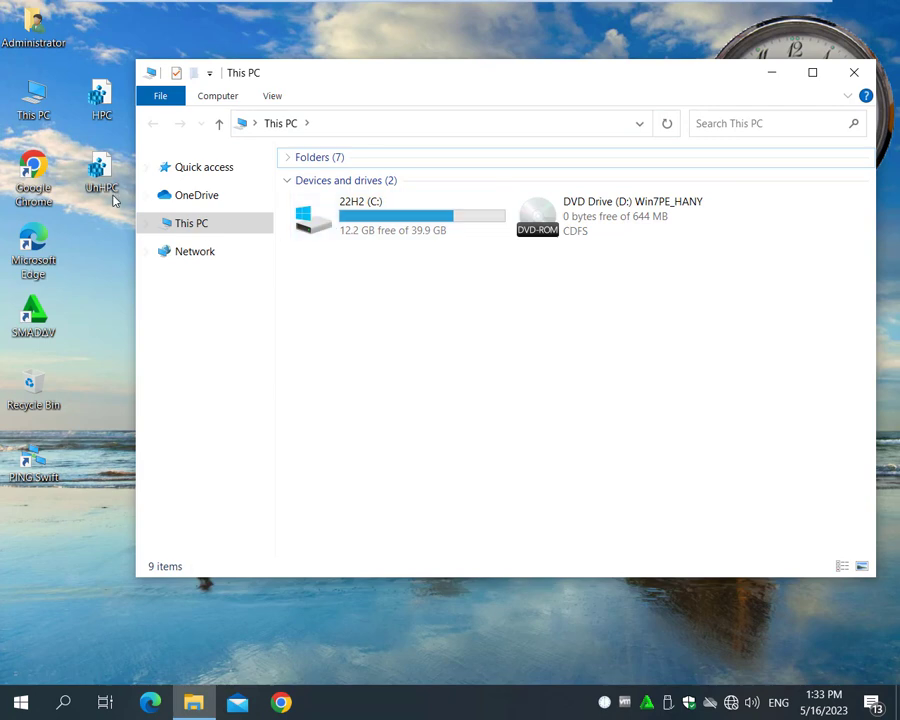
click(102, 96)
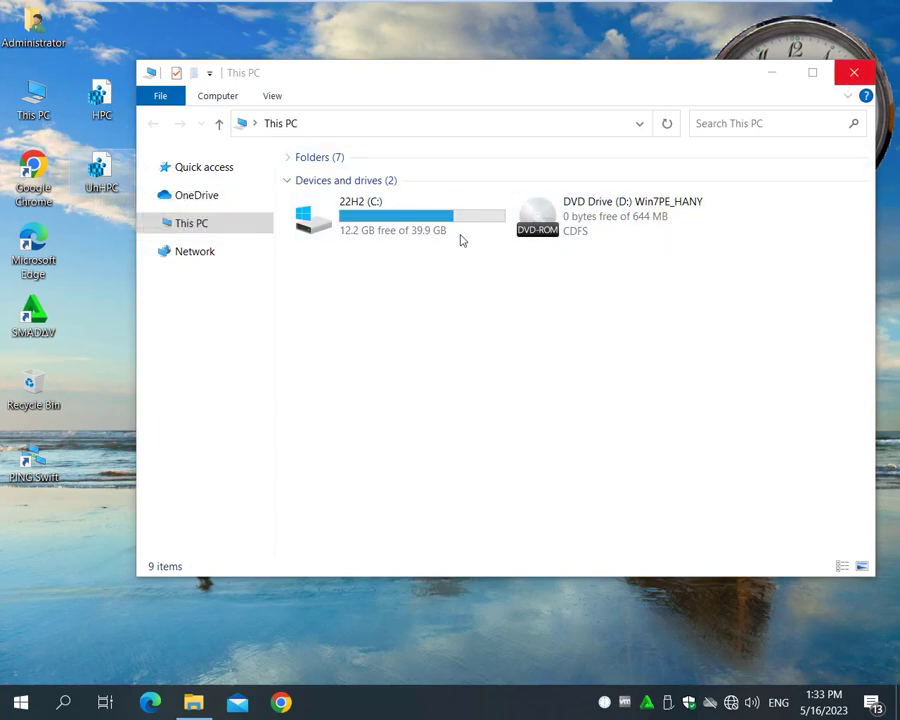
click(340, 217)
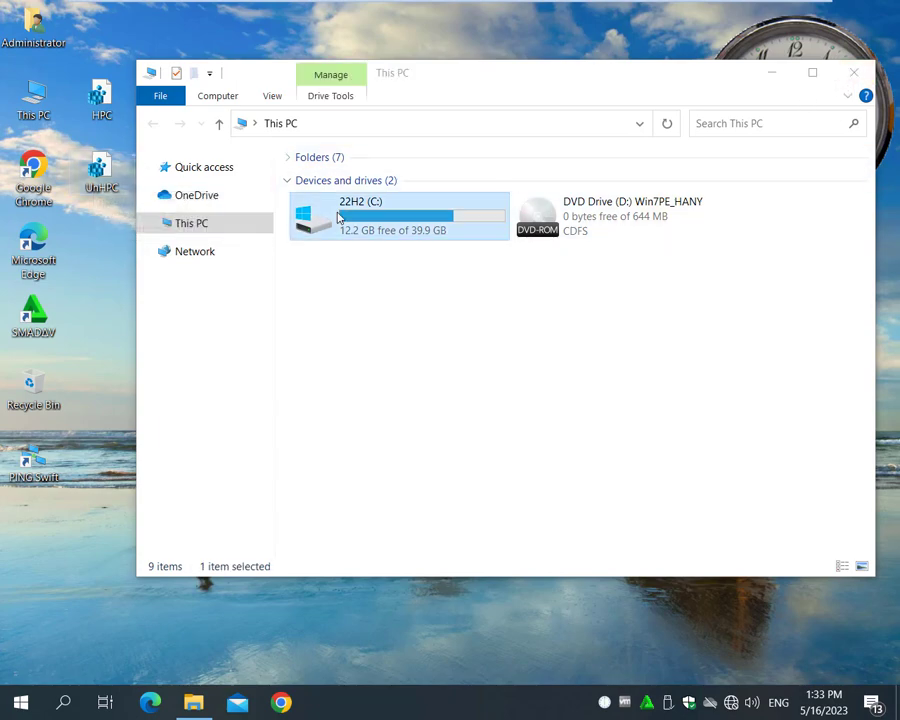
right_click(339, 214)
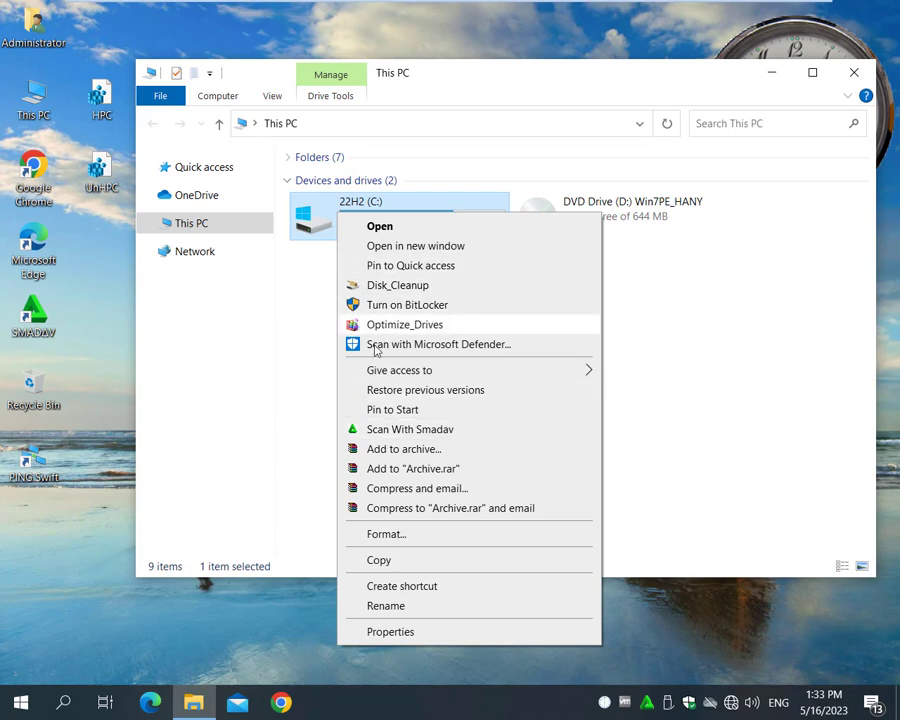
click(319, 296)
- Move the This PC window clear of the desktop icons and copy the HPC and UnHPC registration files
drag(296, 84, 357, 89)
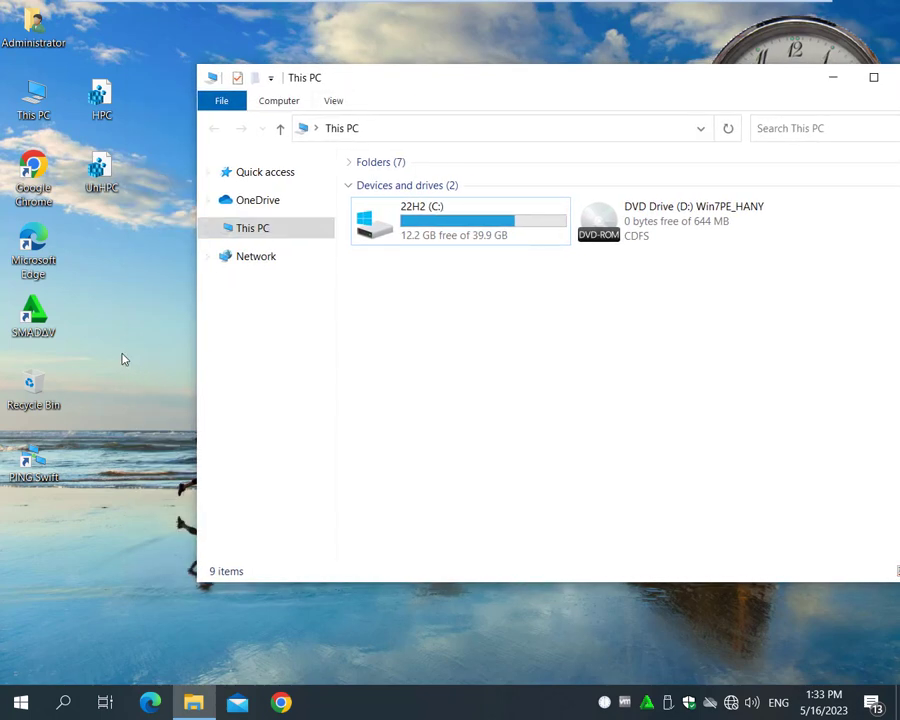
drag(112, 50, 97, 160)
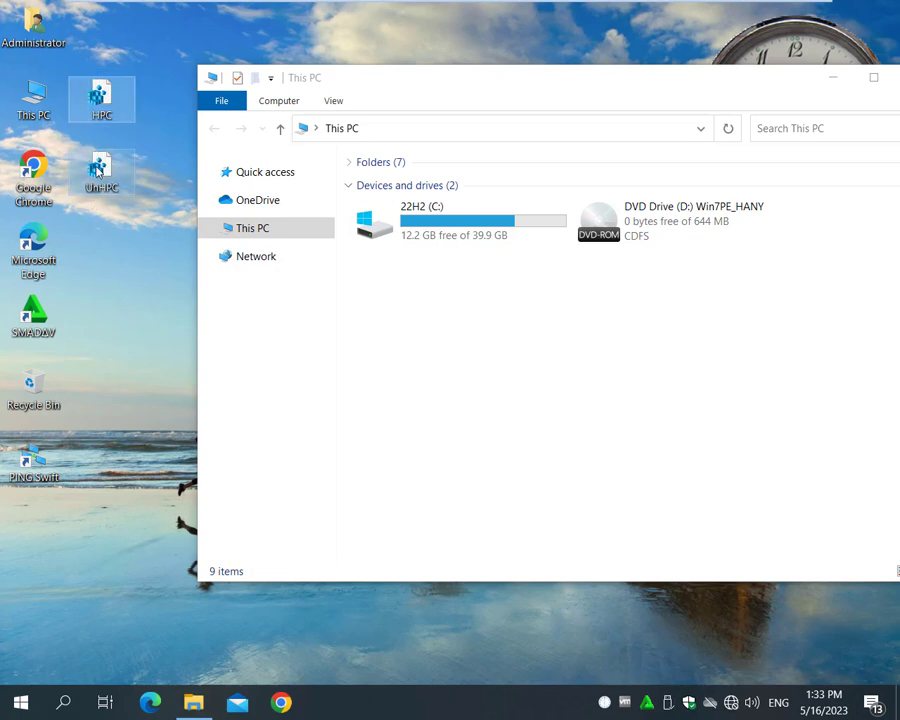
right_click(97, 170)
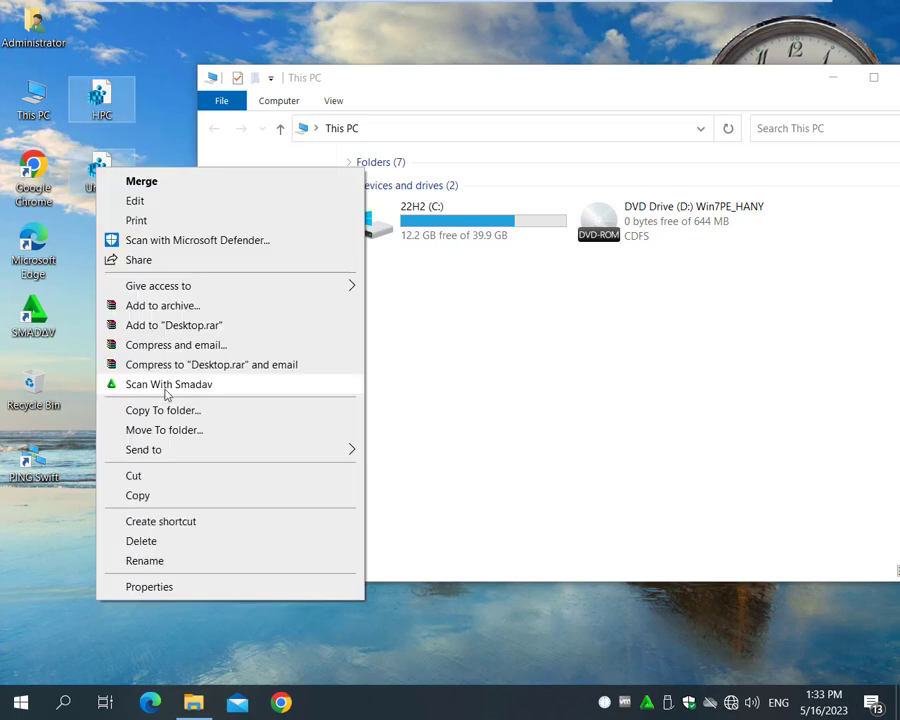
click(137, 499)
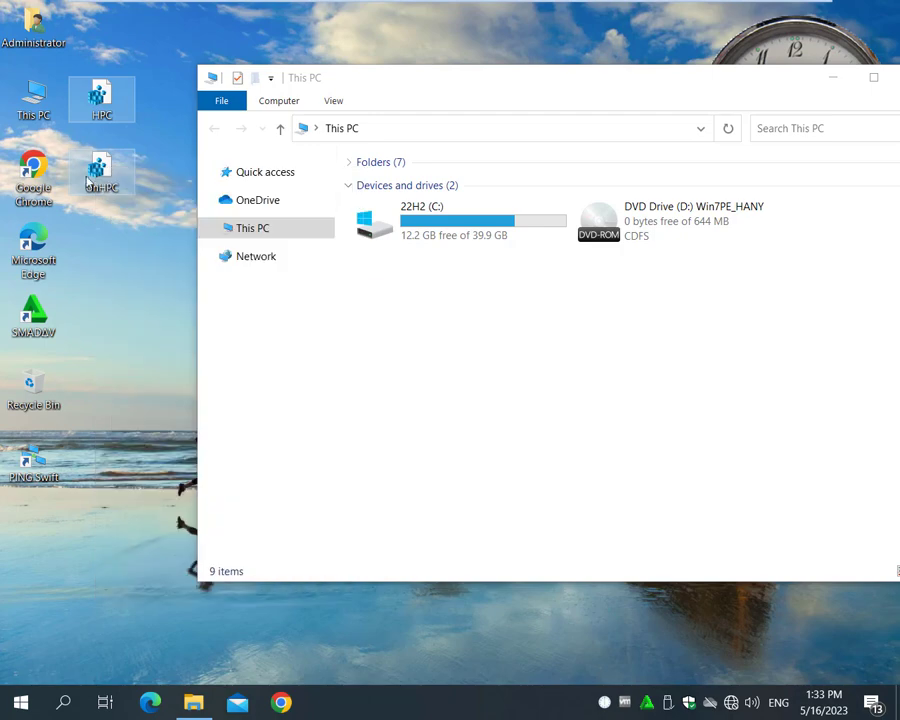
- Paste the copied HPC and UnHPC files into the C:\Windows\System folder and close the folder window
click(425, 233)
double_click(425, 233)
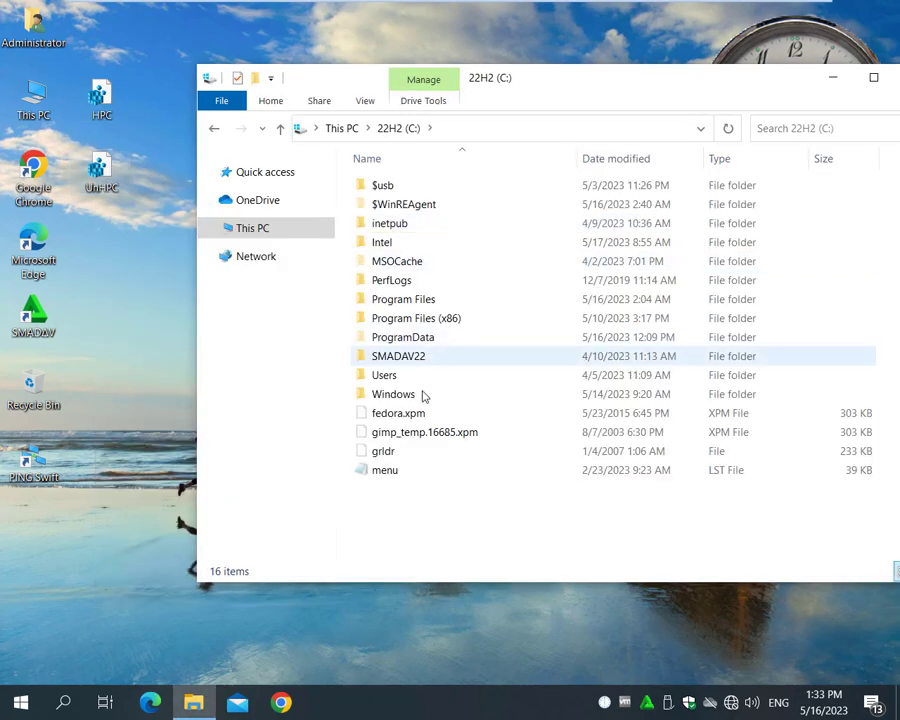
double_click(416, 396)
scroll(395, 450, down, 7)
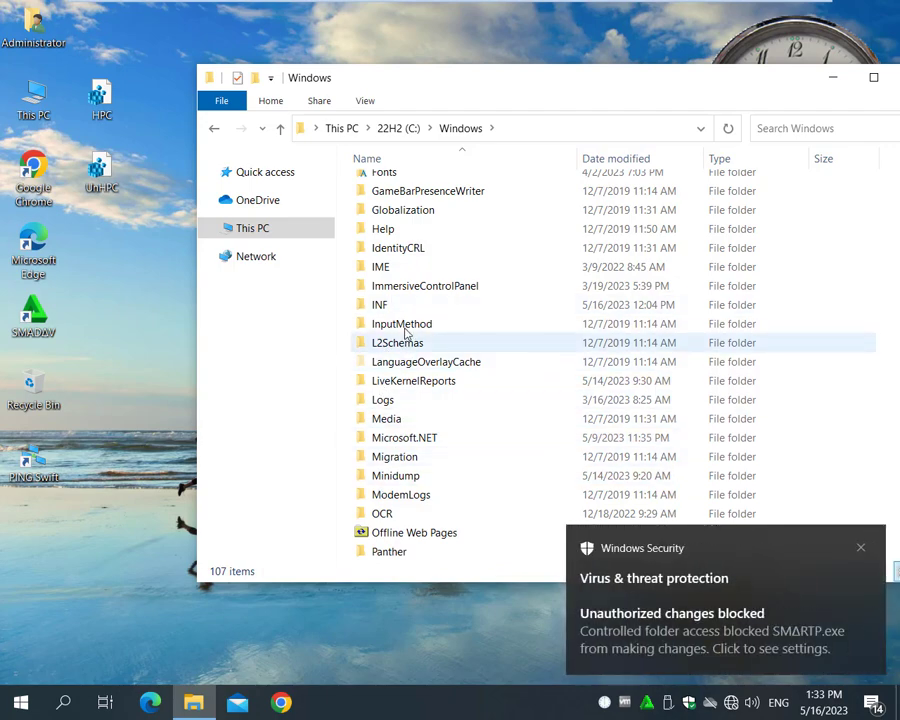
scroll(413, 460, up, 2)
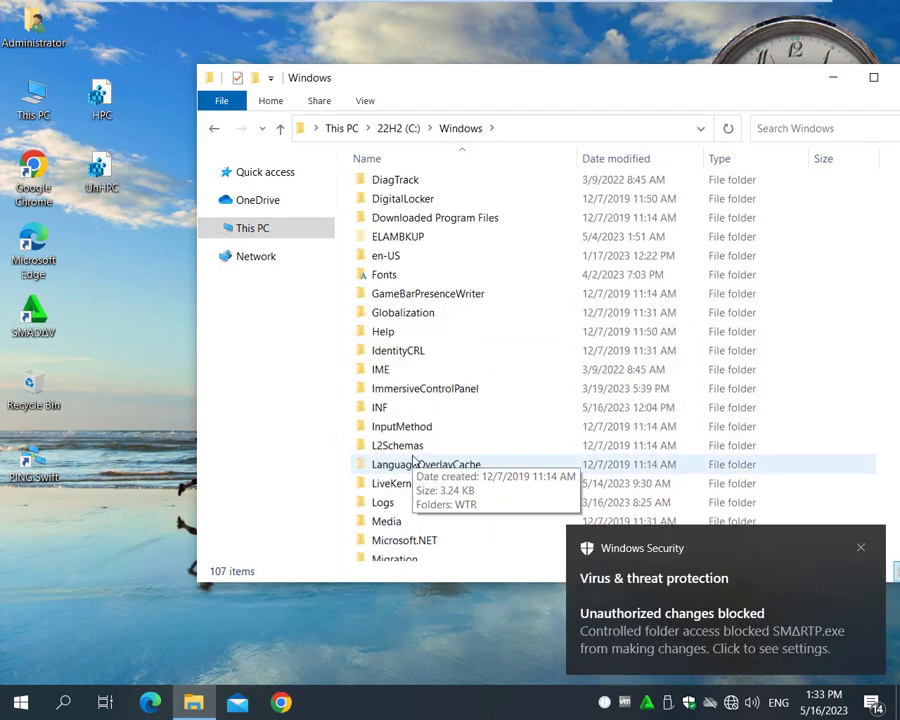
scroll(402, 416, down, 10)
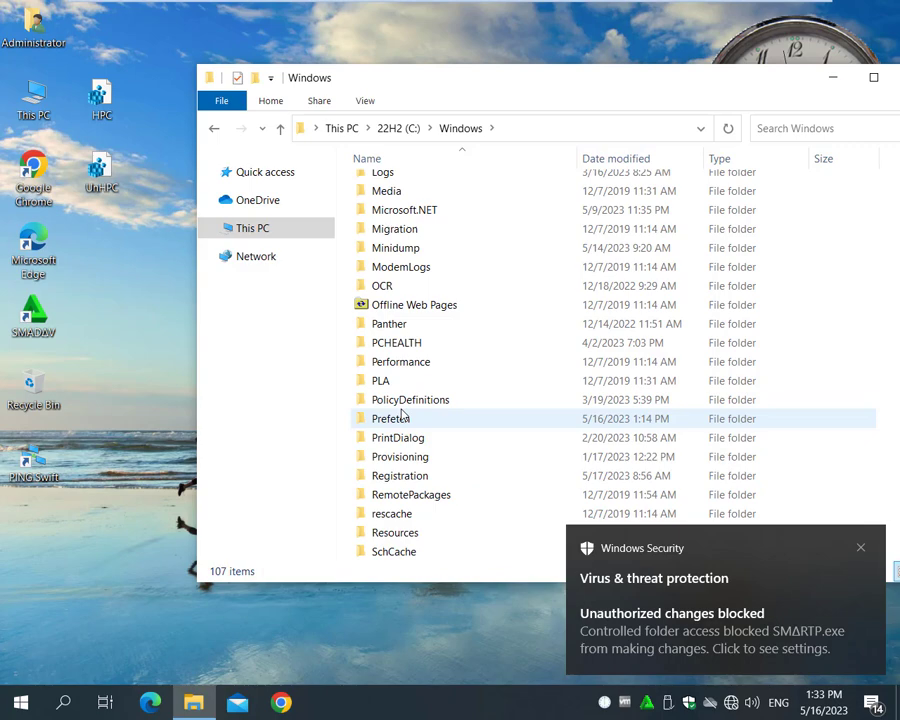
scroll(404, 420, down, 3)
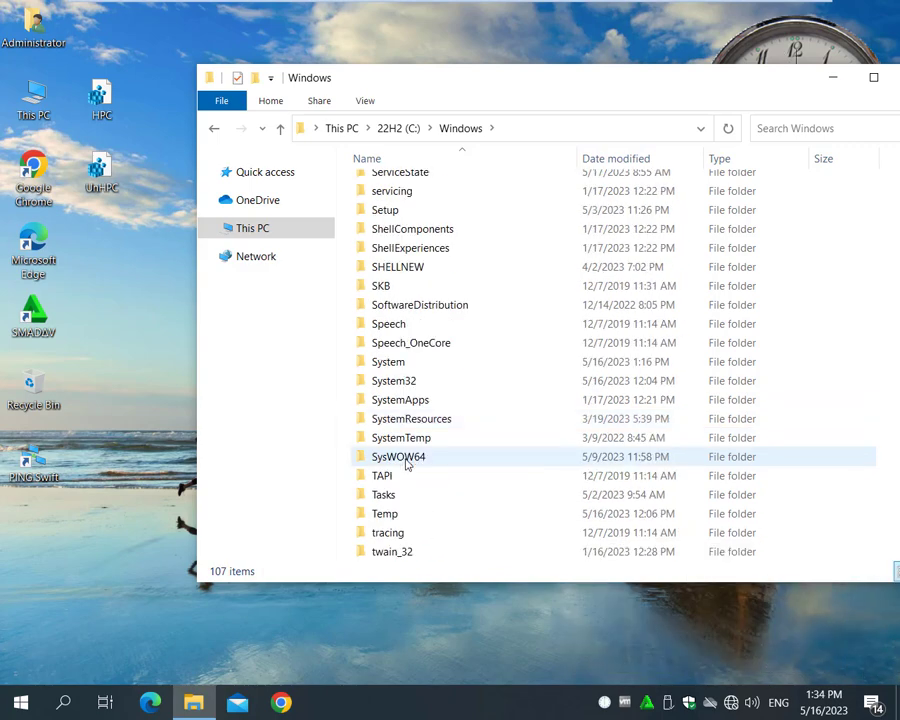
double_click(380, 367)
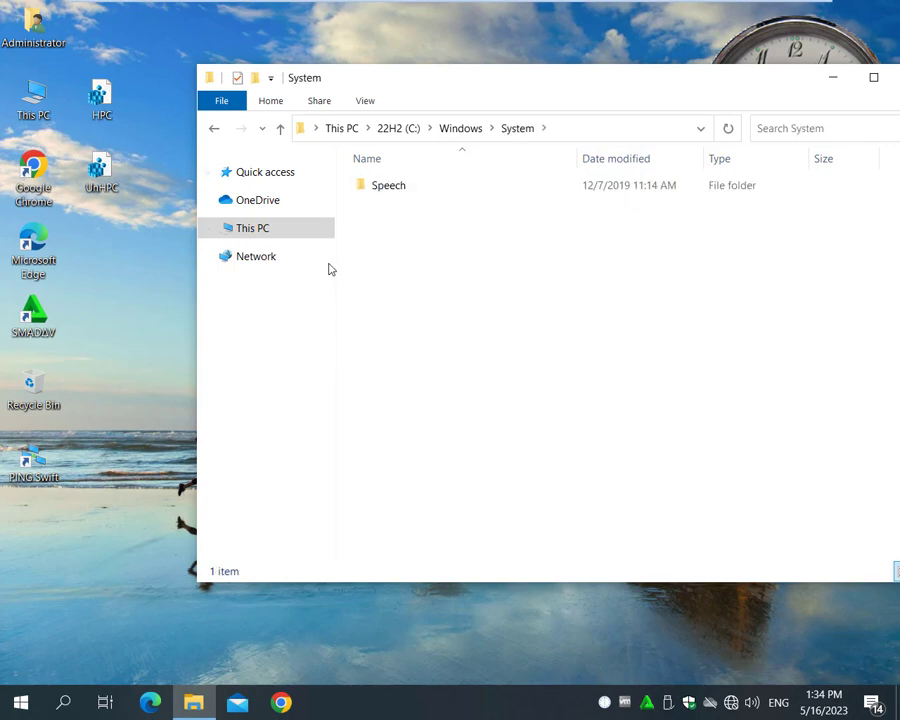
right_click(425, 245)
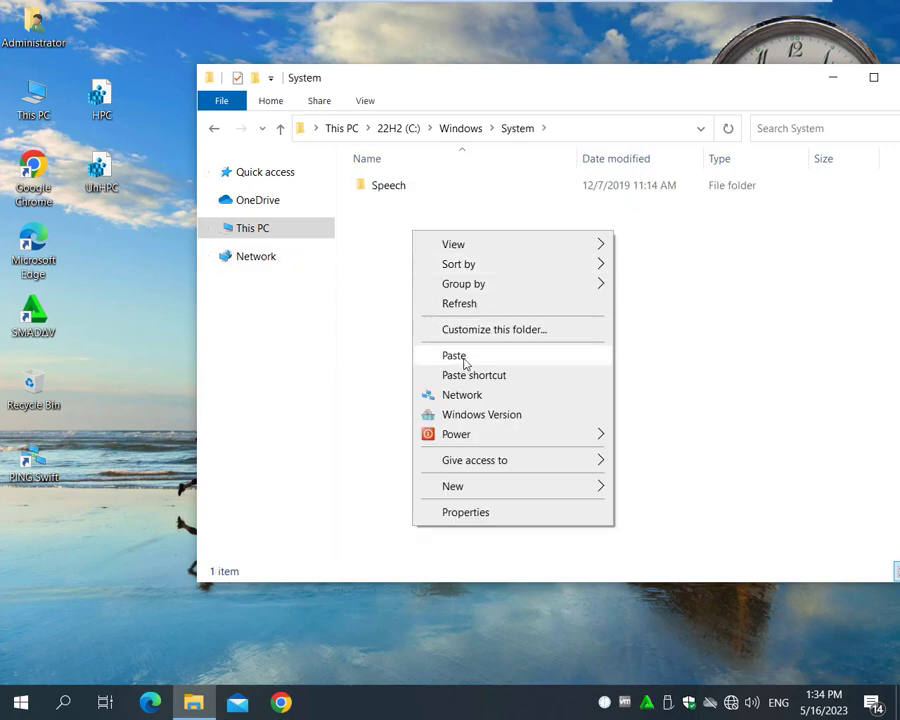
click(155, 199)
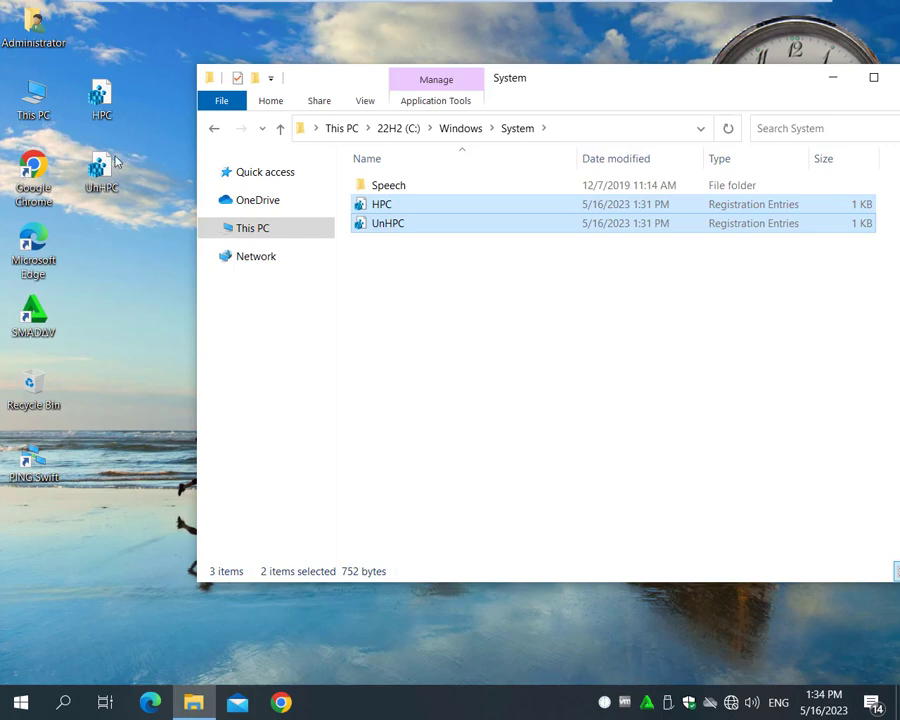
drag(796, 88, 735, 95)
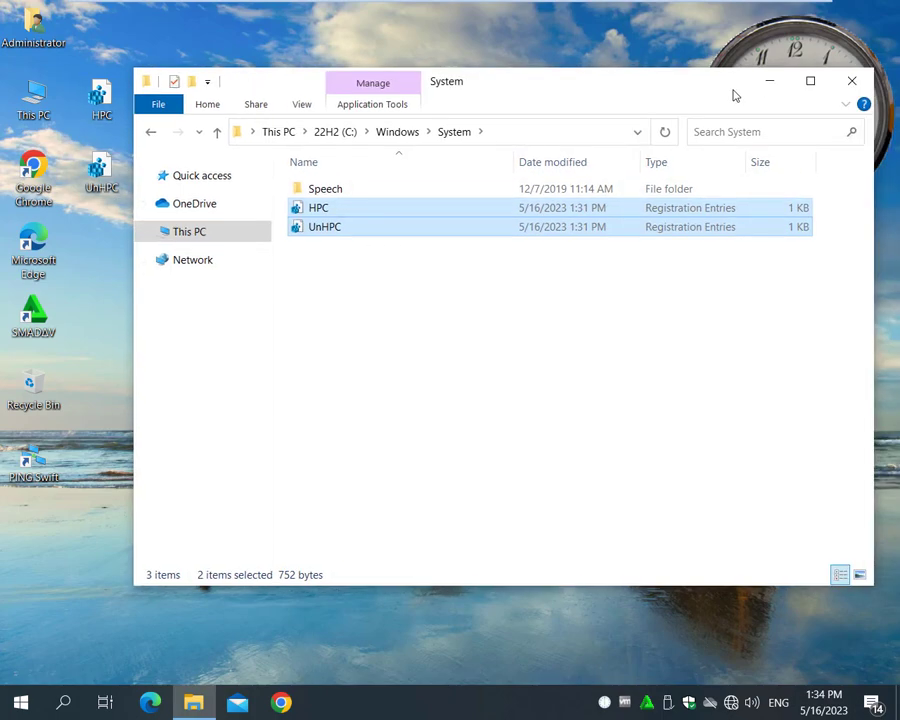
click(851, 81)
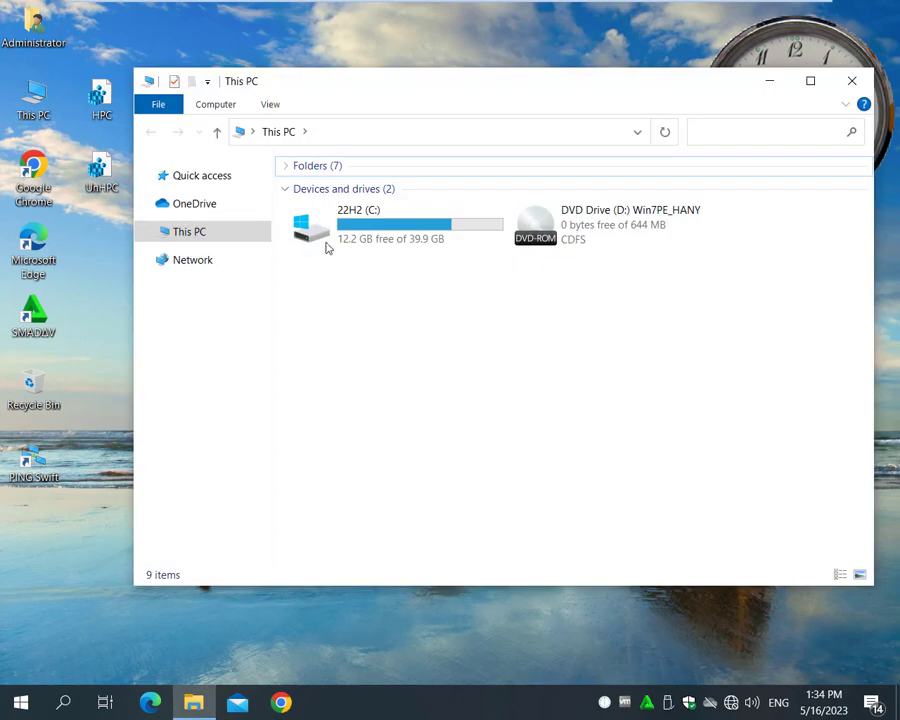
- Compare the commands offered for the C: drive with those for DVD drive D: in This PC
click(330, 234)
right_click(330, 234)
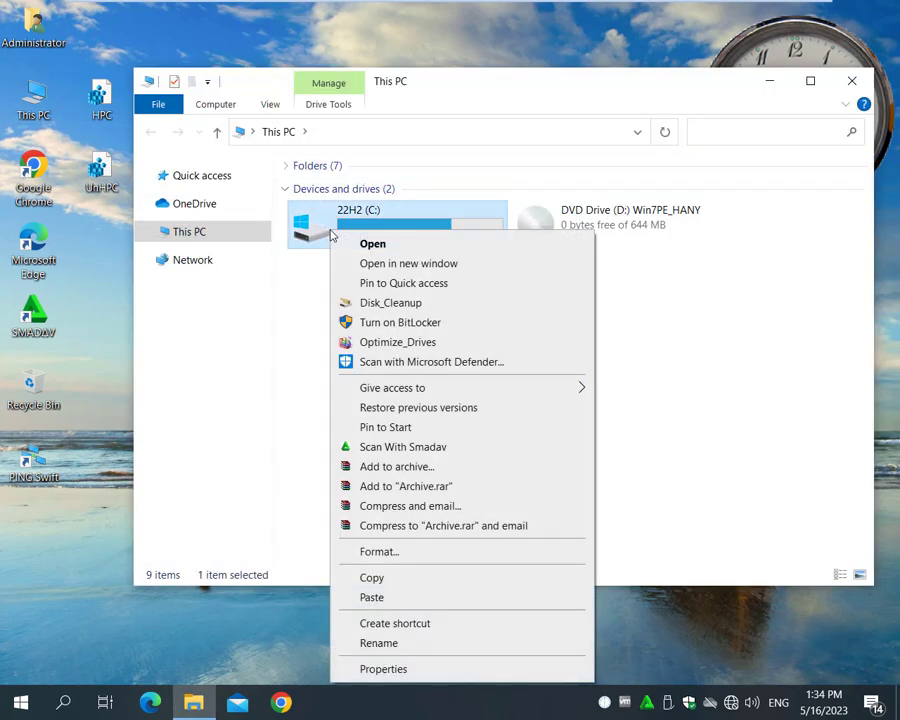
click(297, 363)
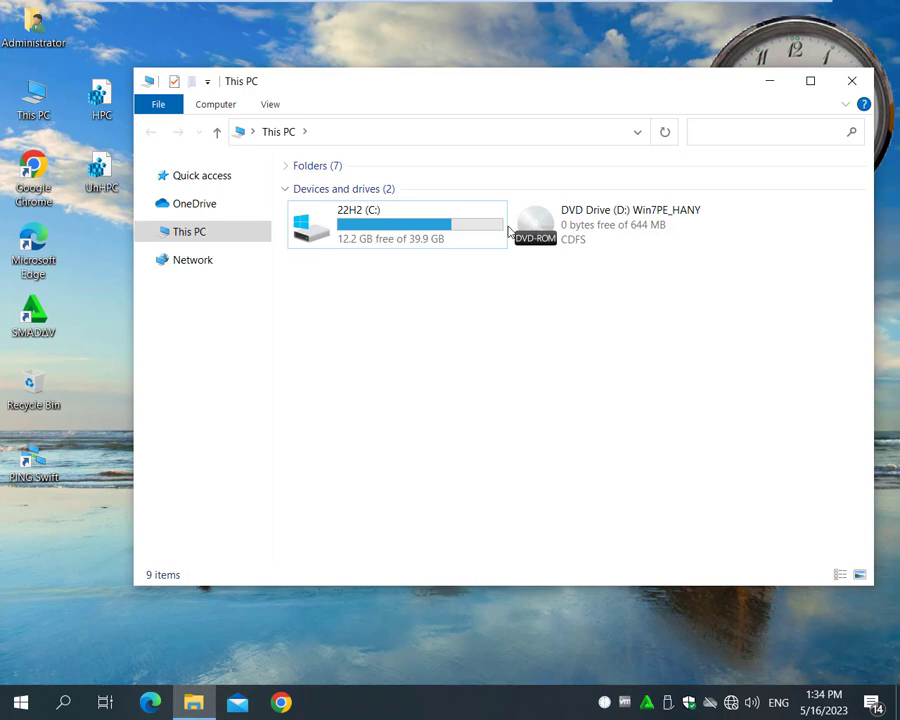
right_click(545, 229)
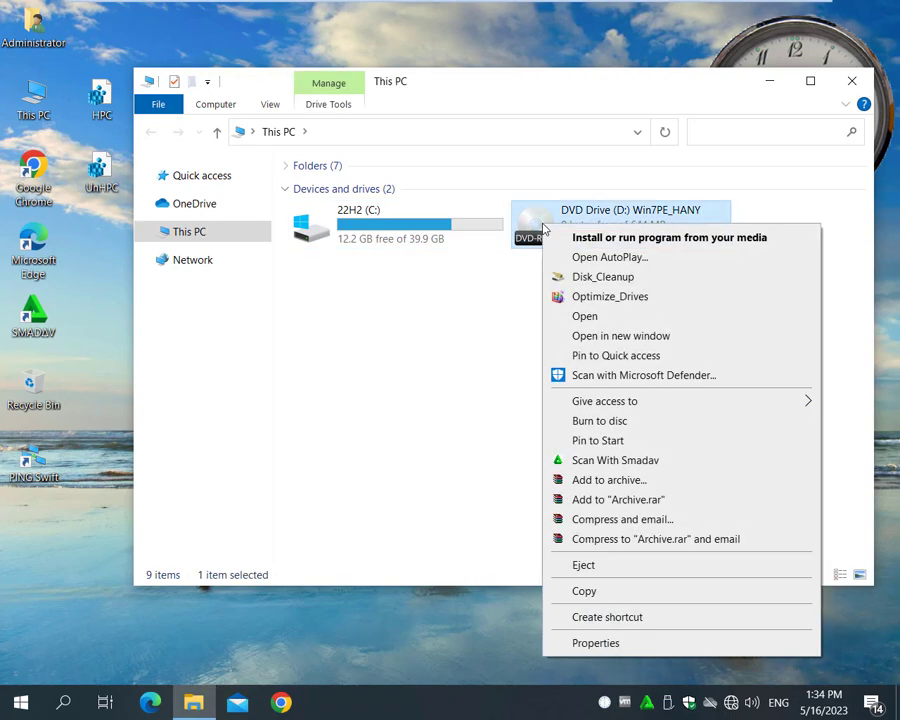
right_click(329, 237)
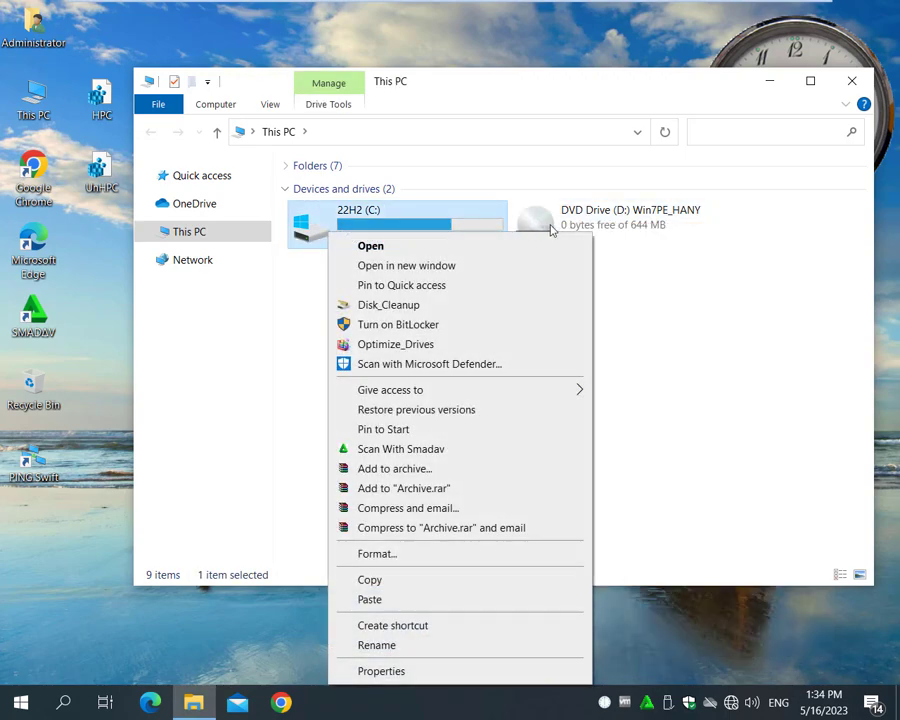
right_click(569, 216)
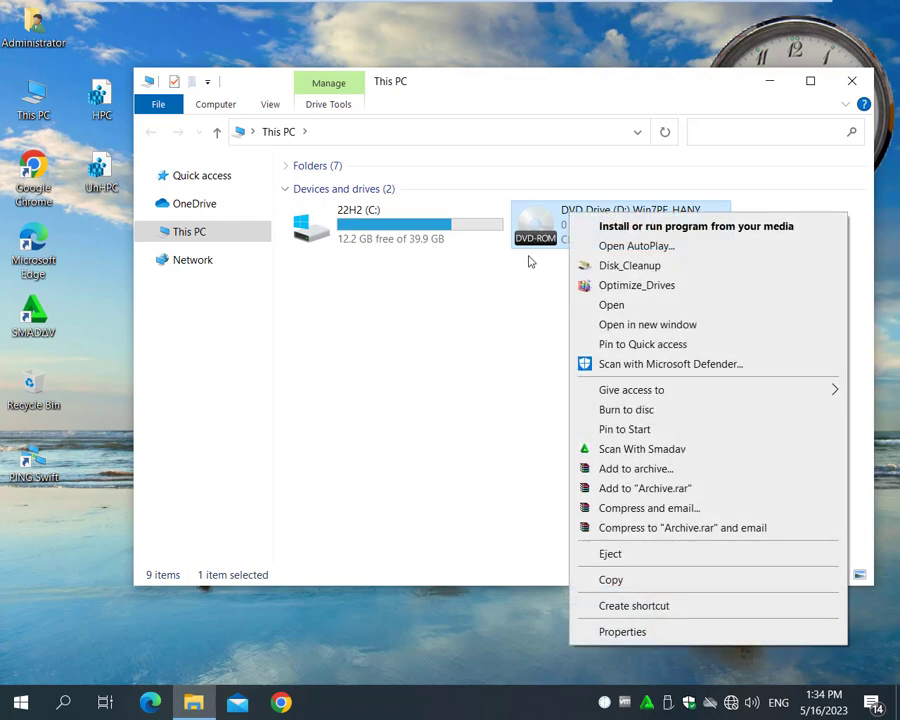
click(502, 366)
right_click(368, 257)
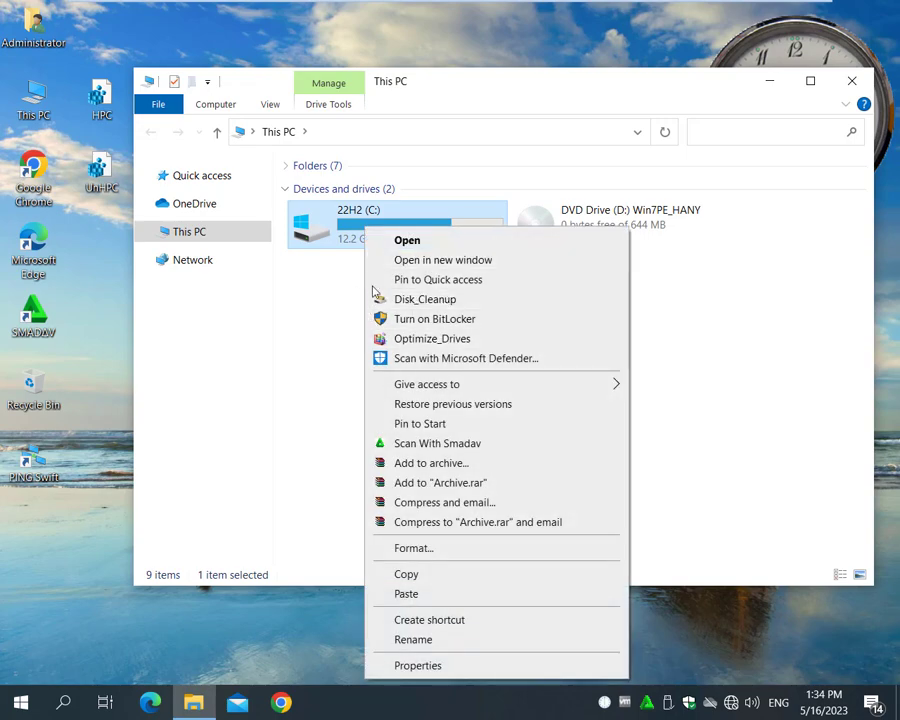
click(345, 327)
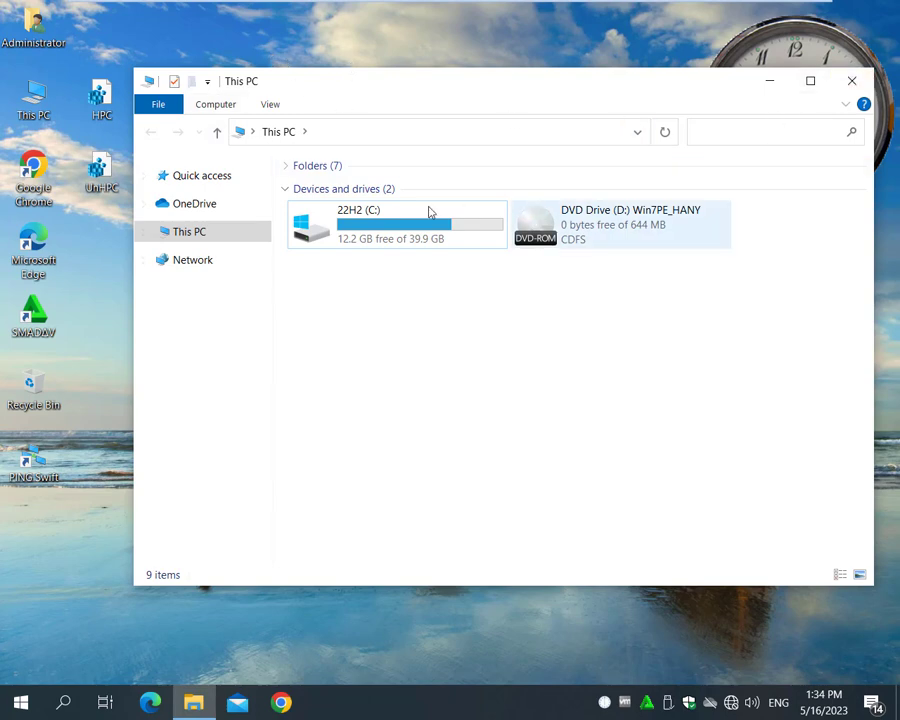
- Create a desktop shortcut to the 22H2 (C:) drive and place its icon under UnHPC
drag(352, 240, 86, 391)
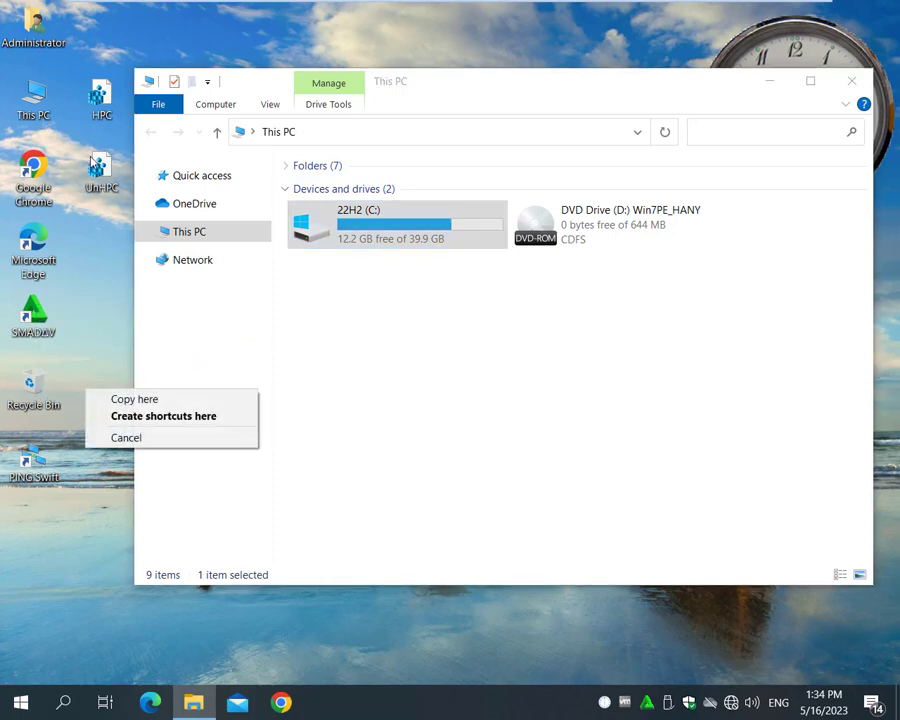
click(147, 418)
drag(108, 318, 108, 258)
- Compare the commands offered for the C: desktop shortcut and the C: drive itself, and close This PC
right_click(103, 248)
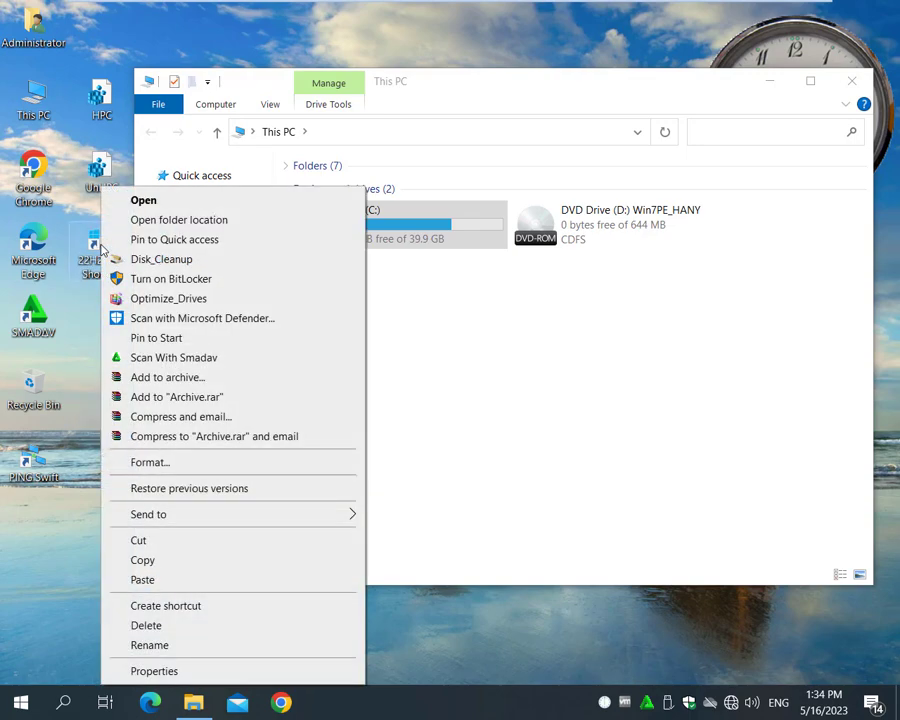
click(415, 236)
right_click(415, 236)
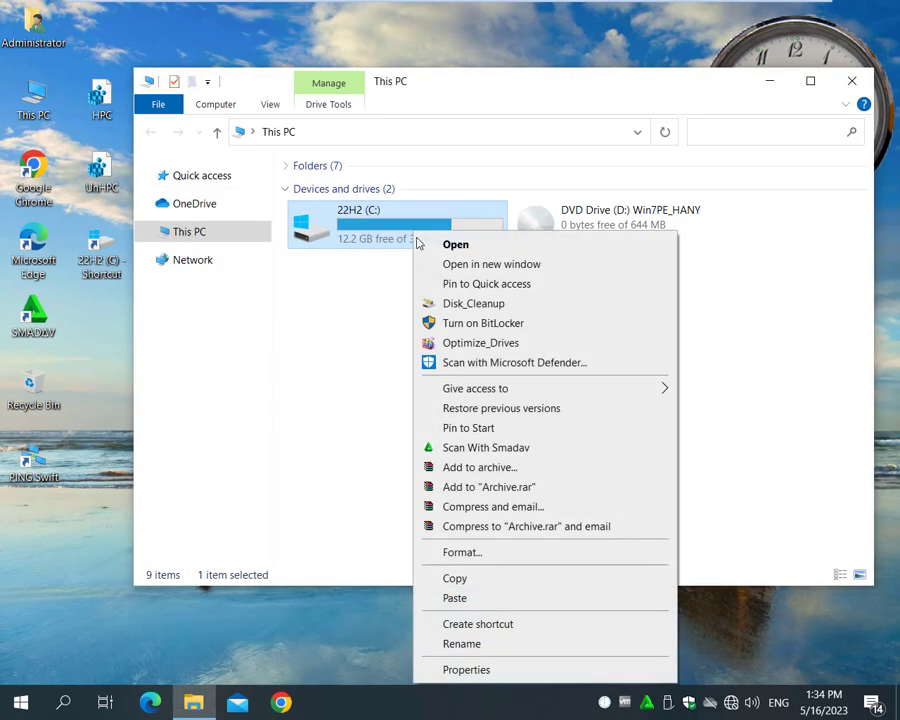
click(395, 333)
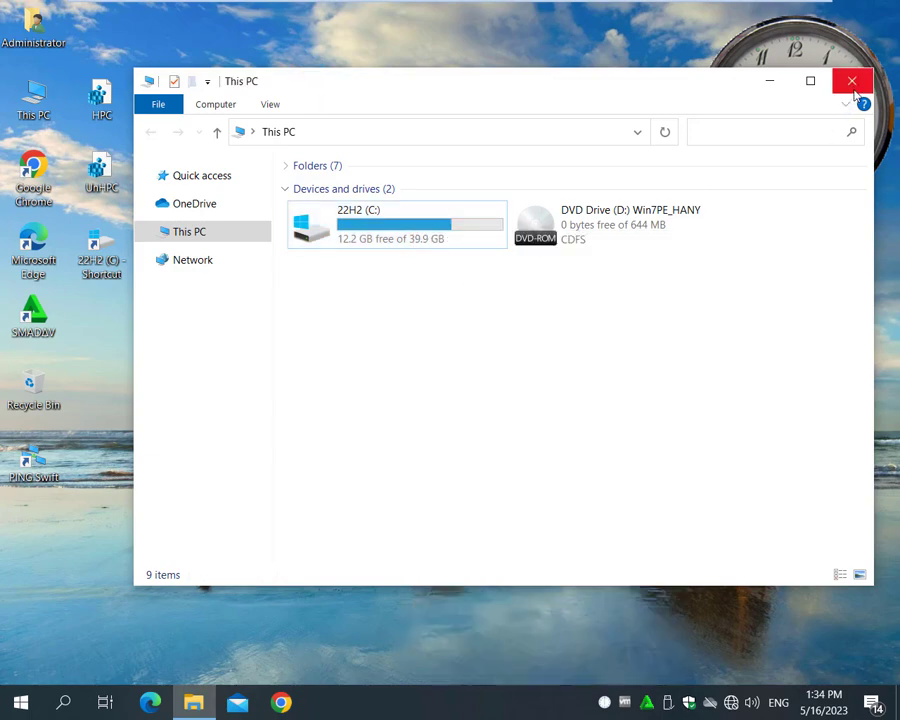
click(851, 80)
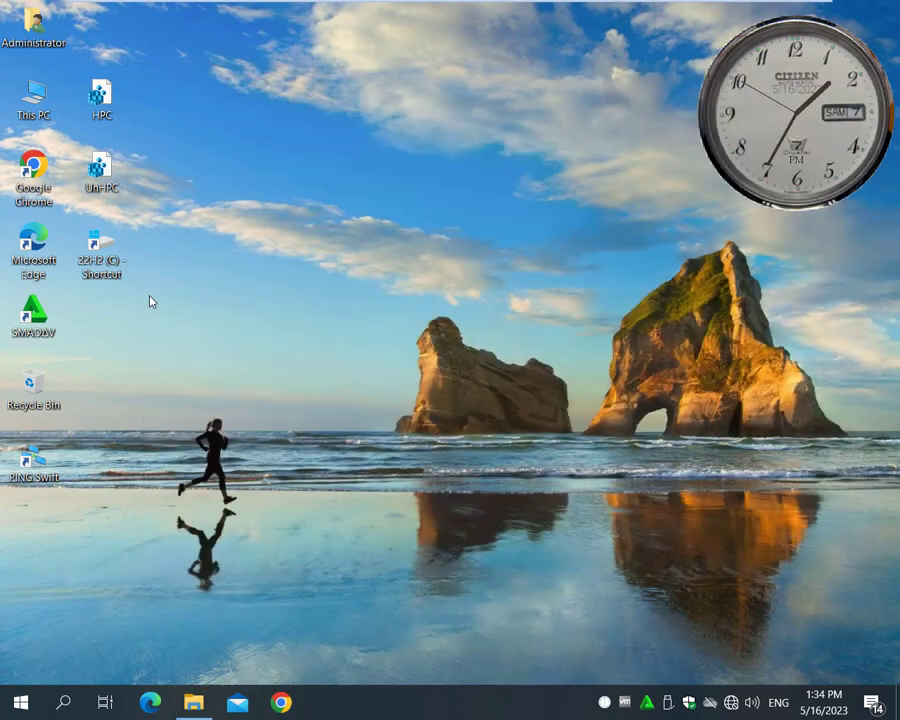
- Review the commands offered for the C: desktop shortcut, and open the Registry Editor from the desktop
right_click(104, 266)
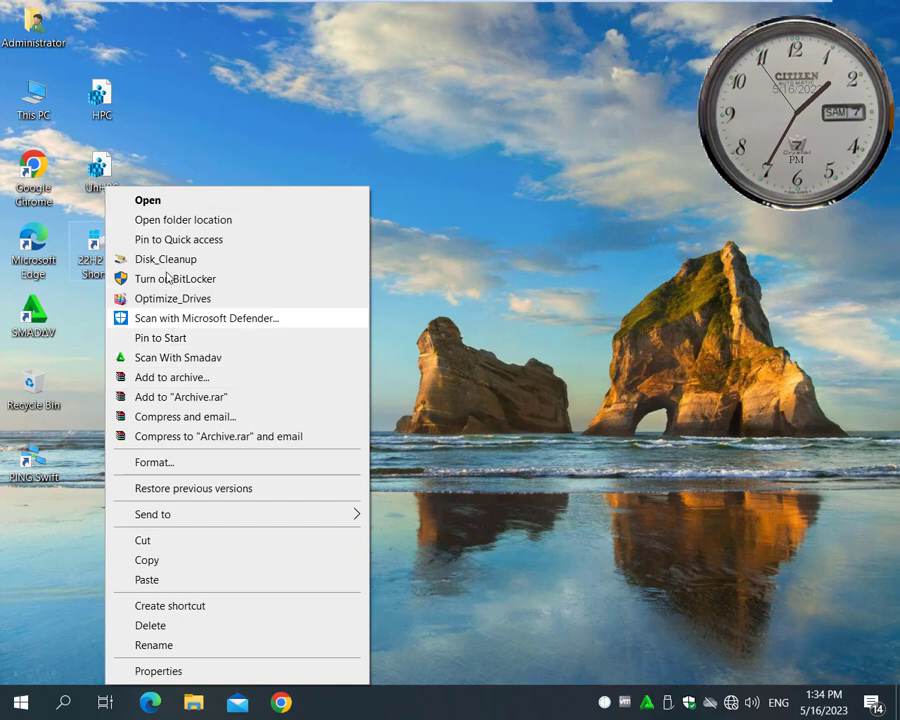
click(304, 89)
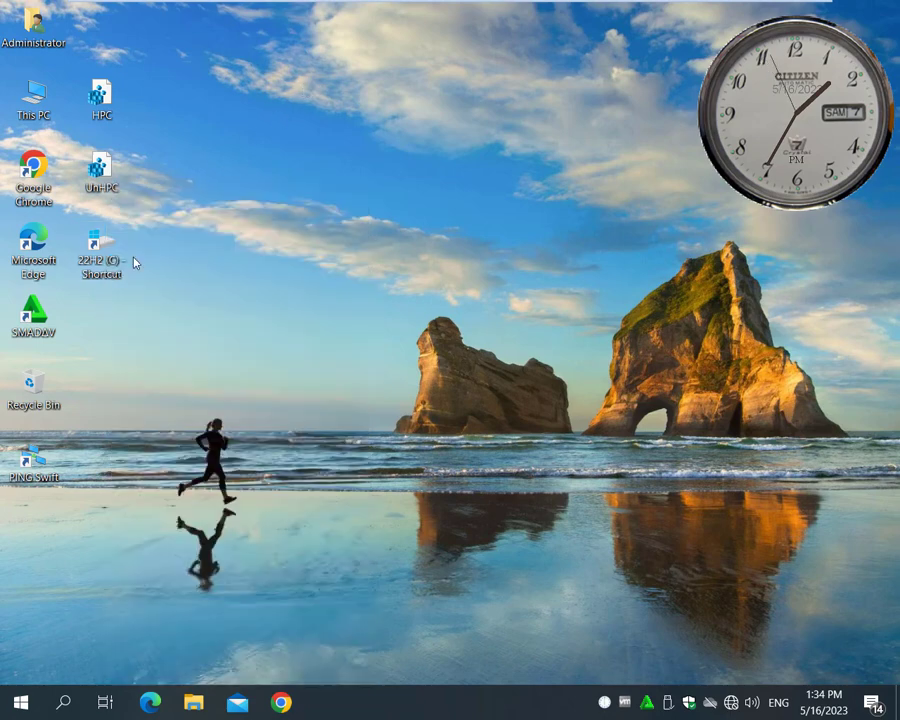
right_click(306, 74)
click(372, 464)
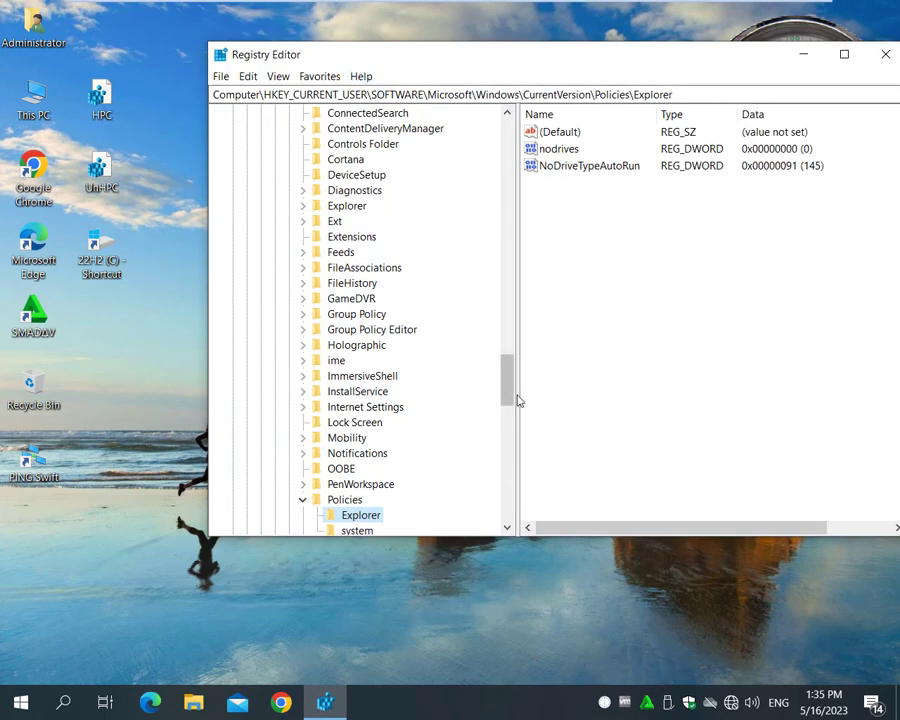
- Delete the nodrives value from the Policies\Explorer key under HKEY_CURRENT_USER
drag(512, 400, 490, 157)
click(540, 150)
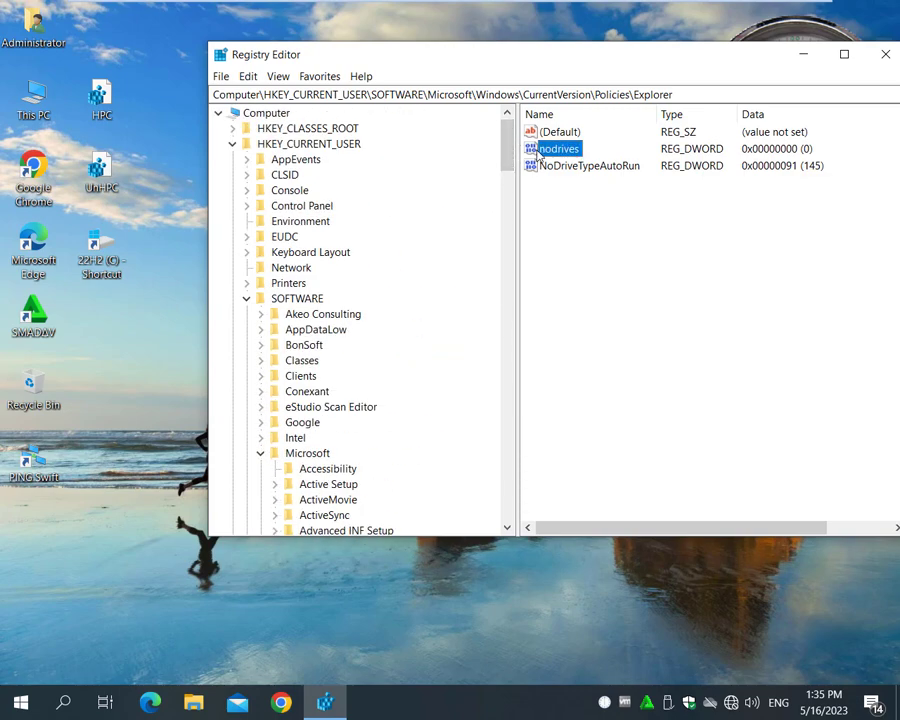
right_click(540, 150)
click(577, 200)
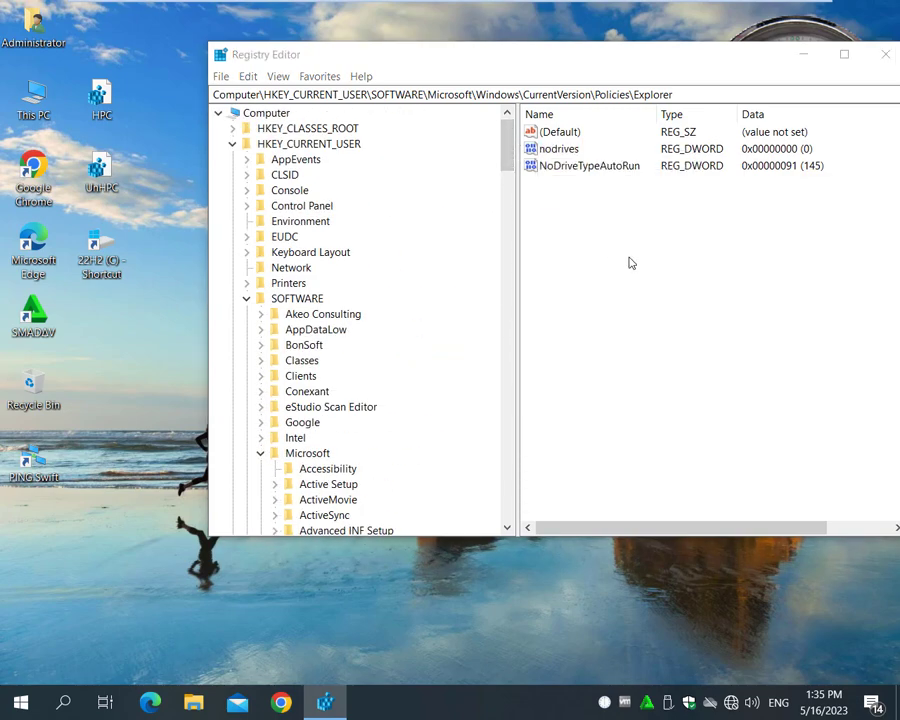
click(580, 352)
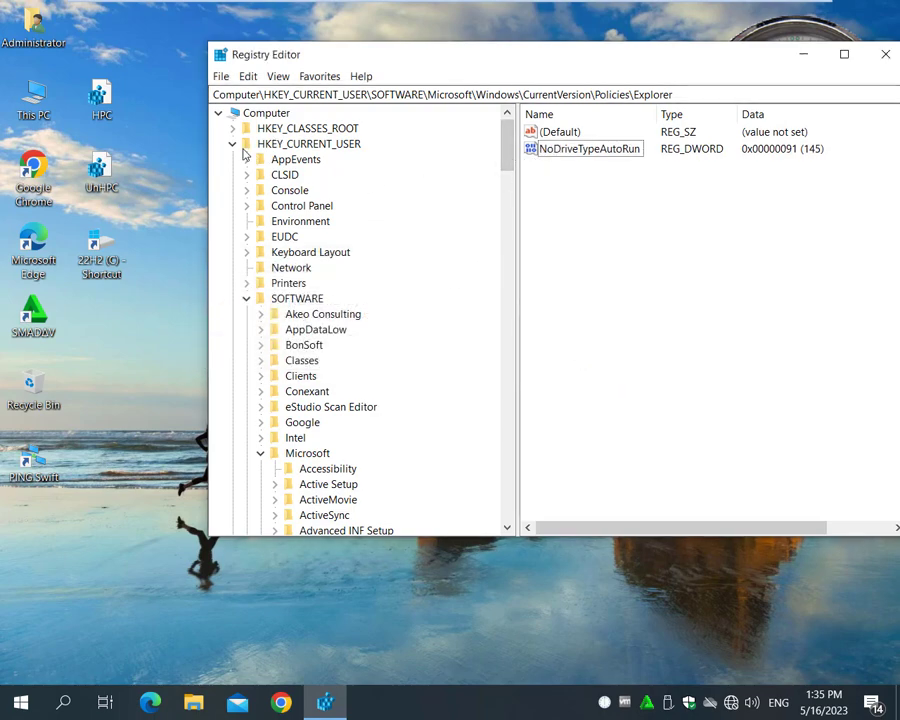
- Collapse HKEY_CURRENT_USER, select HKEY_CLASSES_ROOT, and check the commands offered for the C: desktop shortcut
double_click(295, 146)
click(312, 129)
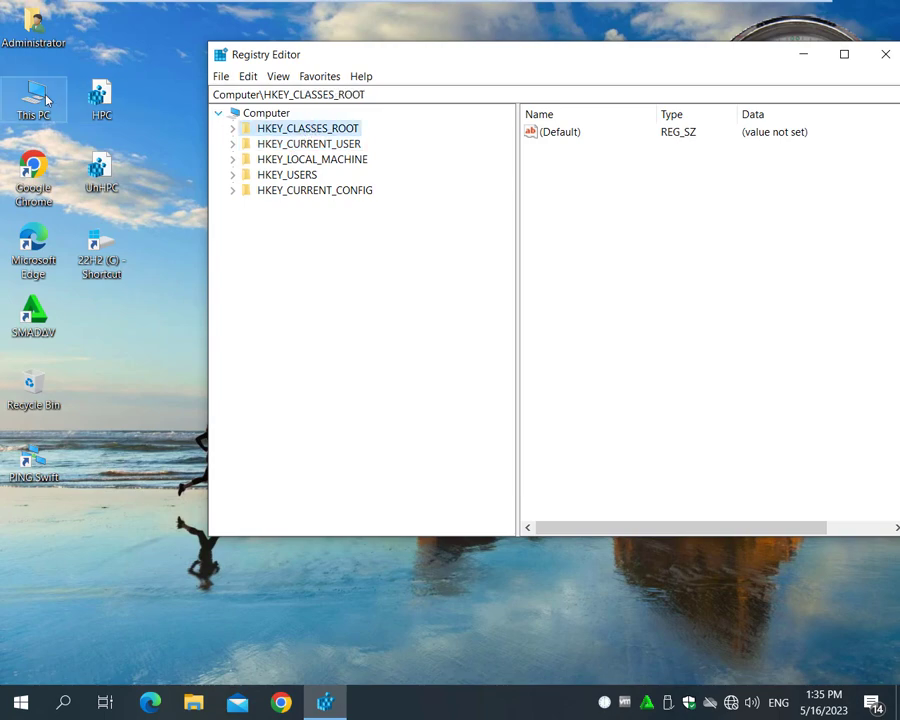
right_click(99, 248)
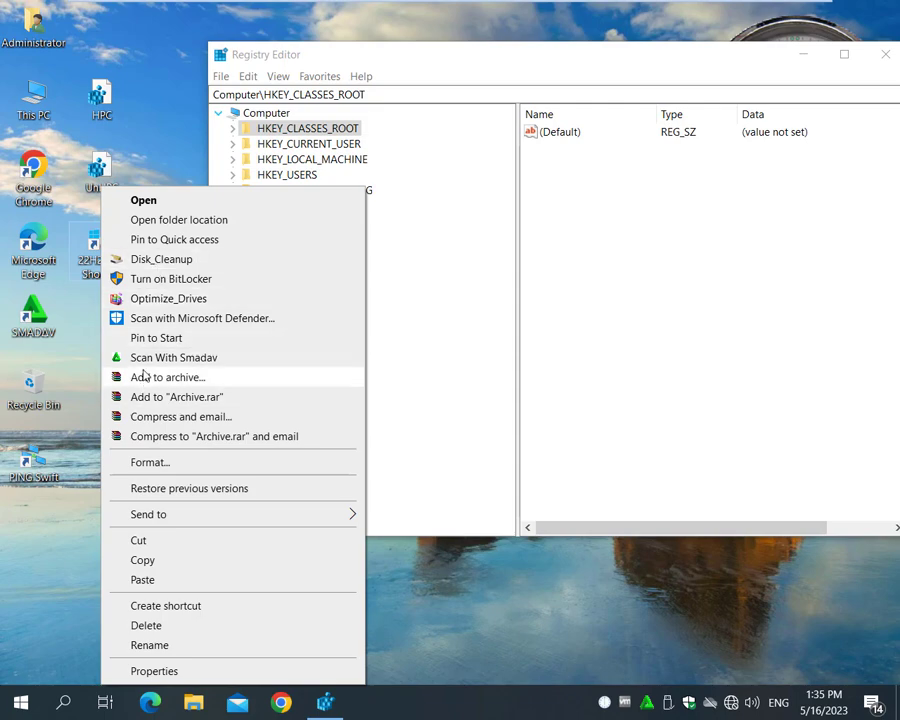
click(287, 133)
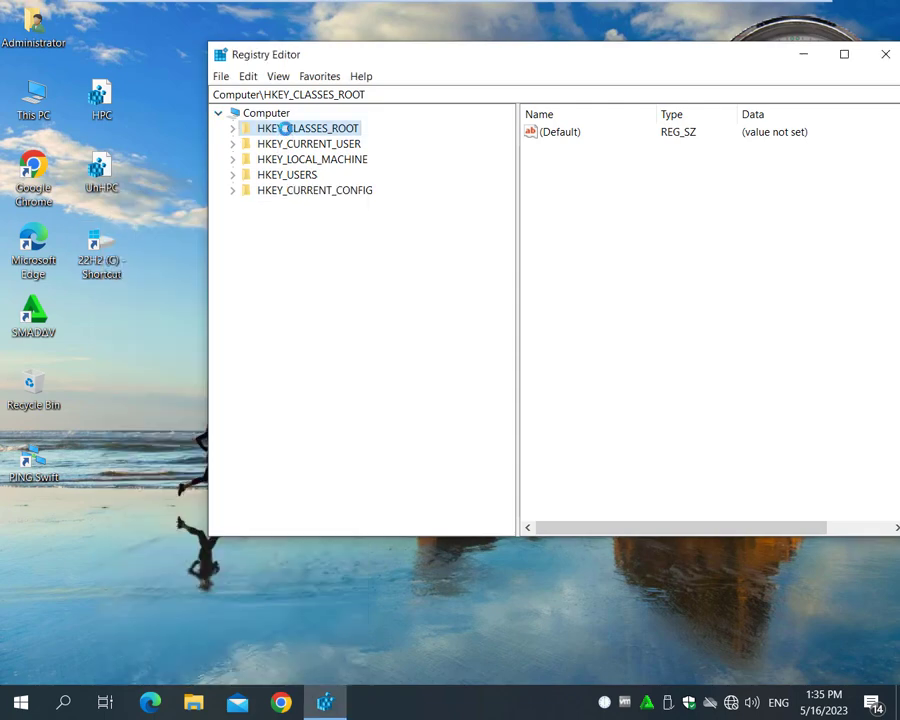
- Expand HKEY_CLASSES_ROOT, find its Drive key, and expand the shell subkey
double_click(285, 128)
click(280, 332)
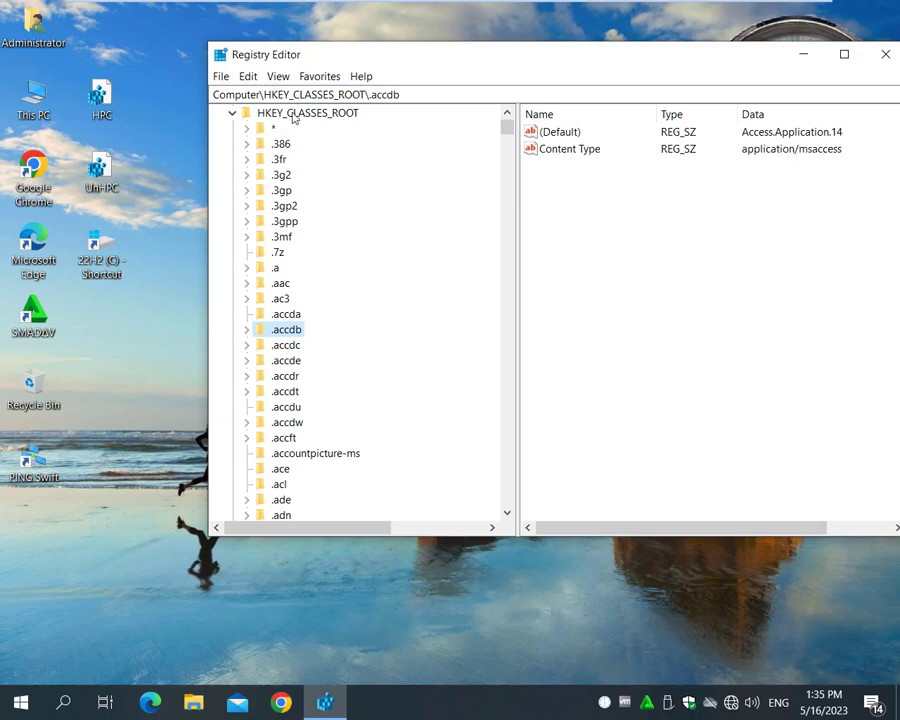
click(280, 394)
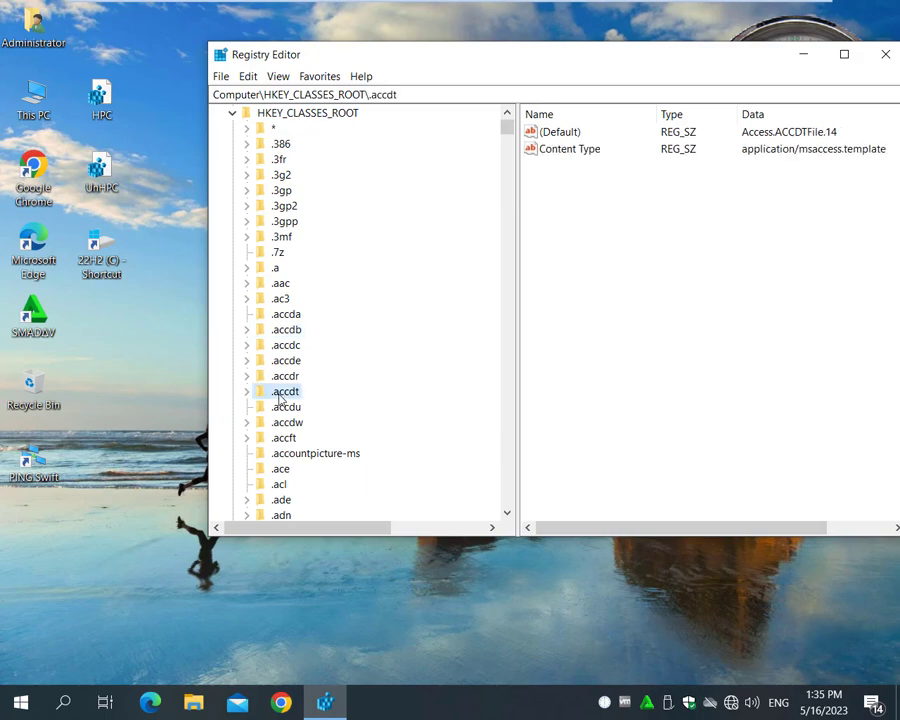
text(dr)
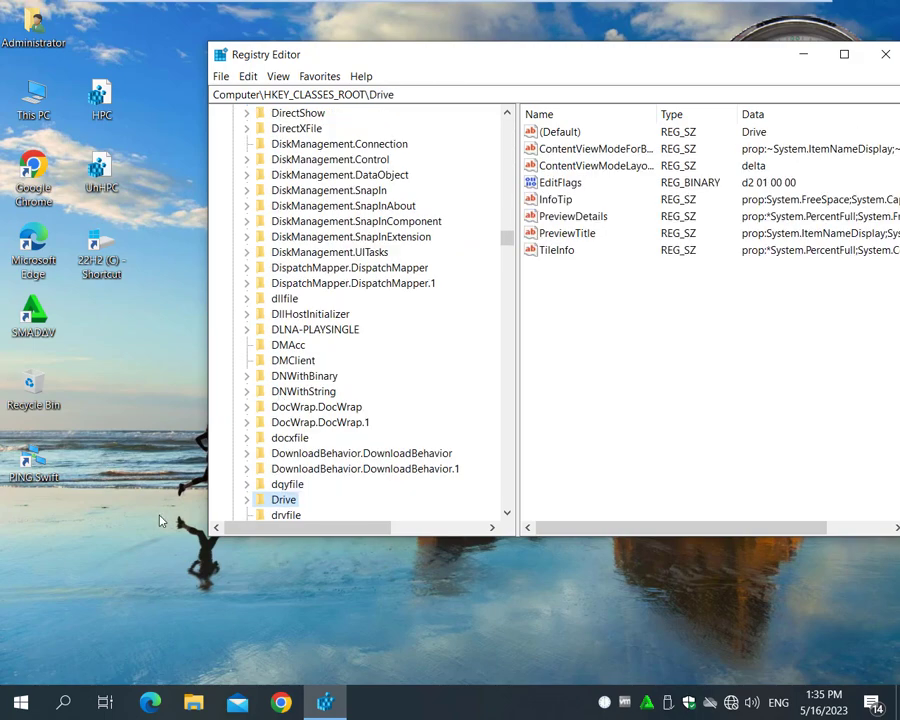
scroll(312, 467, down, 1)
double_click(288, 458)
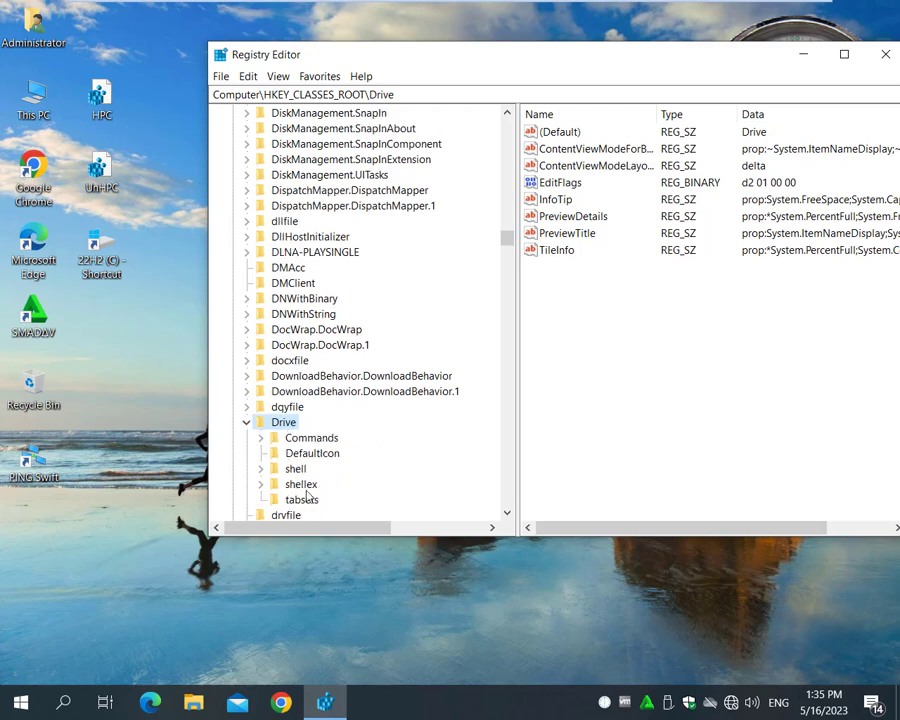
double_click(297, 470)
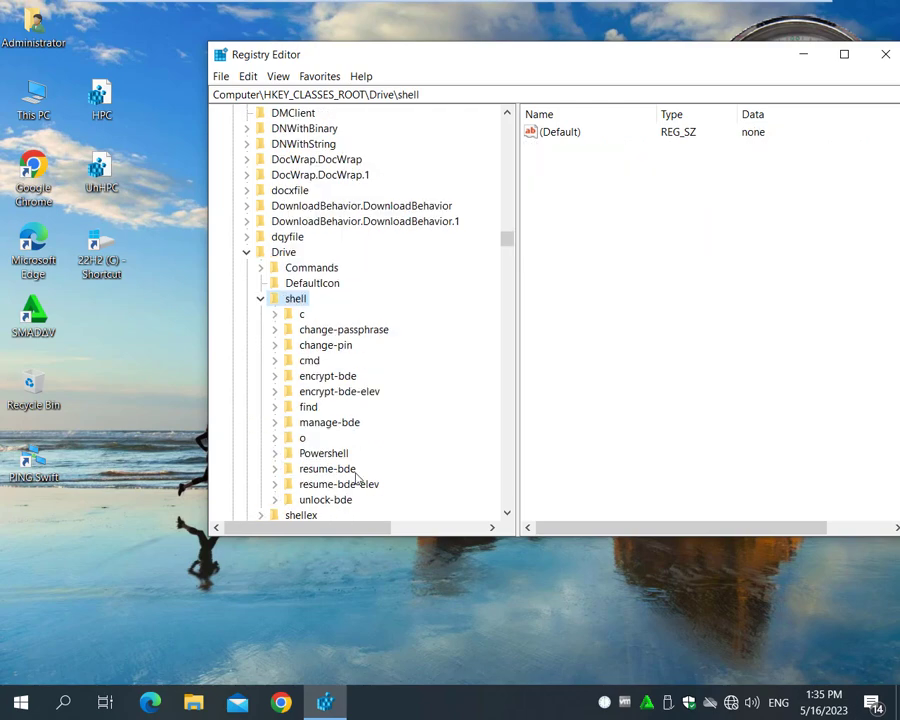
- Create a new key named HPC under HKEY_CLASSES_ROOT\Drive\shell
right_click(297, 308)
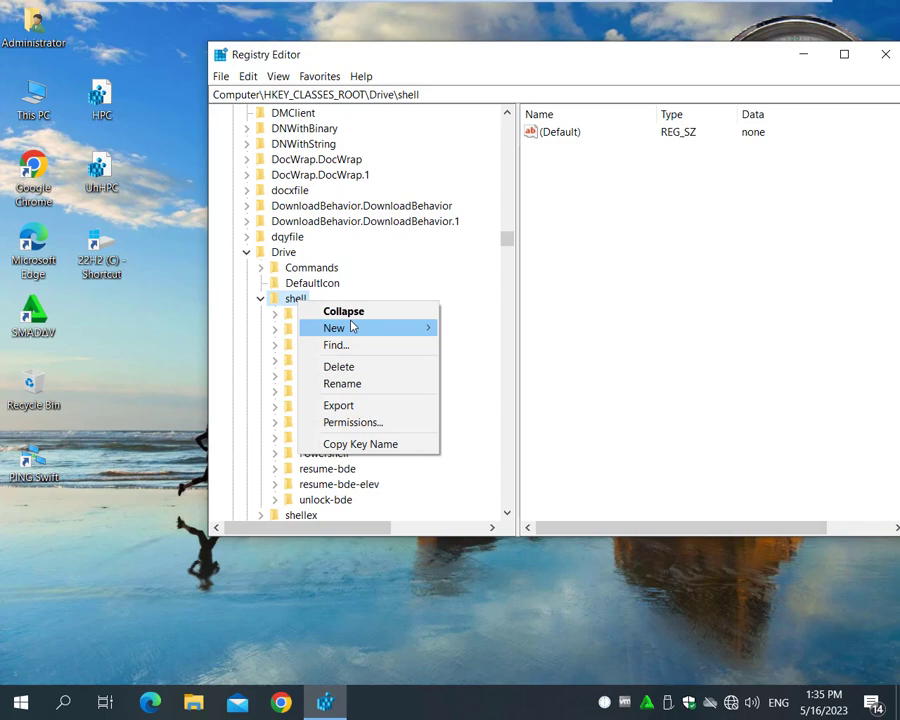
mouse_move(297, 327)
click(470, 328)
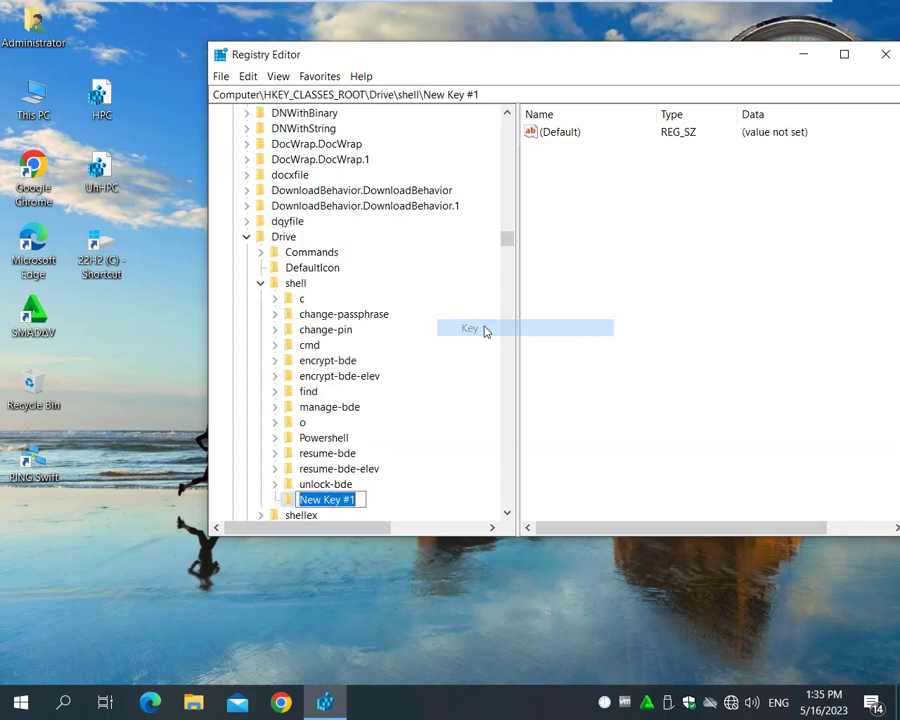
text(HPC)
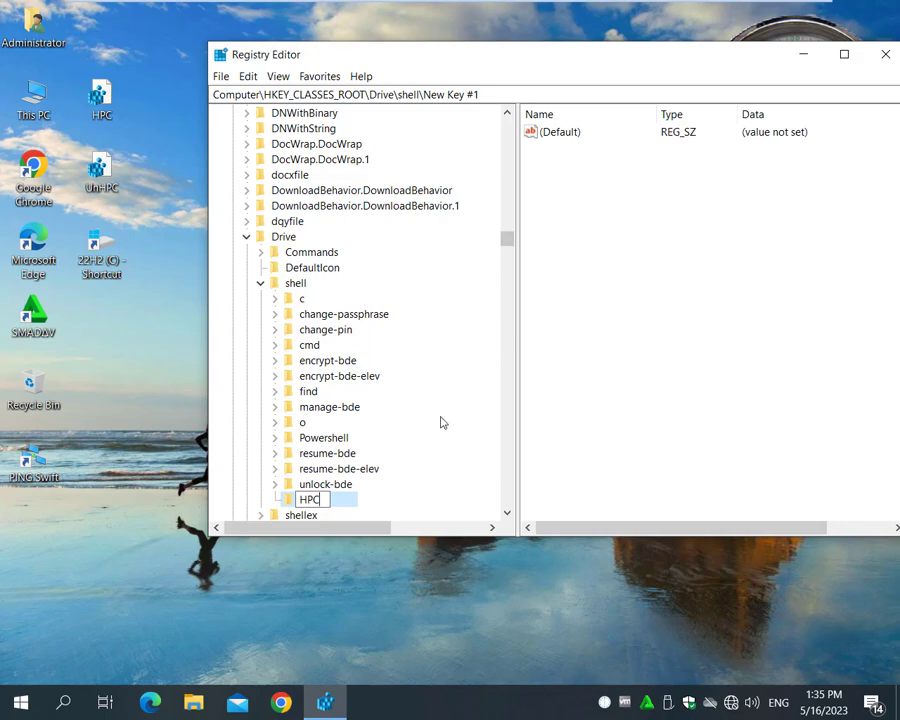
key(Return)
- Create a subkey named command inside the HPC key
right_click(312, 503)
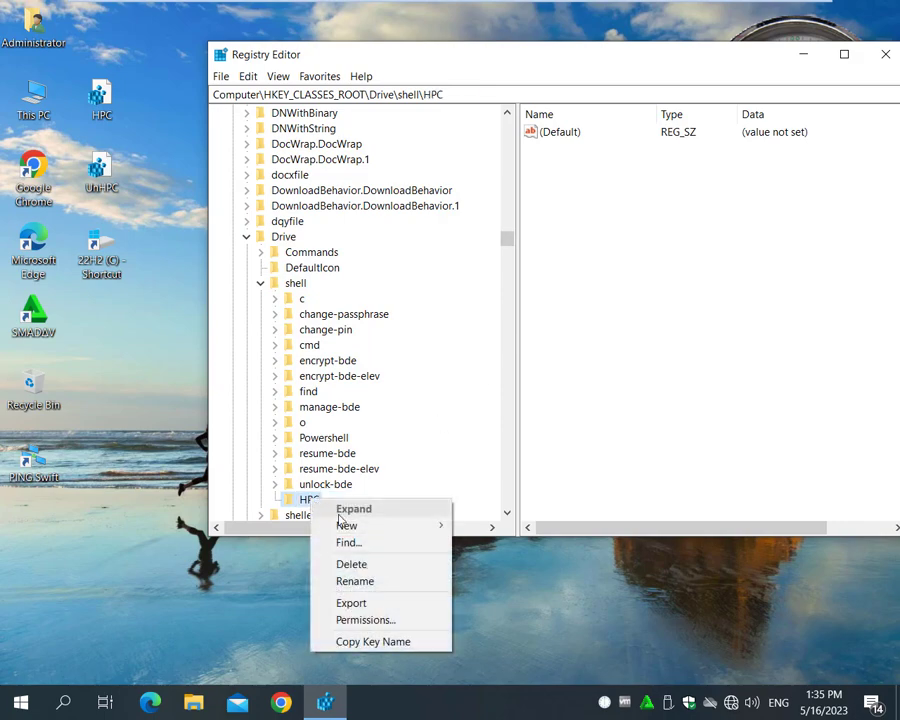
mouse_move(364, 526)
click(482, 531)
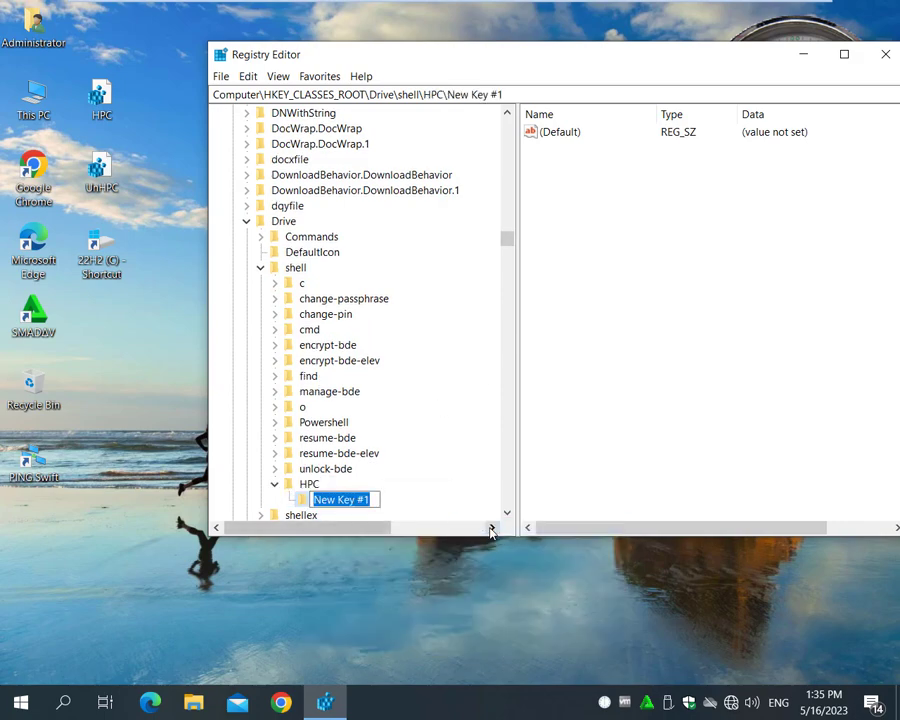
text(command)
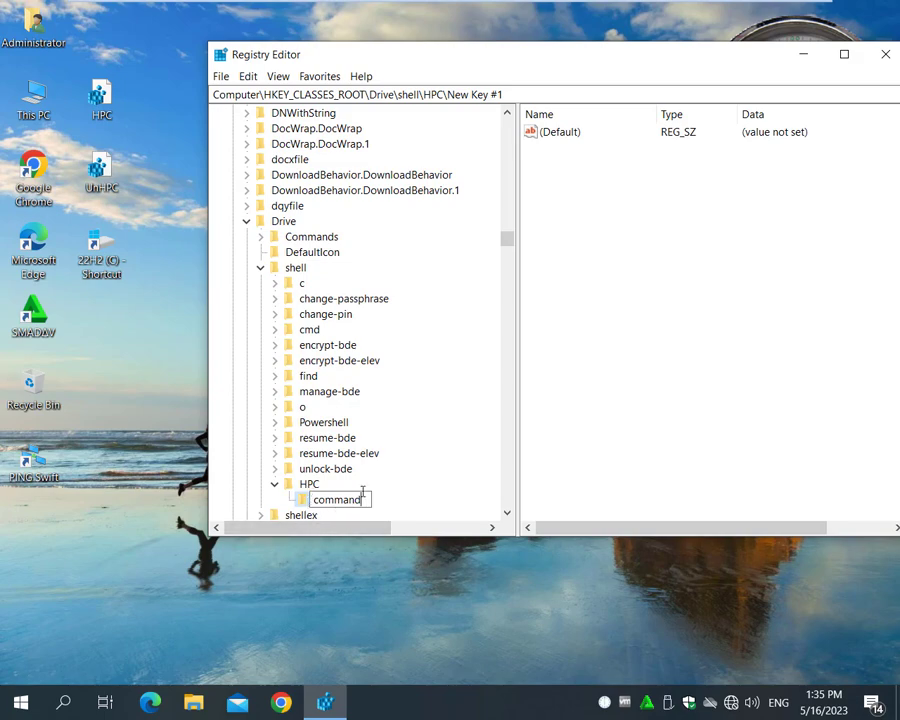
- Set the HPC key's (Default) value to Hide Drive C
click(314, 485)
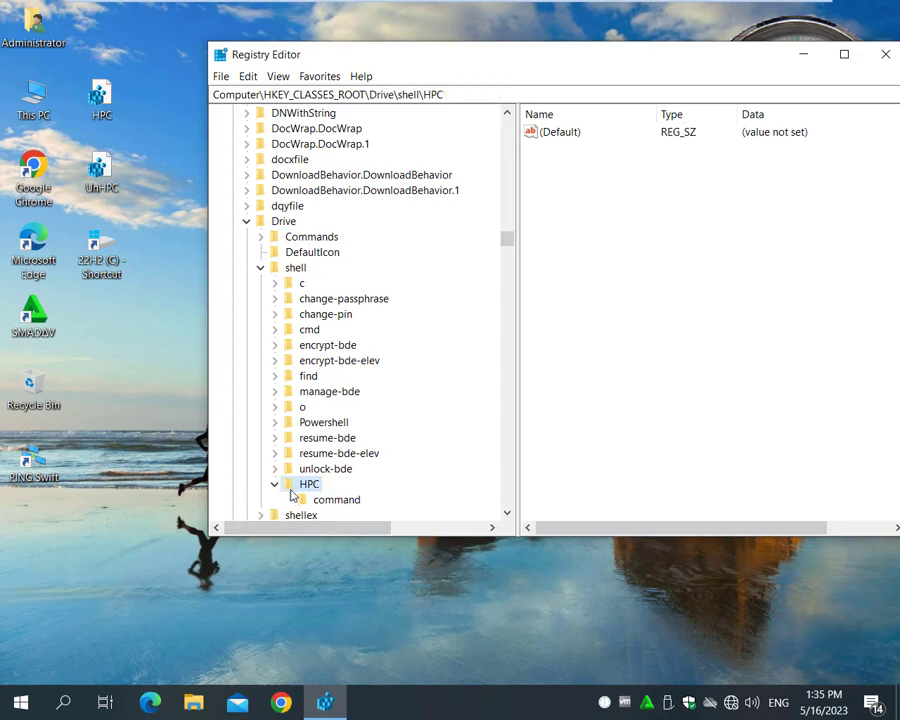
double_click(560, 133)
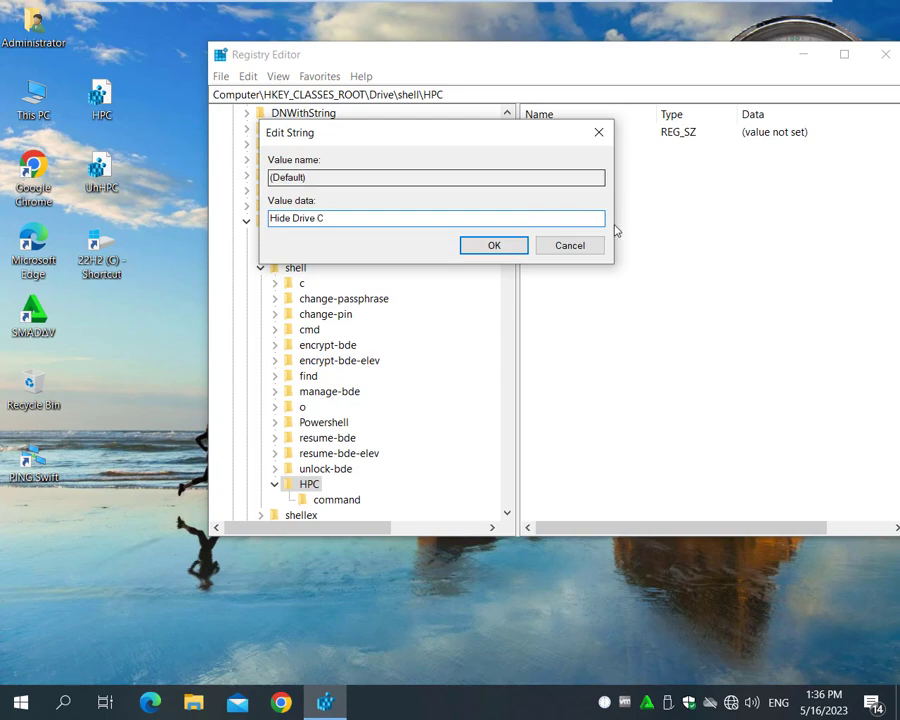
click(514, 250)
- Create a second key named UnHPC under HKEY_CLASSES_ROOT\Drive\shell
scroll(391, 471, down, 3)
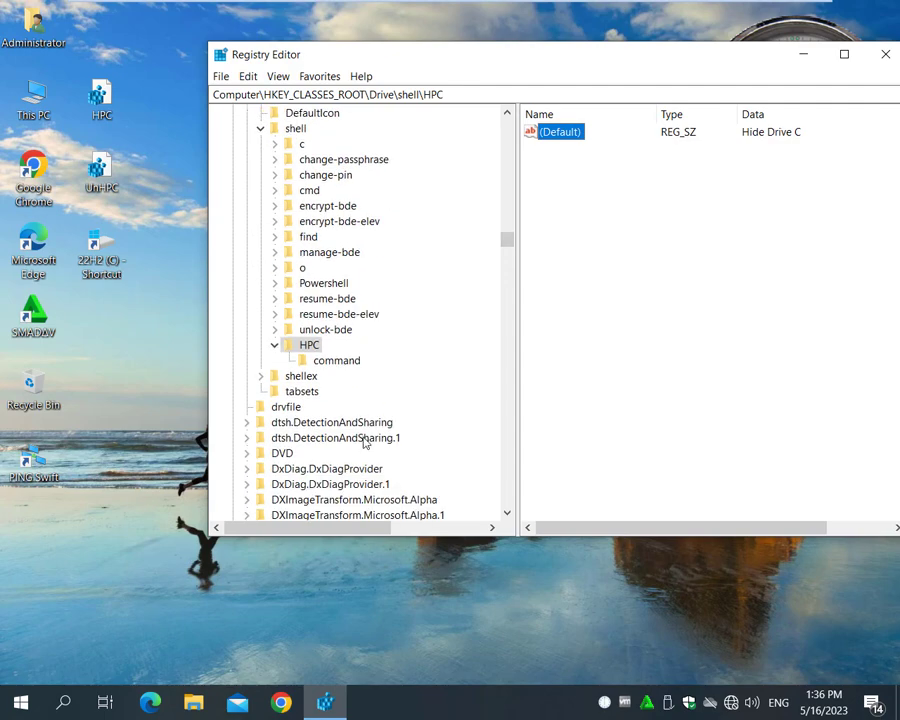
click(295, 129)
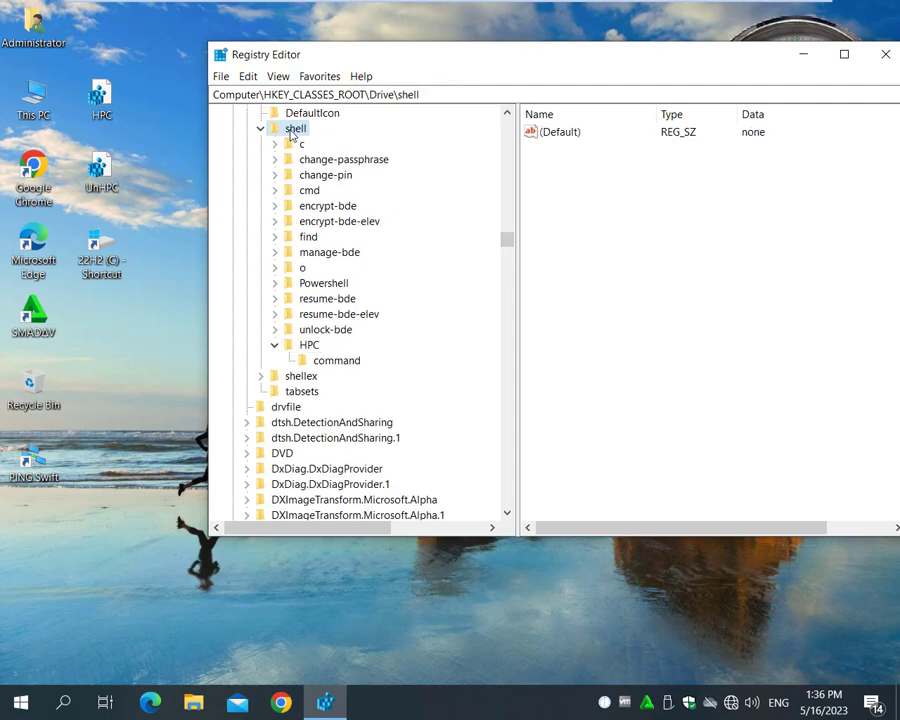
right_click(291, 130)
mouse_move(341, 160)
click(460, 157)
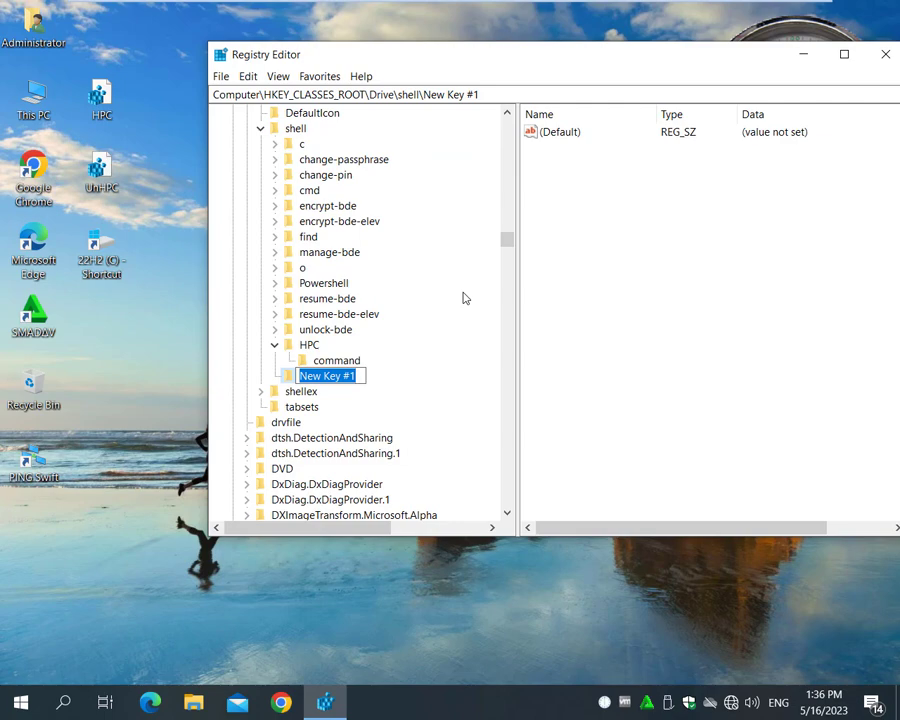
text(UnHPC)
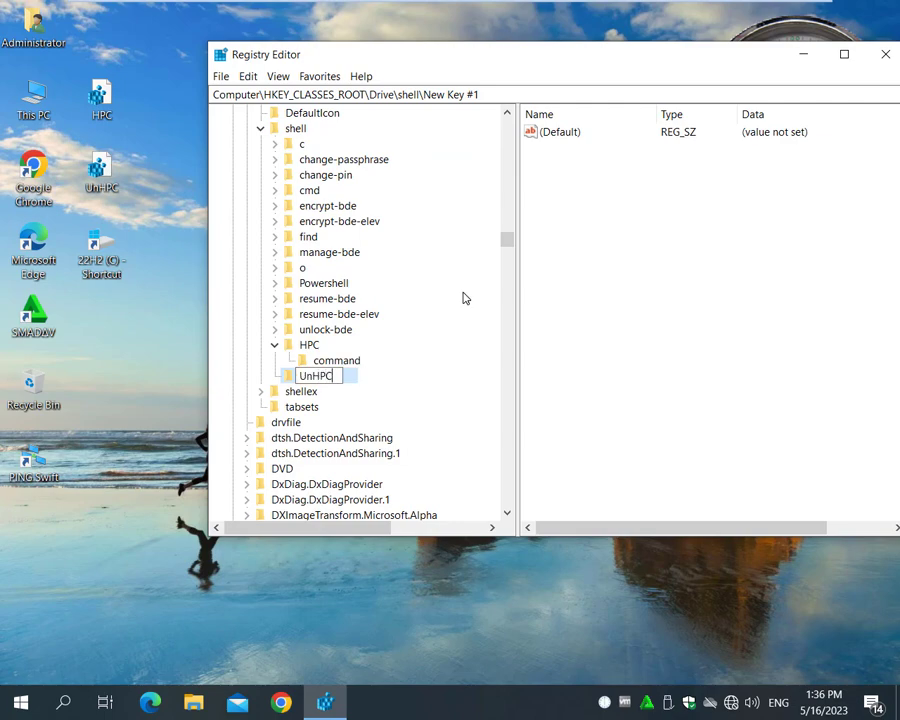
key(Return)
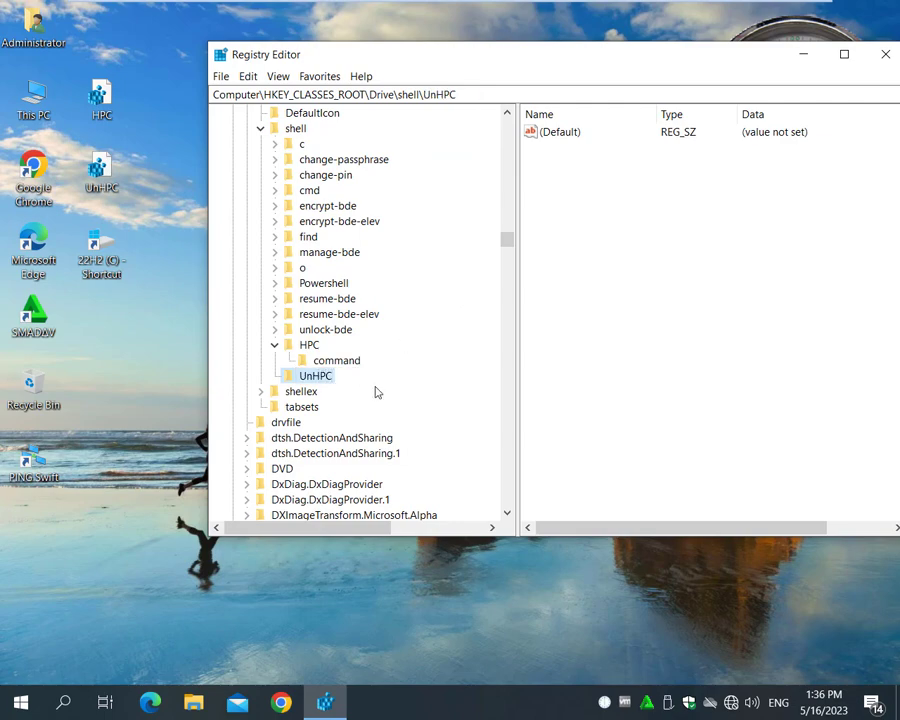
- Create a subkey named command inside the UnHPC key
right_click(324, 383)
mouse_move(418, 411)
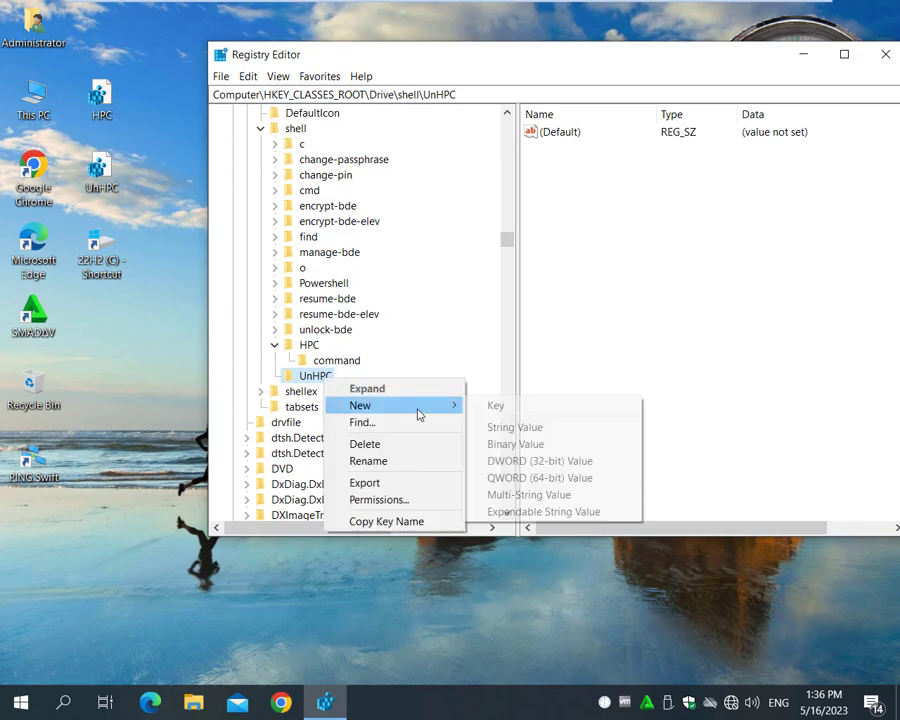
click(496, 405)
text(command)
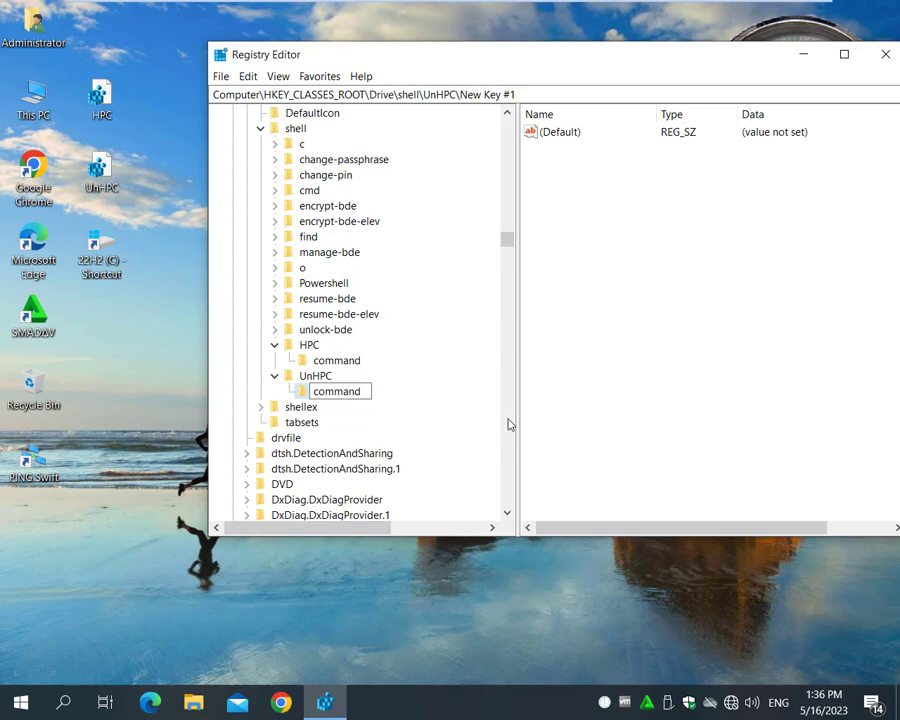
key(Return)
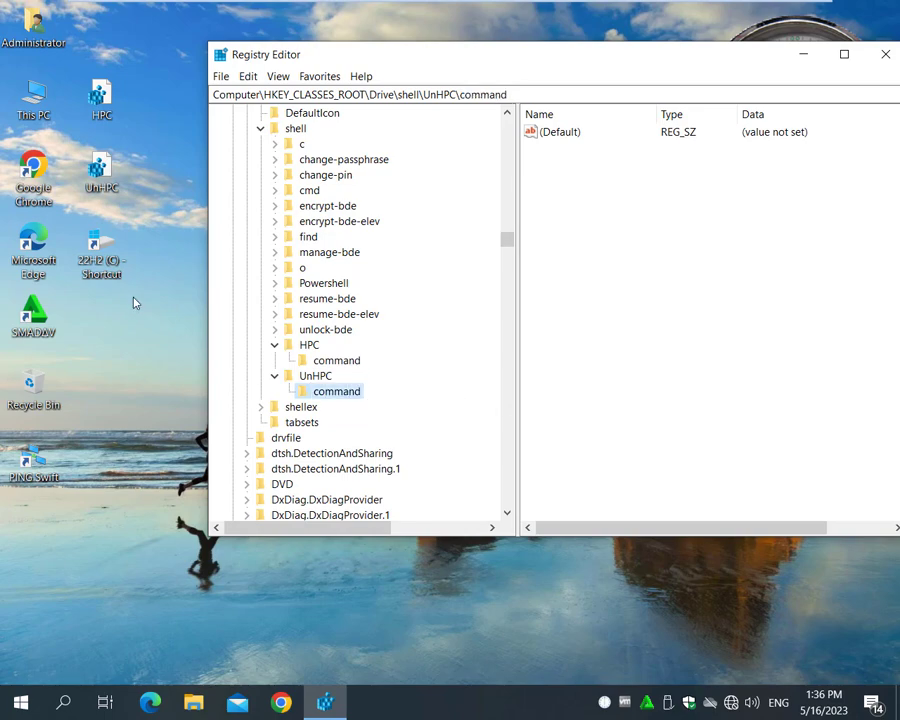
- Set the UnHPC key's (Default) value to UnHide Drive C
right_click(98, 245)
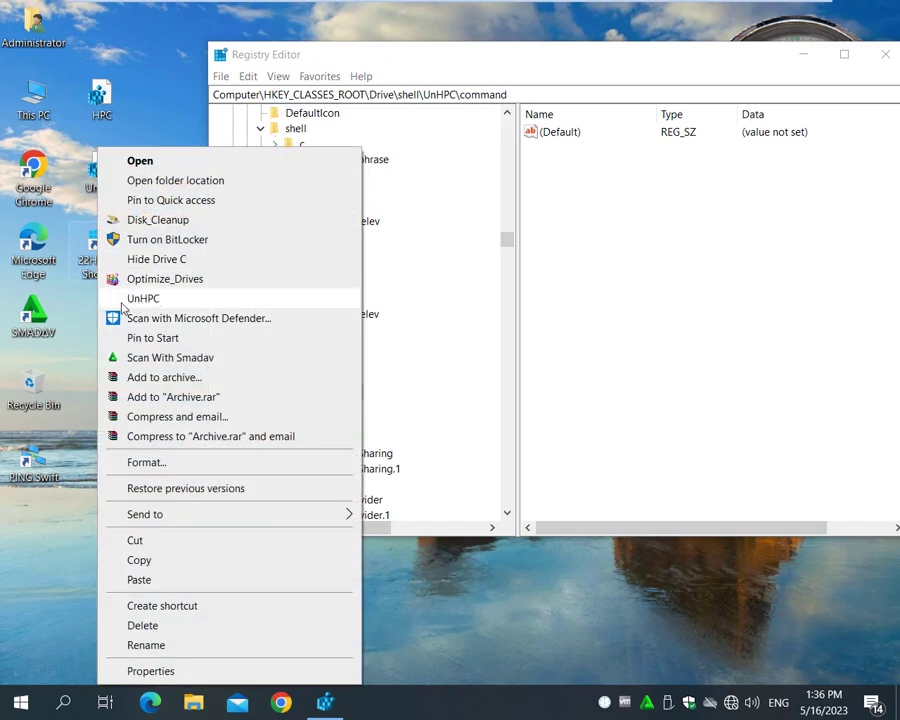
click(375, 468)
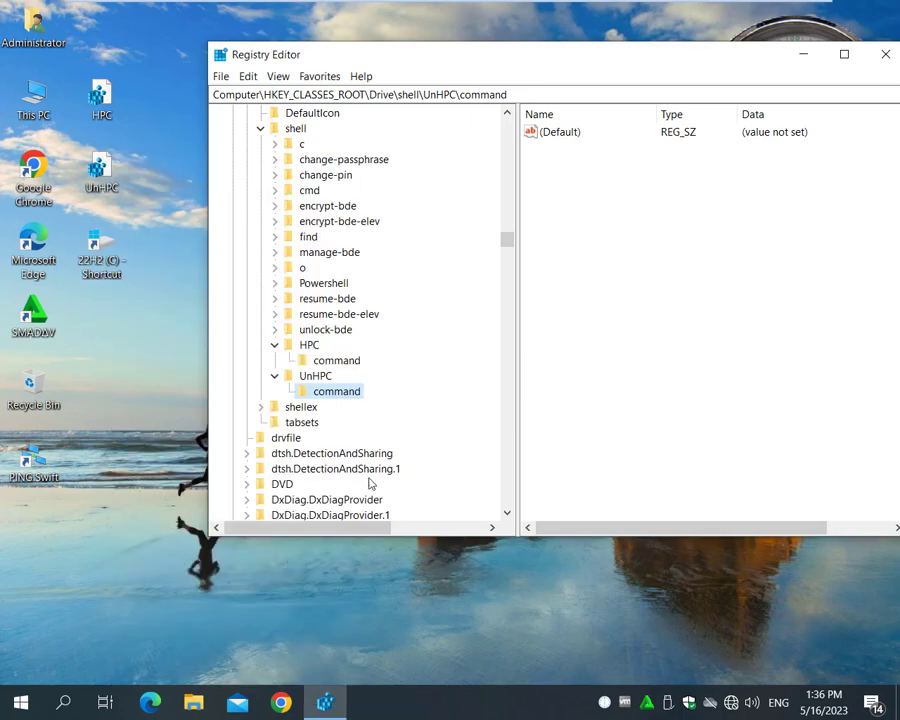
click(316, 376)
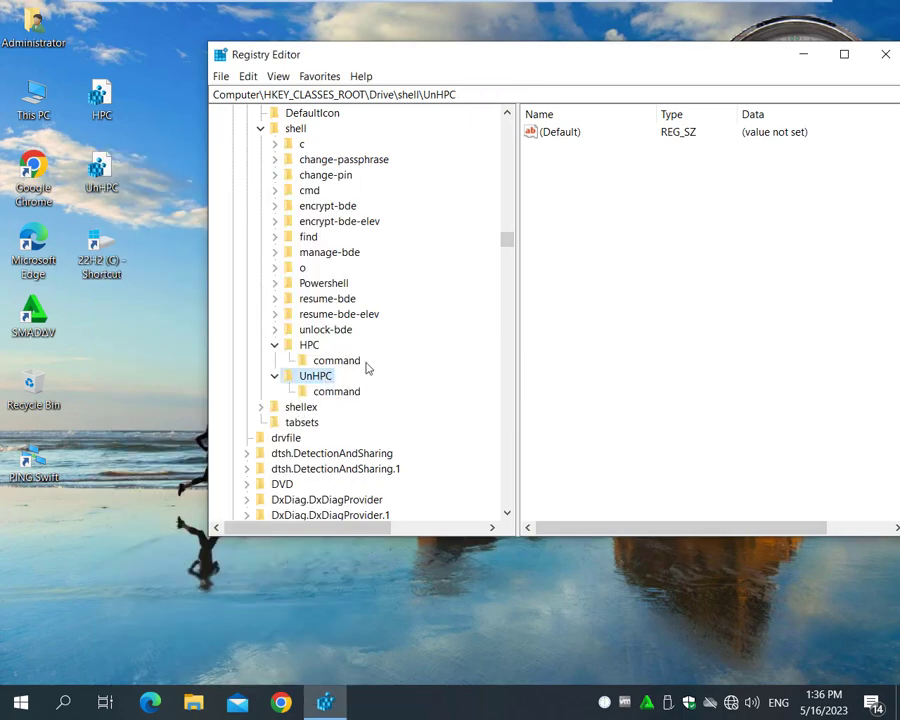
double_click(561, 134)
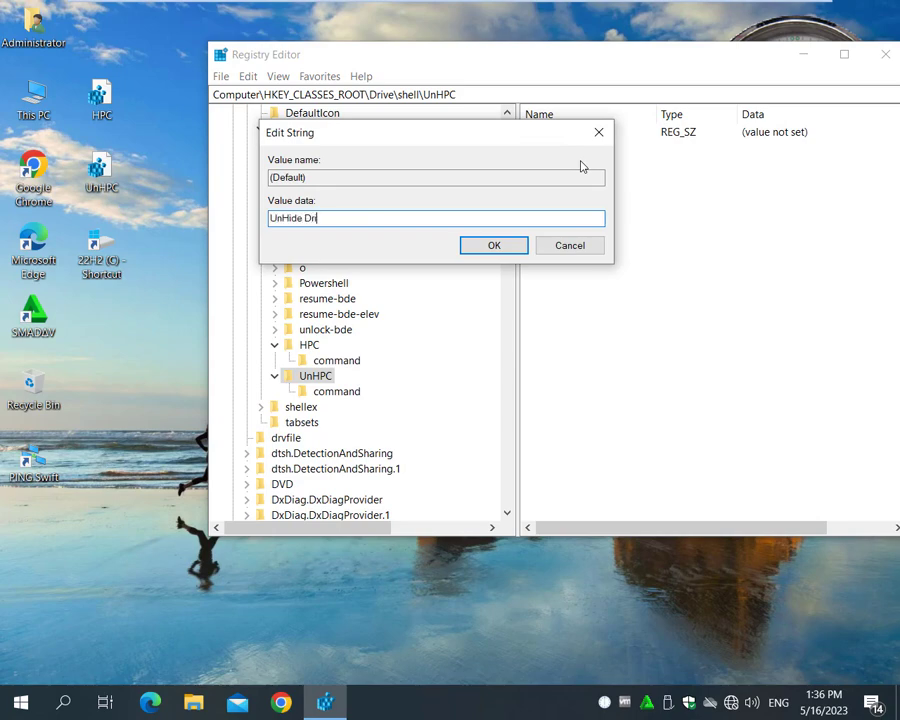
text(UnHide Drive C)
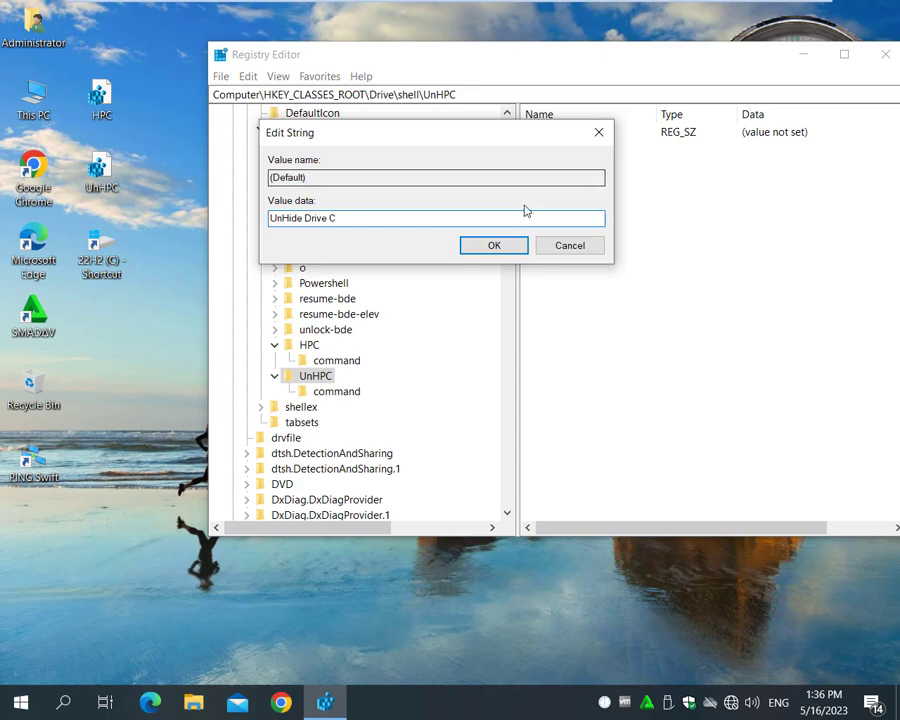
click(495, 247)
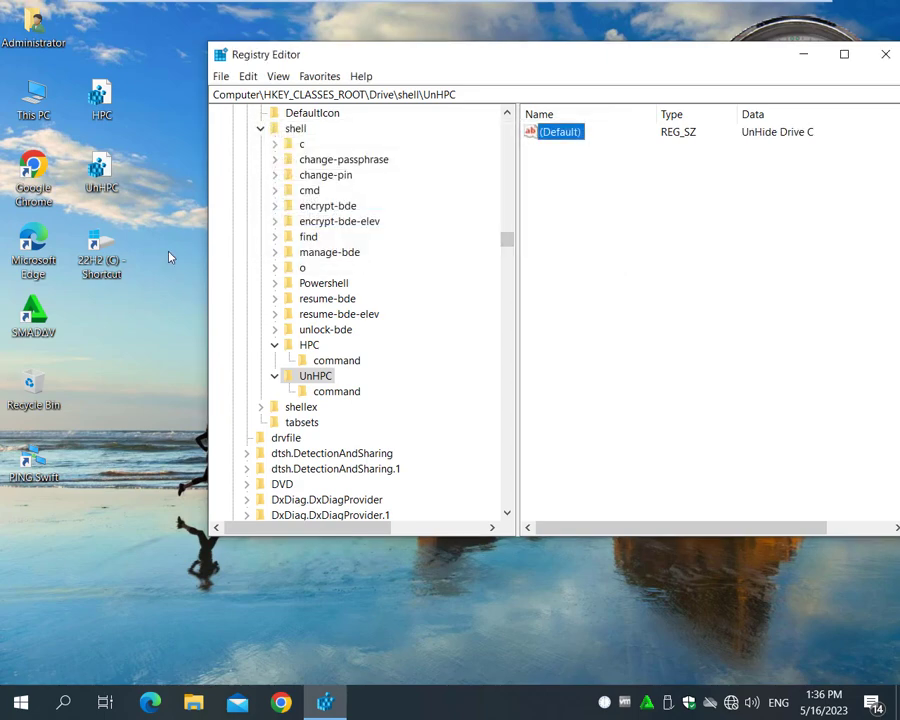
- Check the context menus of drive C and DVD drive D in This PC for the new hide and unhide entries
double_click(45, 98)
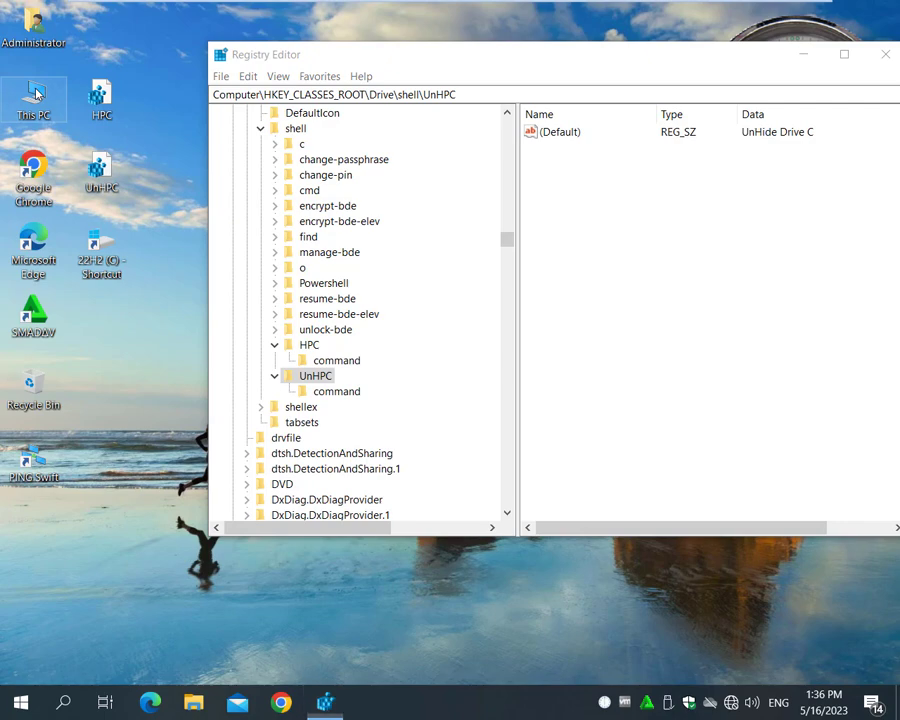
click(372, 231)
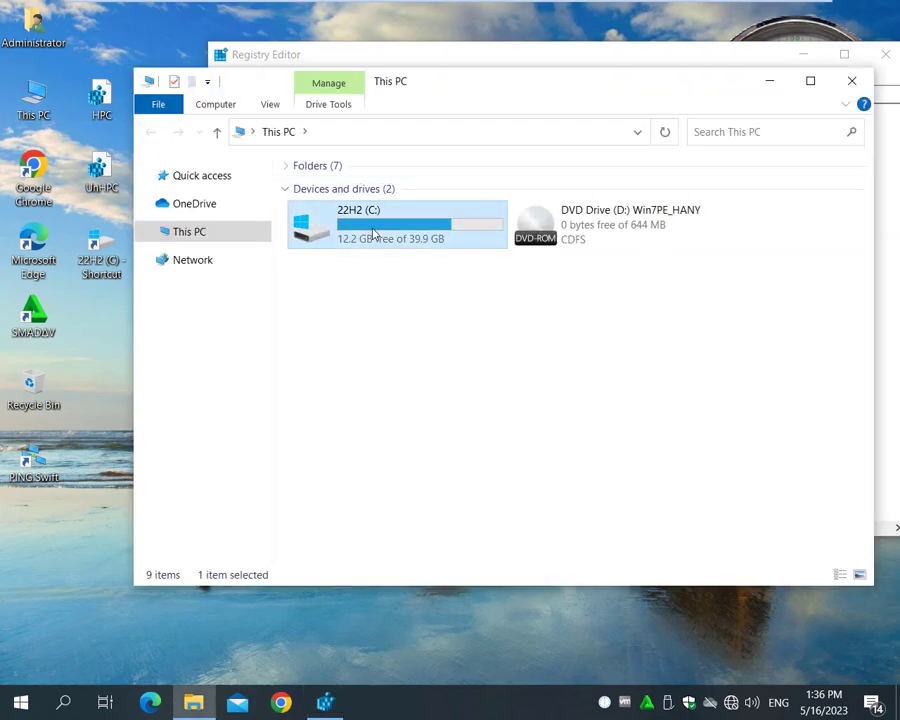
right_click(372, 231)
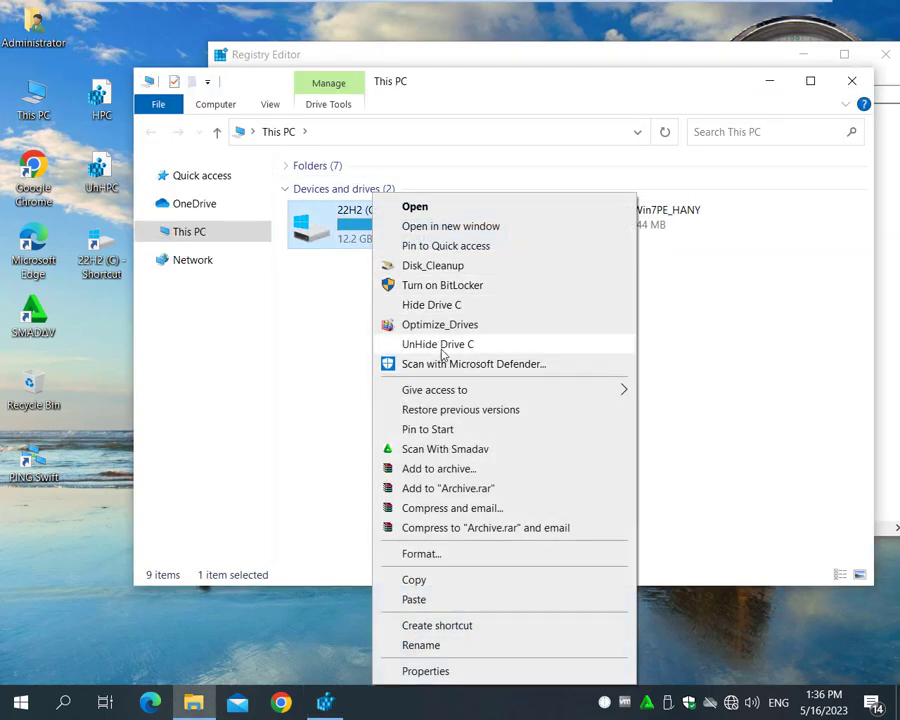
click(598, 231)
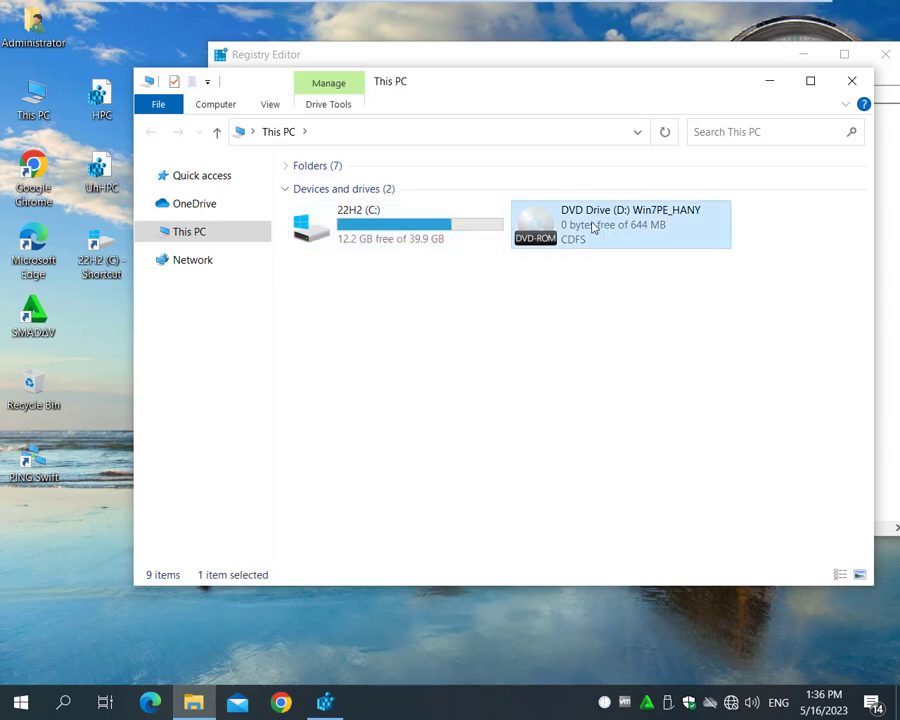
right_click(592, 227)
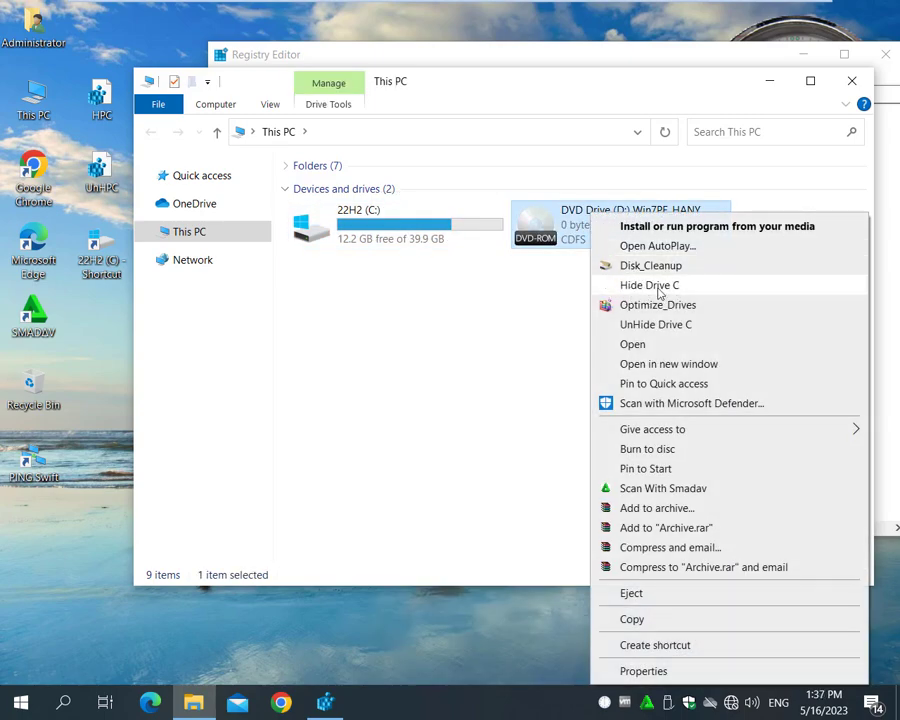
click(526, 335)
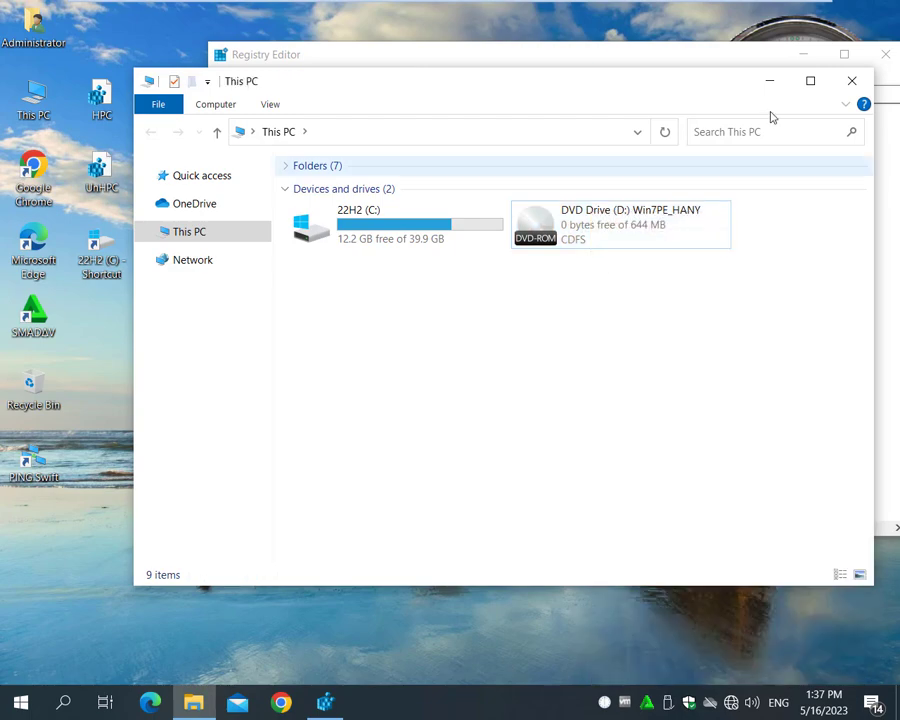
click(864, 87)
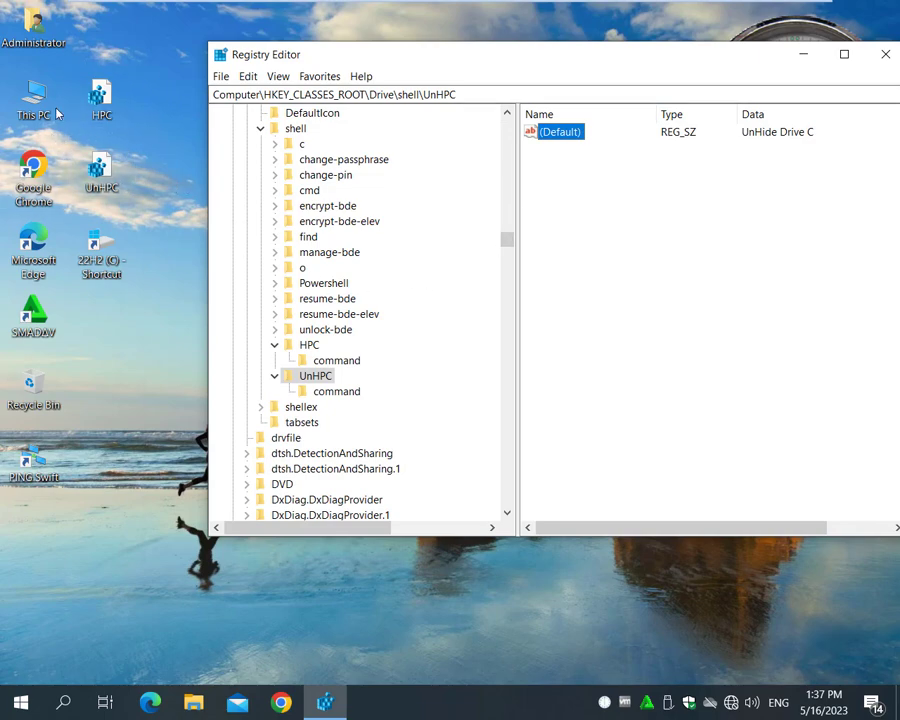
- Set the (Default) value of the HPC key's command subkey to regedit.exe /s c:\windows\system\hpc.reg
click(341, 362)
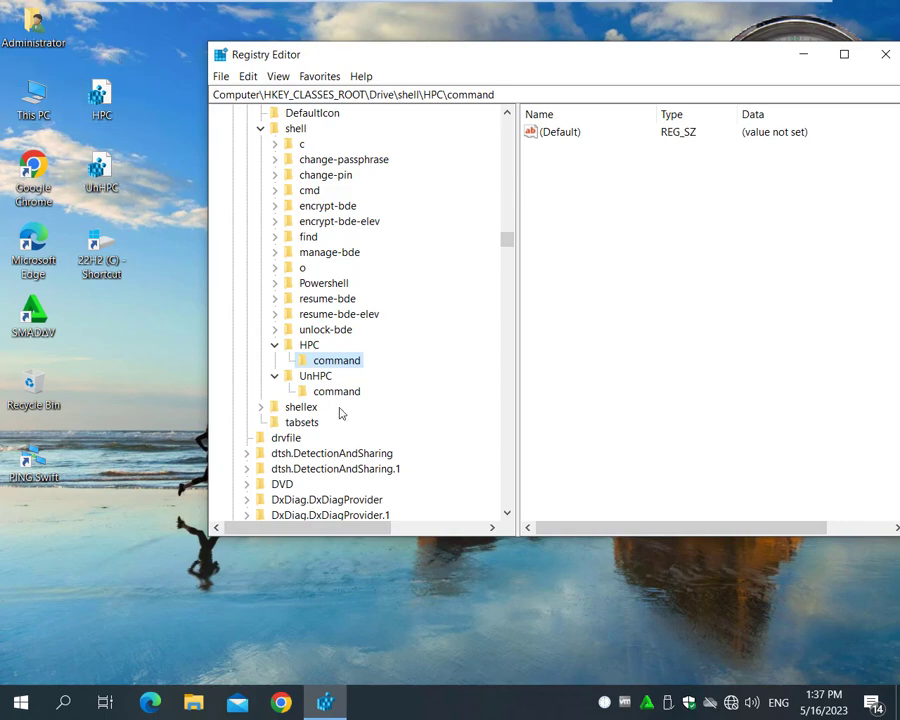
click(103, 103)
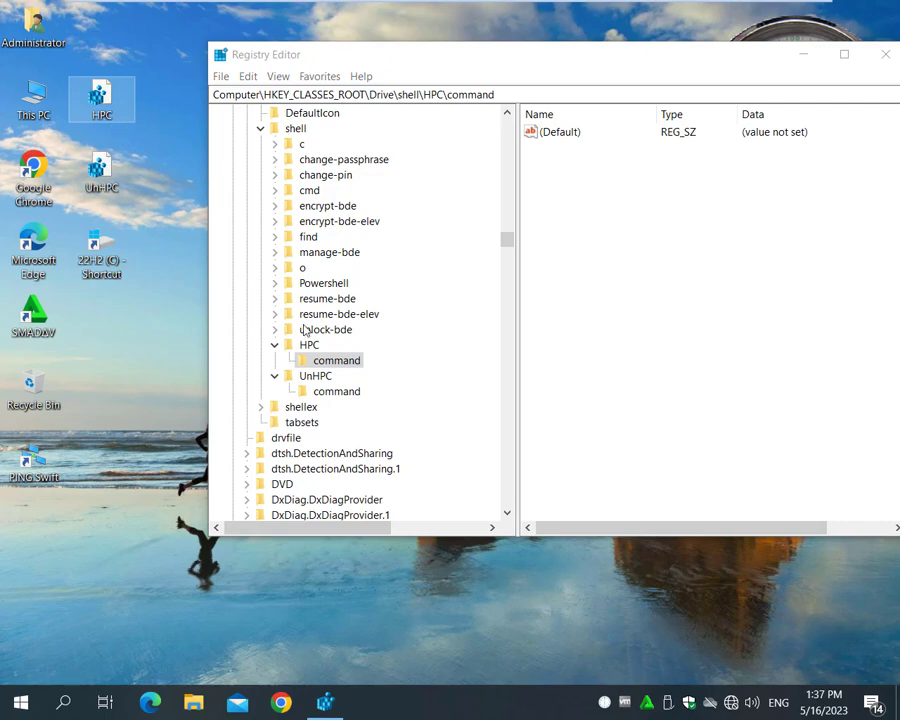
click(331, 365)
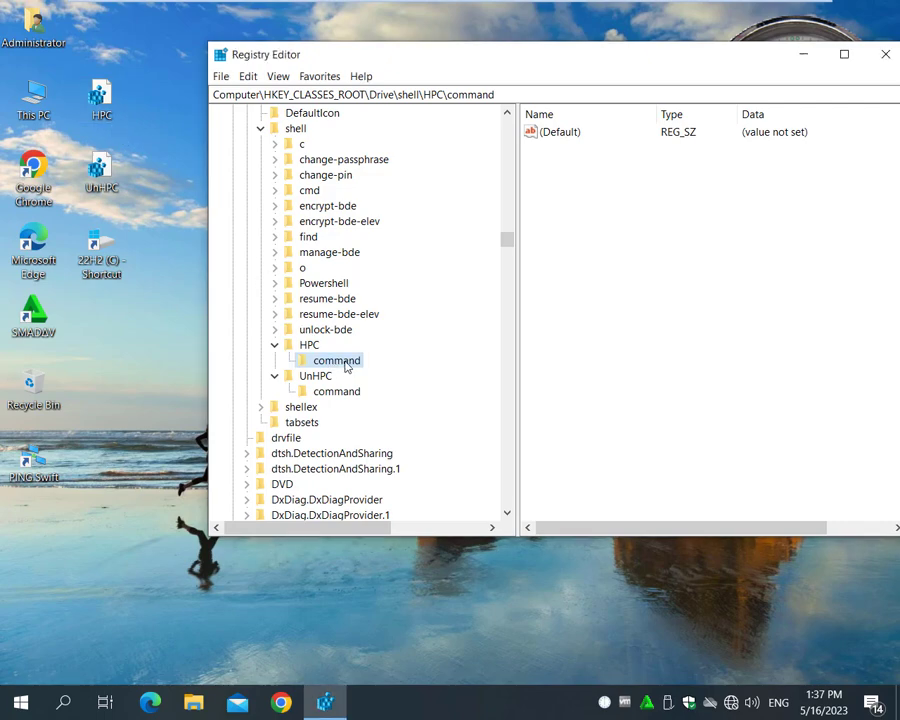
double_click(572, 132)
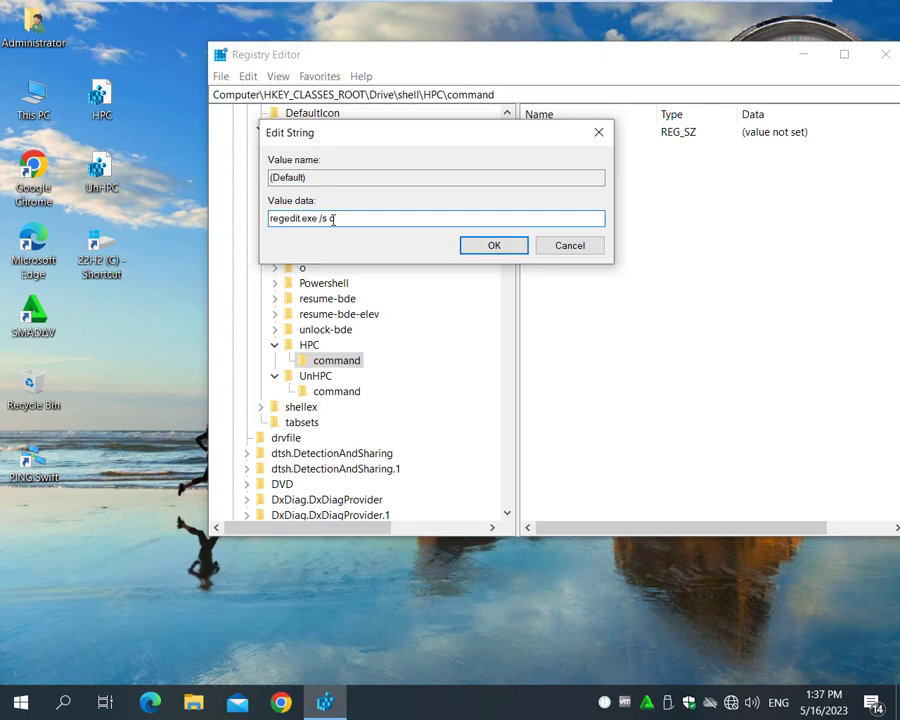
text(:\windows\system\hpc.reg)
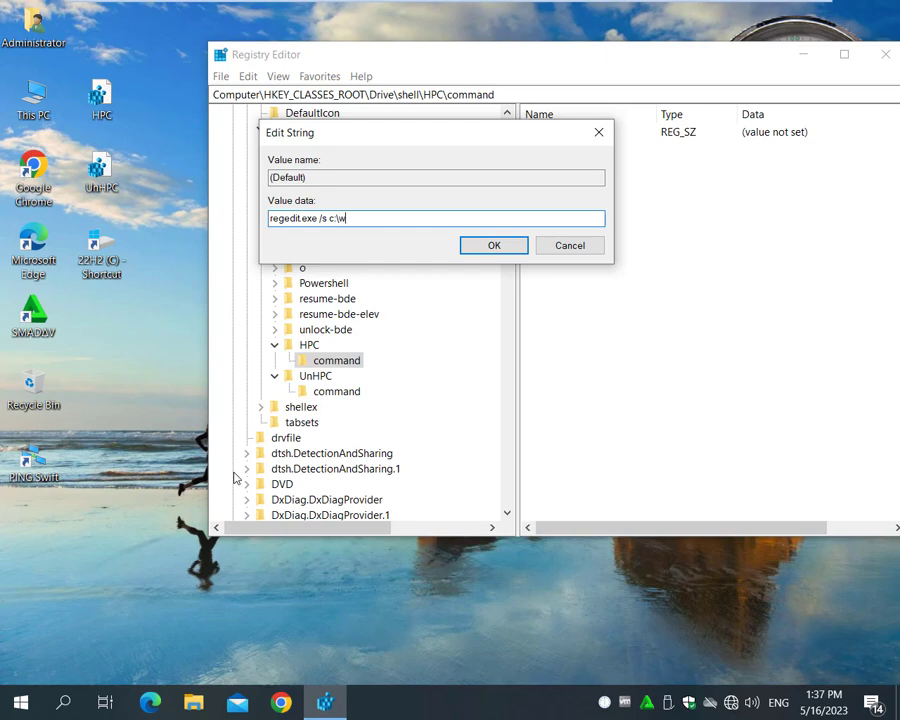
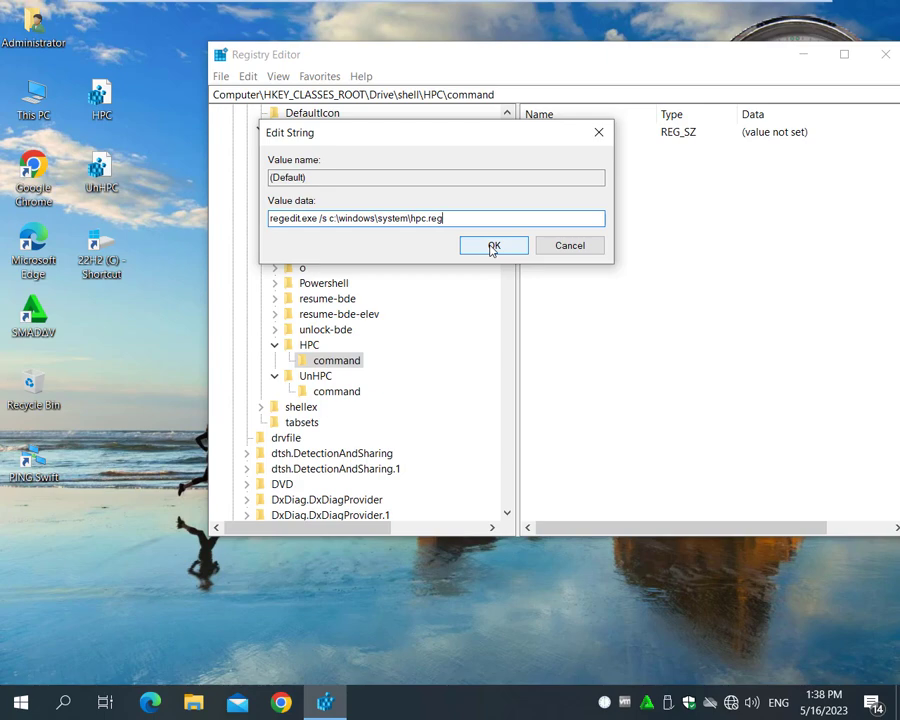
click(493, 246)
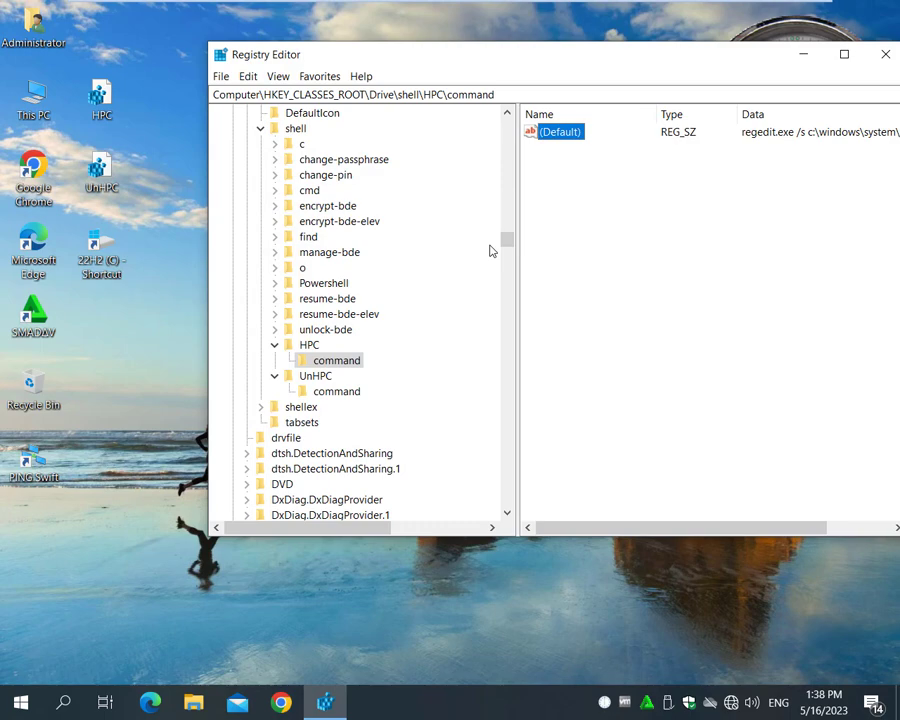
- Copy the HPC command string into the (Default) value of UnHPC's command subkey, changing the file name to Unhpc.reg
double_click(558, 138)
right_click(437, 220)
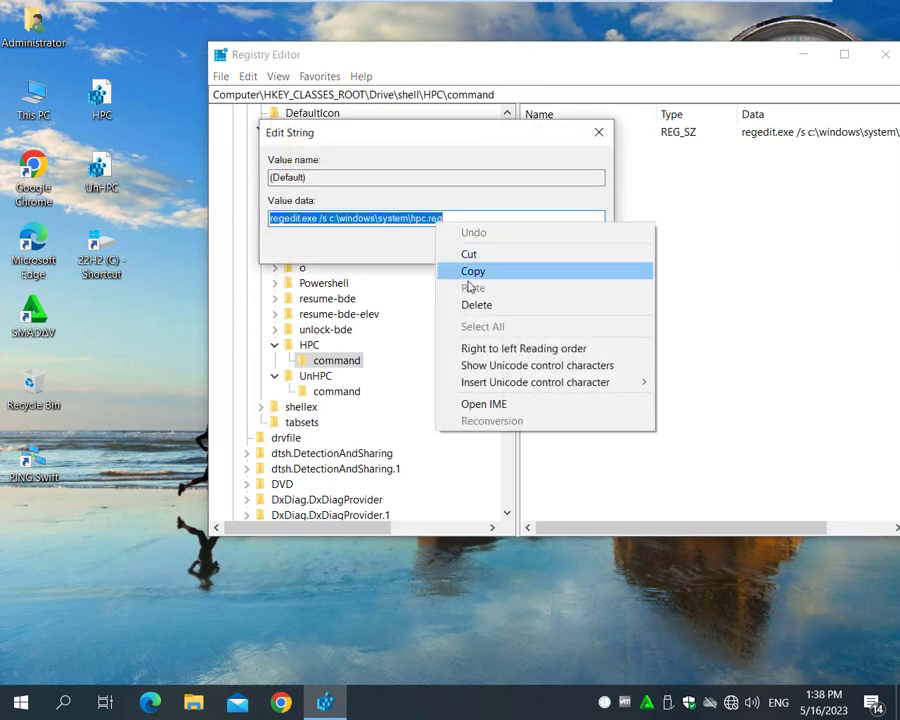
click(473, 275)
click(568, 245)
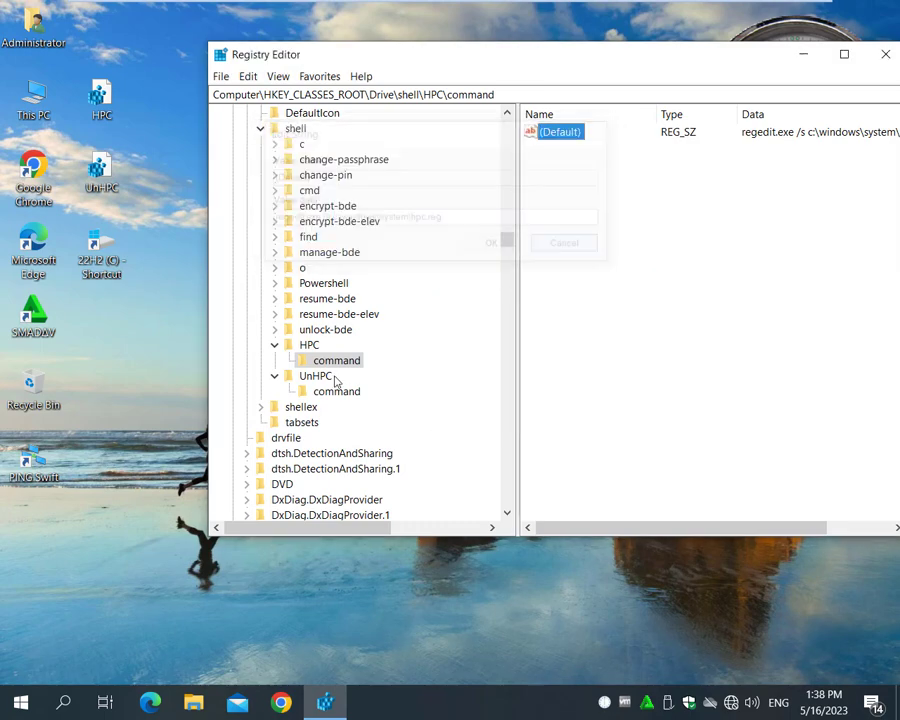
click(330, 391)
double_click(555, 137)
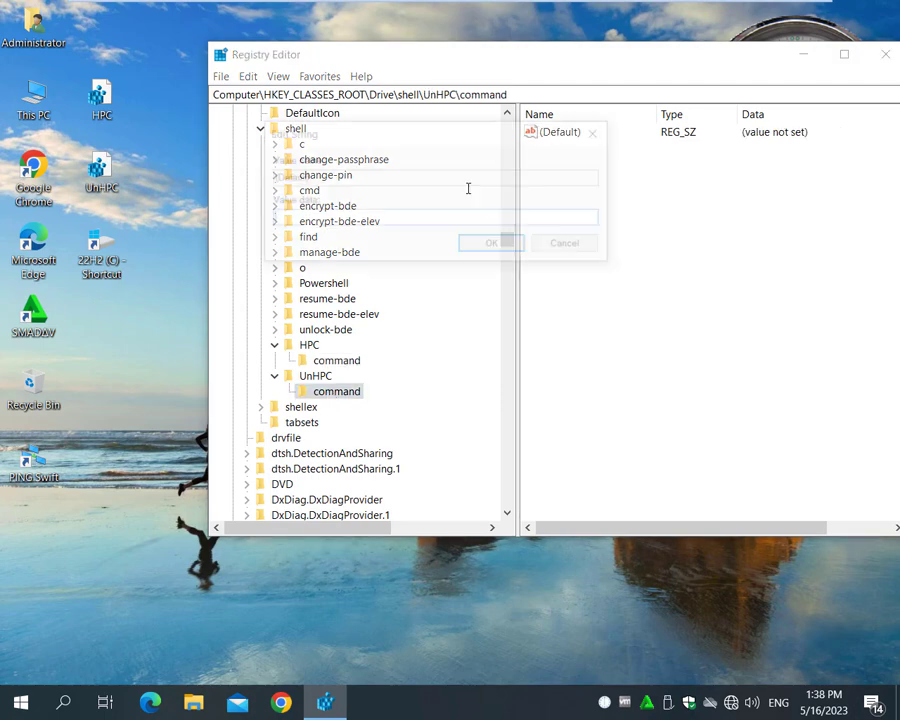
right_click(398, 220)
click(412, 285)
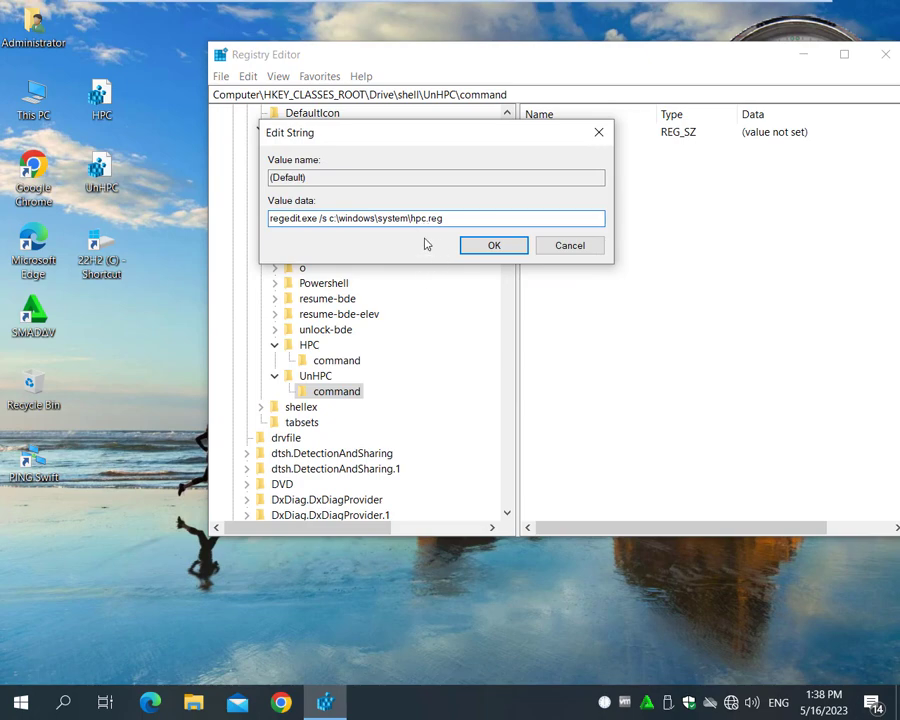
text(Un)
click(488, 251)
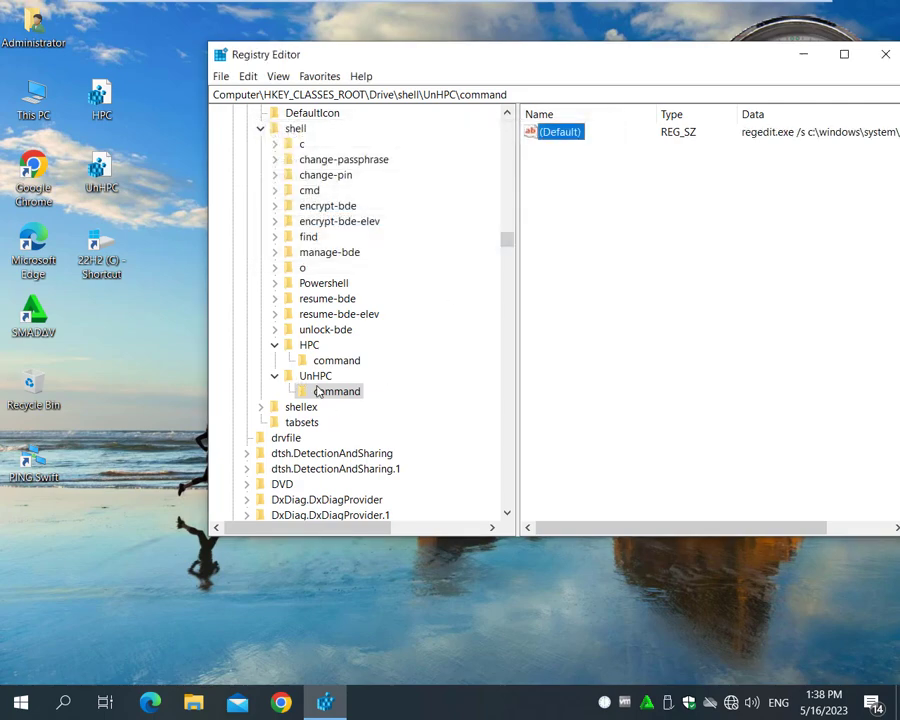
- Check the drive C shortcut's context menu entries and the drives listed in This PC
right_click(94, 254)
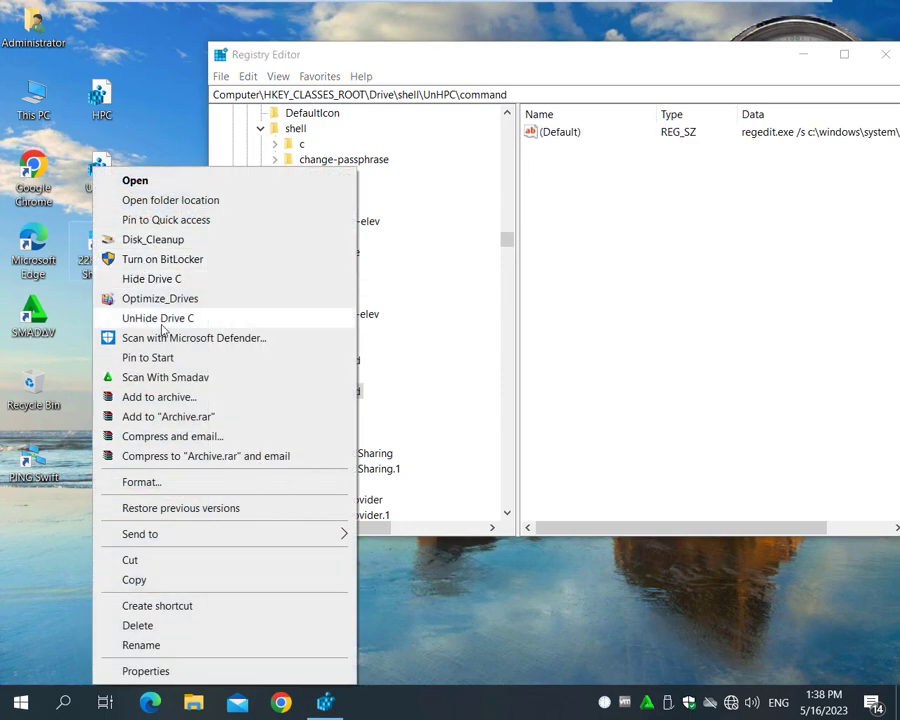
click(169, 127)
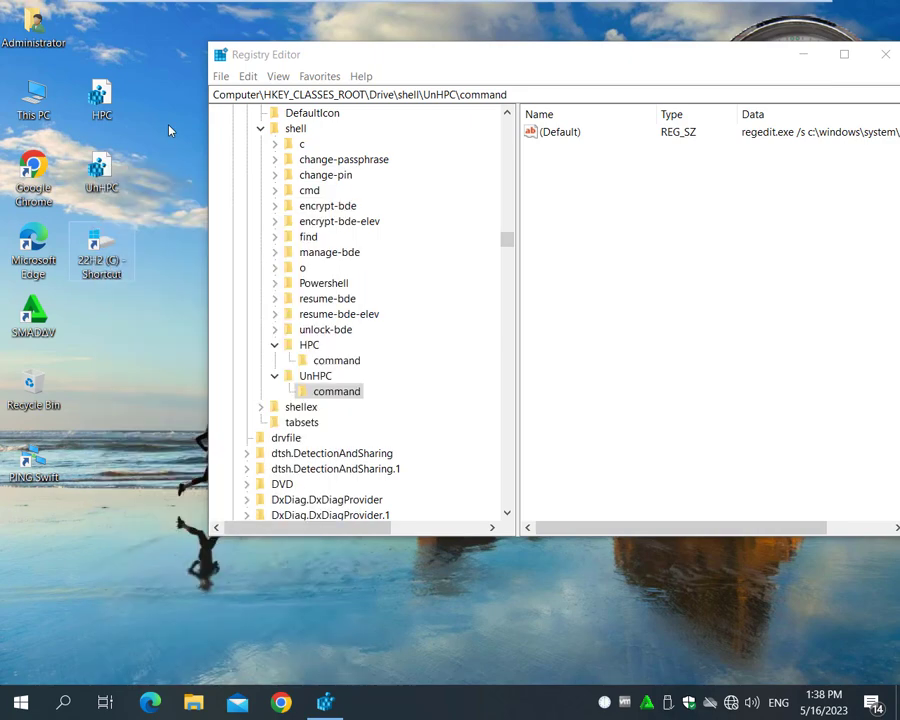
double_click(35, 100)
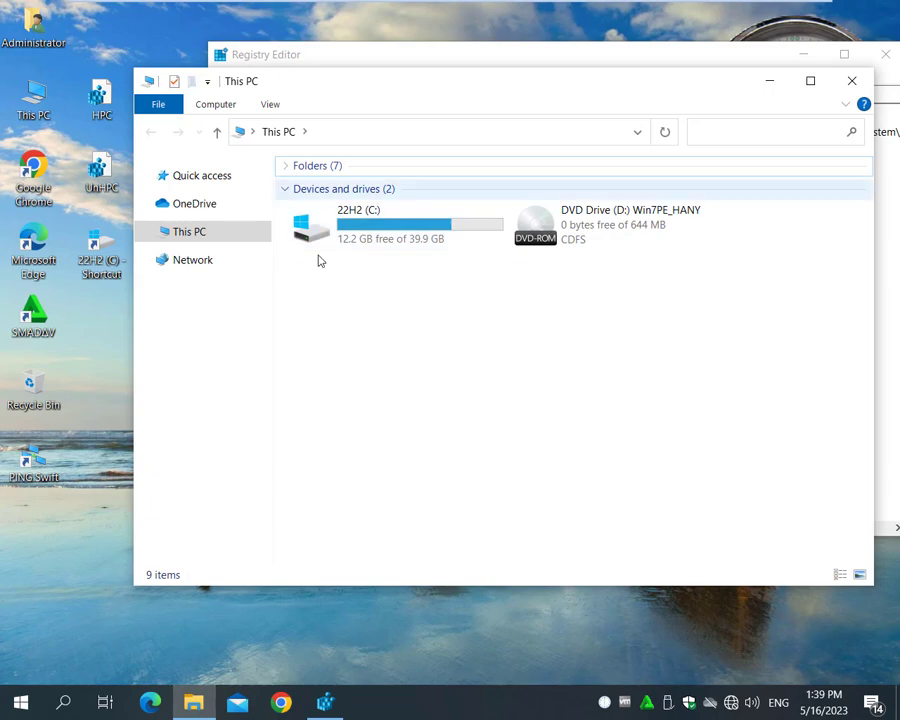
click(852, 80)
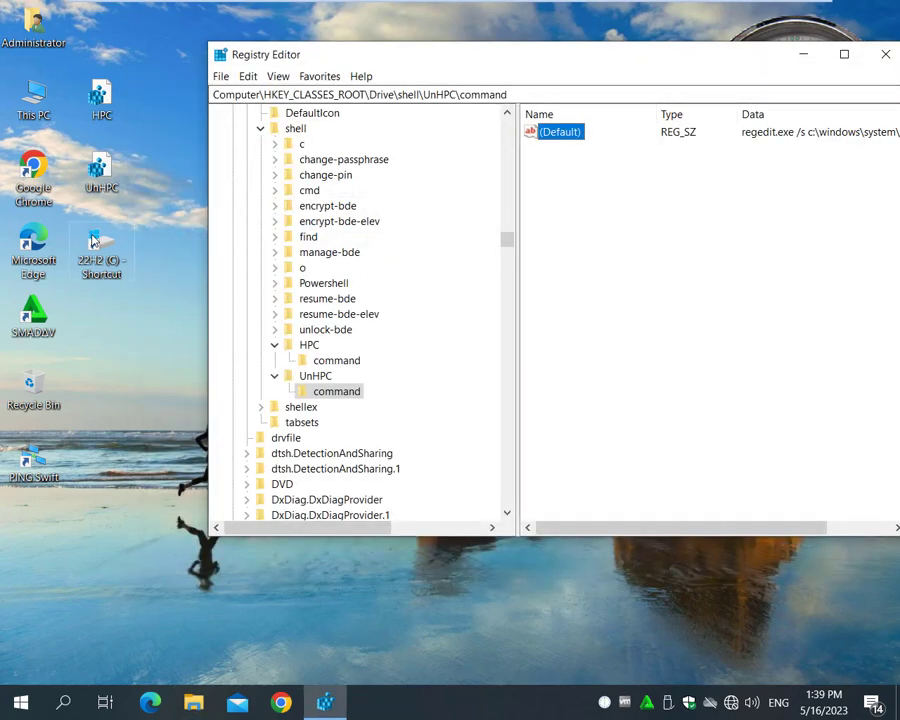
- Run UnHide Drive C from the drive C shortcut, then check the drives in This PC and the shortcut's context menu
right_click(94, 240)
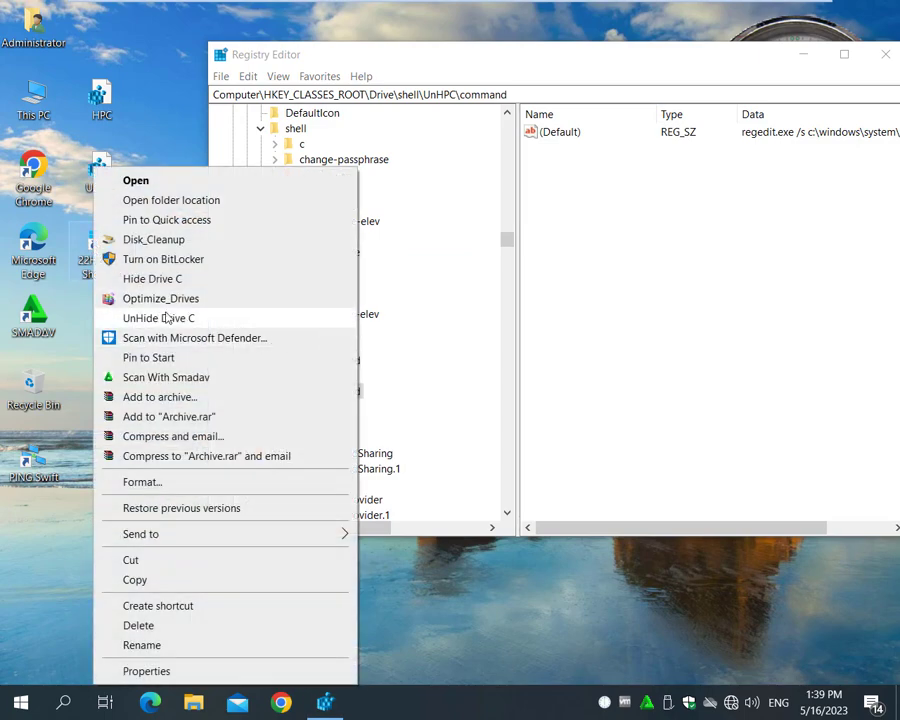
click(166, 318)
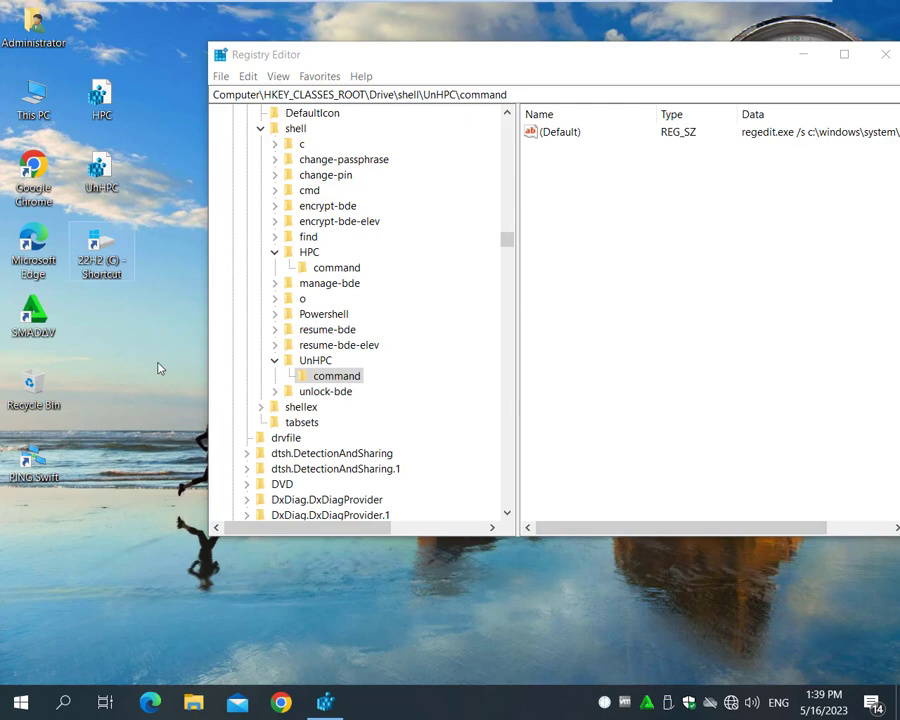
double_click(33, 101)
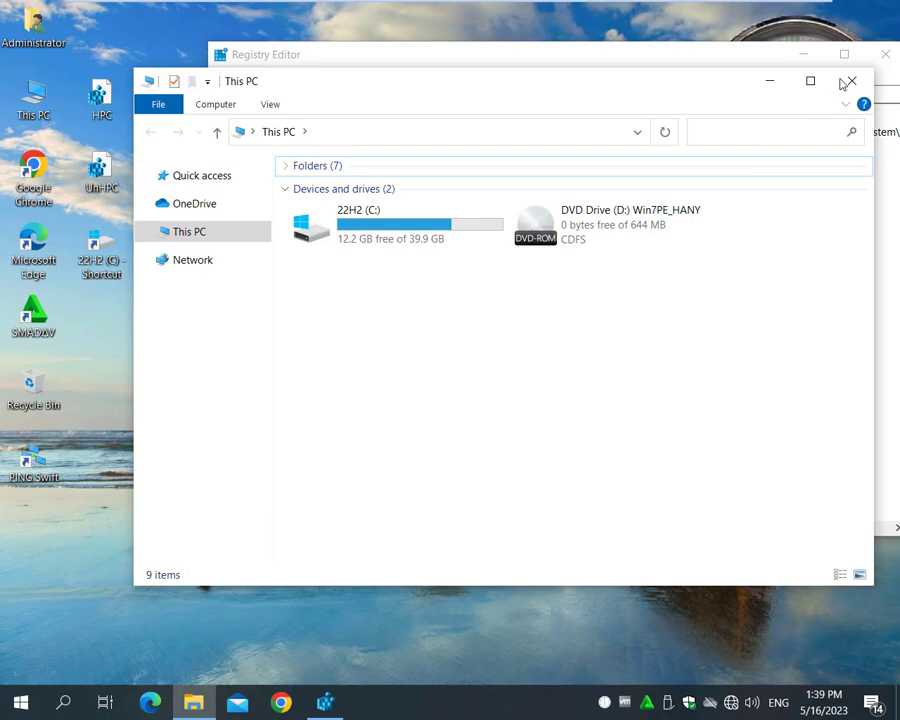
click(850, 82)
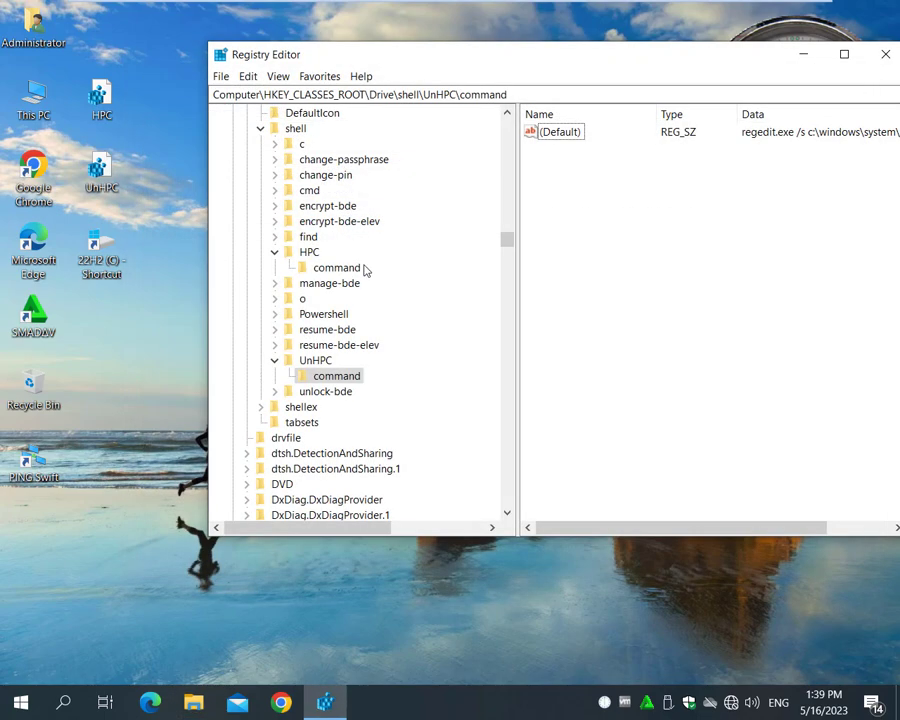
right_click(90, 258)
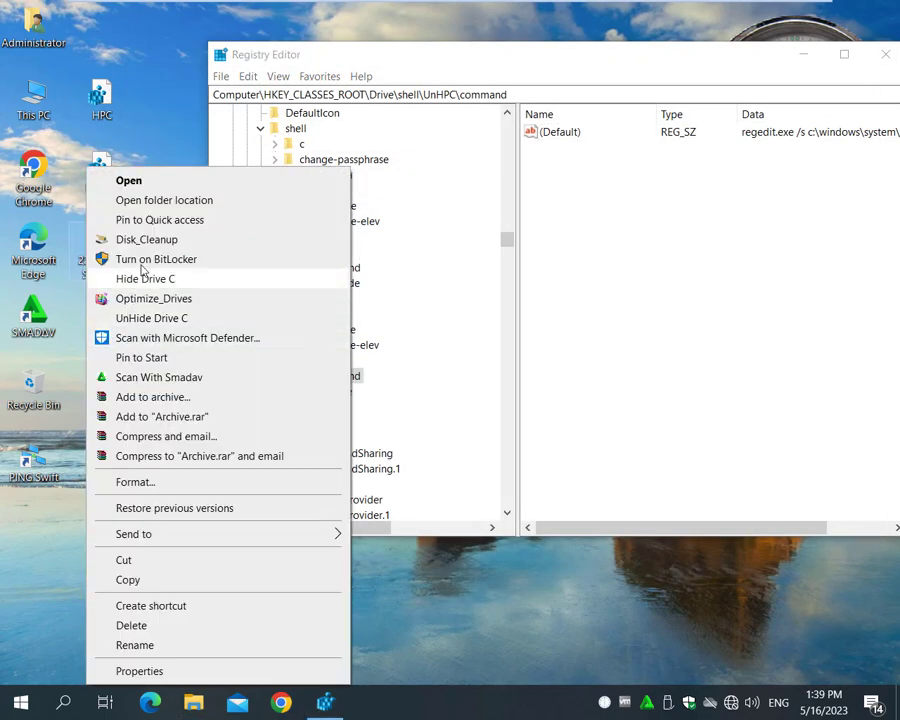
click(502, 598)
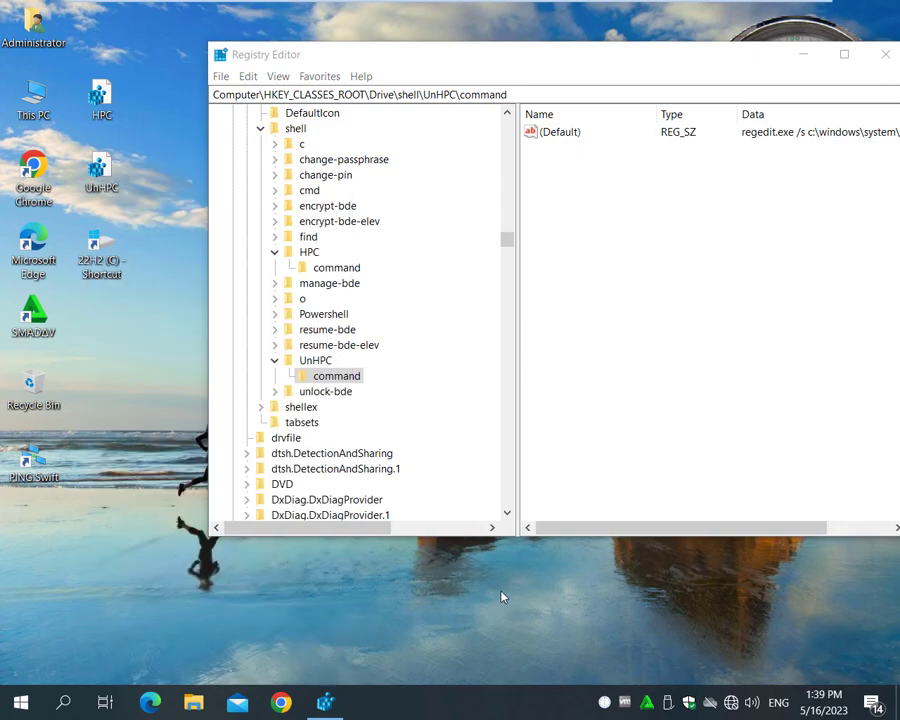
- Sign out of Windows in the virtual machine and take the 22H2 VM out of full screen
right_click(502, 598)
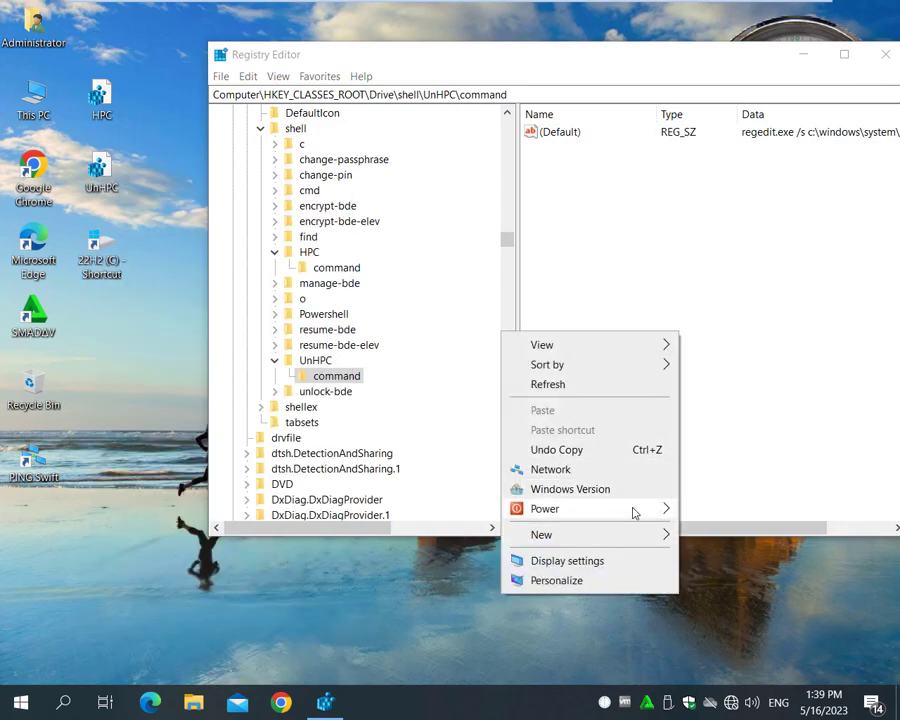
mouse_move(635, 512)
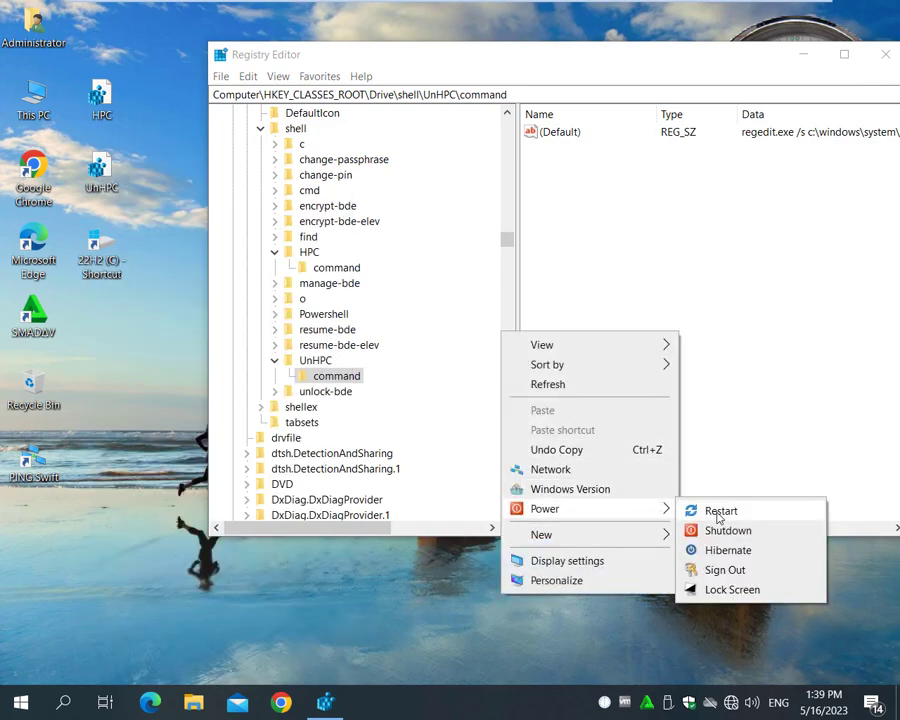
click(725, 570)
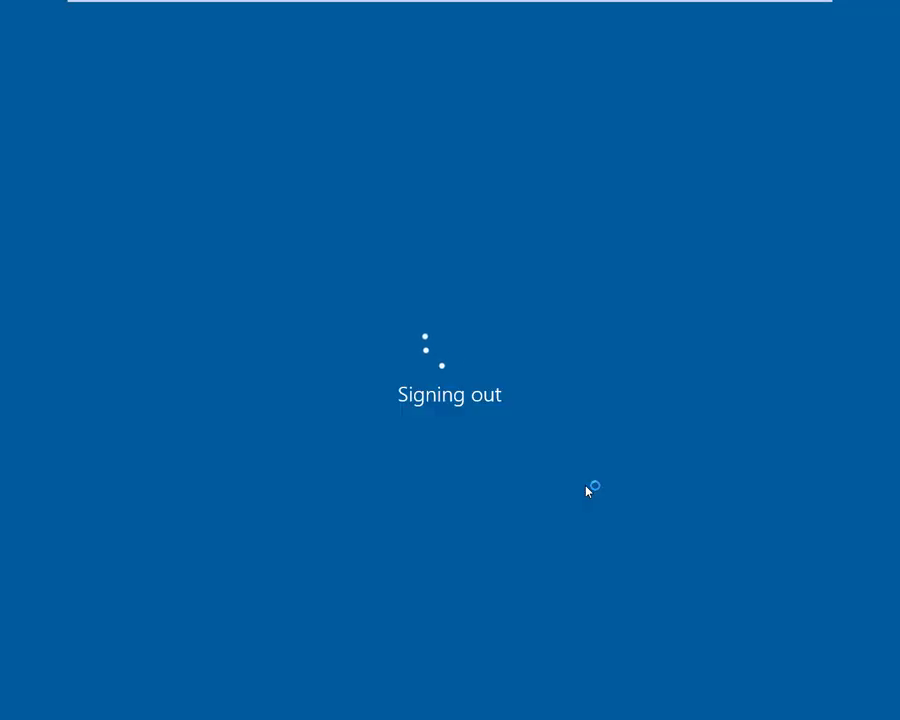
mouse_move(581, 2)
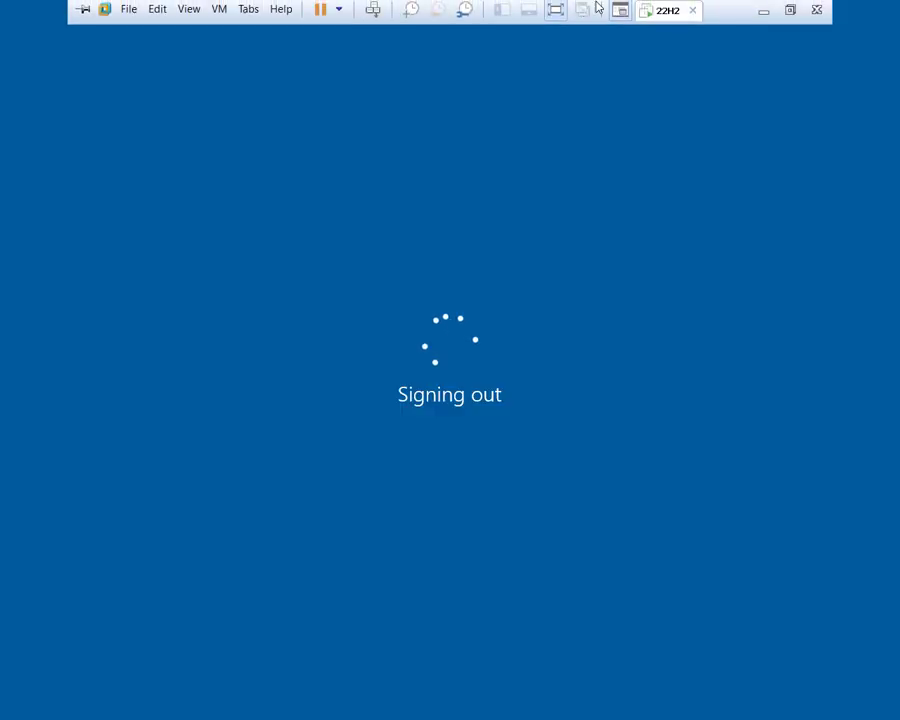
click(790, 13)
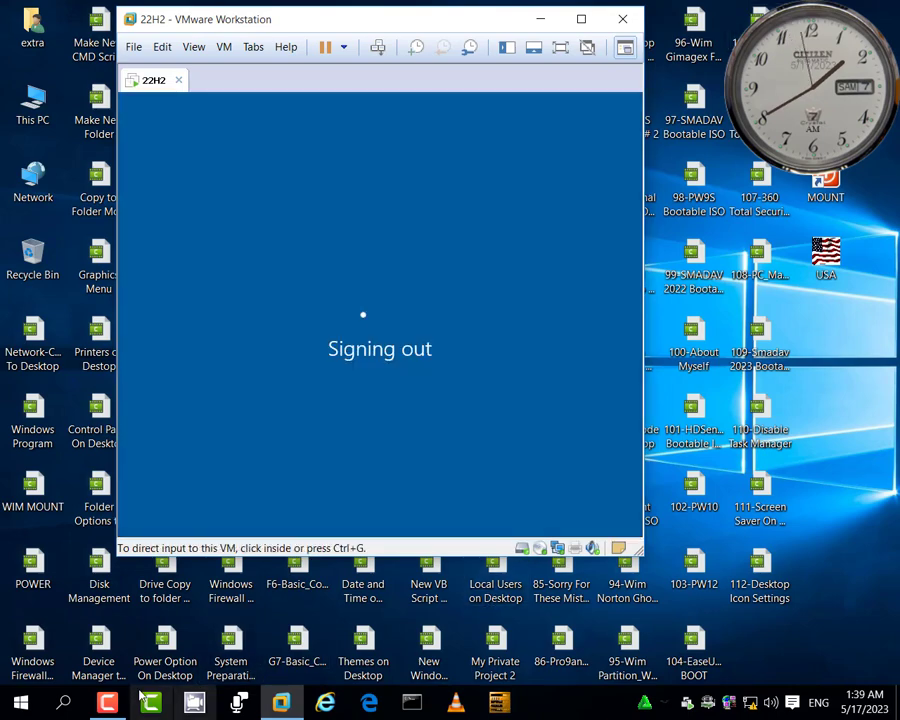
mouse_move(148, 700)
click(110, 645)
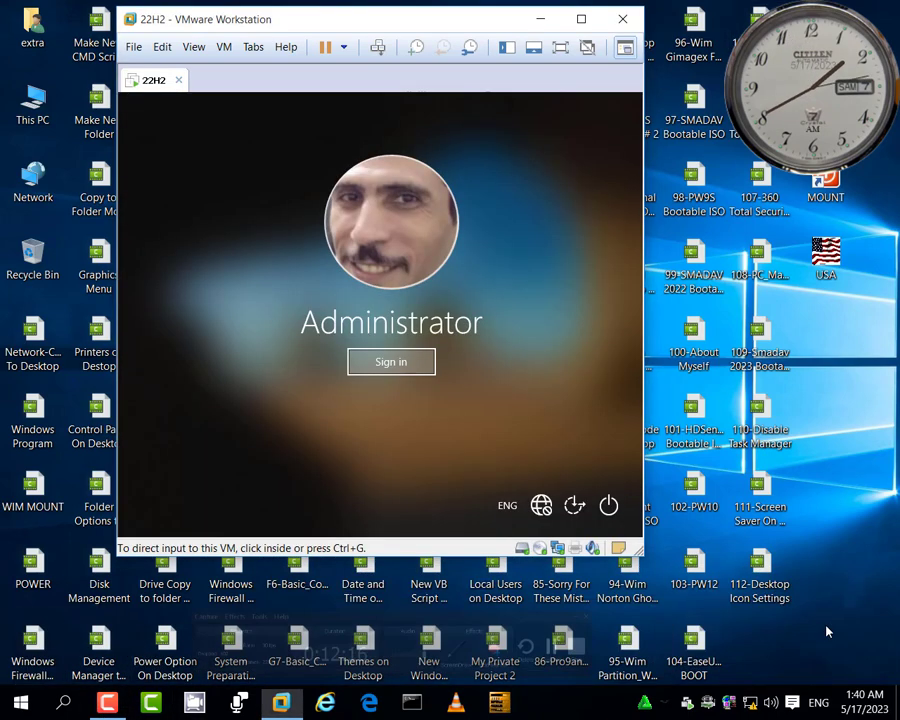
- Sign back in to the virtual machine's Administrator account and return the VM to full screen
click(395, 362)
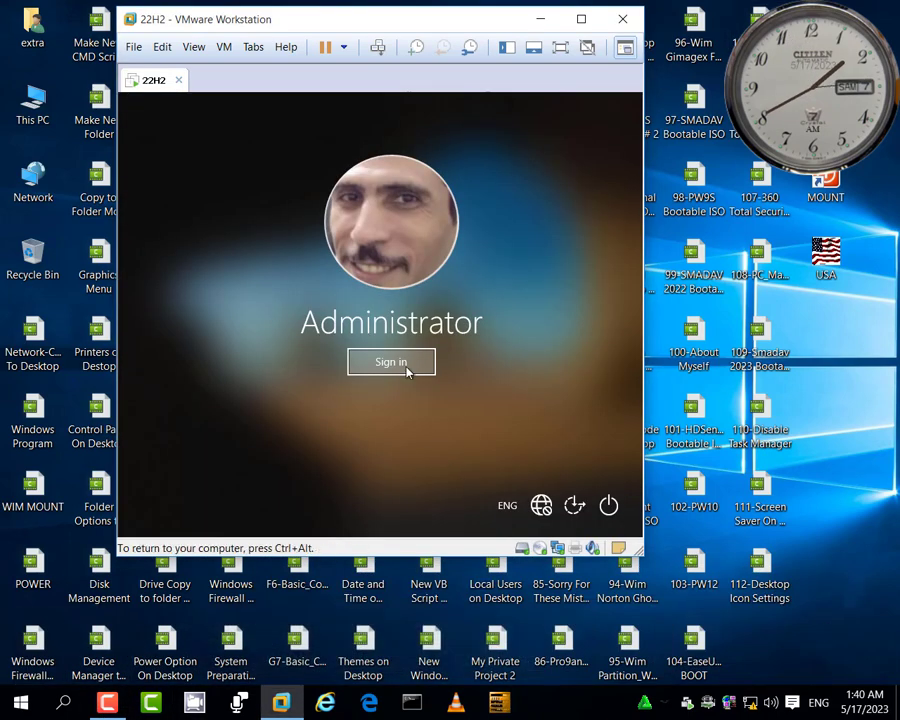
click(405, 362)
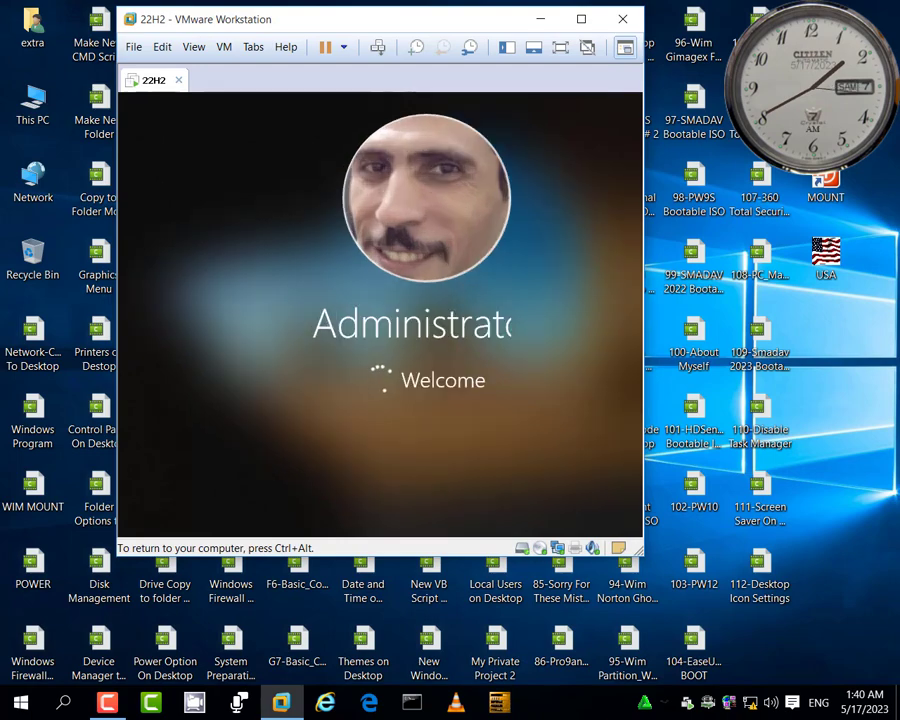
key(ctrl+alt)
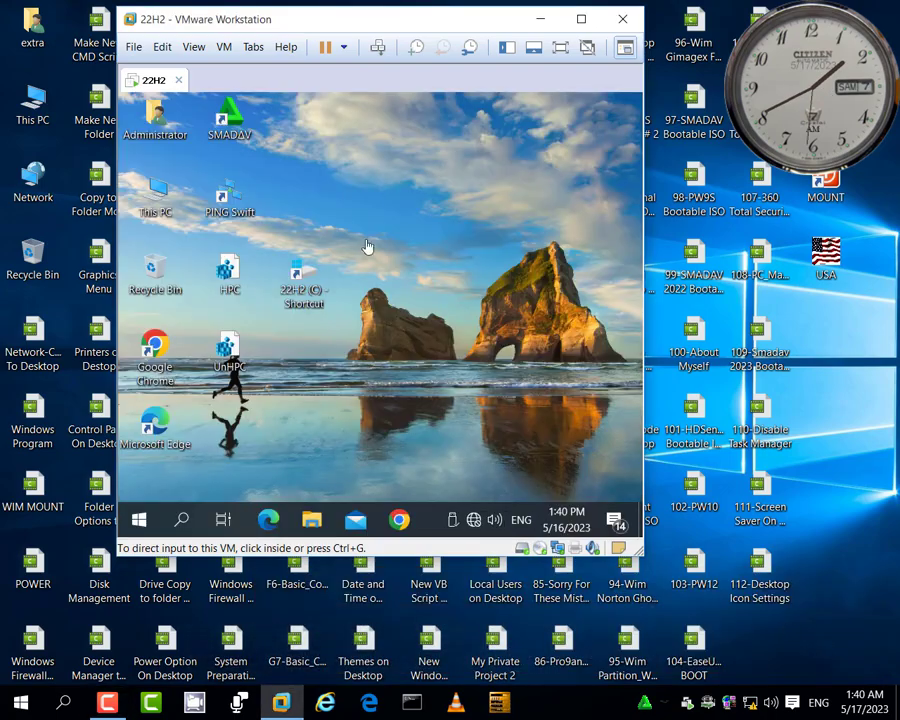
click(560, 47)
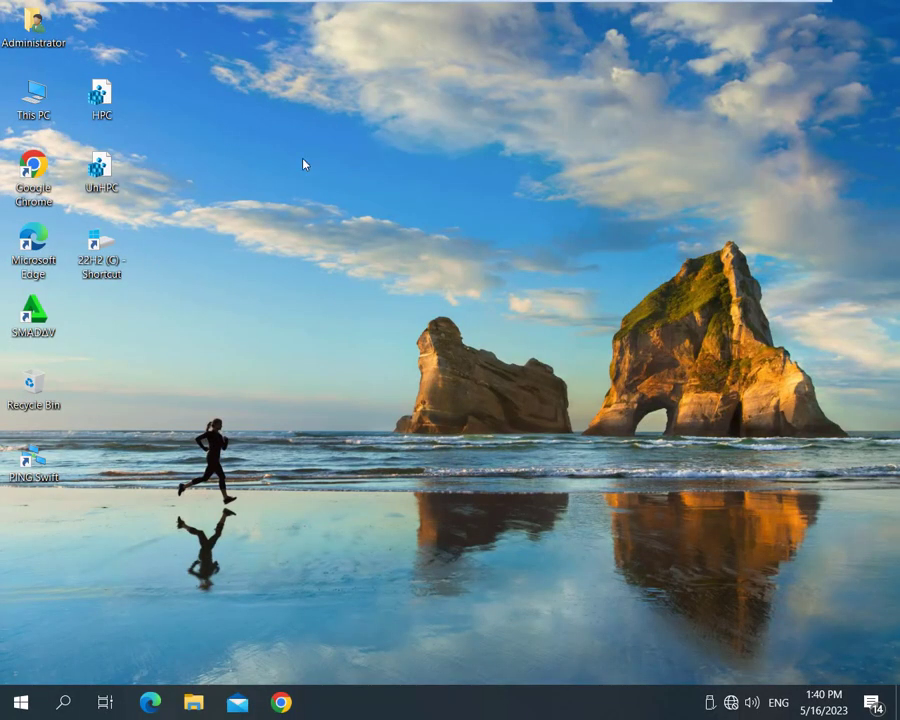
- Check the context menu entries of the drive C shortcut and of drive C in This PC
right_click(98, 250)
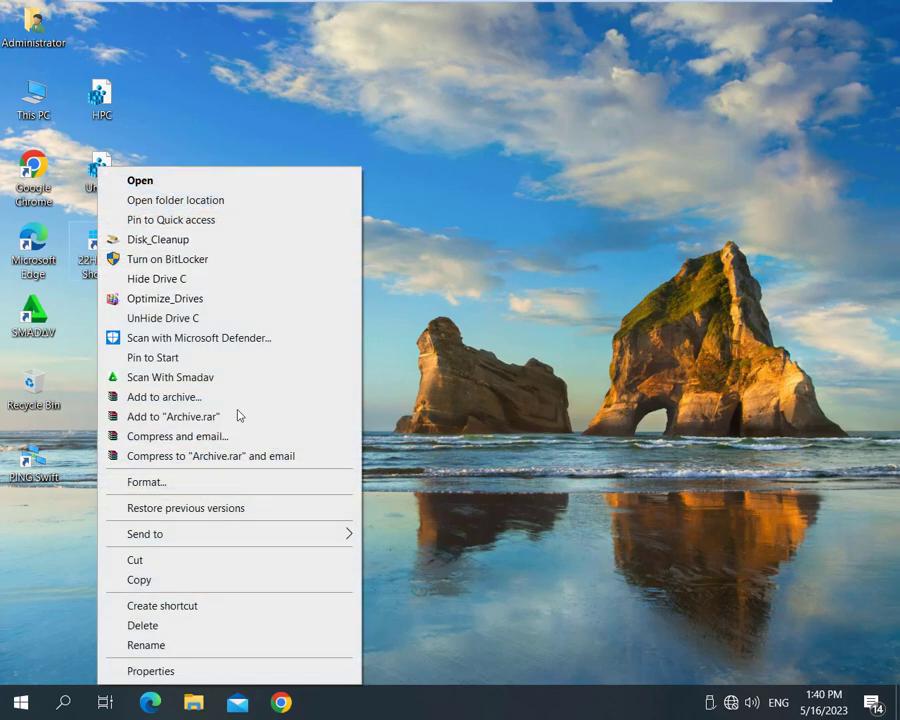
click(449, 278)
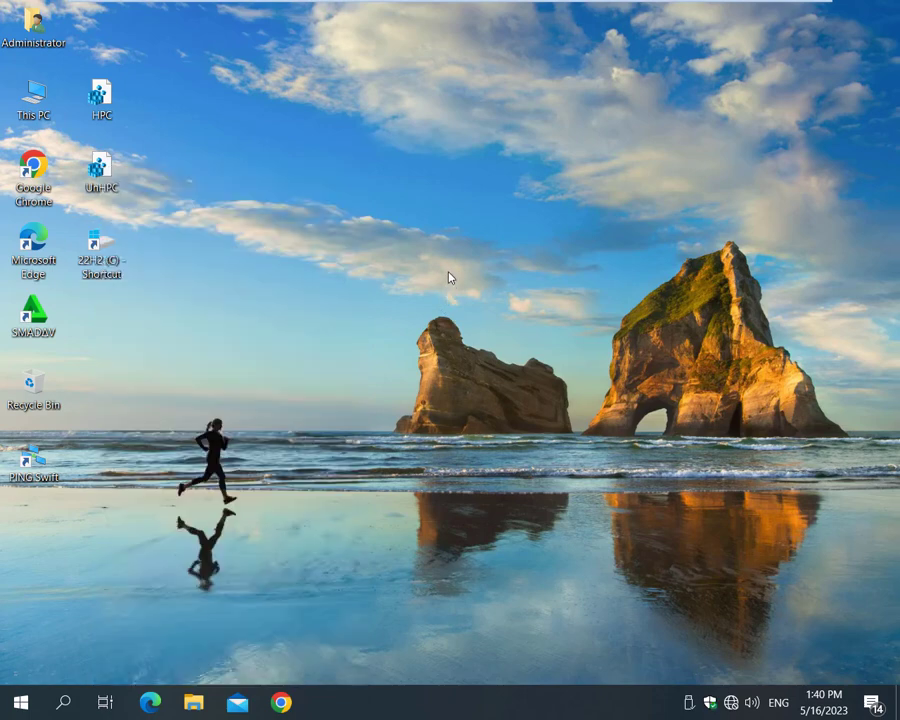
double_click(42, 96)
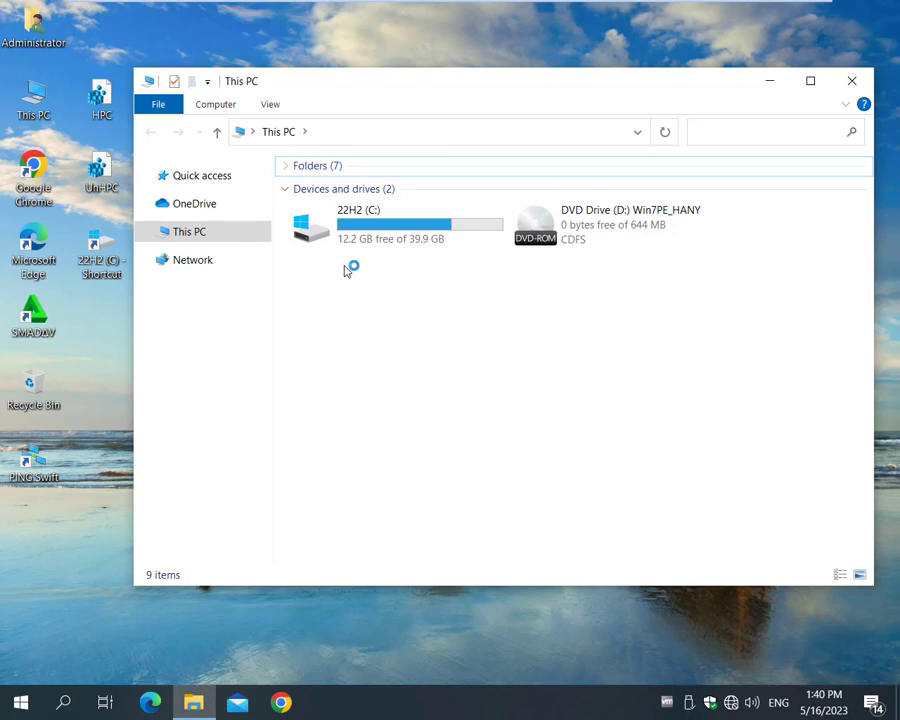
mouse_move(695, 14)
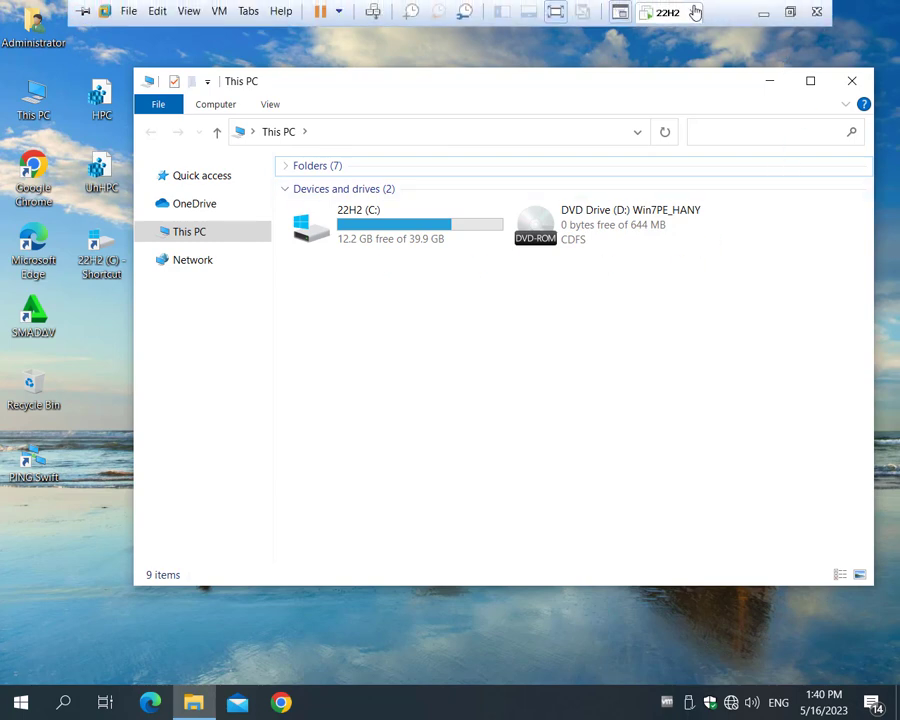
click(325, 236)
right_click(325, 236)
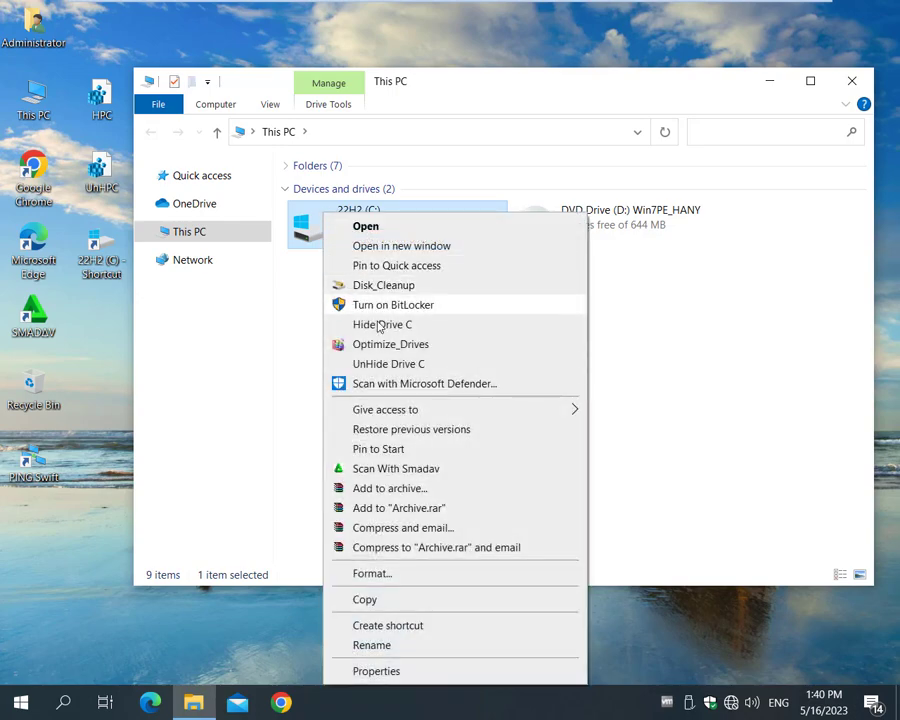
click(36, 103)
click(437, 221)
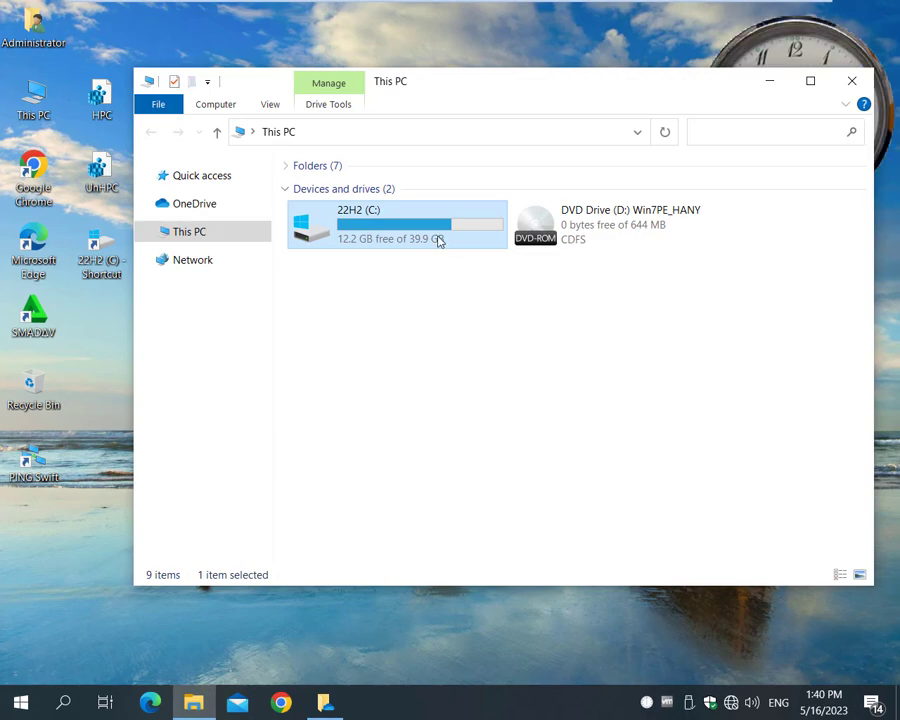
- Open the System folder inside the Windows folder on drive C to view its registry files
double_click(378, 226)
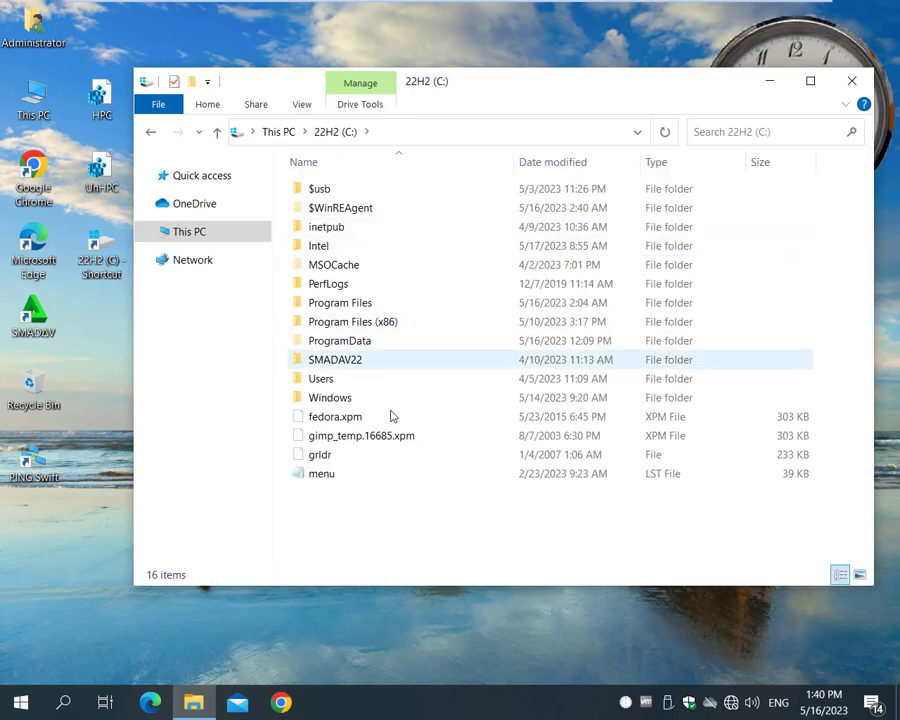
click(340, 399)
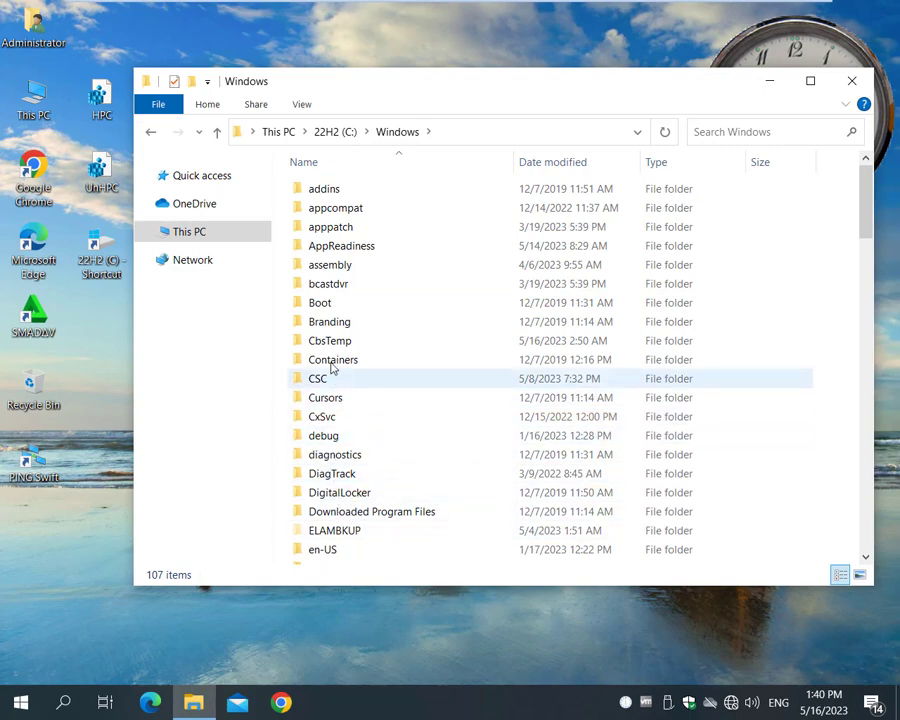
scroll(328, 505, down, 6)
scroll(328, 505, down, 5)
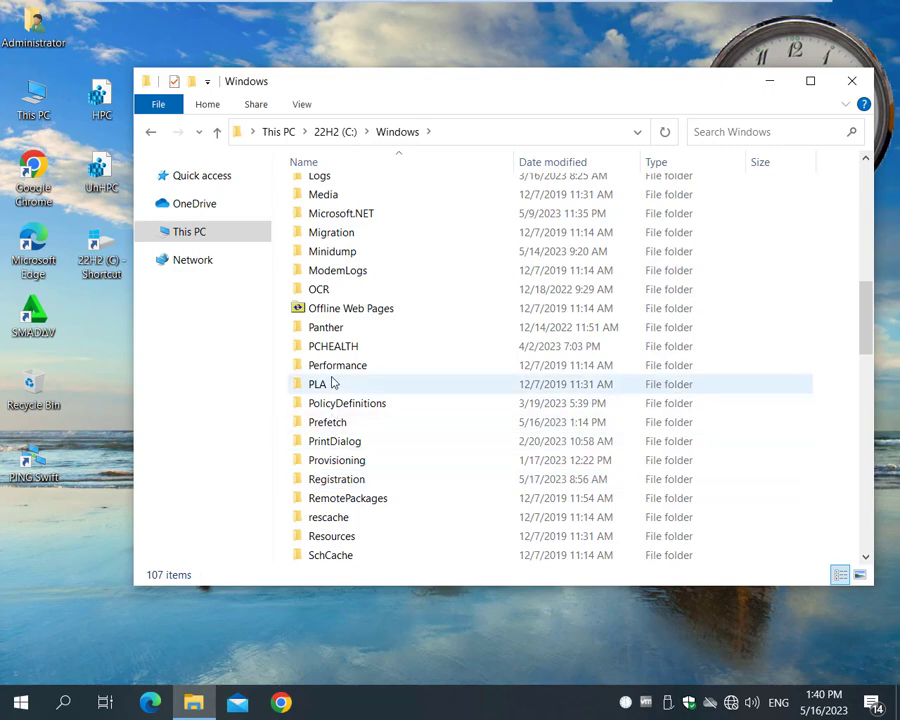
scroll(328, 522, down, 3)
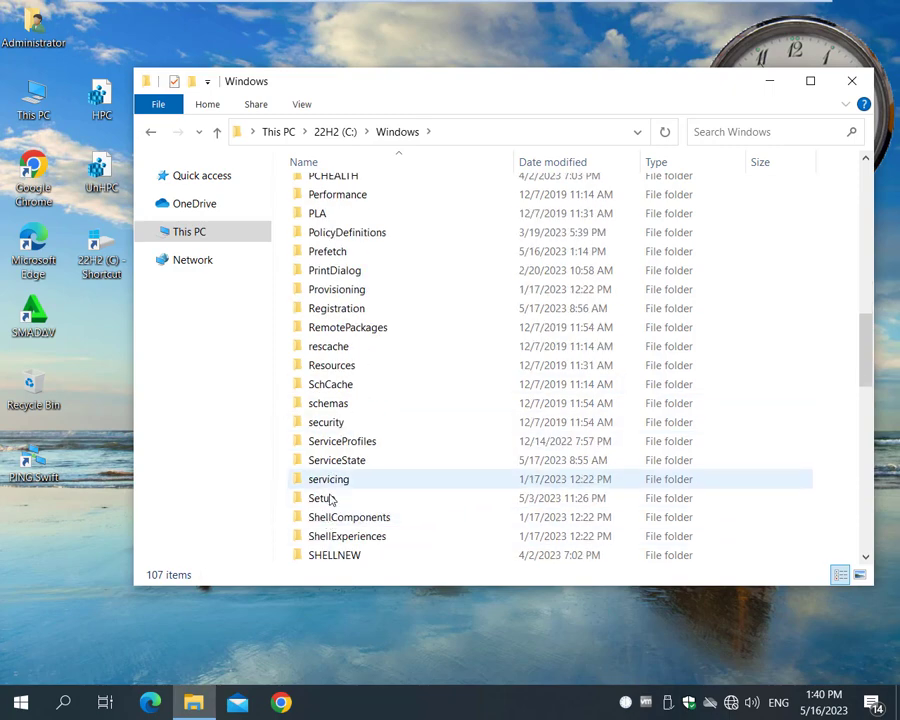
scroll(314, 440, down, 3)
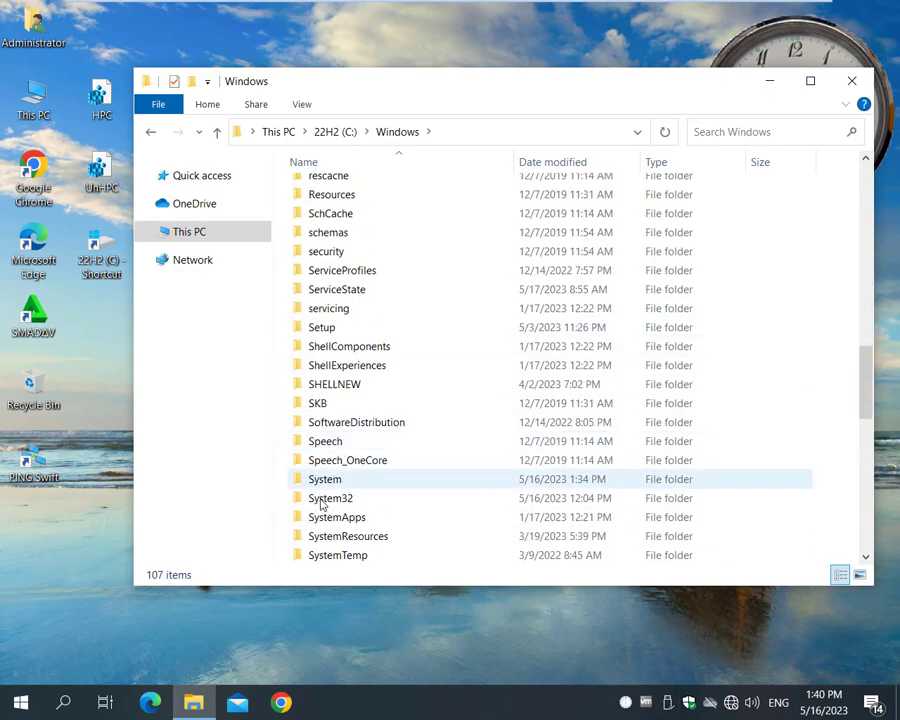
double_click(330, 484)
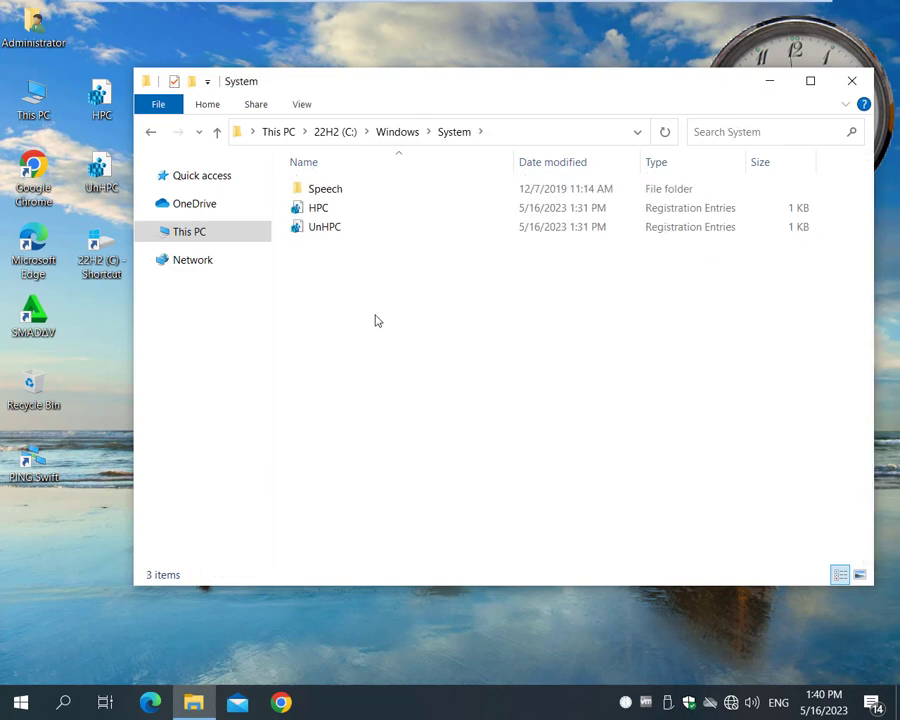
- Review the contents of the HPC and UnHPC registry files in Notepad, closing each file and the System folder window
right_click(320, 212)
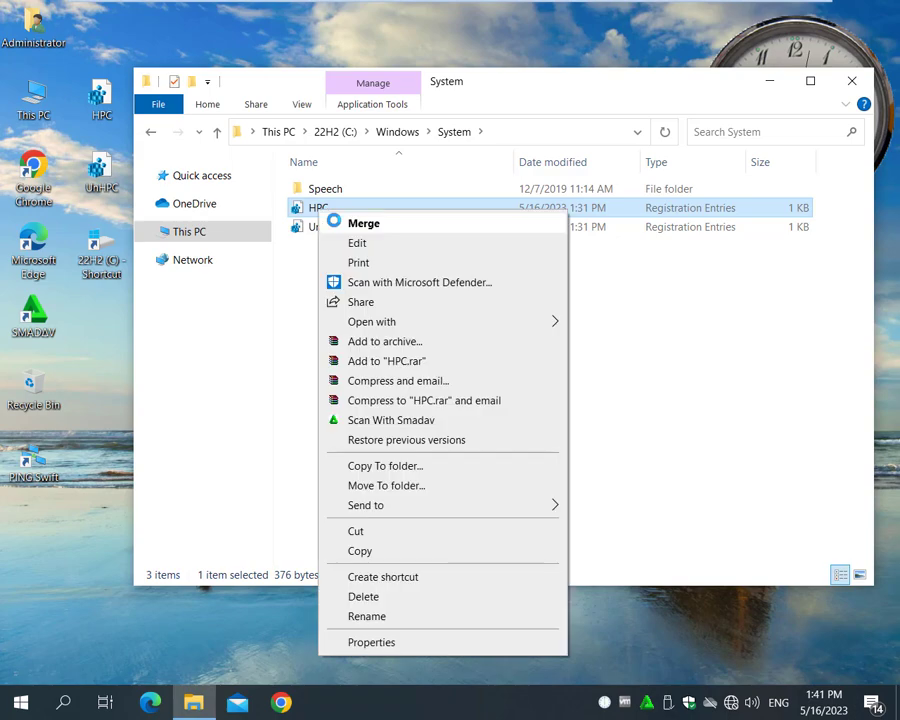
click(358, 246)
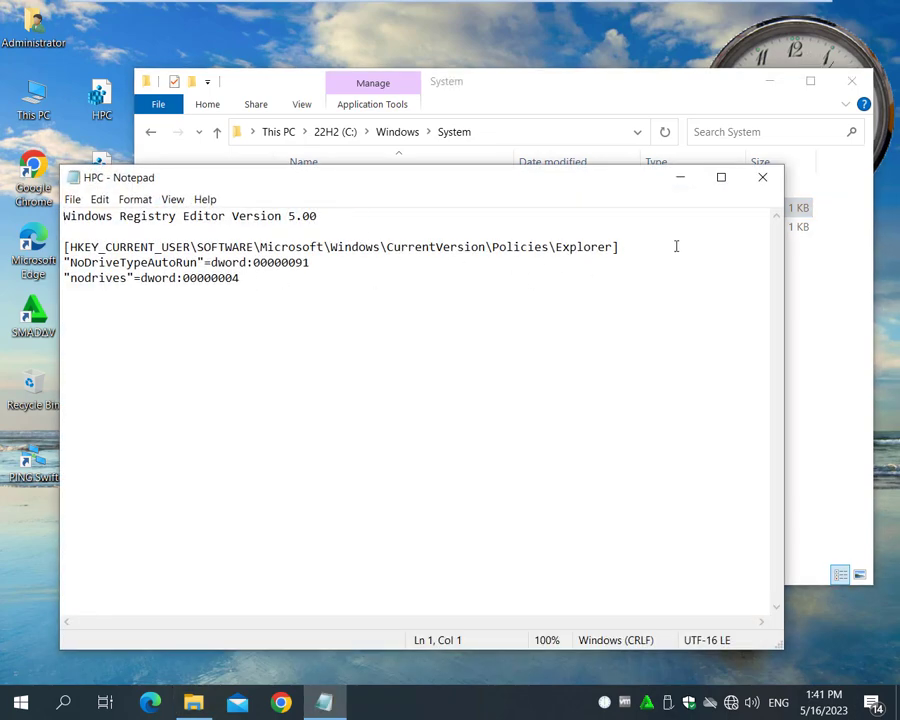
click(763, 178)
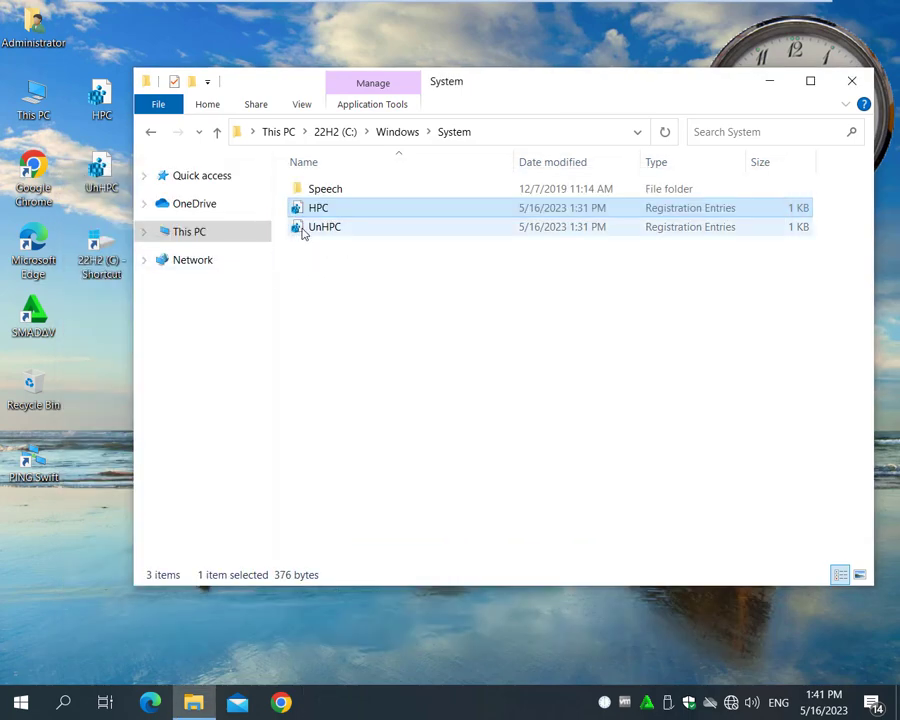
double_click(304, 228)
right_click(323, 228)
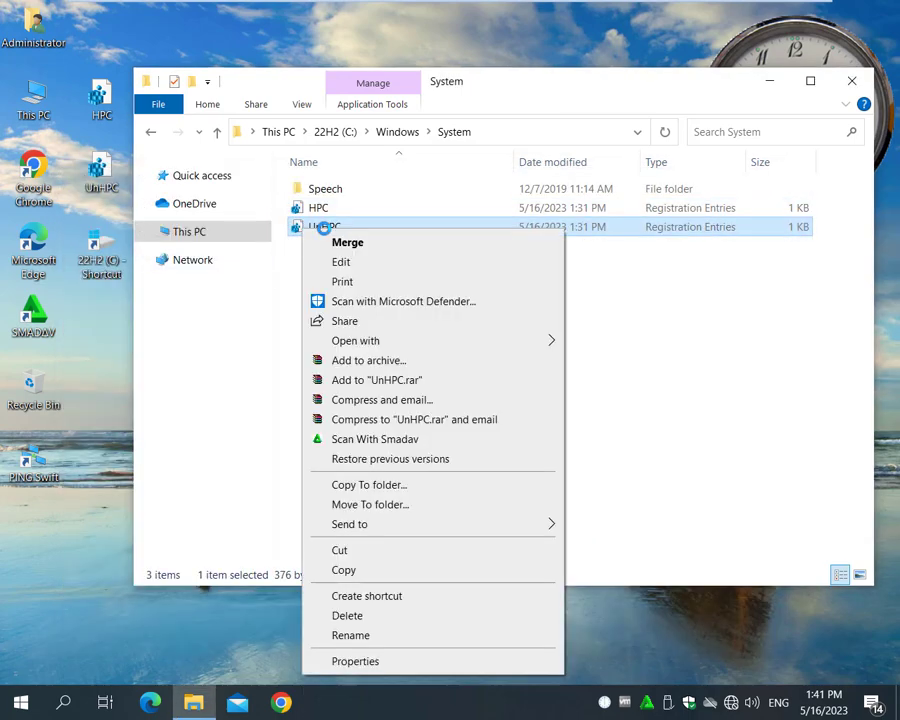
click(340, 263)
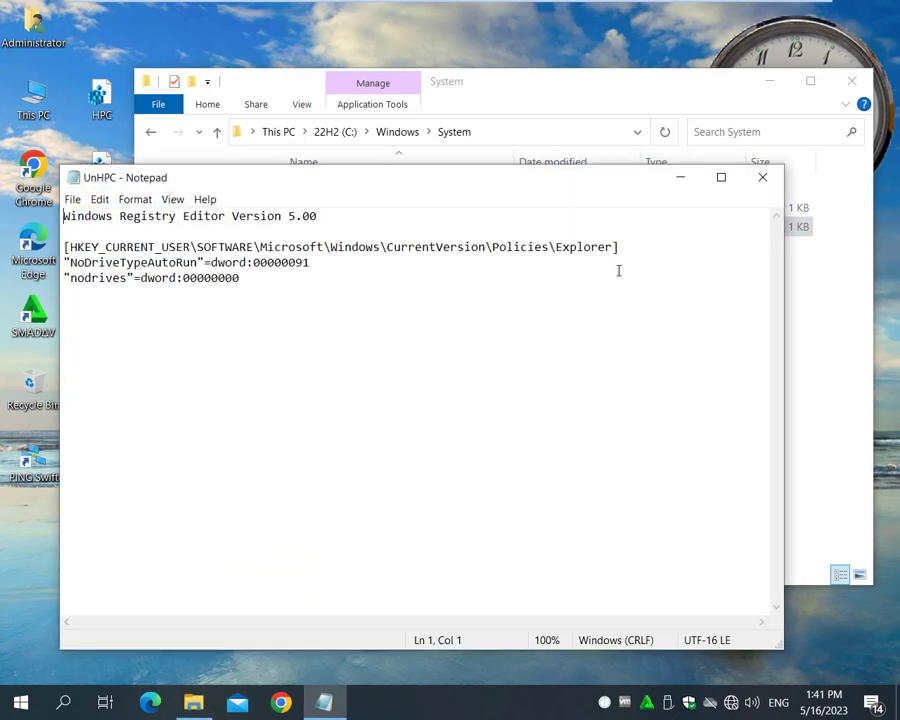
click(762, 177)
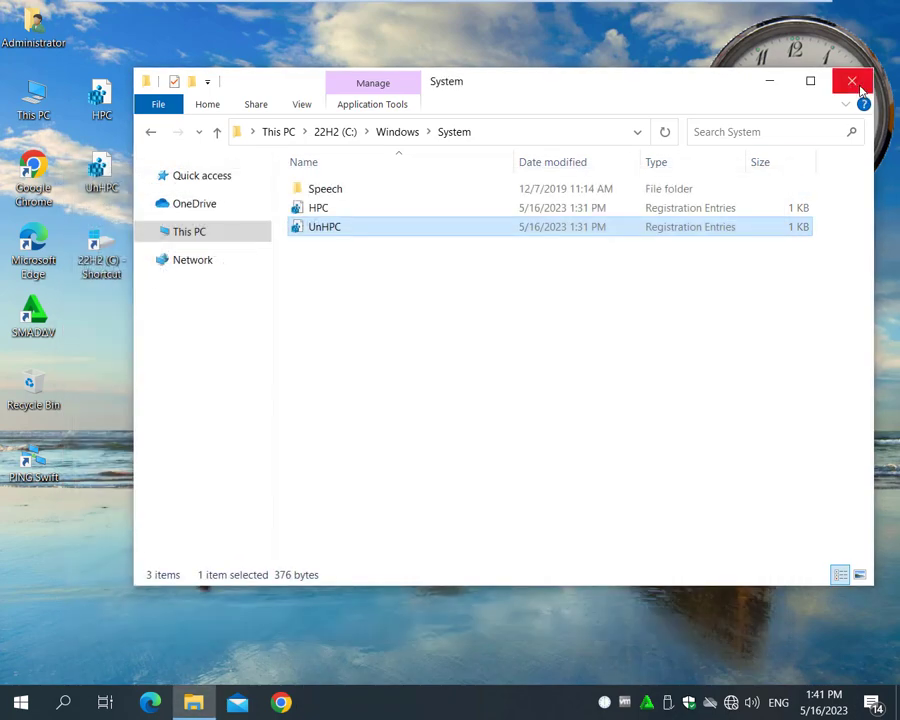
click(852, 81)
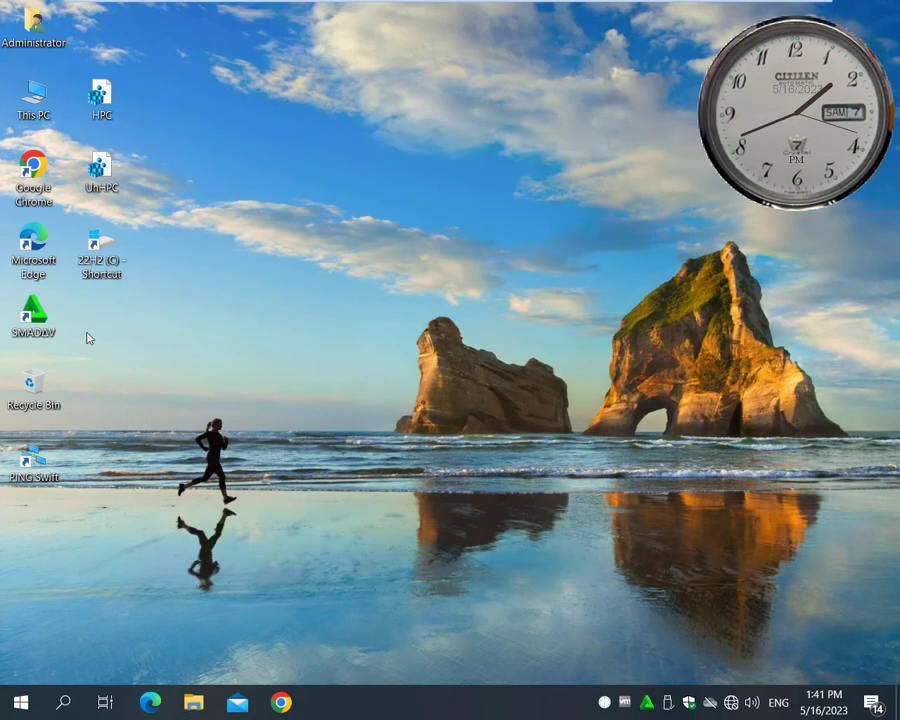
- Check the drive C shortcut's context menu, then run Hide Drive C on drive C in This PC
right_click(96, 240)
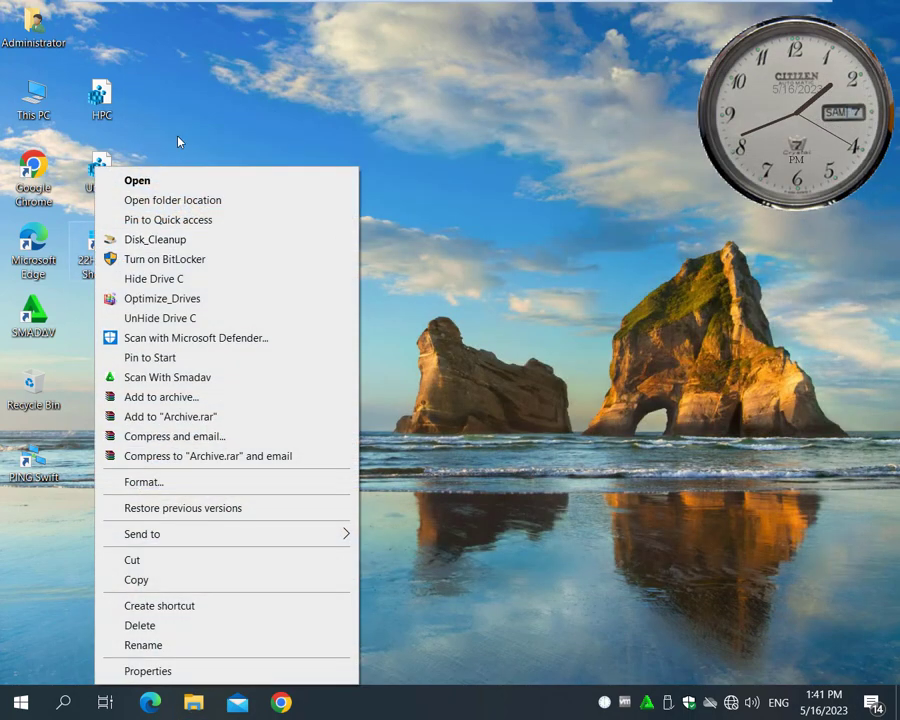
click(175, 65)
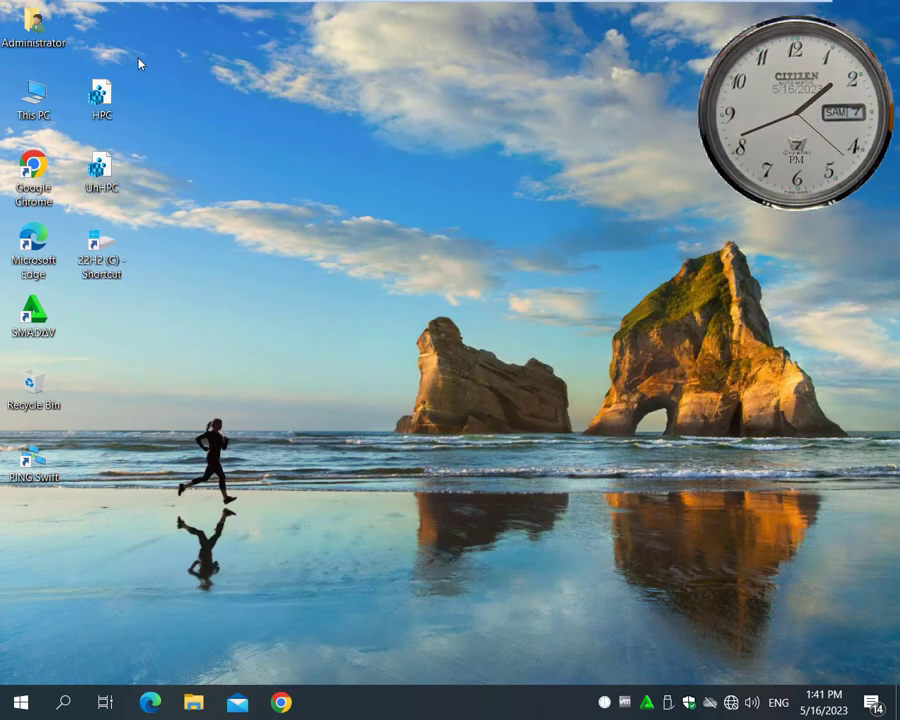
double_click(73, 106)
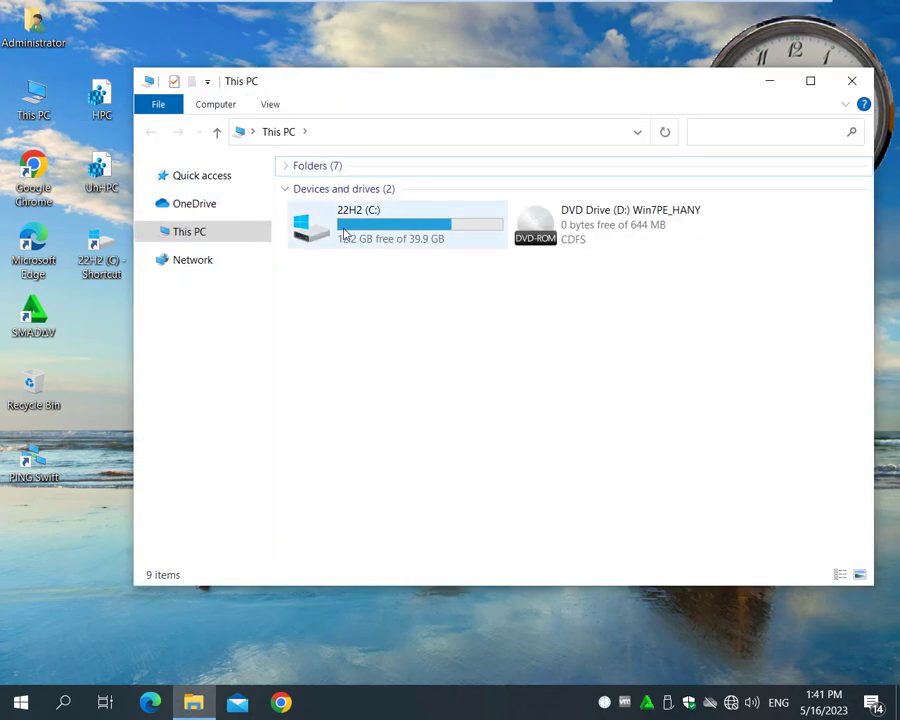
click(340, 213)
right_click(342, 214)
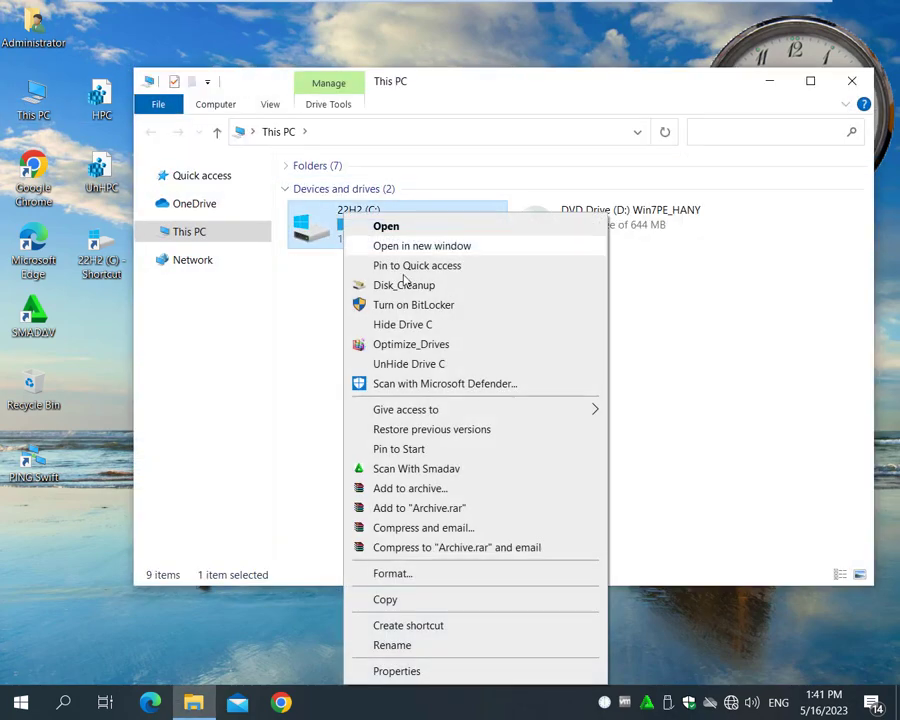
click(408, 327)
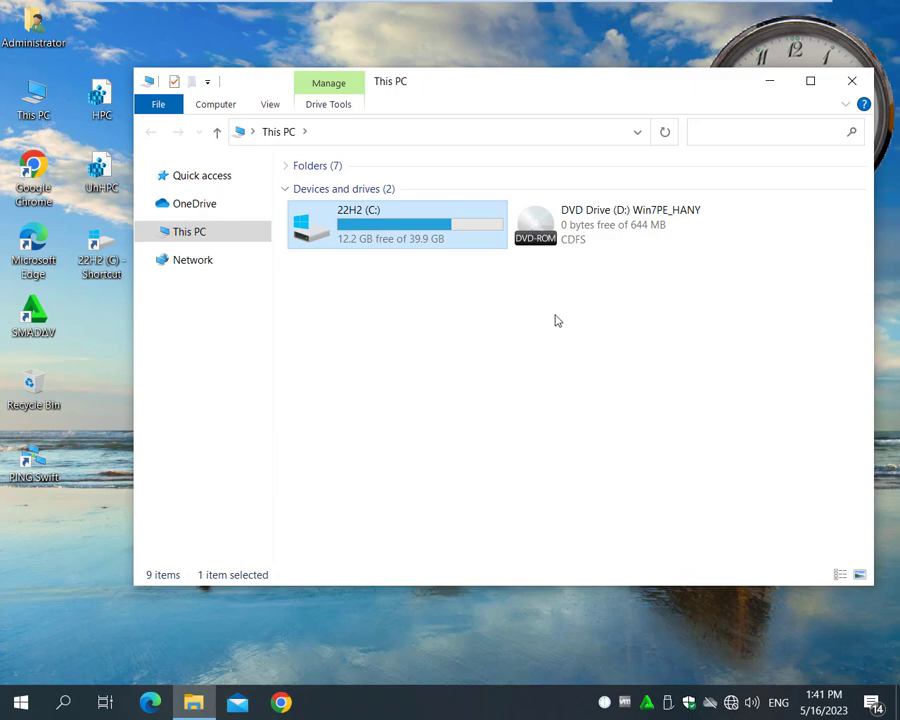
right_click(89, 351)
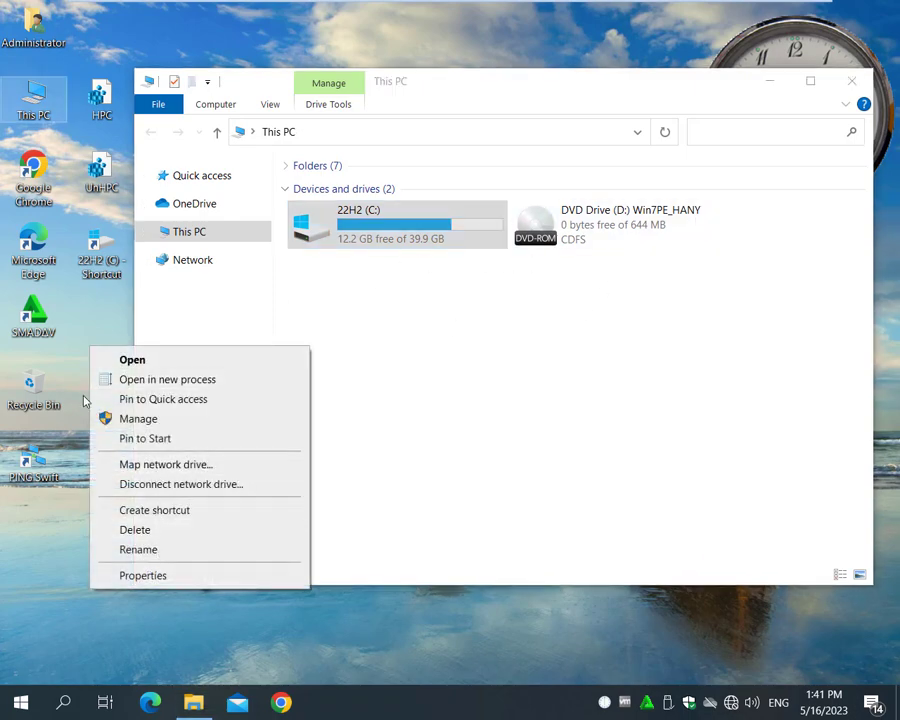
- Check the nodrives value under the current user's Policies\Explorer key in Registry Editor, closing the editor when done
click(88, 324)
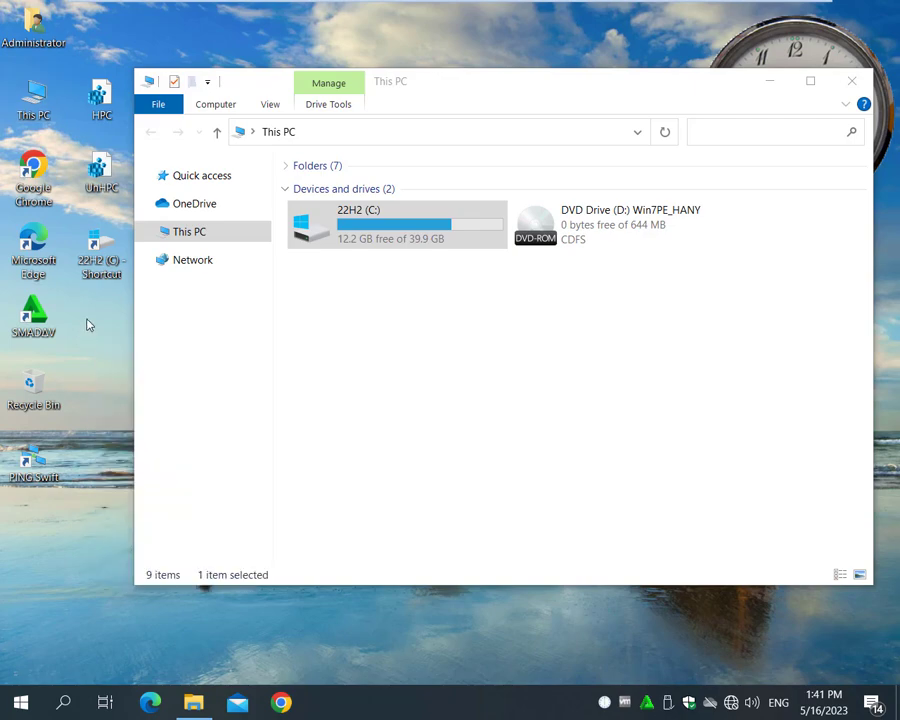
right_click(88, 324)
click(140, 600)
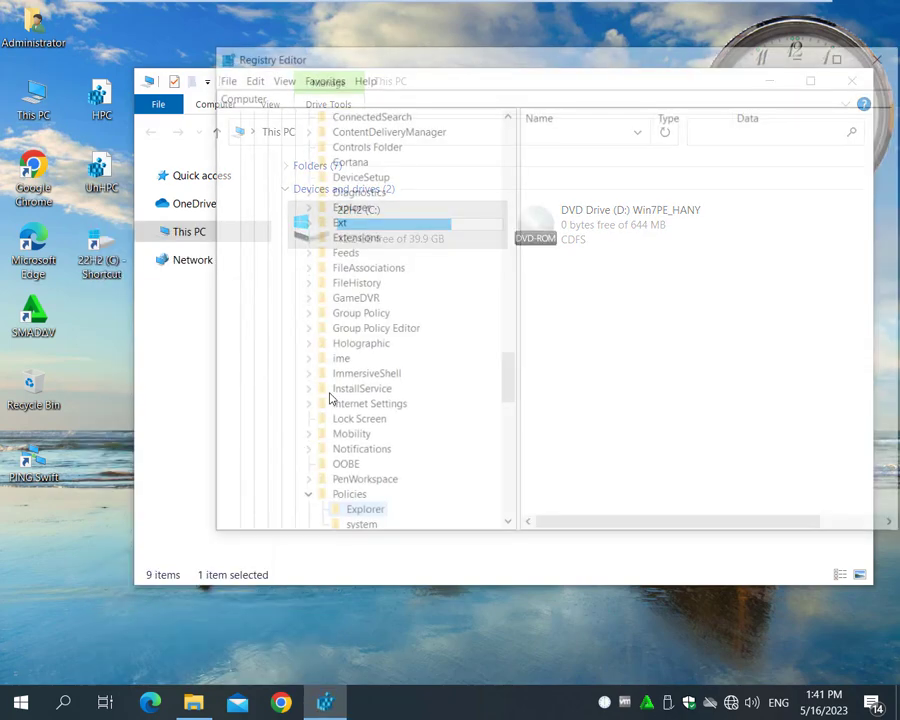
scroll(378, 492, down, 3)
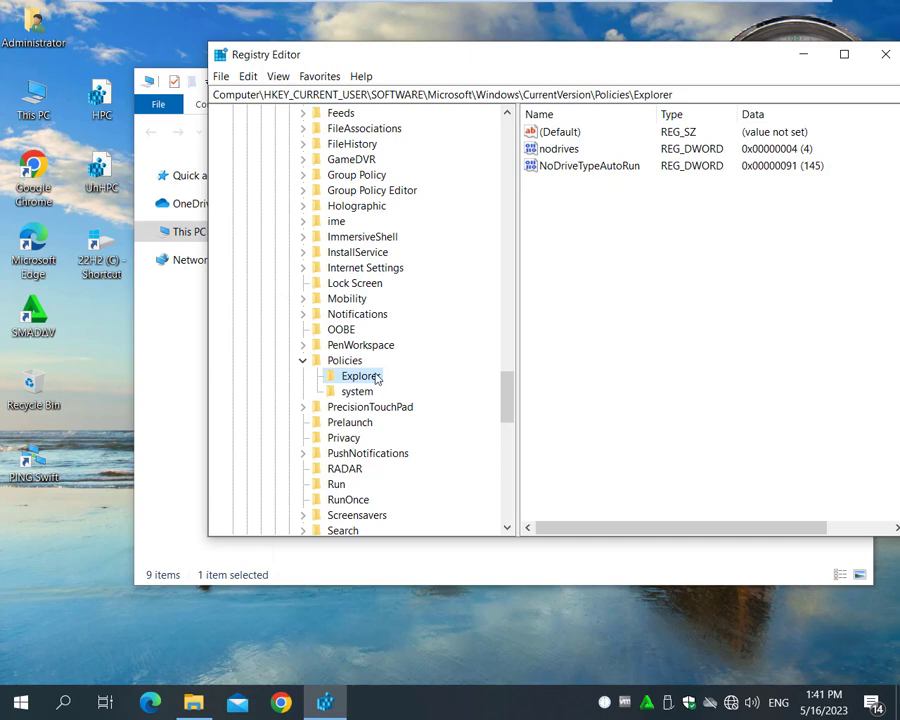
drag(750, 60, 680, 60)
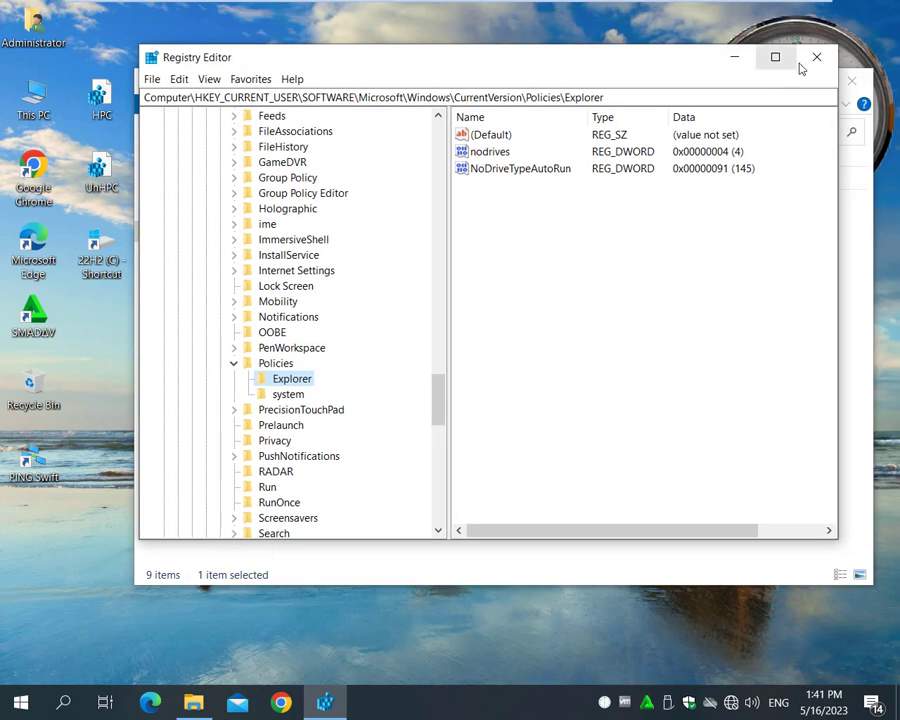
click(810, 58)
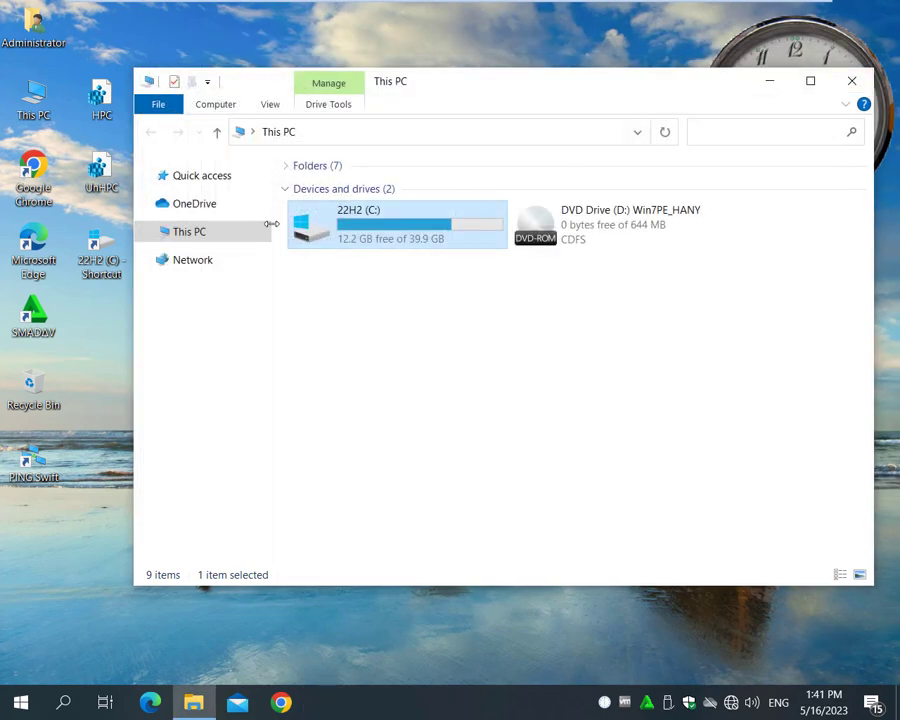
- Run UnHide Drive C on drive C and check the nodrives value in Registry Editor, closing the editor when done
right_click(320, 230)
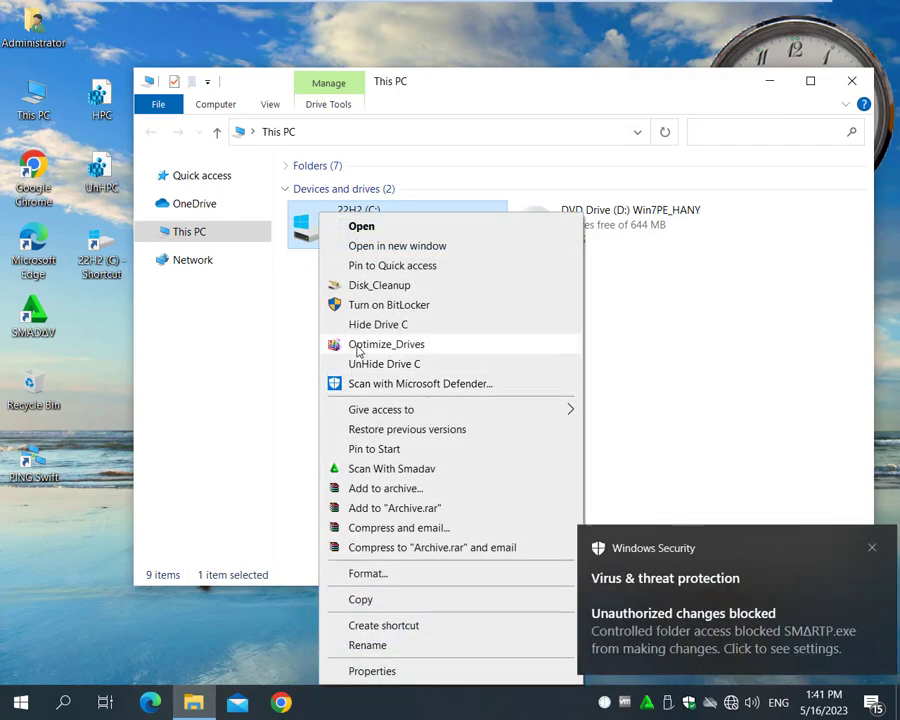
click(360, 366)
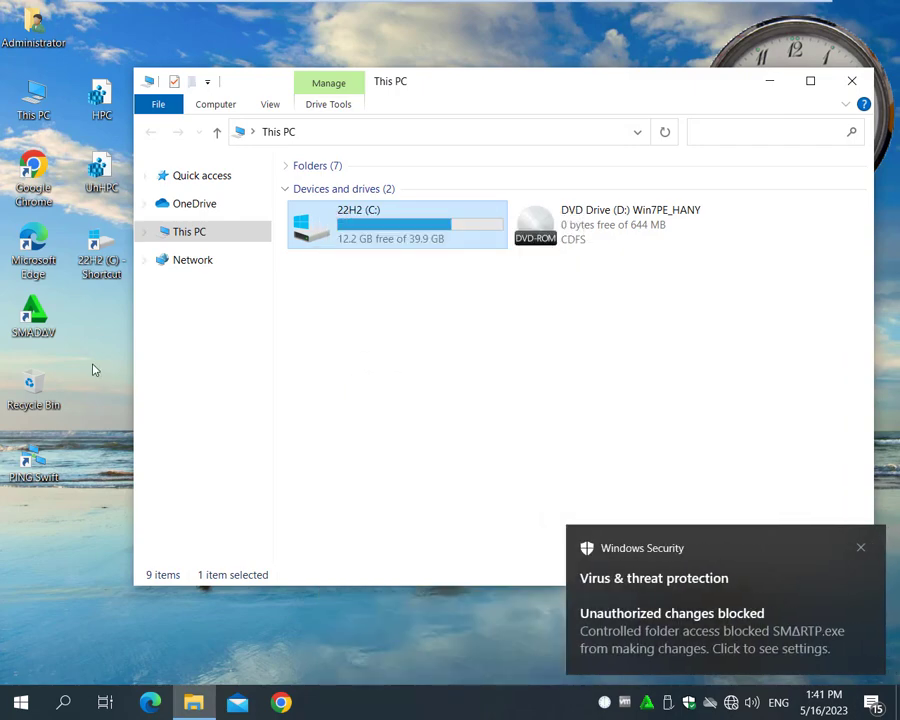
right_click(93, 369)
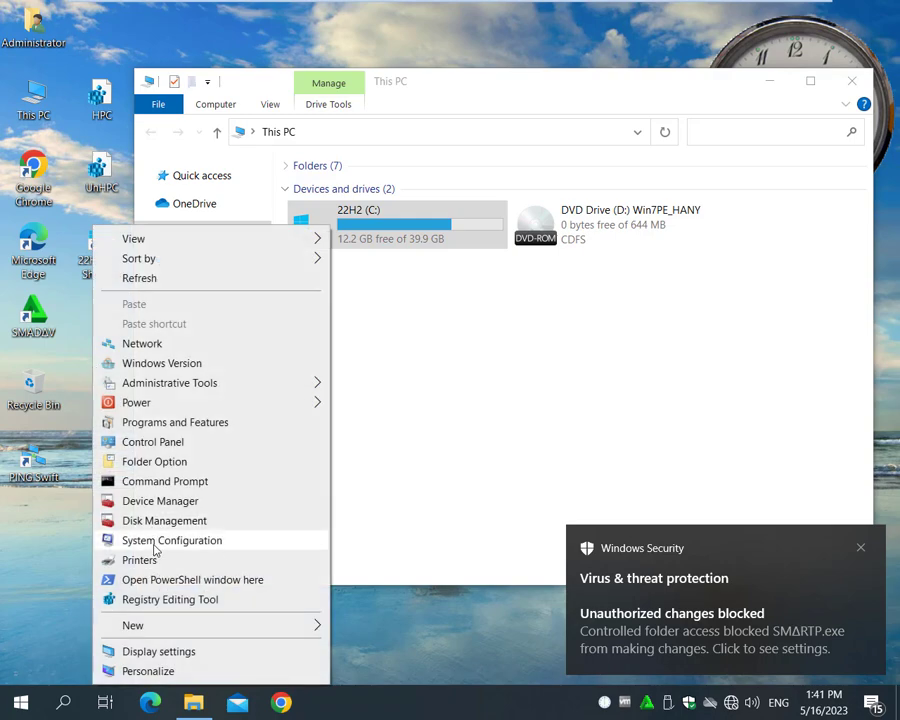
click(156, 601)
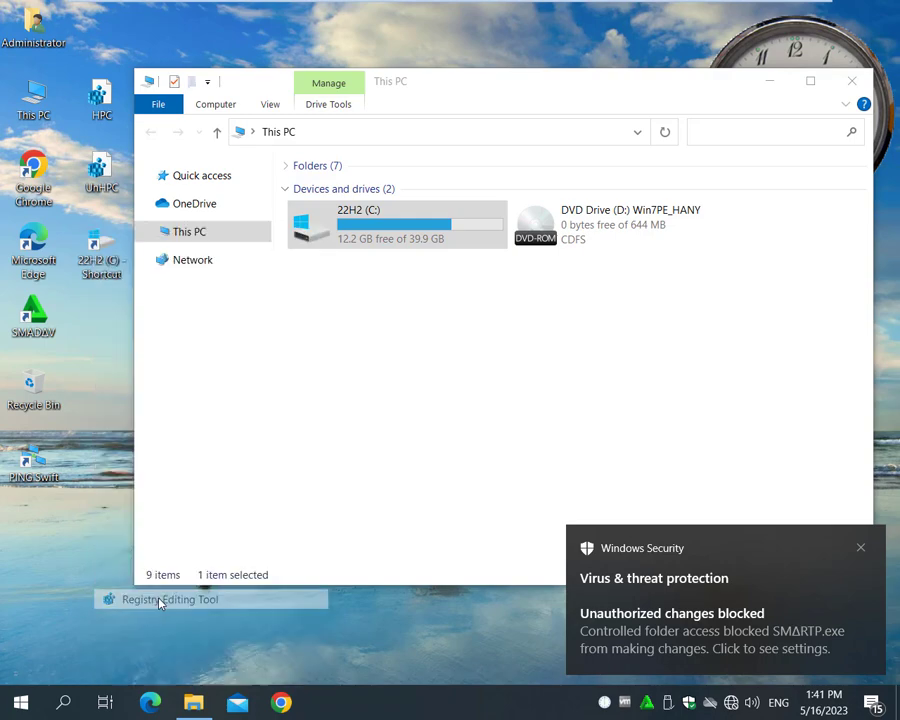
click(463, 58)
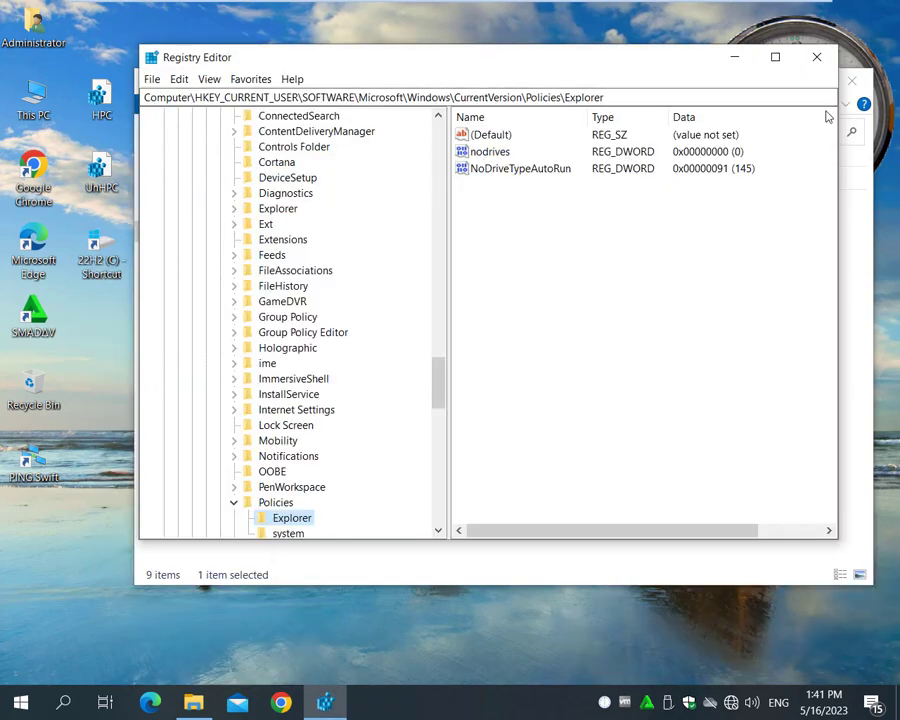
click(832, 63)
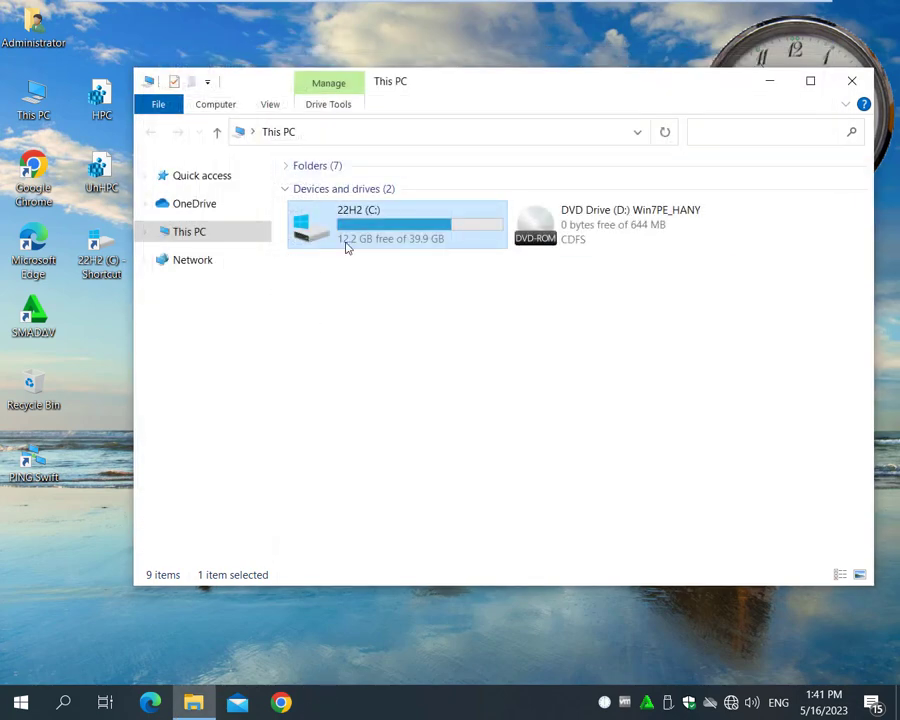
- Run Hide Drive C on drive C in This PC and refresh the view
right_click(352, 232)
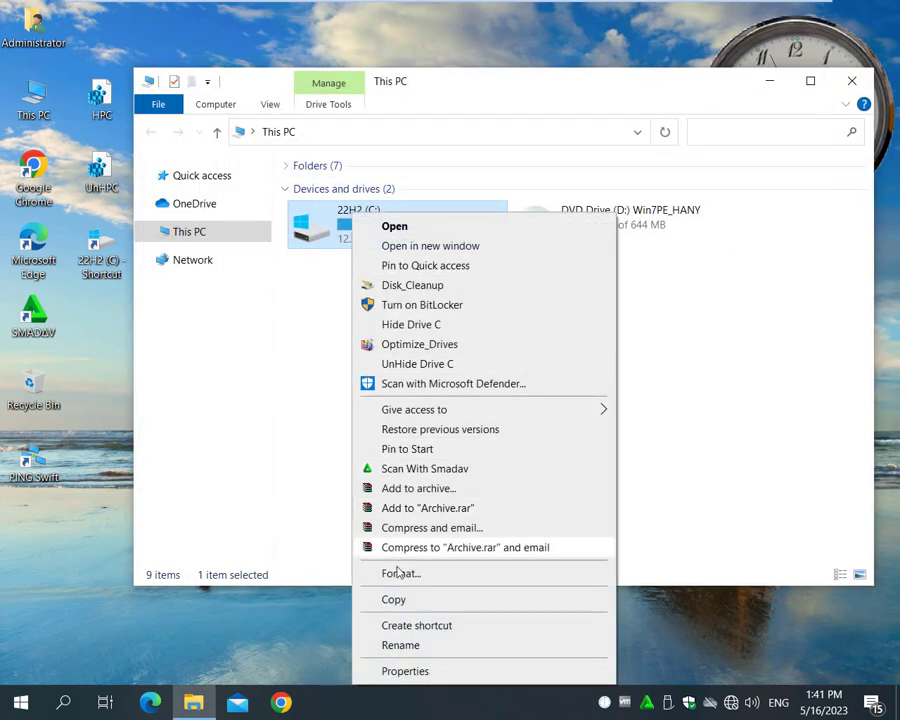
click(404, 326)
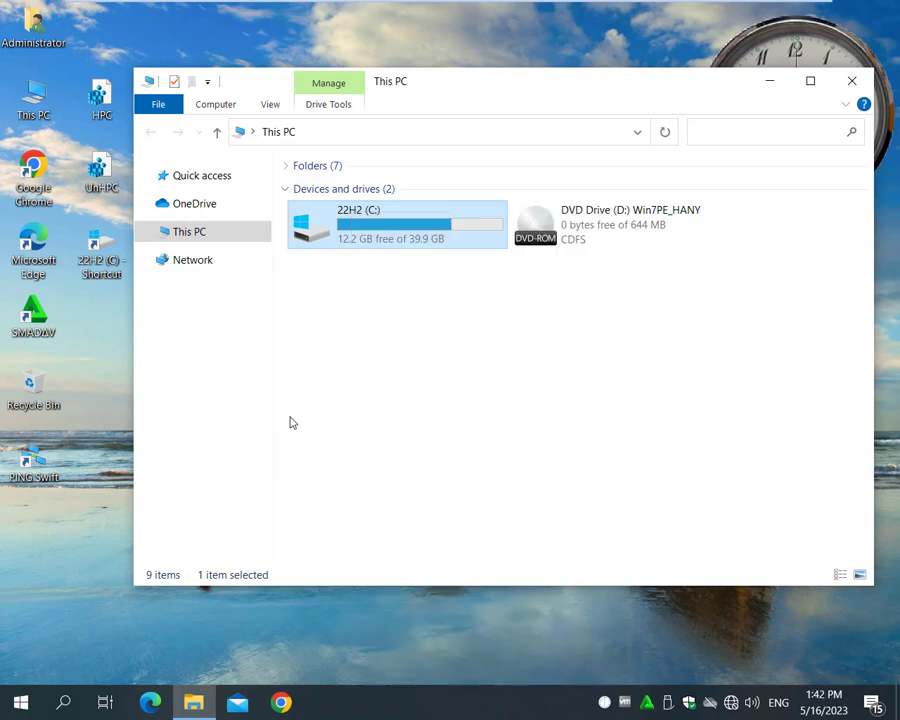
right_click(484, 394)
click(530, 459)
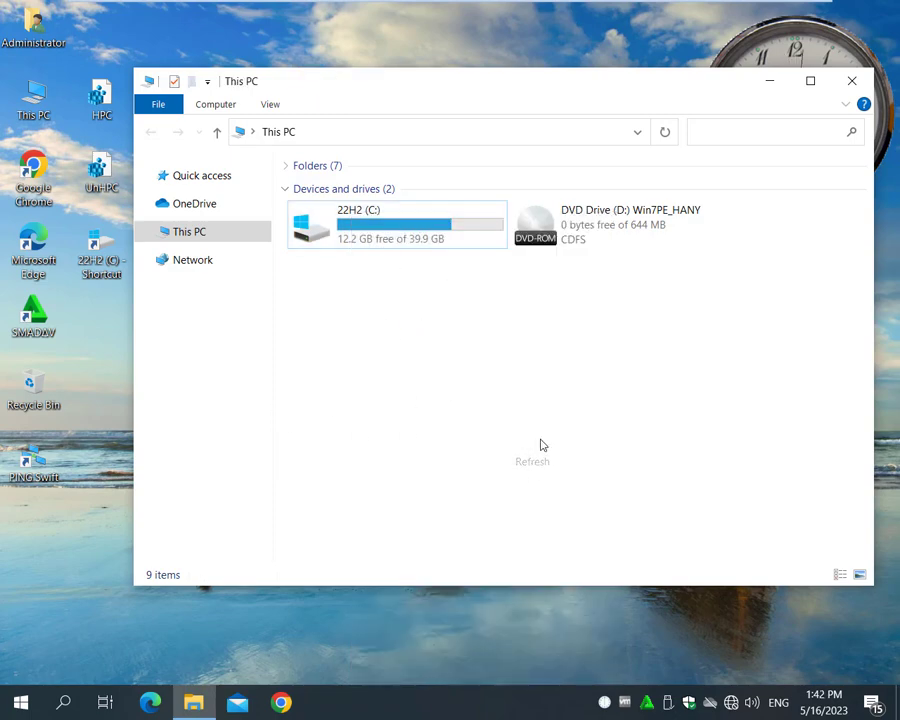
- Close This PC, sign out of Windows and sign back in to the Administrator account
click(858, 86)
right_click(450, 168)
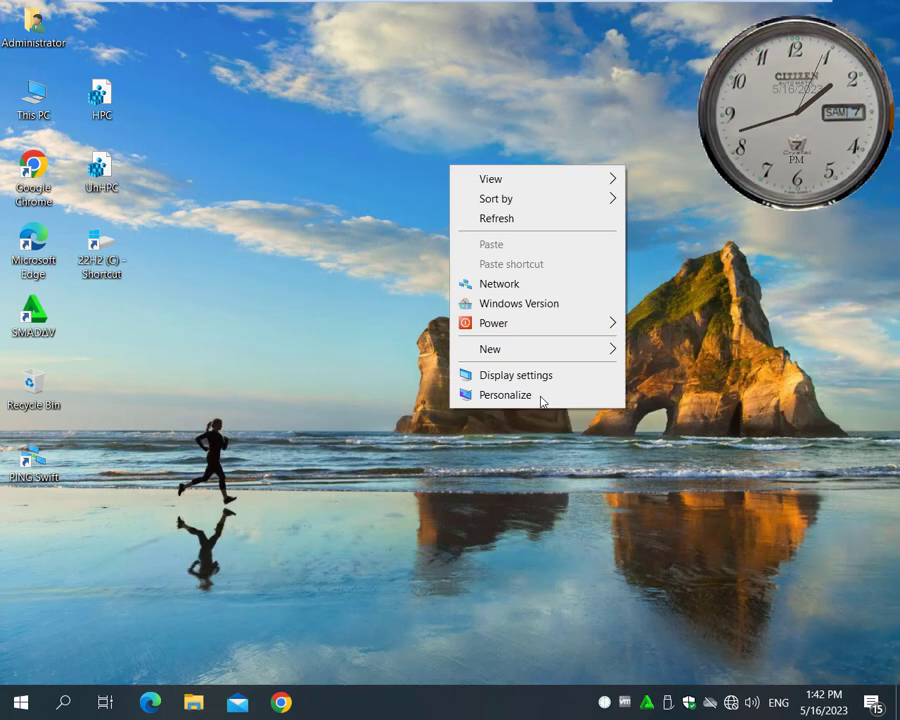
mouse_move(576, 331)
click(664, 383)
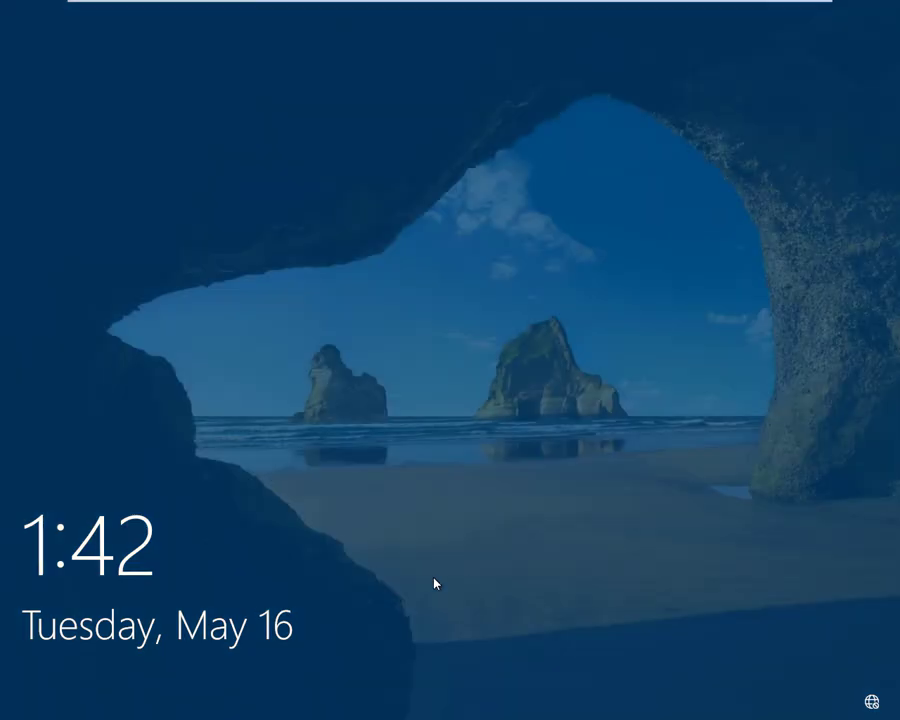
drag(433, 580, 382, 77)
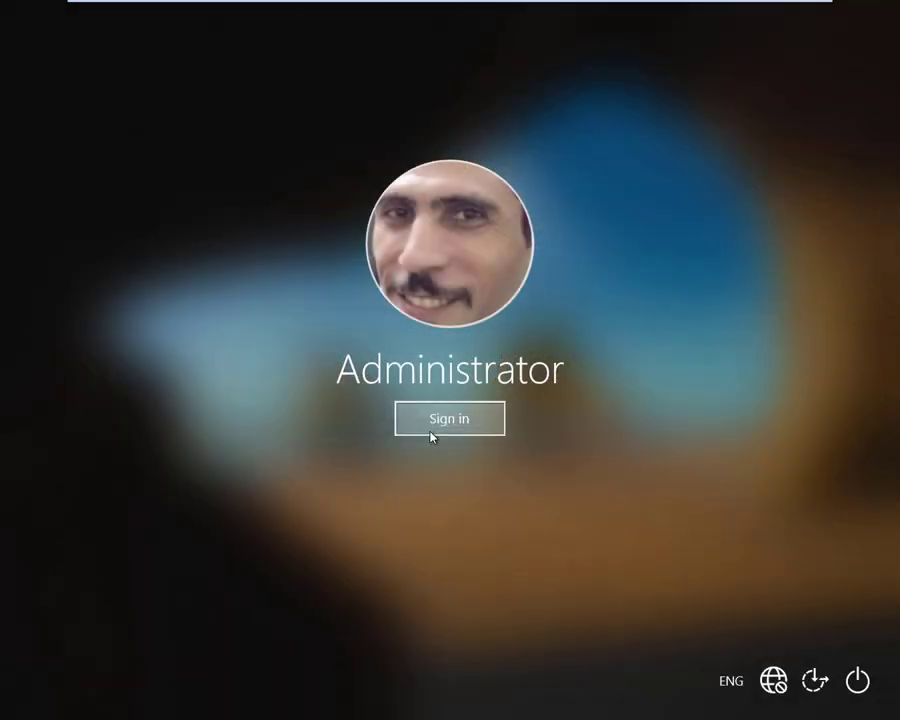
click(431, 432)
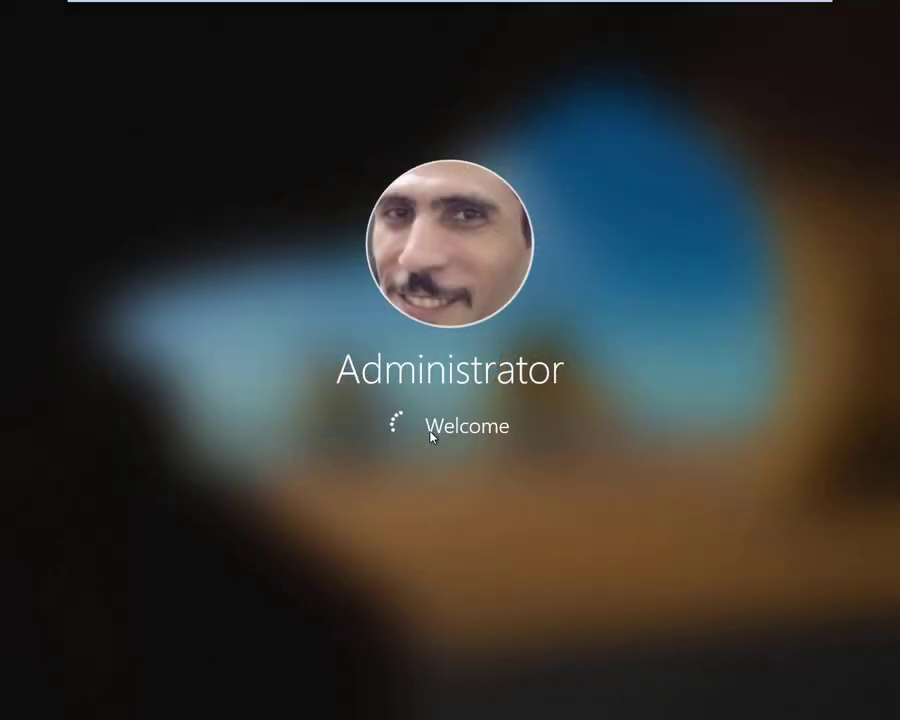
mouse_move(709, 2)
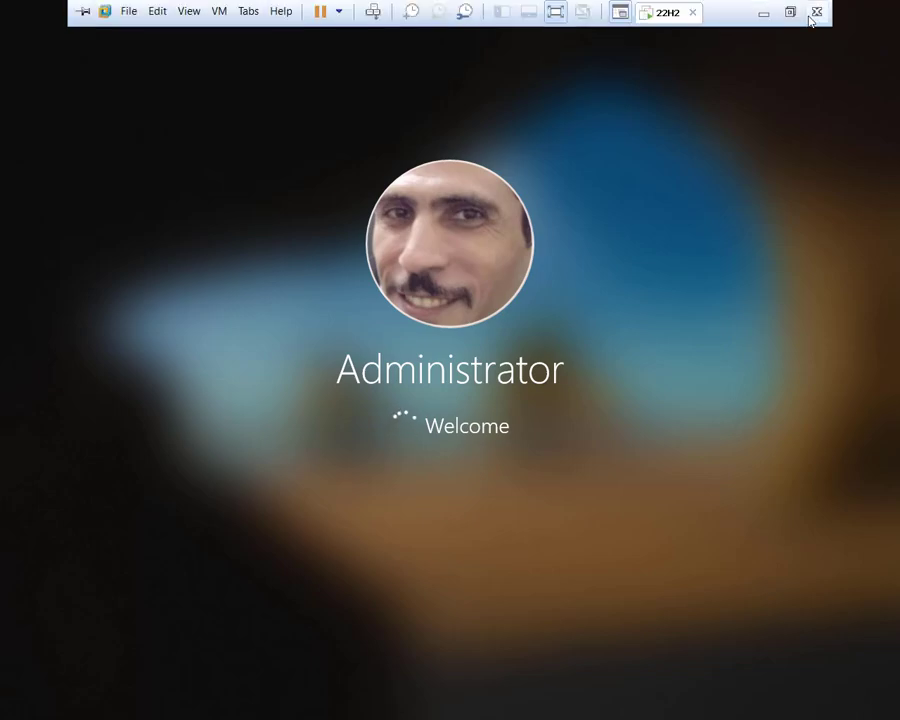
click(789, 13)
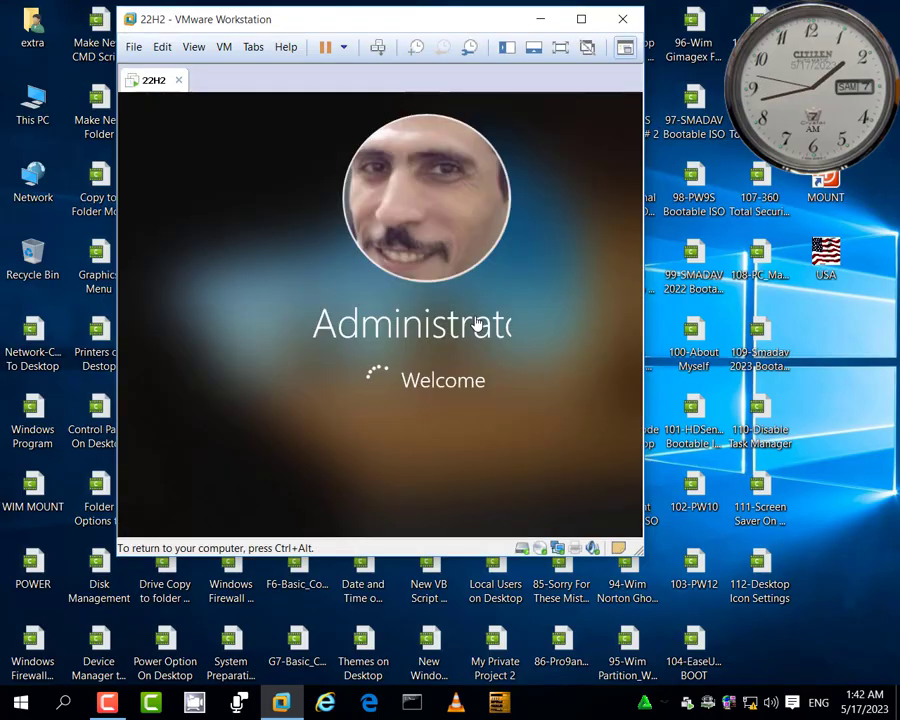
click(560, 48)
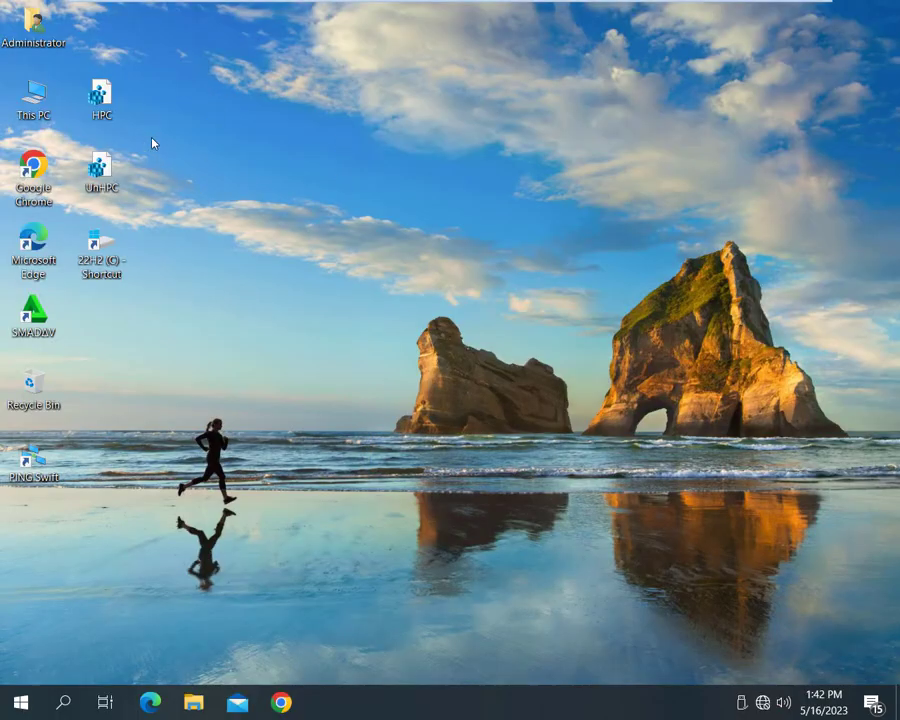
- Open This PC and refresh it to check whether drive C is listed
double_click(27, 96)
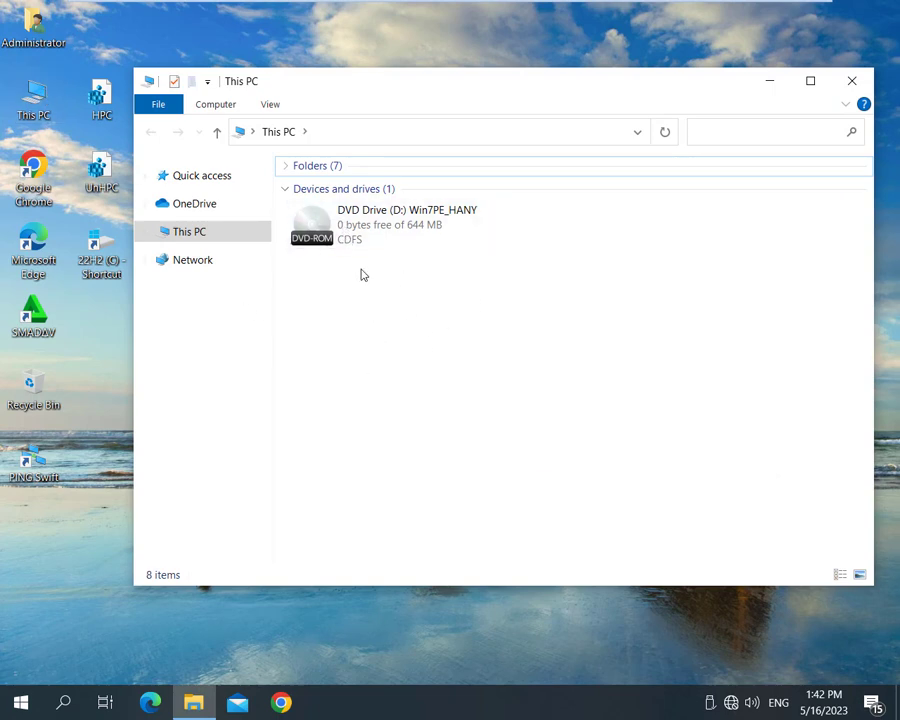
right_click(428, 348)
click(466, 427)
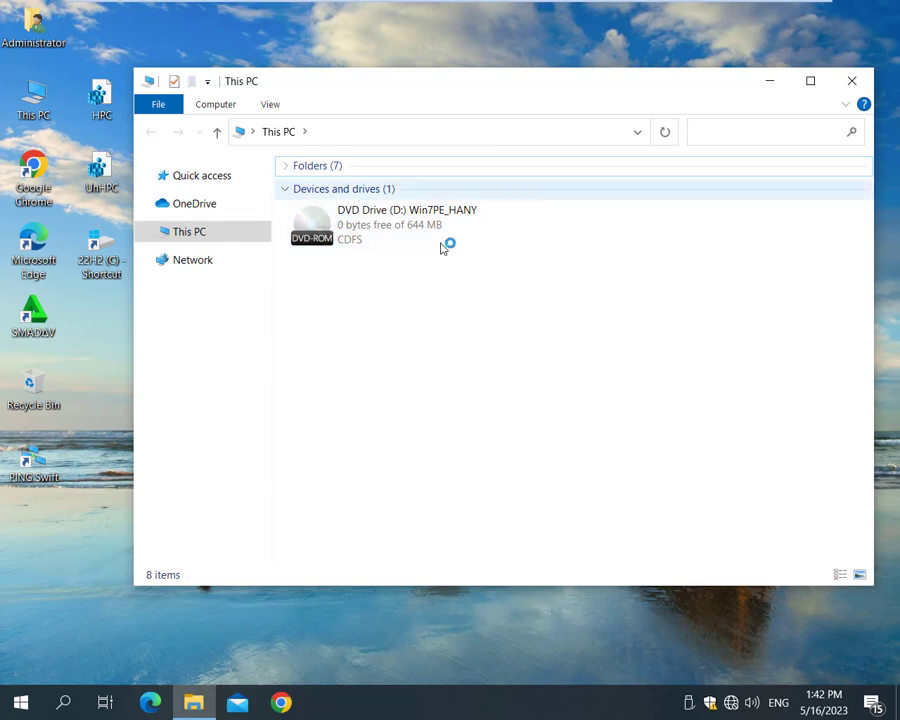
- Run UnHide Drive C from the context menu of DVD drive D in This PC
click(343, 229)
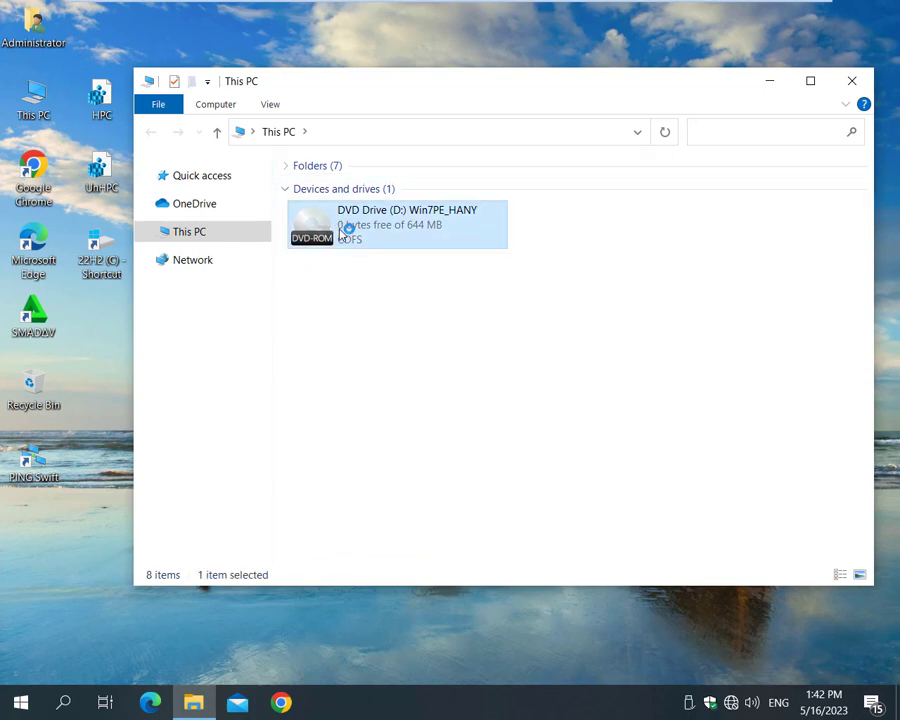
right_click(343, 227)
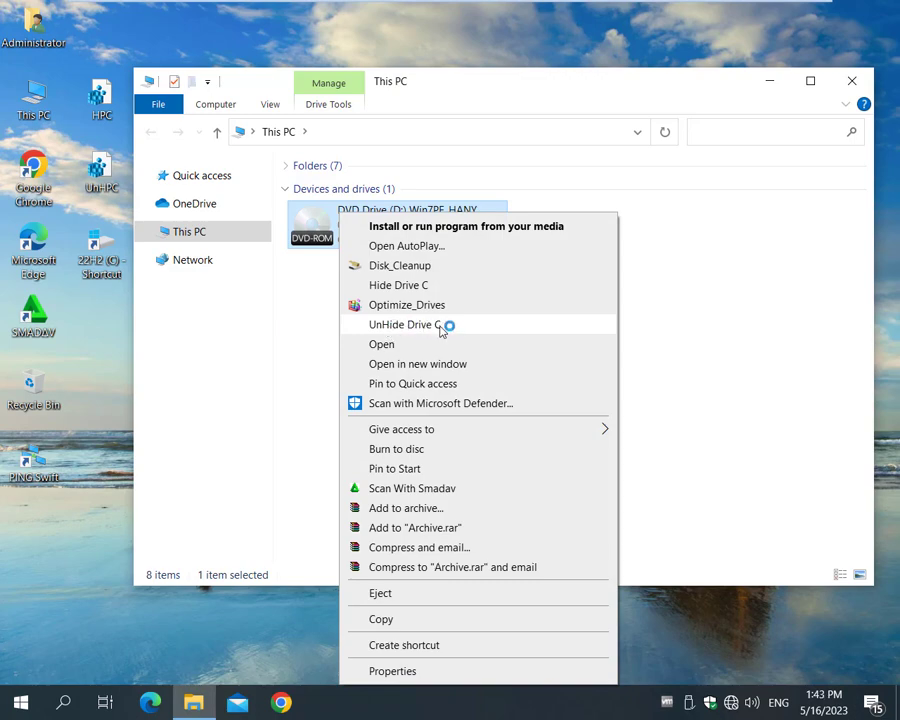
click(405, 325)
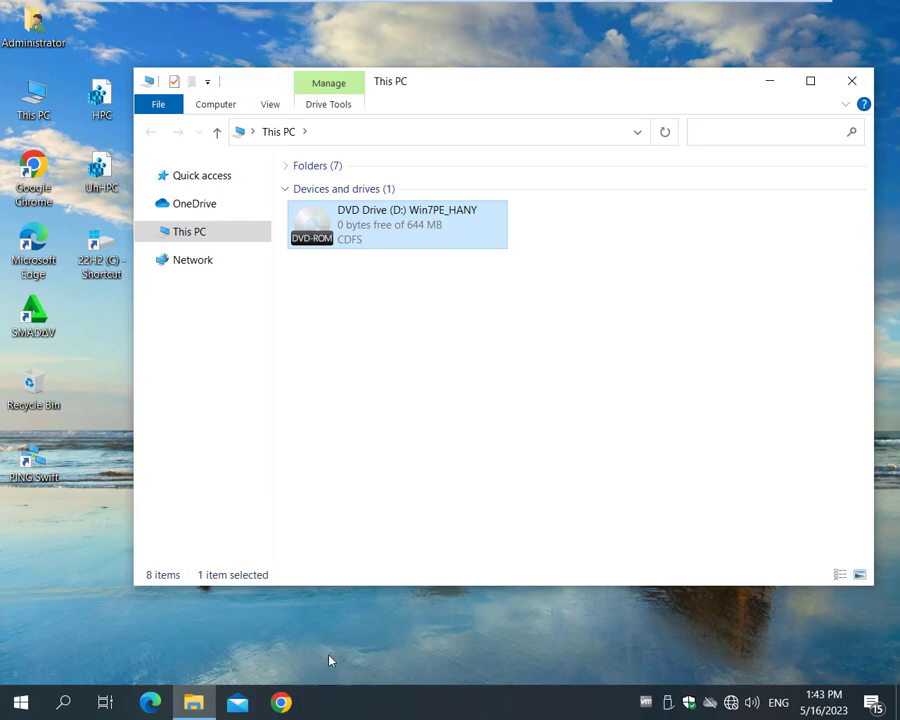
- Close This PC, sign out despite the DDE Server Window app still running, and sign in again
click(849, 81)
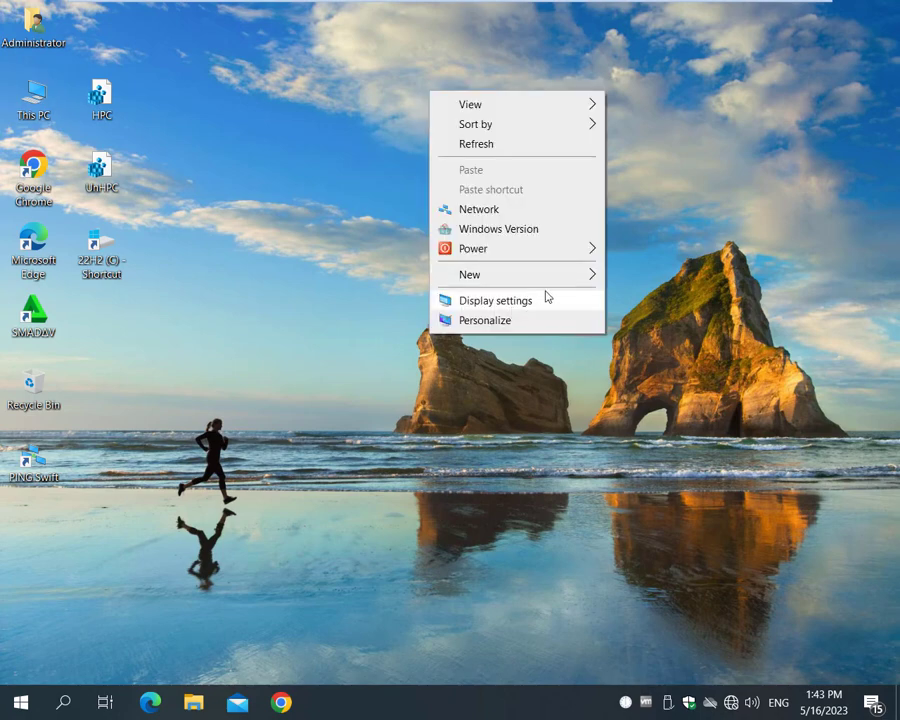
mouse_move(591, 255)
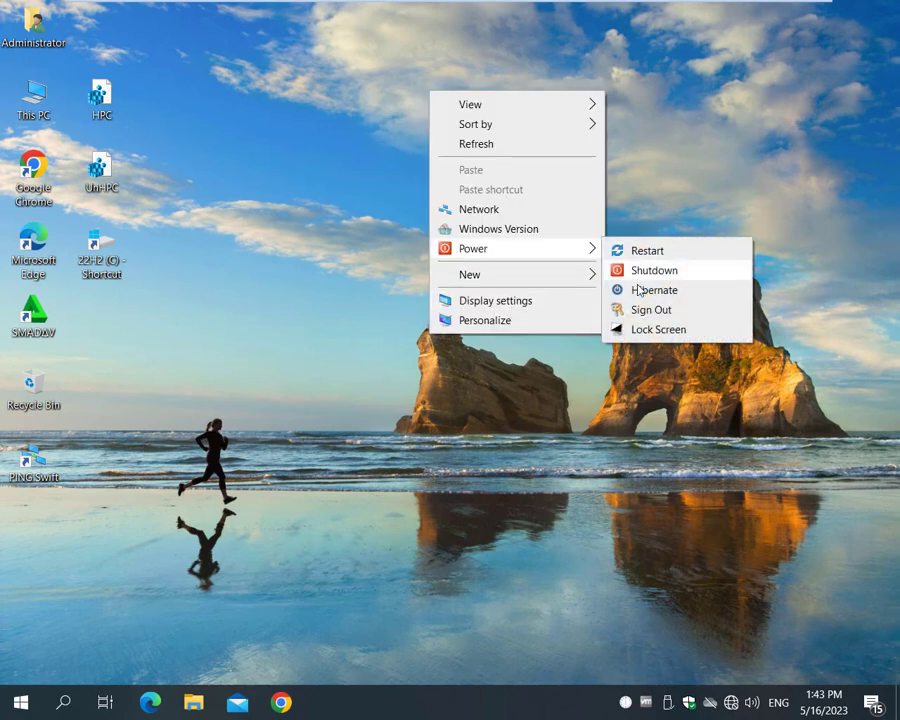
click(643, 317)
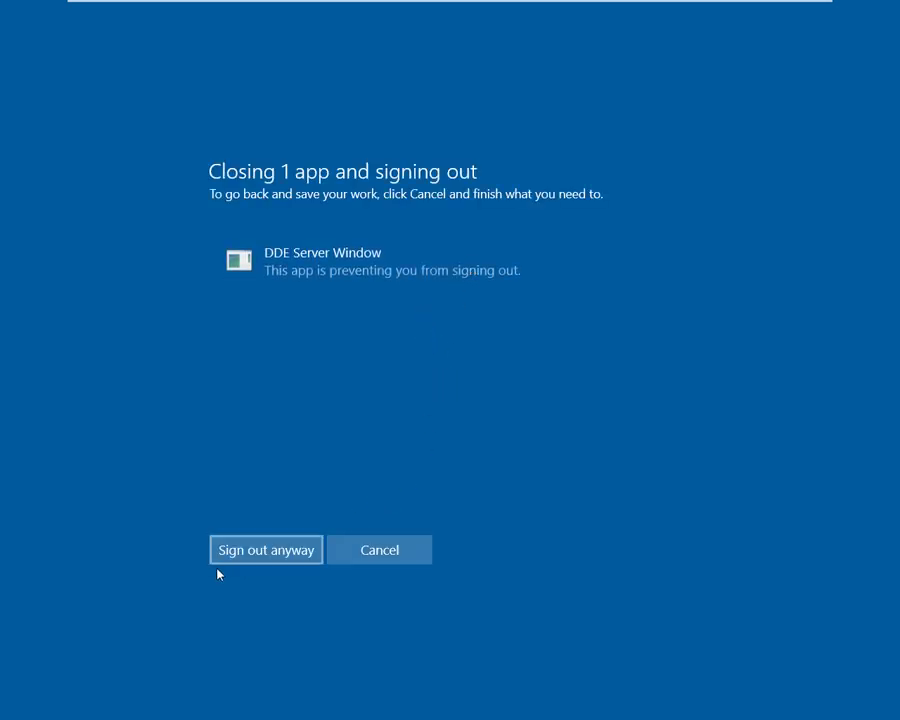
click(278, 547)
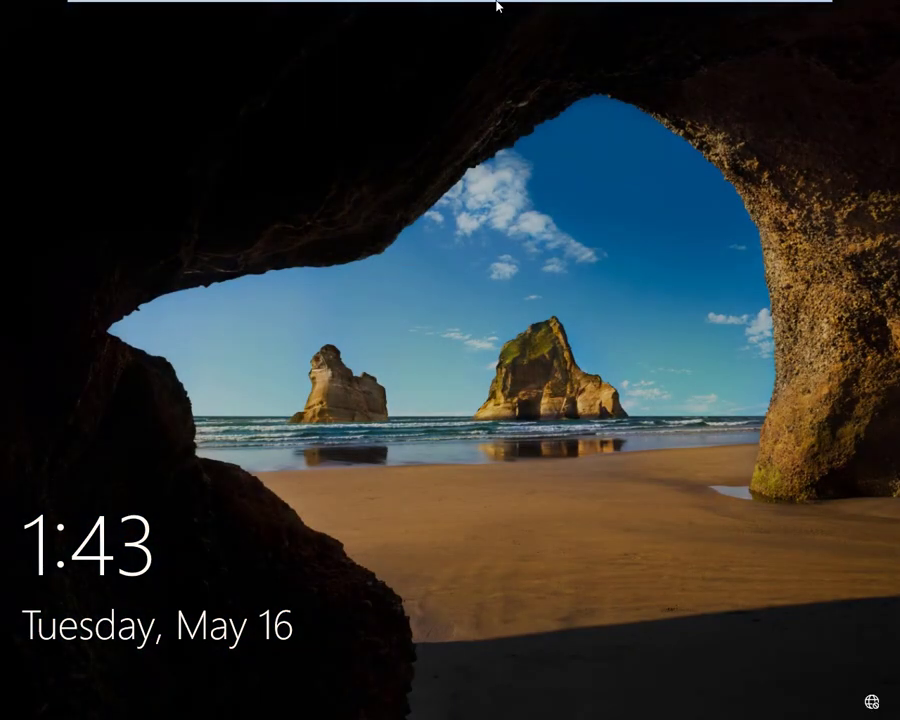
click(462, 541)
click(457, 430)
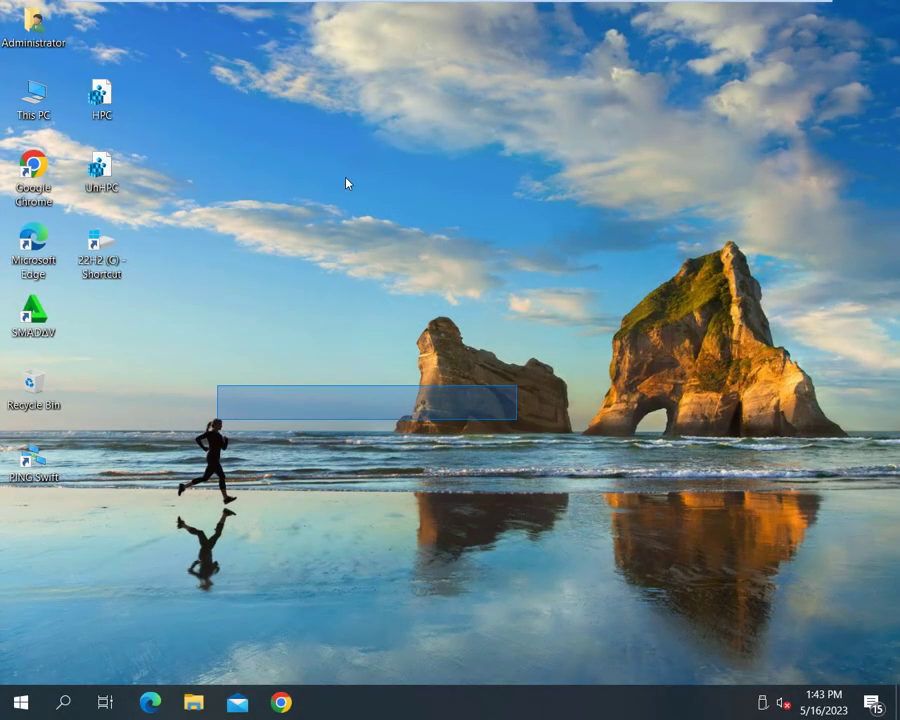
- Refresh the desktop, open This PC and check the context menu entries of drive C
right_click(252, 91)
click(265, 137)
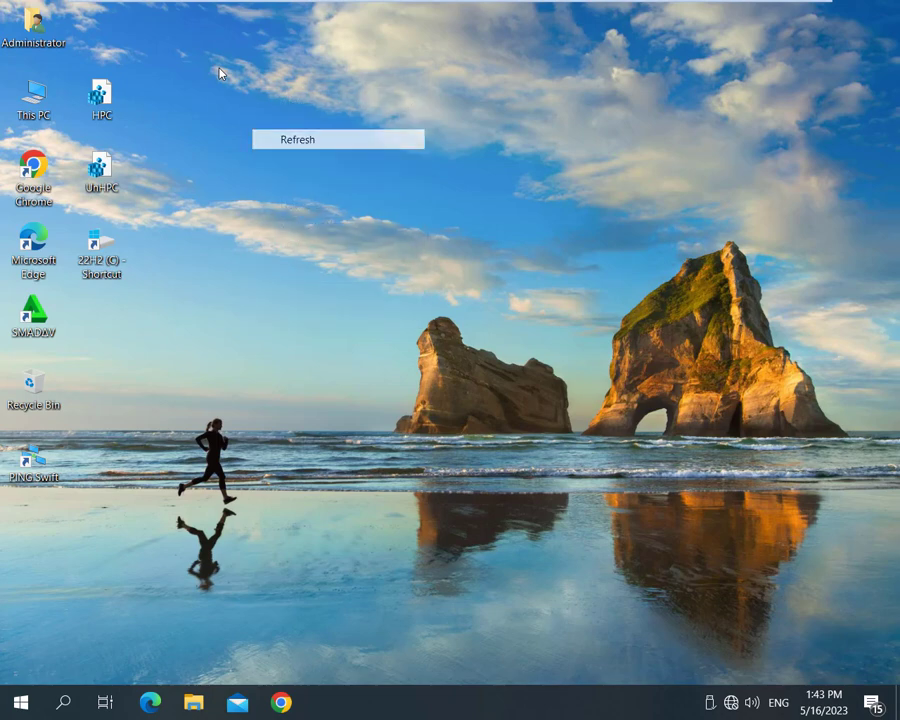
double_click(40, 100)
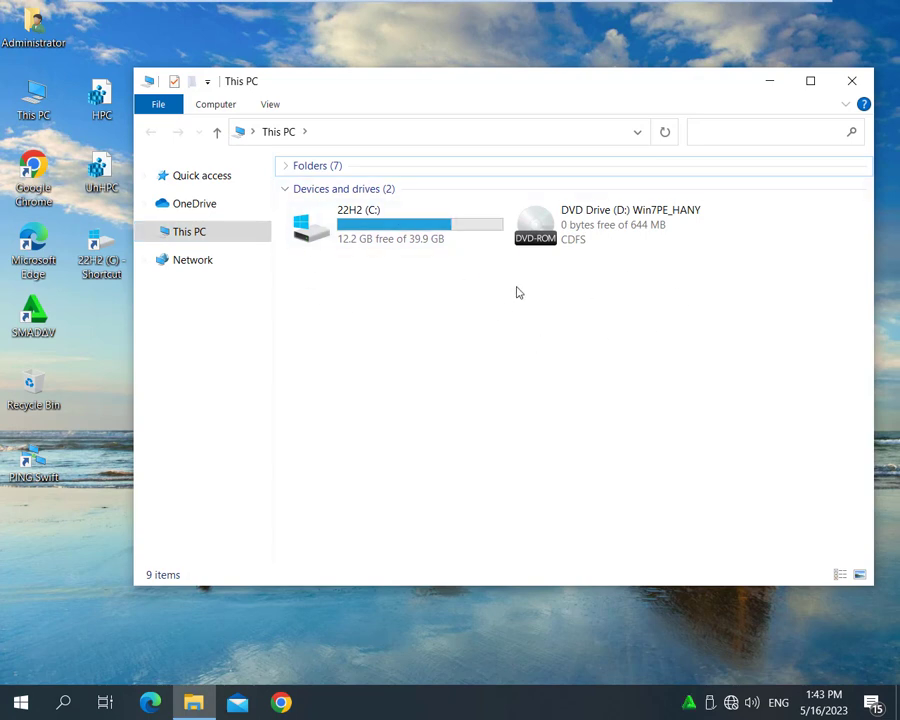
click(367, 220)
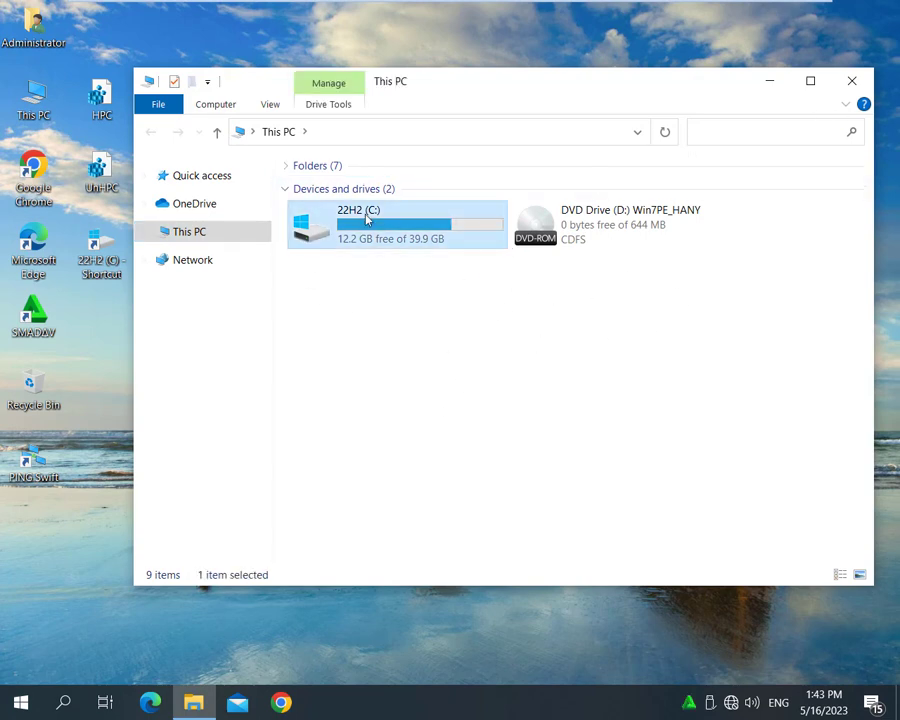
right_click(367, 218)
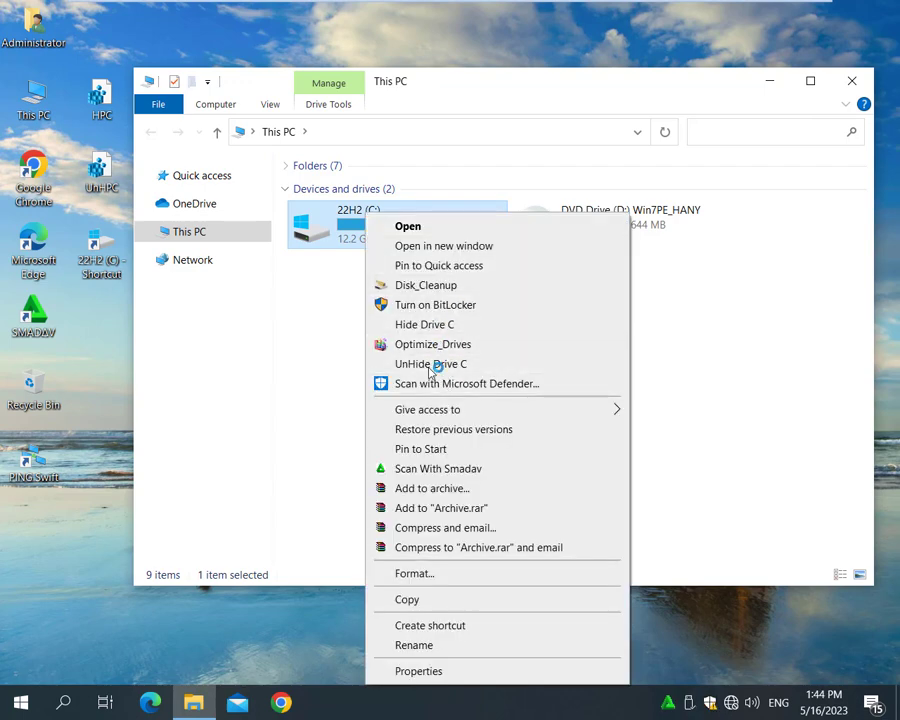
- Review the Hide Drive C and UnHide Drive C entries in drive C's standard context menu in This PC
click(667, 364)
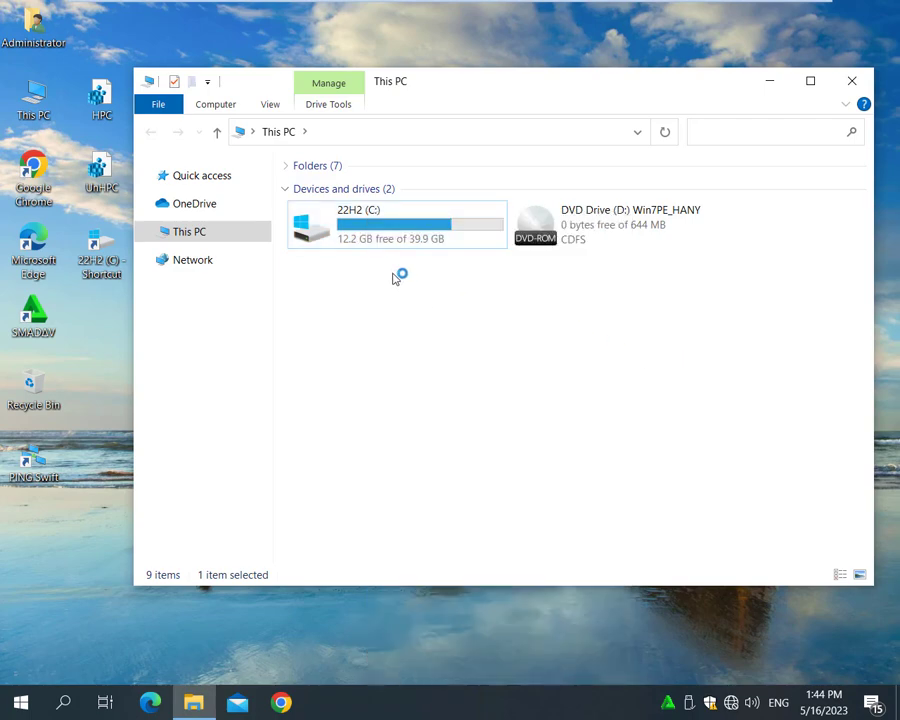
click(360, 237)
right_click(360, 237)
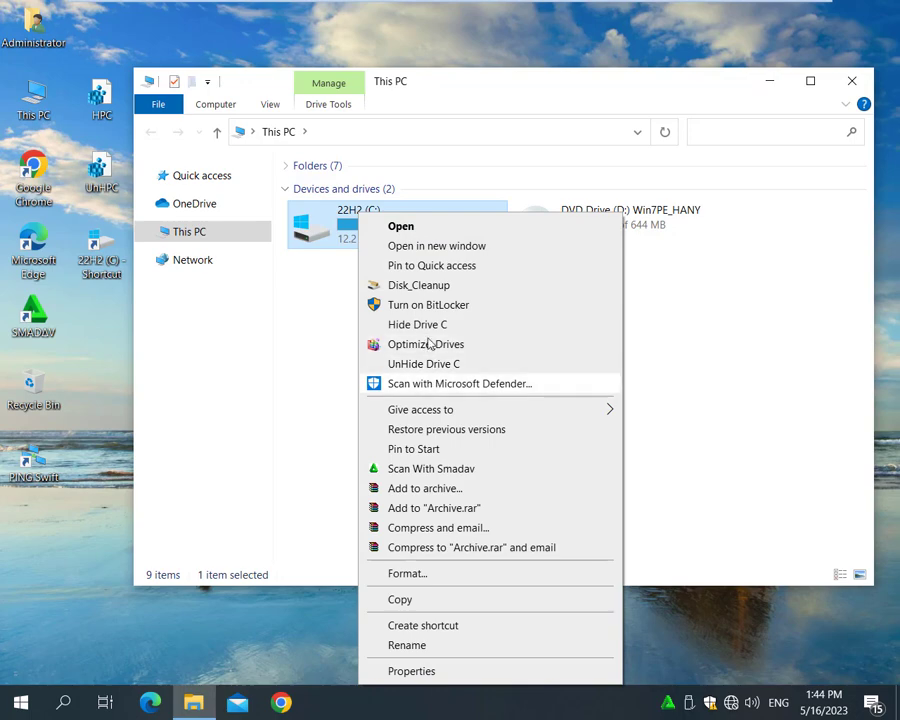
click(320, 325)
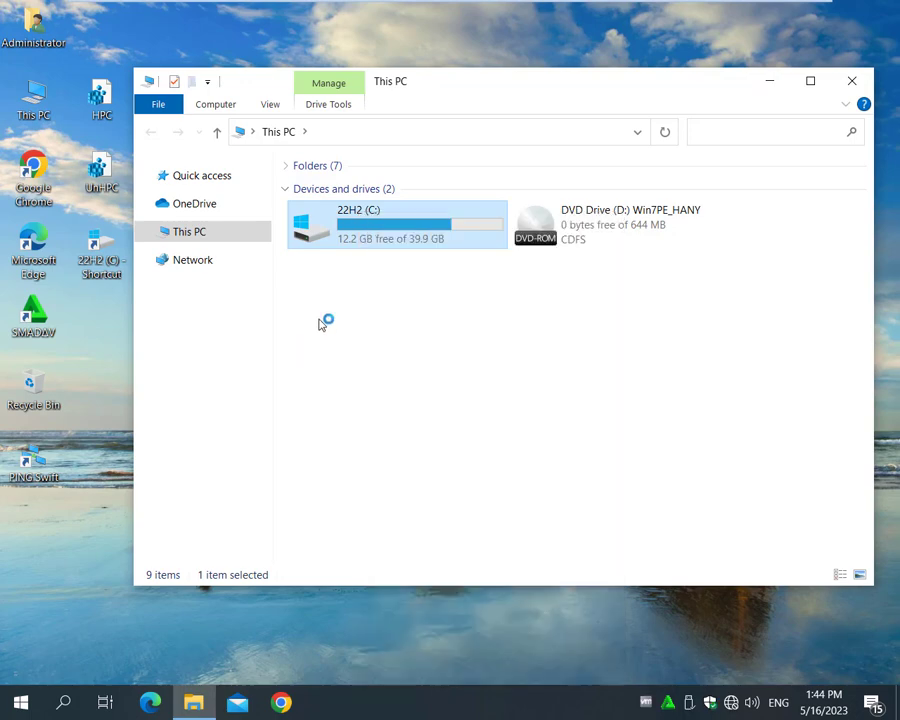
right_click(323, 234)
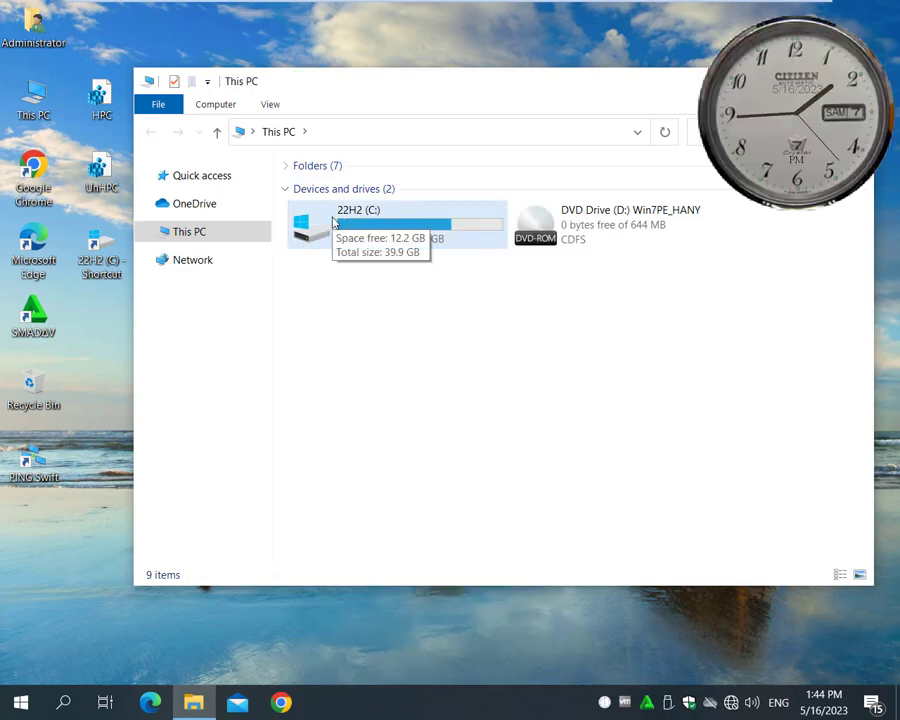
right_click(333, 220)
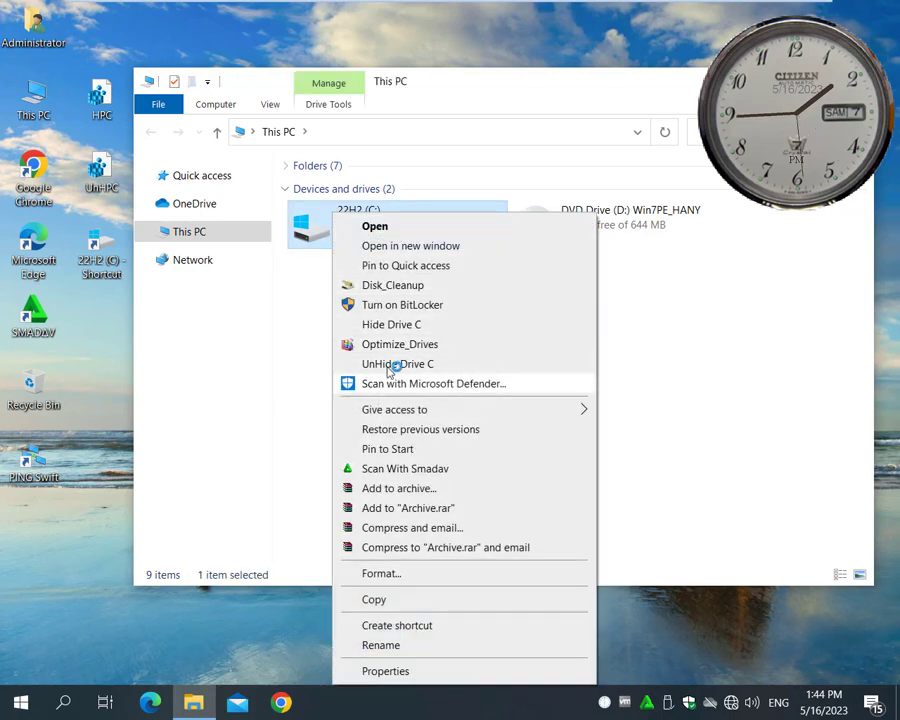
click(625, 348)
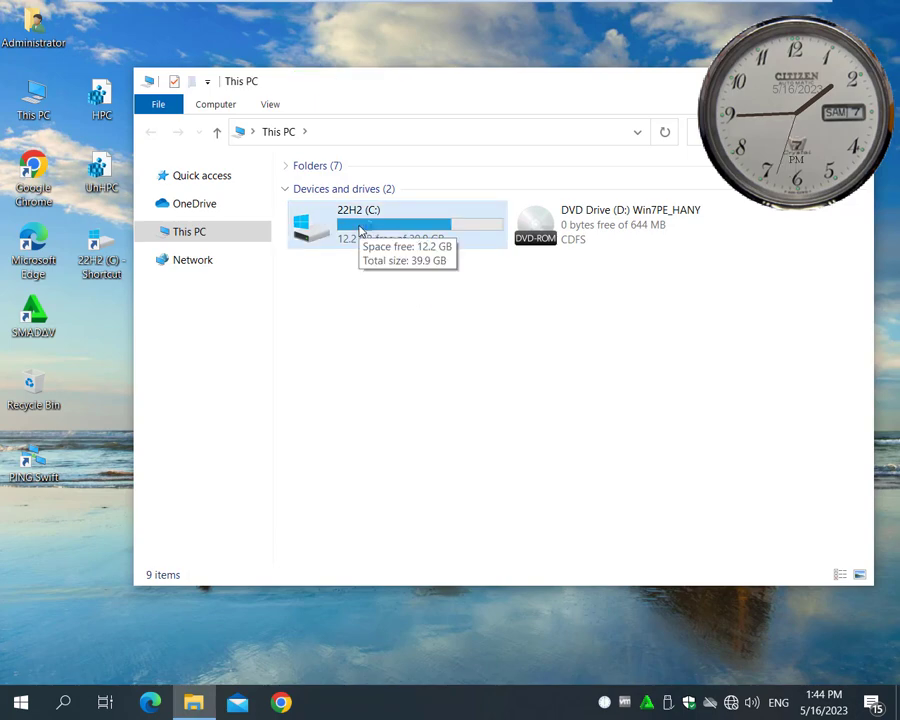
- Compare drive C's extended context menu with its standard one, and check the context menu entries of DVD drive D
right_click(360, 230)
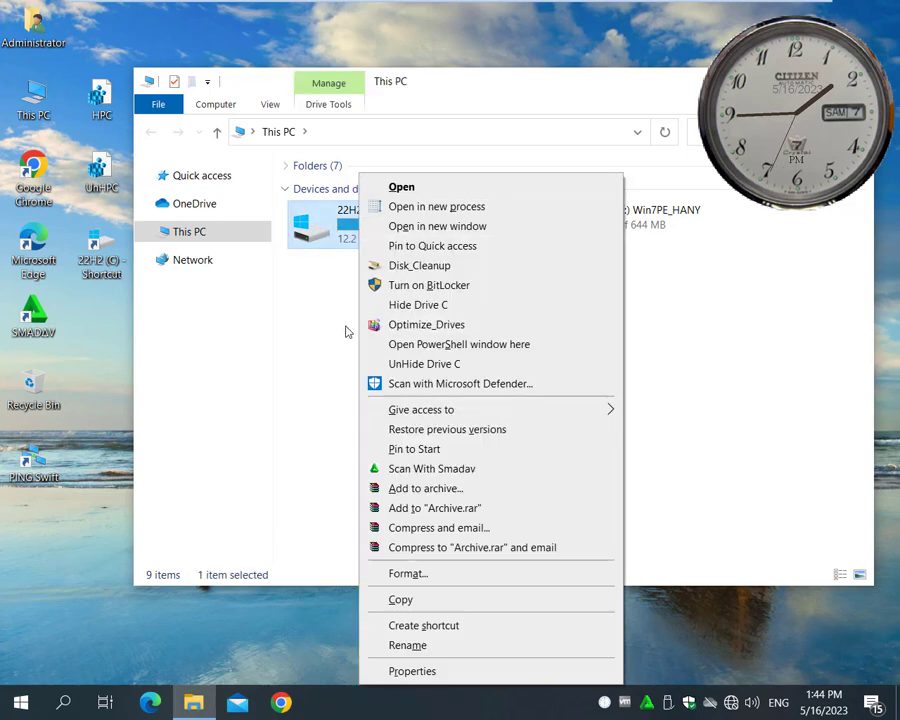
click(281, 352)
right_click(337, 216)
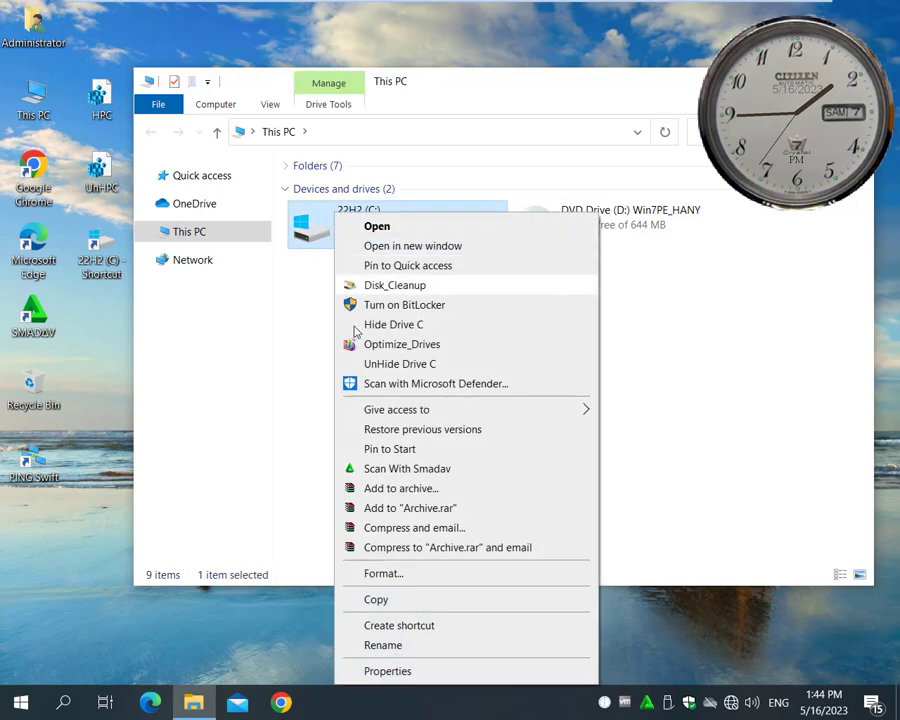
click(290, 342)
click(324, 240)
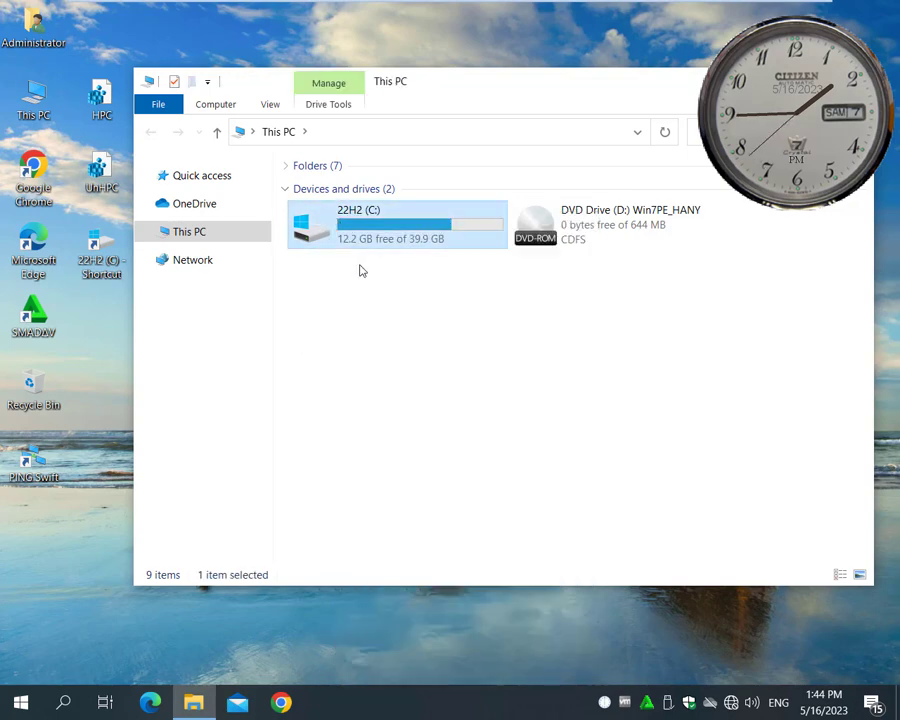
right_click(338, 250)
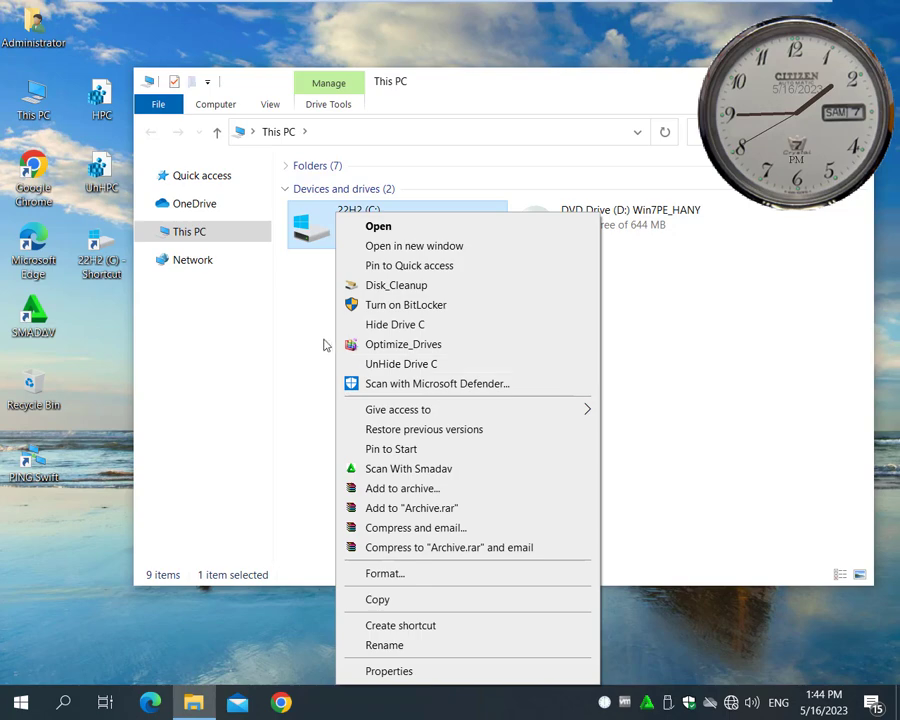
click(394, 326)
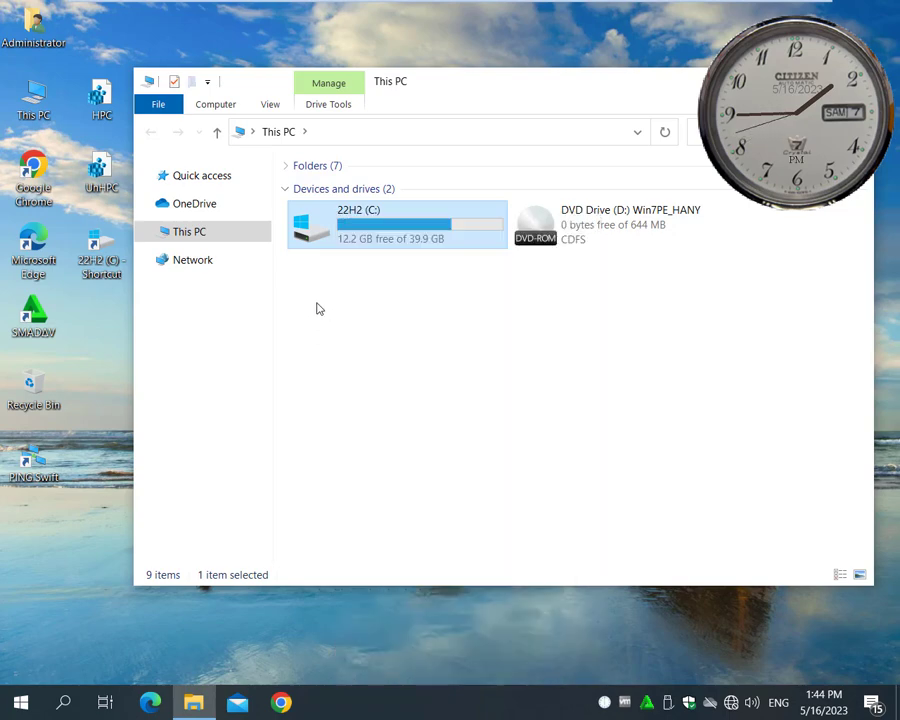
right_click(337, 226)
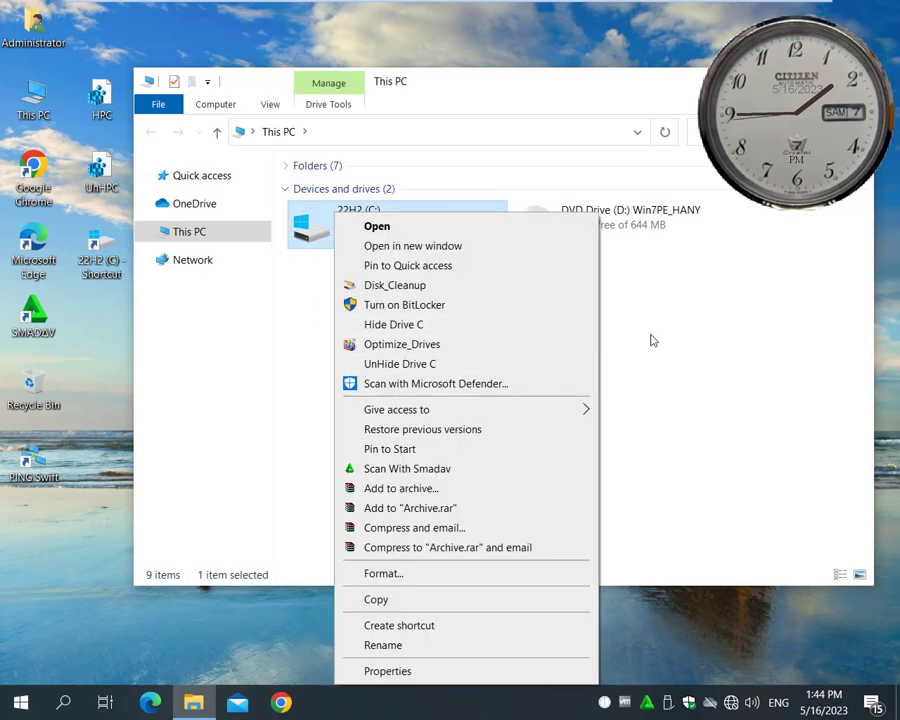
click(651, 341)
right_click(544, 214)
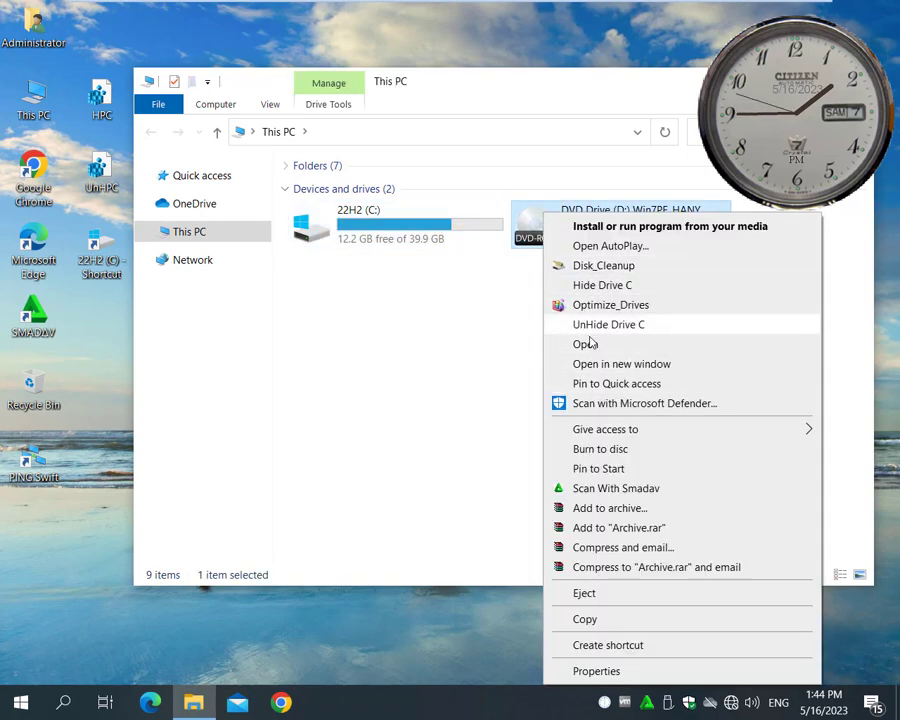
click(498, 342)
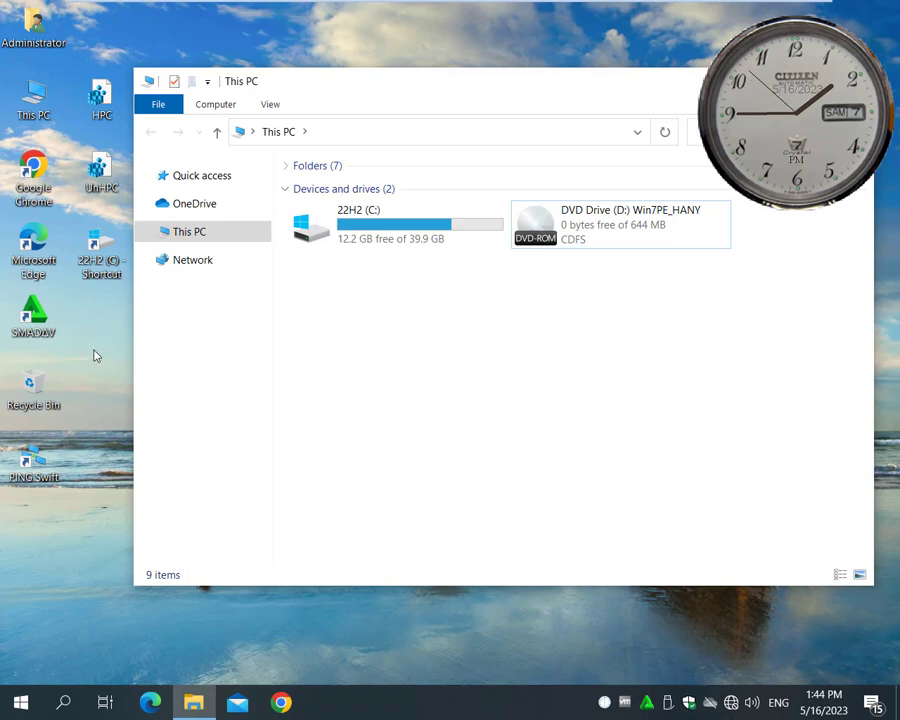
- Open the Registry Editor and expand the key HKEY_CLASSES_ROOT\Drive\shell
right_click(95, 353)
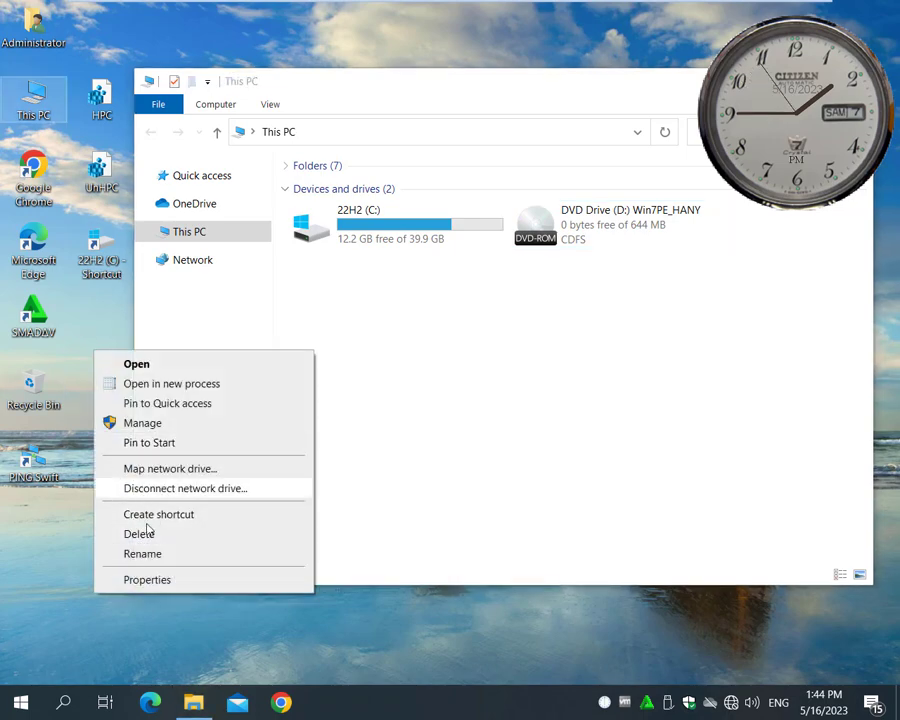
click(80, 457)
right_click(89, 454)
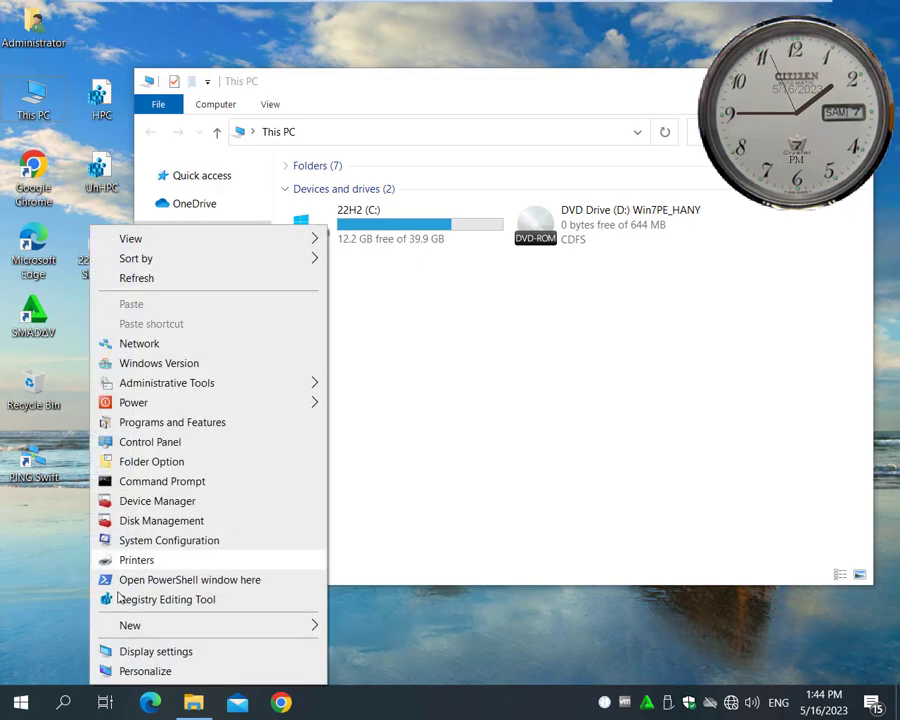
click(125, 598)
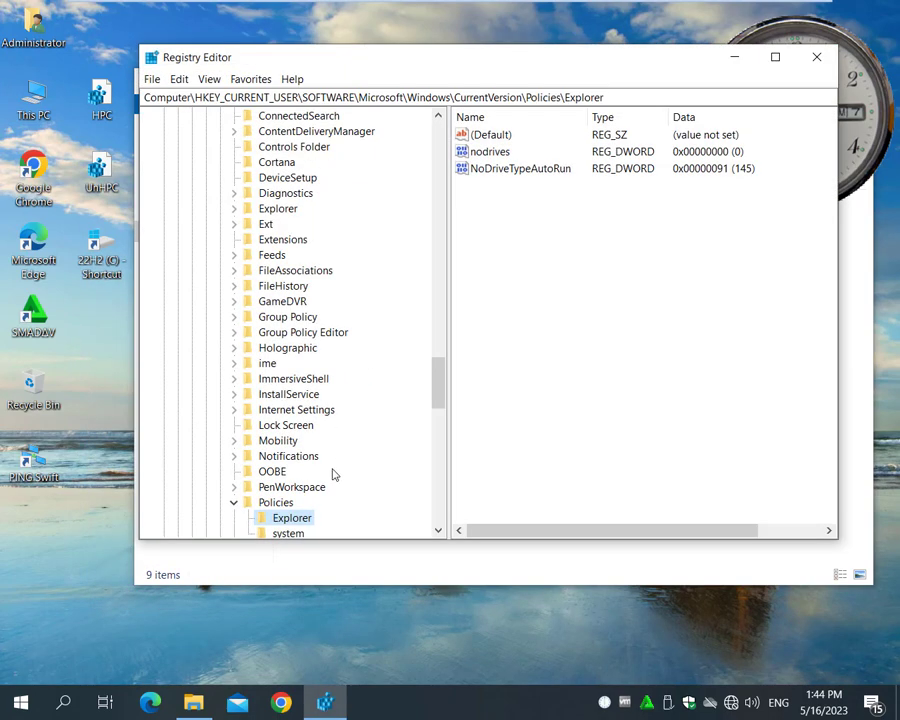
drag(434, 392, 423, 150)
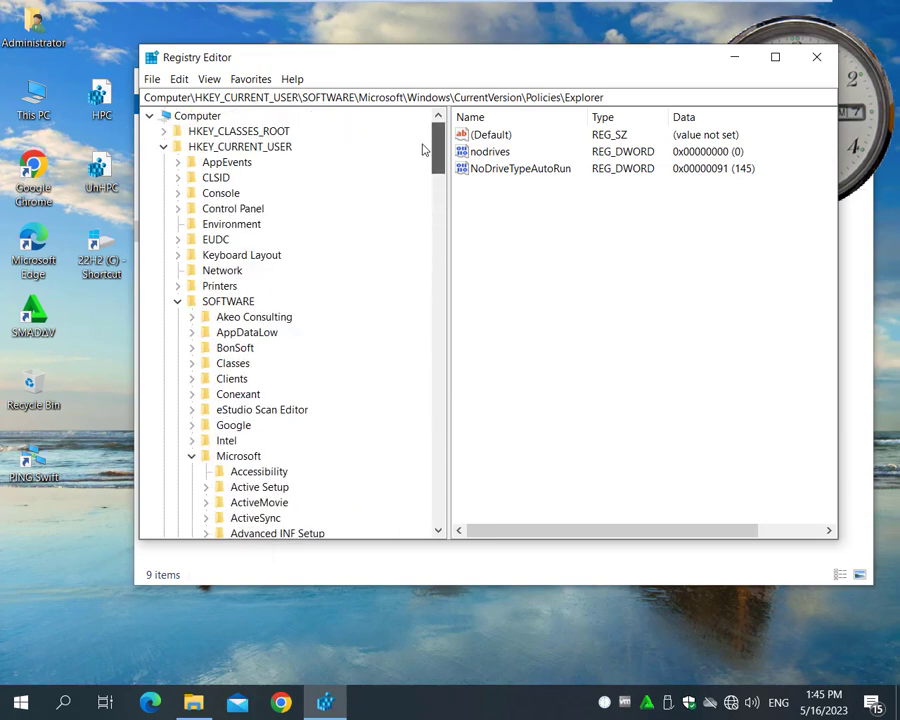
click(228, 132)
key(Right)
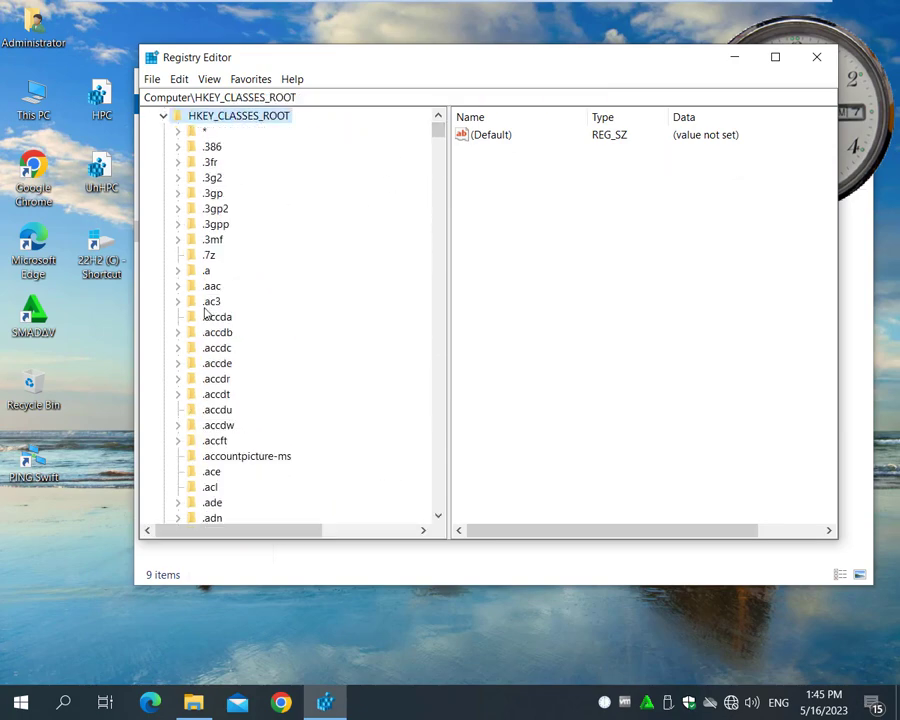
text(dr)
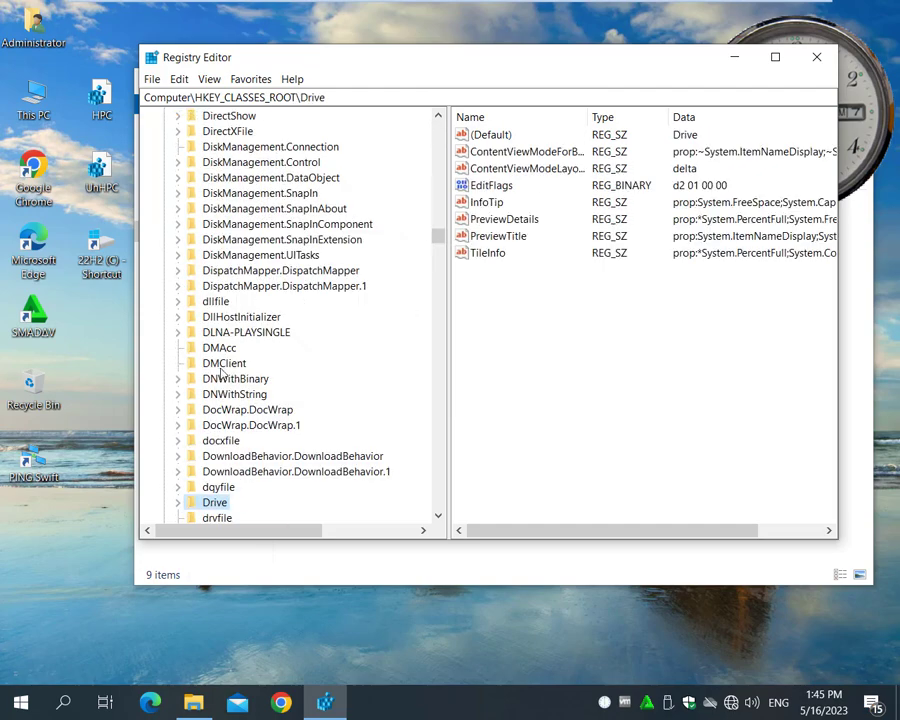
scroll(230, 418, down, 2)
double_click(213, 411)
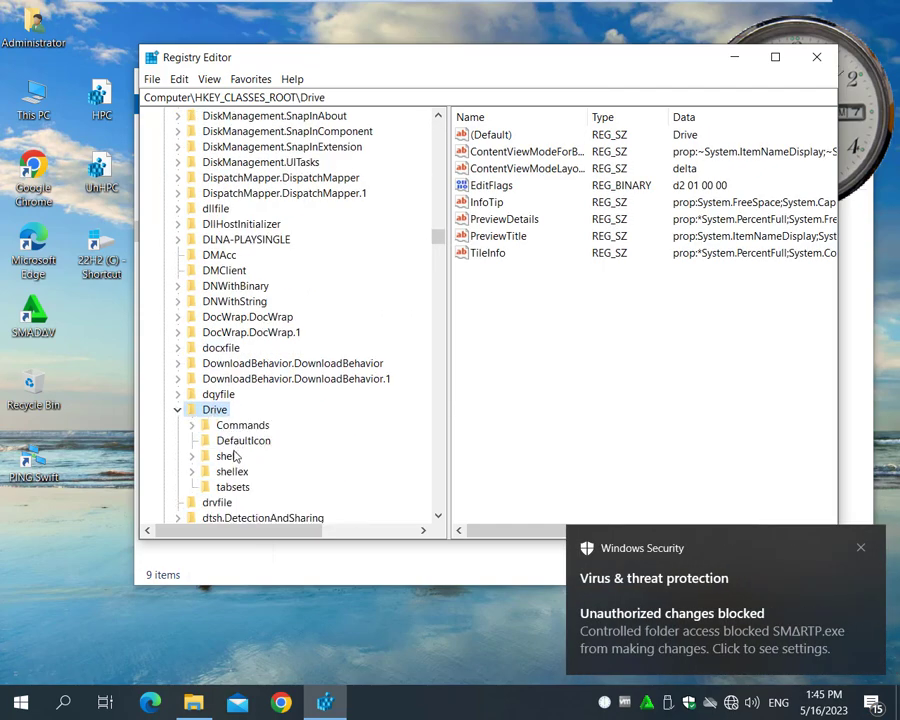
double_click(221, 456)
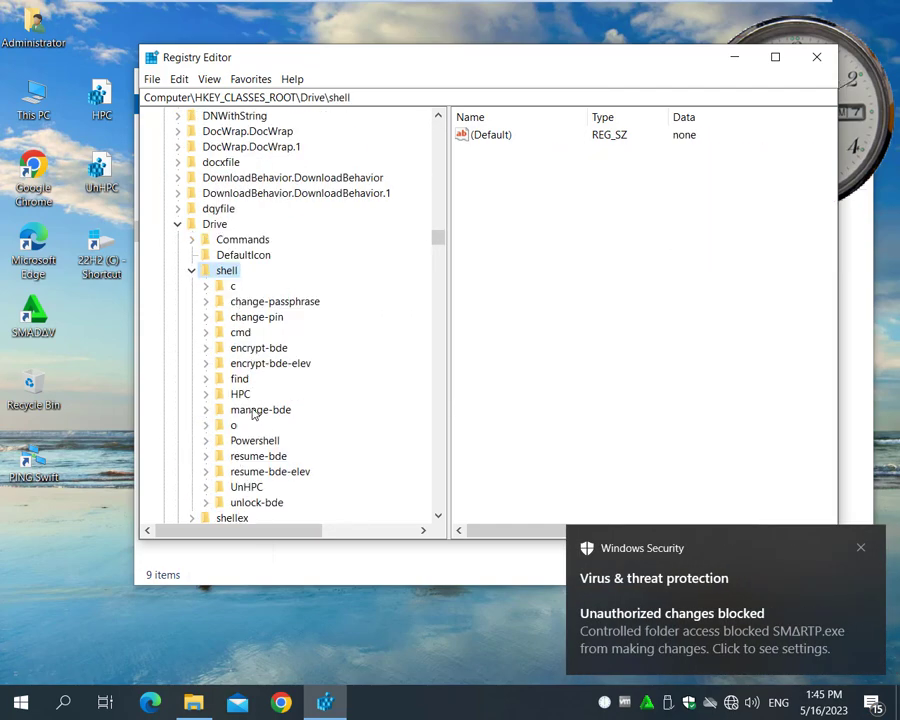
- Add a string value named extended to the HPC key under Drive\shell
click(240, 395)
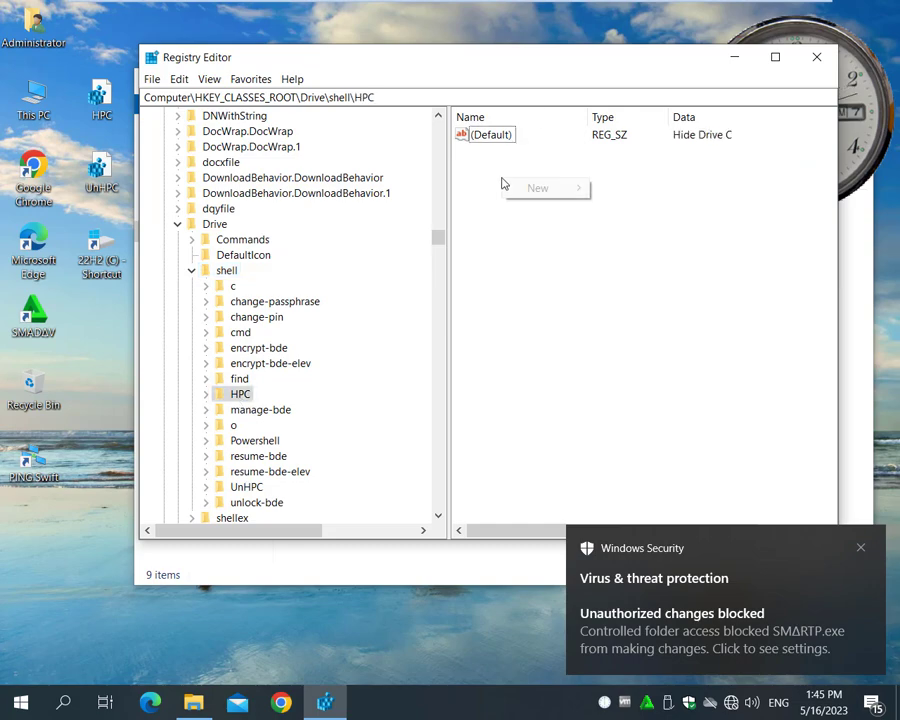
right_click(504, 183)
mouse_move(550, 193)
click(610, 212)
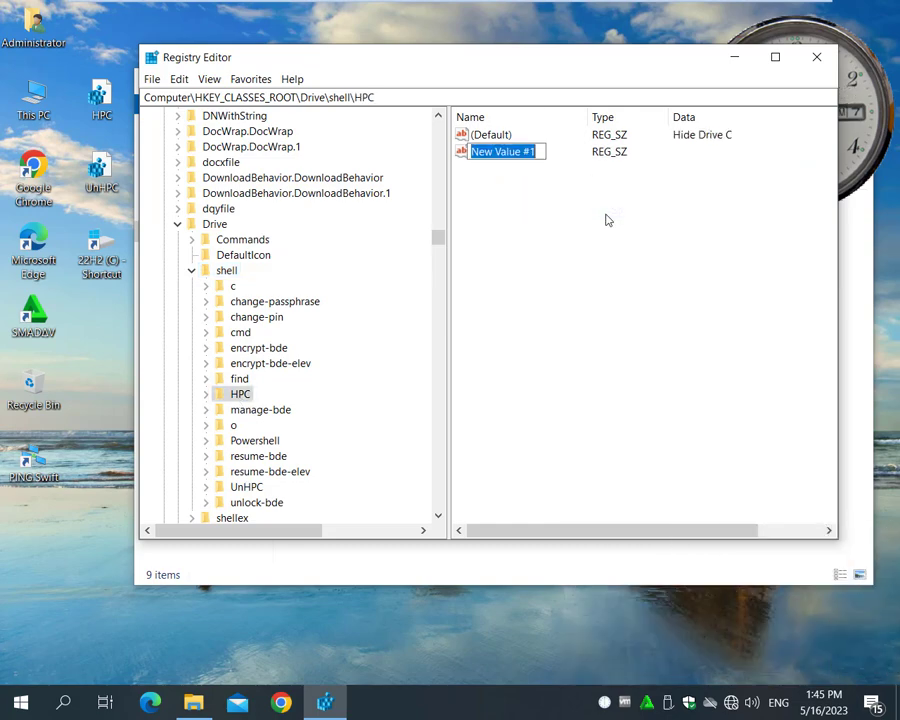
text(extended)
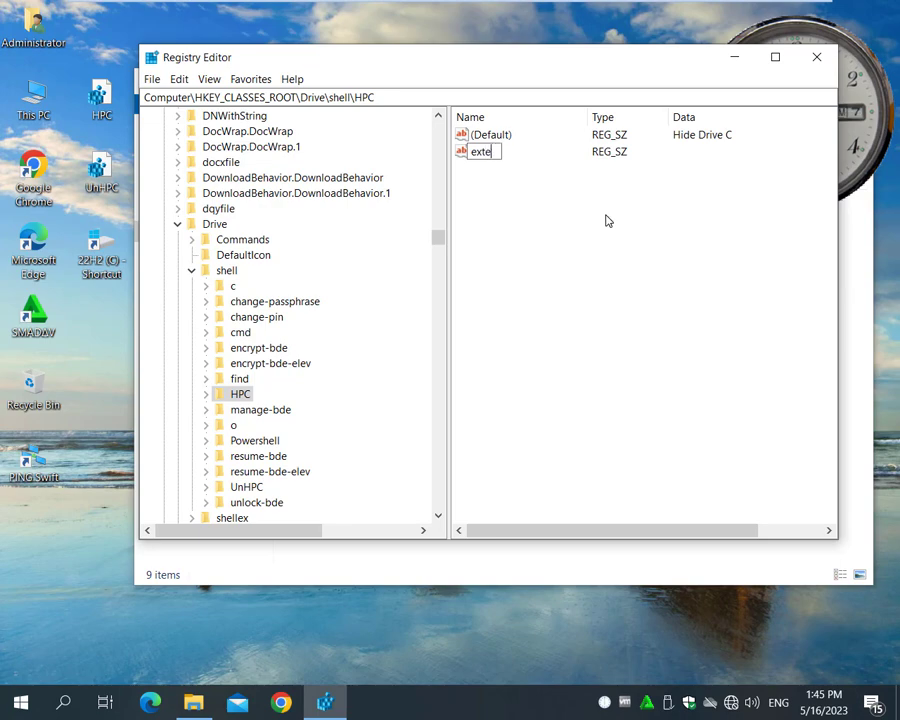
key(Return)
- Add a string value named extended to the UnHPC key under Drive\shell
click(247, 489)
right_click(501, 222)
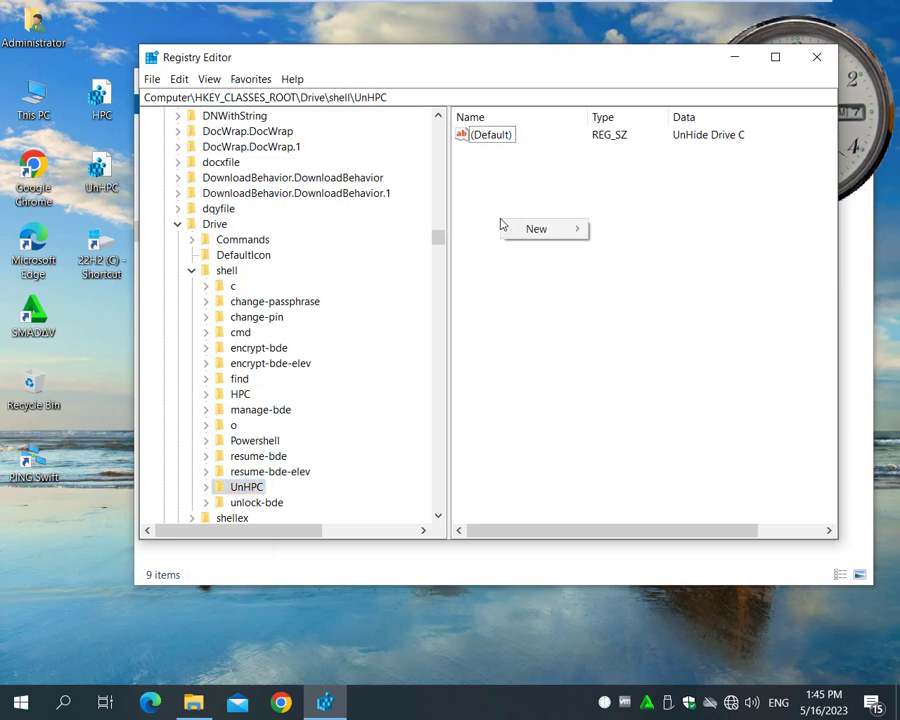
mouse_move(530, 229)
click(633, 257)
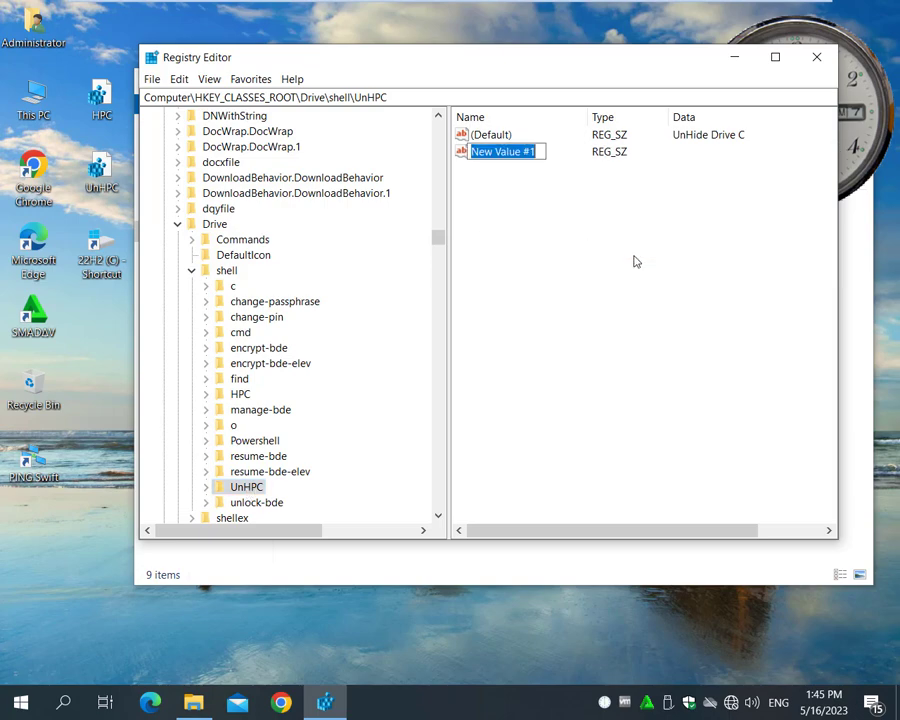
text(exten)
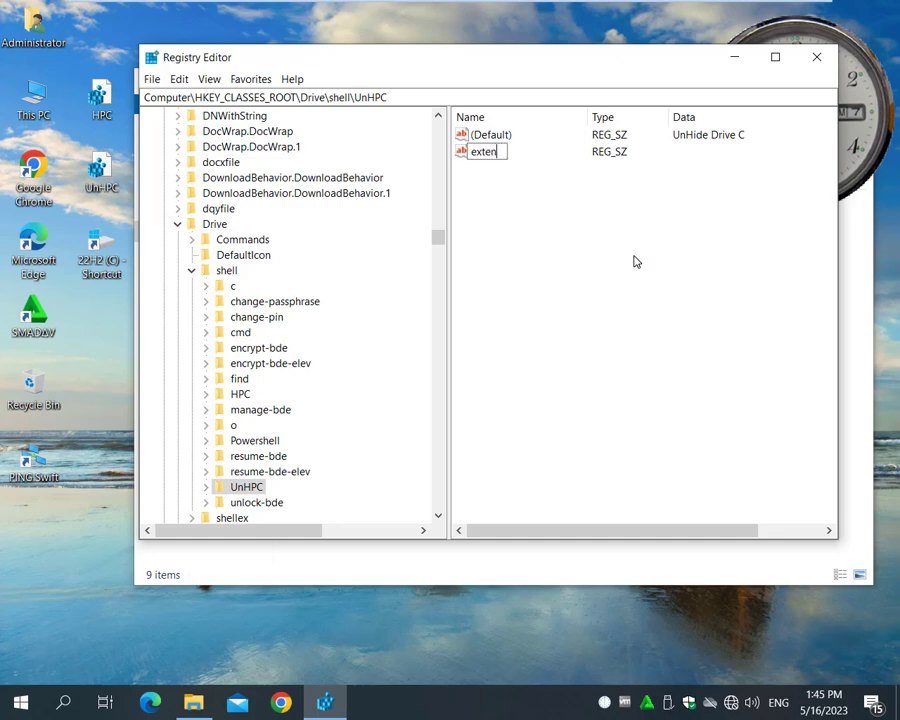
text(ded)
key(Return)
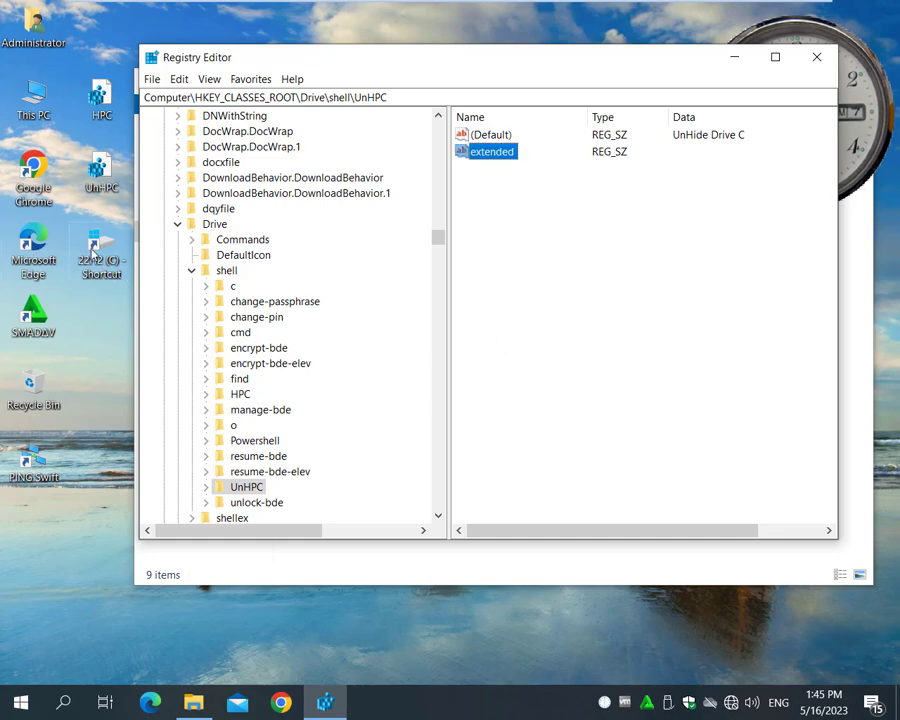
- Compare the standard and extended context menus of the drive C desktop shortcut for the Hide and UnHide entries
right_click(93, 253)
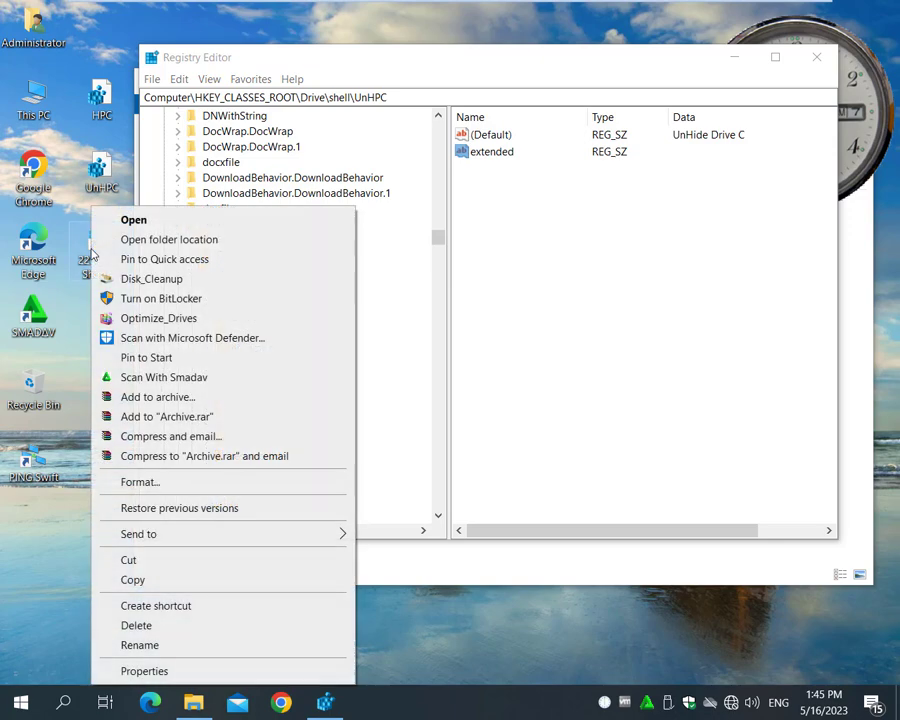
click(70, 376)
right_click(100, 243)
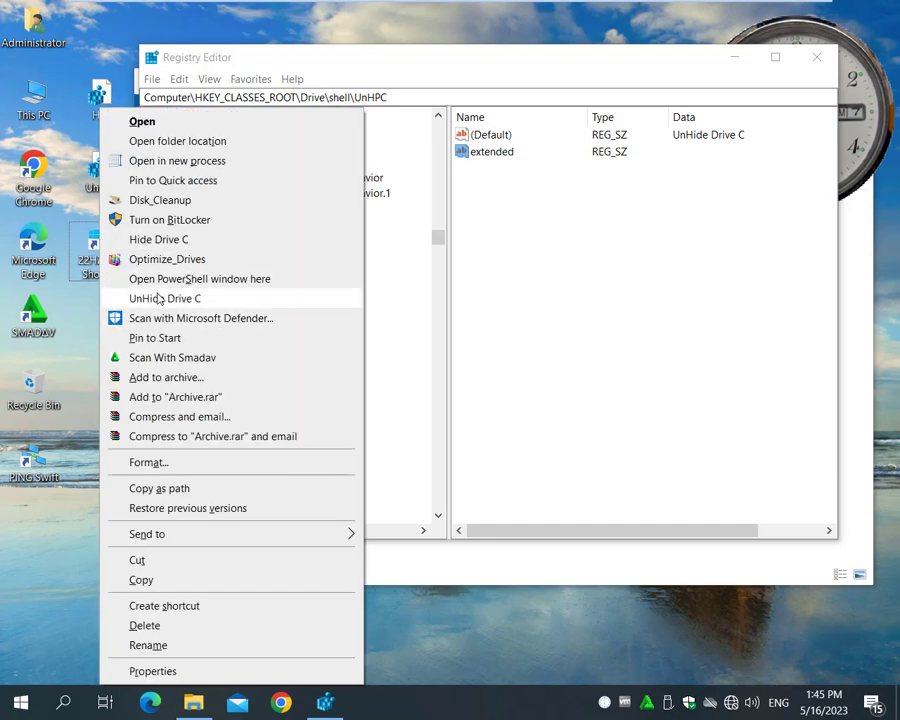
click(75, 329)
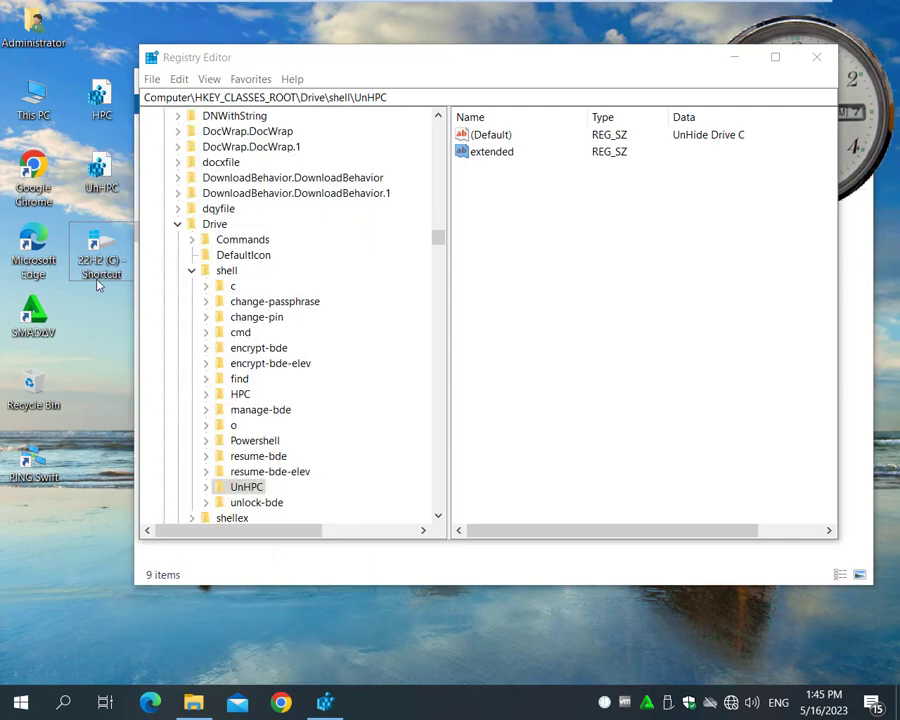
- Bring up This PC and check the standard context menus of drive C and DVD drive D for the Hide and UnHide entries
double_click(33, 103)
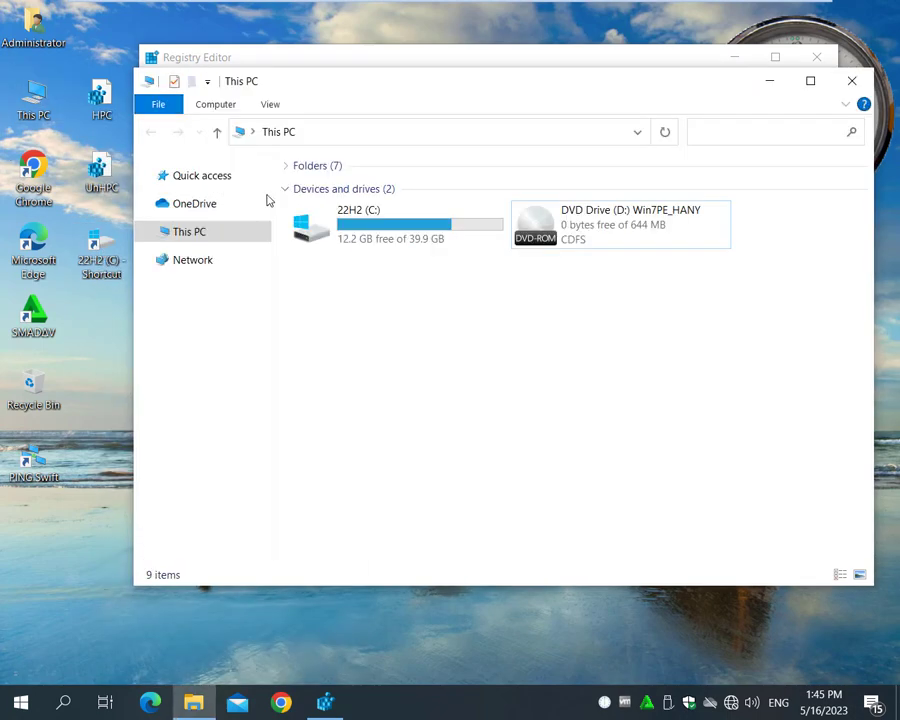
right_click(341, 224)
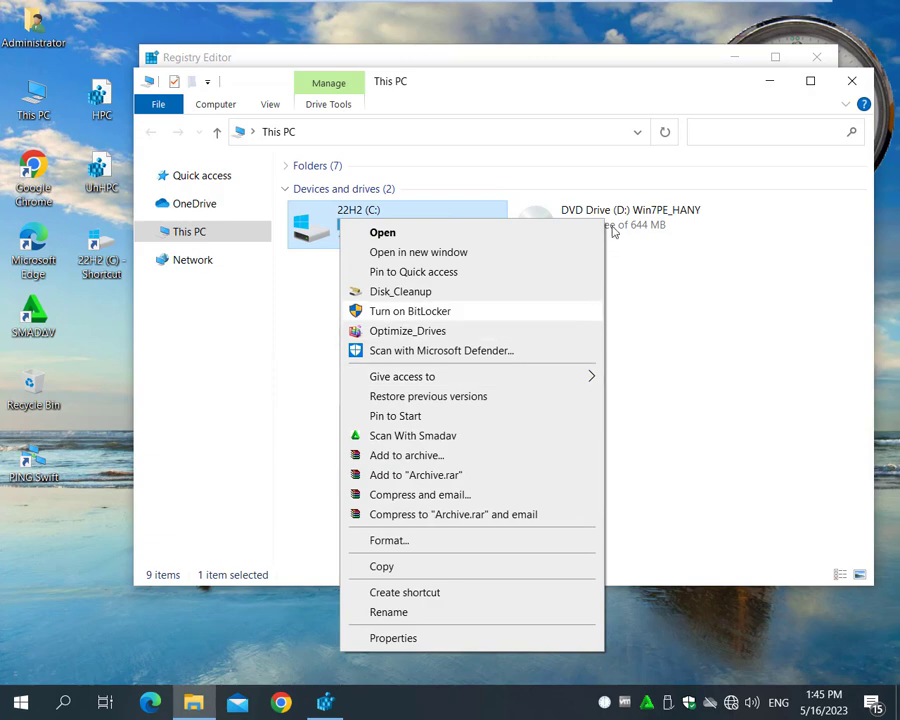
click(610, 268)
right_click(578, 228)
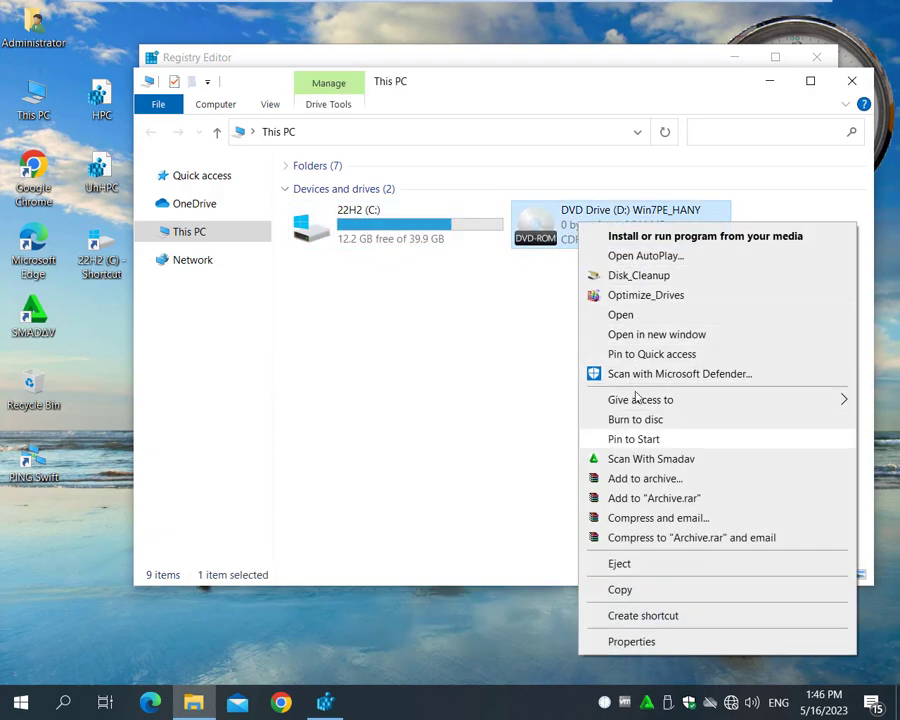
- Check the extended context menu of DVD drive D for the Hide and UnHide entries, and close This PC
click(557, 251)
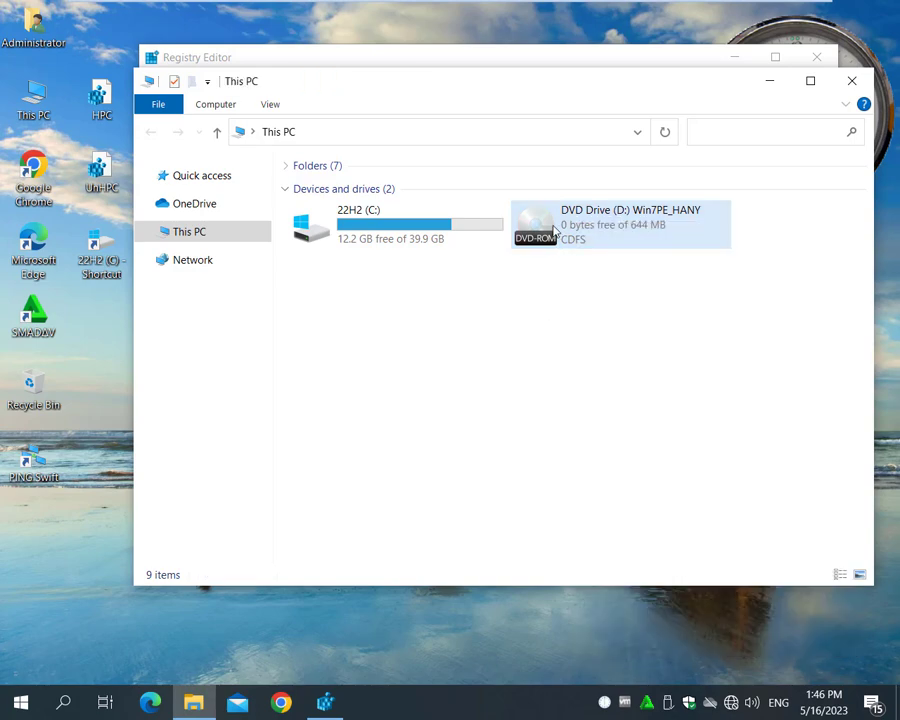
right_click(555, 231)
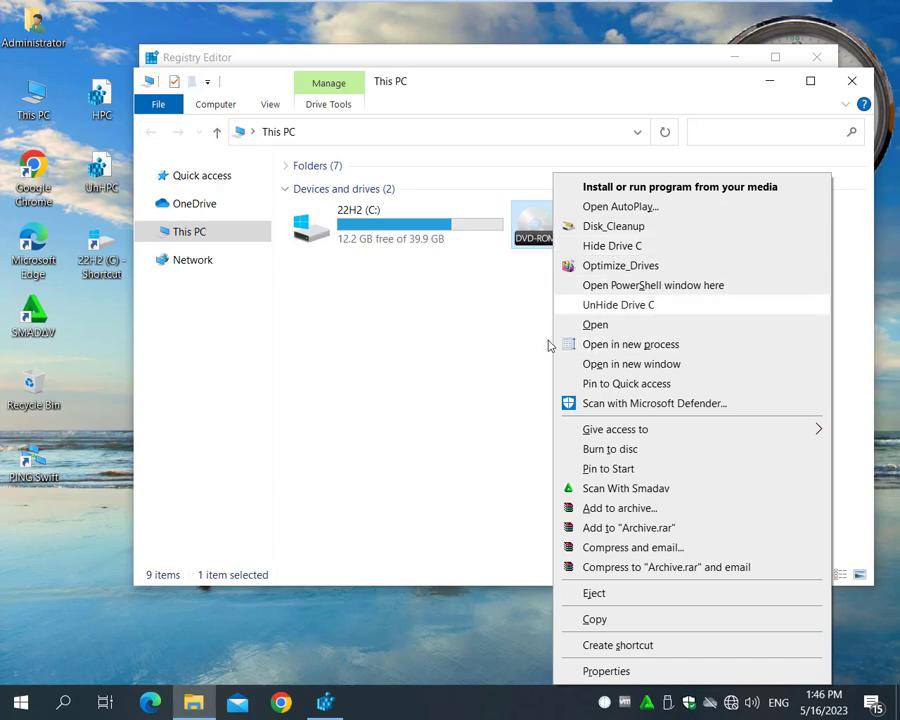
click(503, 341)
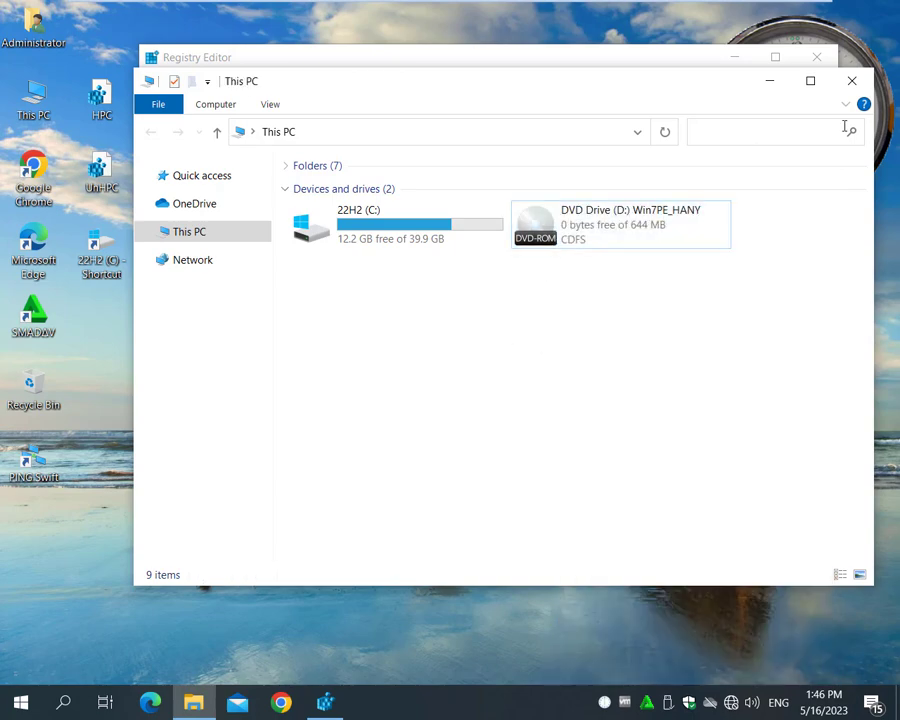
click(851, 81)
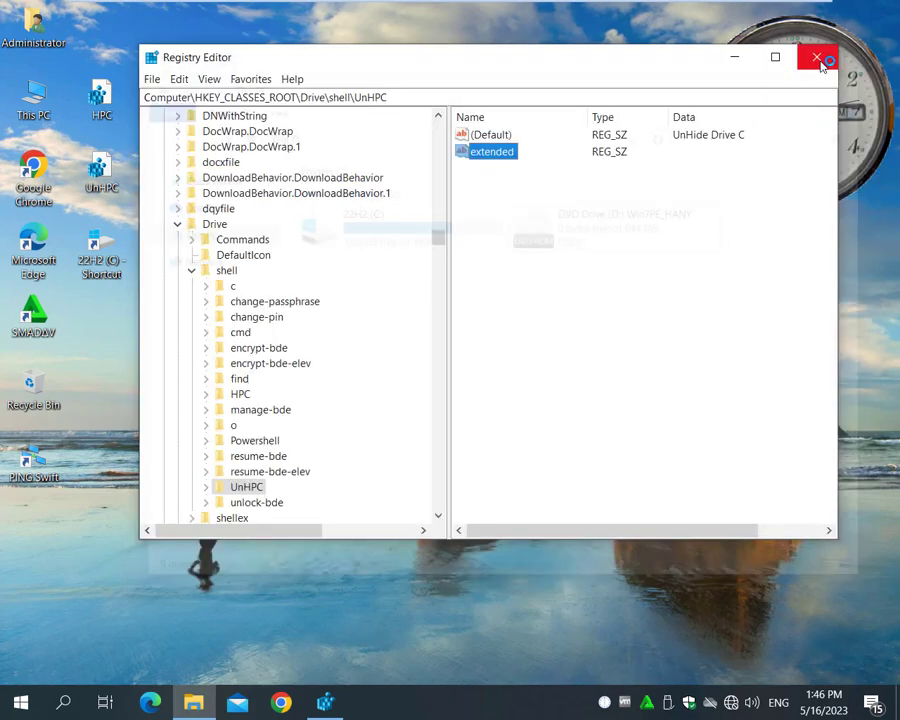
- Collapse the registry tree to its root keys, reselect Computer, and close the Registry Editor
double_click(186, 226)
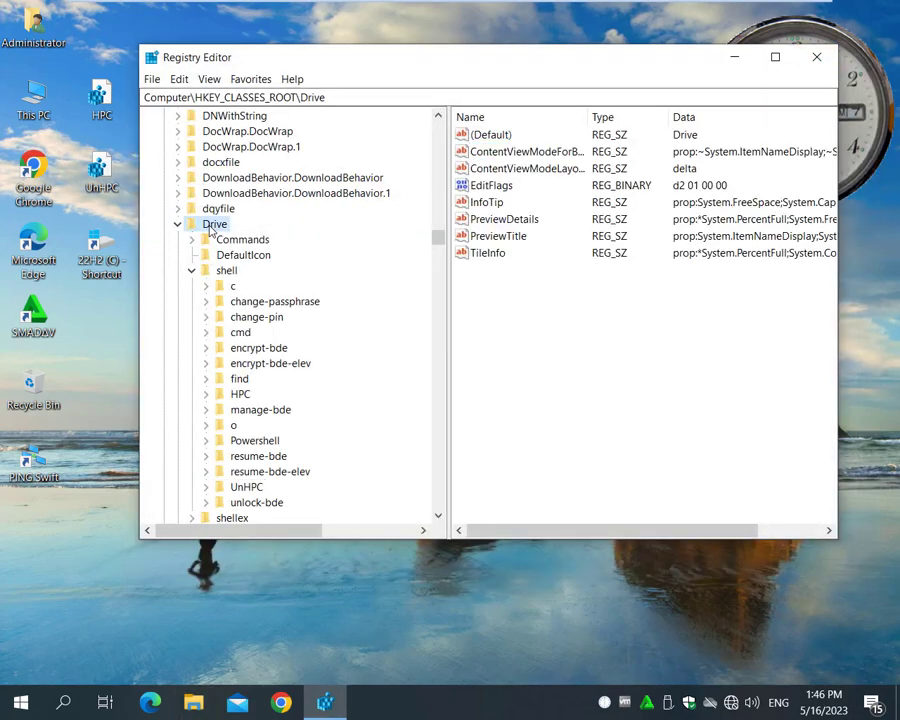
drag(437, 238, 437, 116)
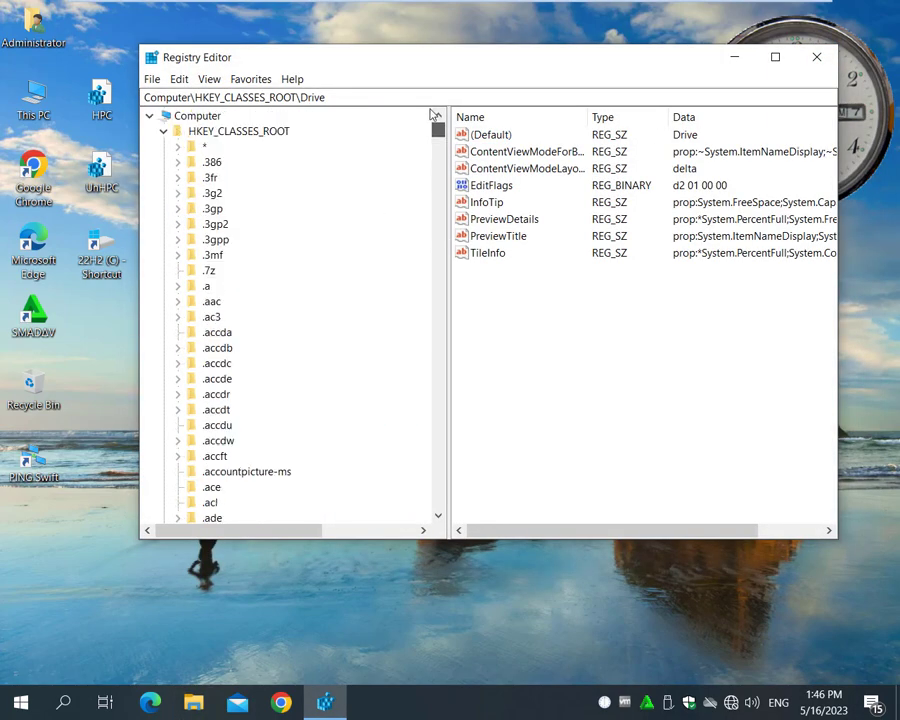
double_click(256, 135)
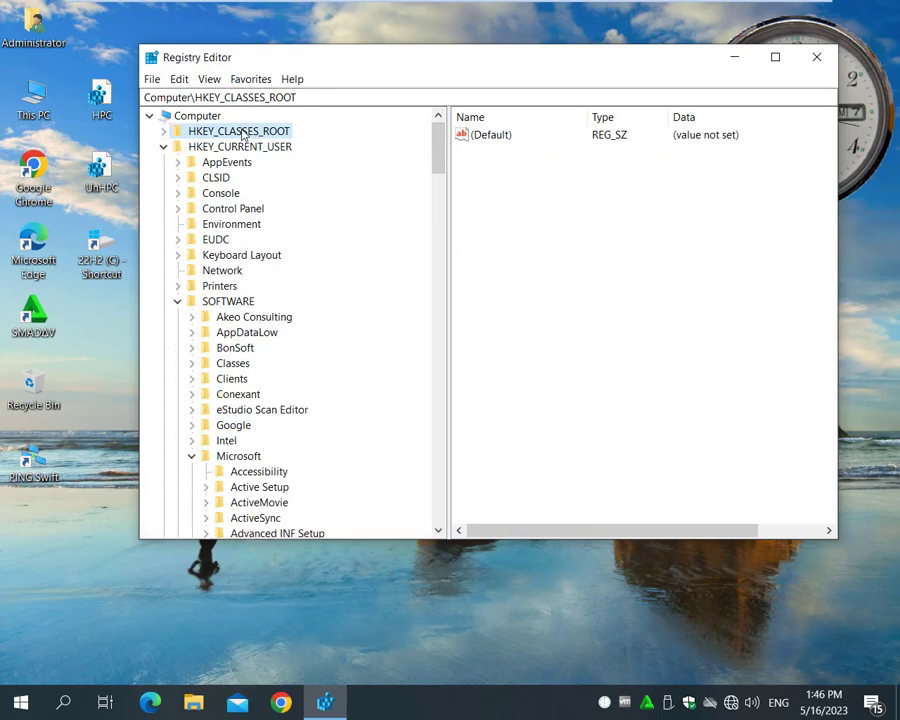
double_click(186, 148)
click(196, 117)
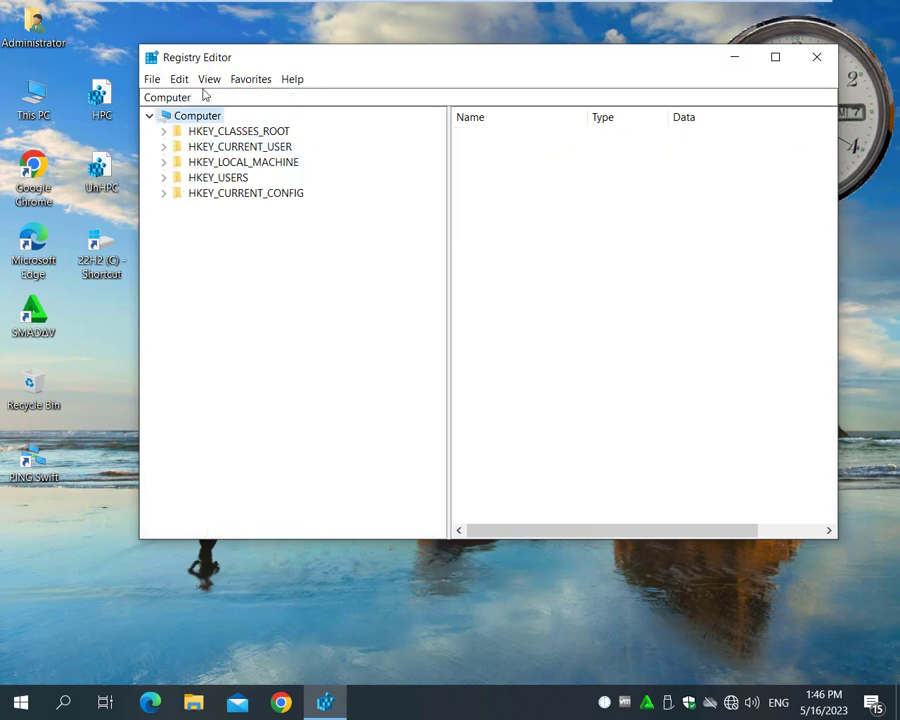
click(209, 79)
click(251, 163)
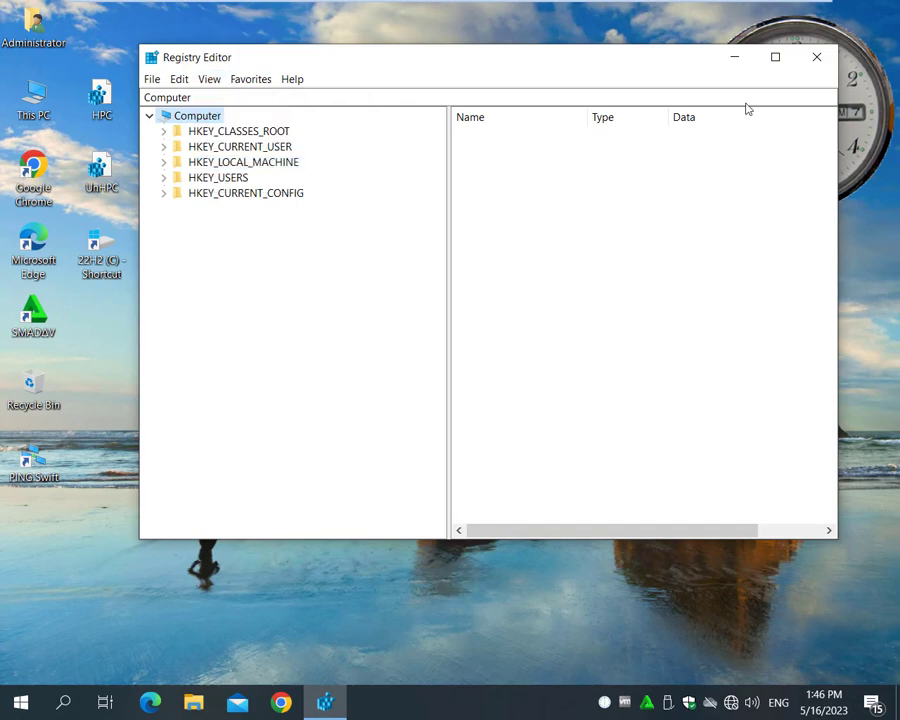
click(813, 57)
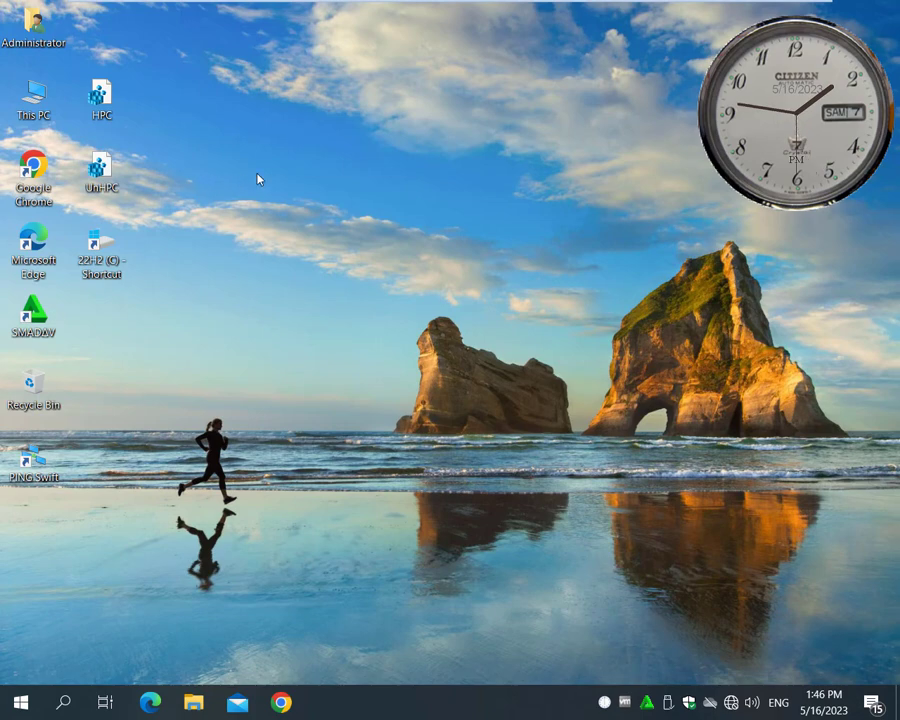
- Bring up This PC, enter drive C to test access, and return to the drive list
double_click(33, 100)
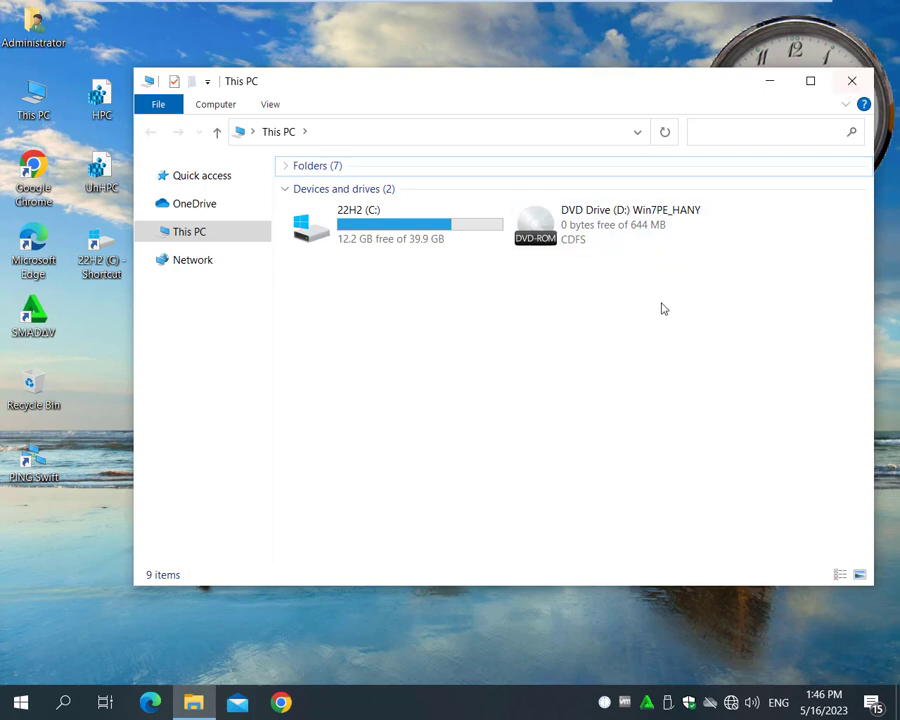
double_click(335, 229)
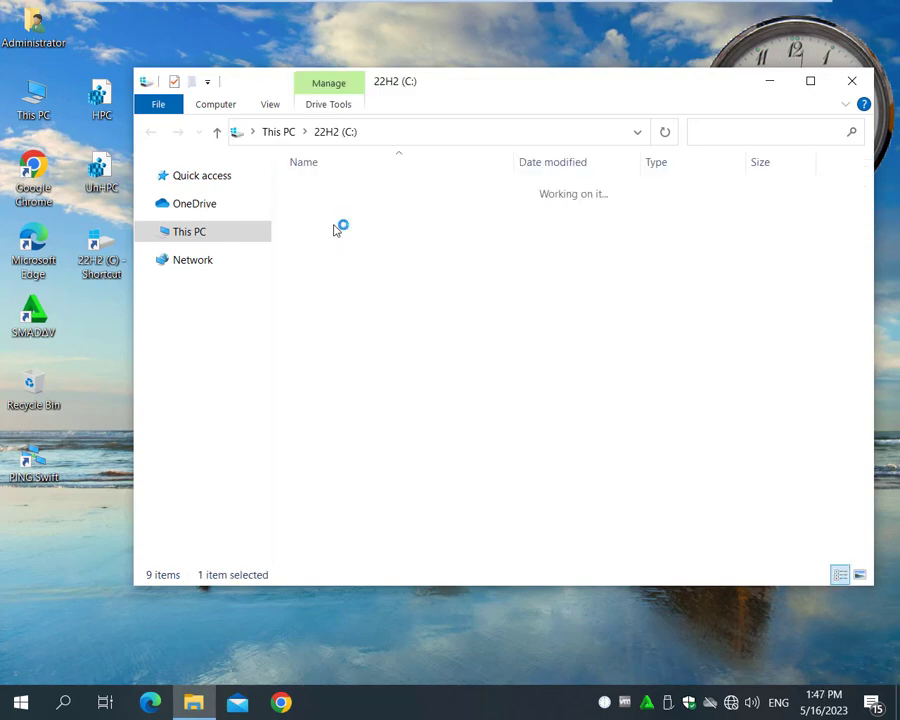
click(217, 132)
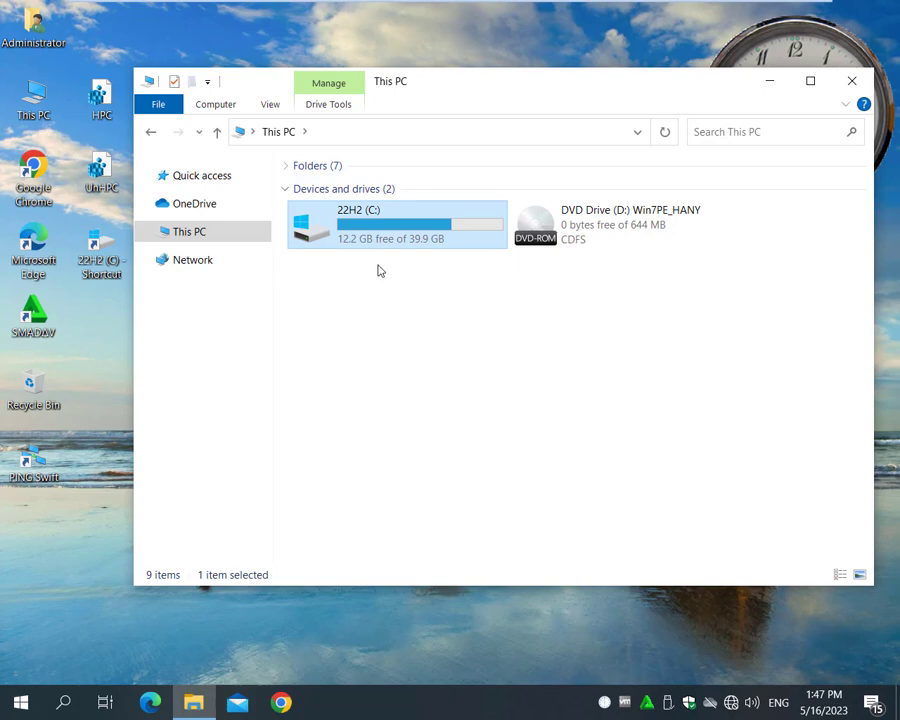
- Check the standard context menu of DVD drive D and the extended menu of drive C, and close This PC
click(413, 389)
click(546, 229)
right_click(546, 230)
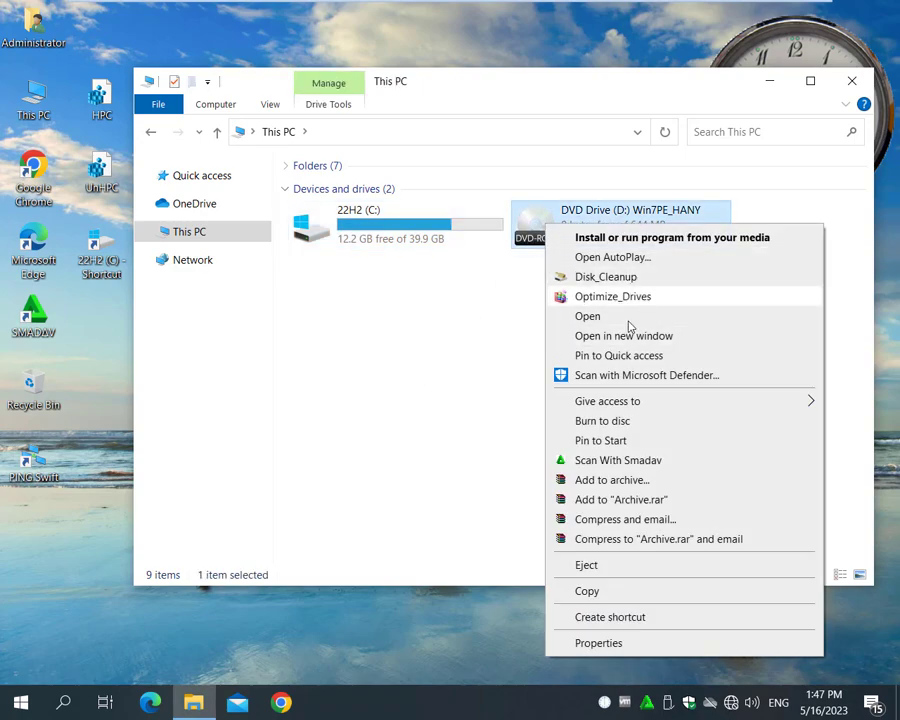
click(520, 263)
click(362, 232)
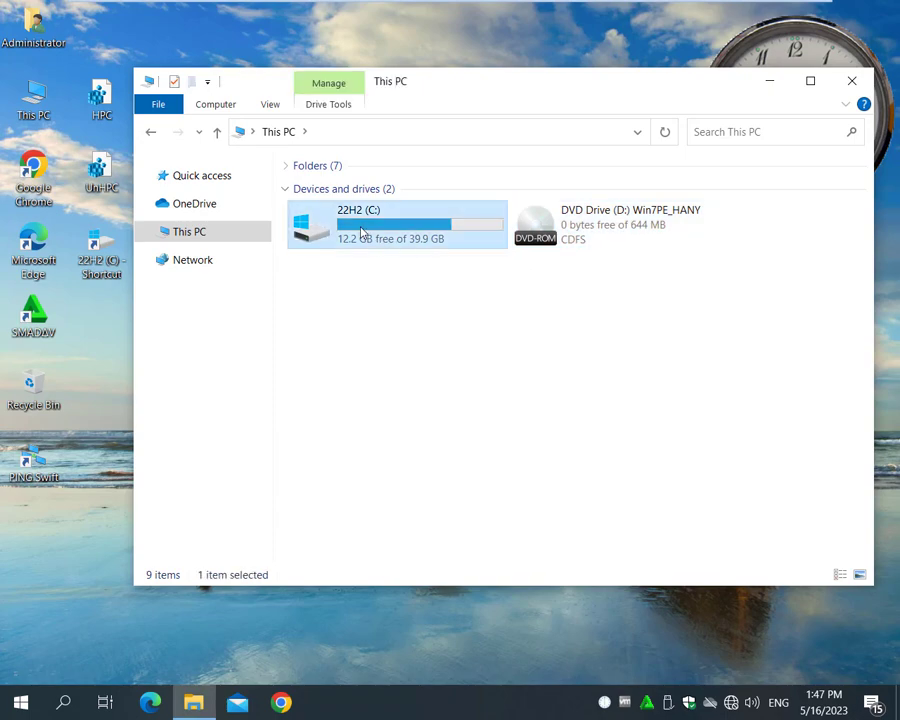
right_click(362, 230)
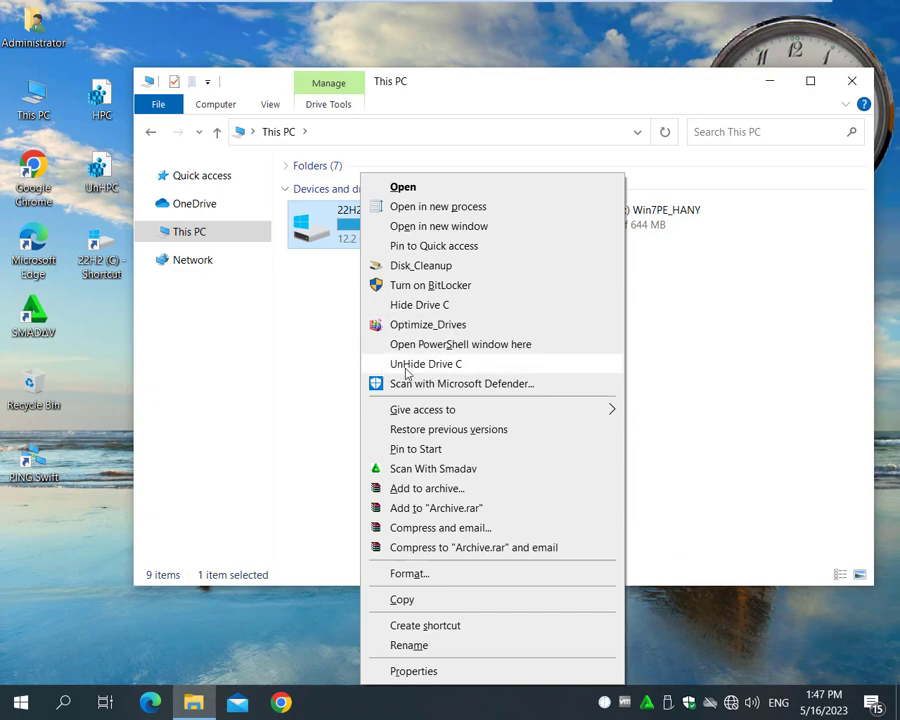
click(707, 340)
click(856, 84)
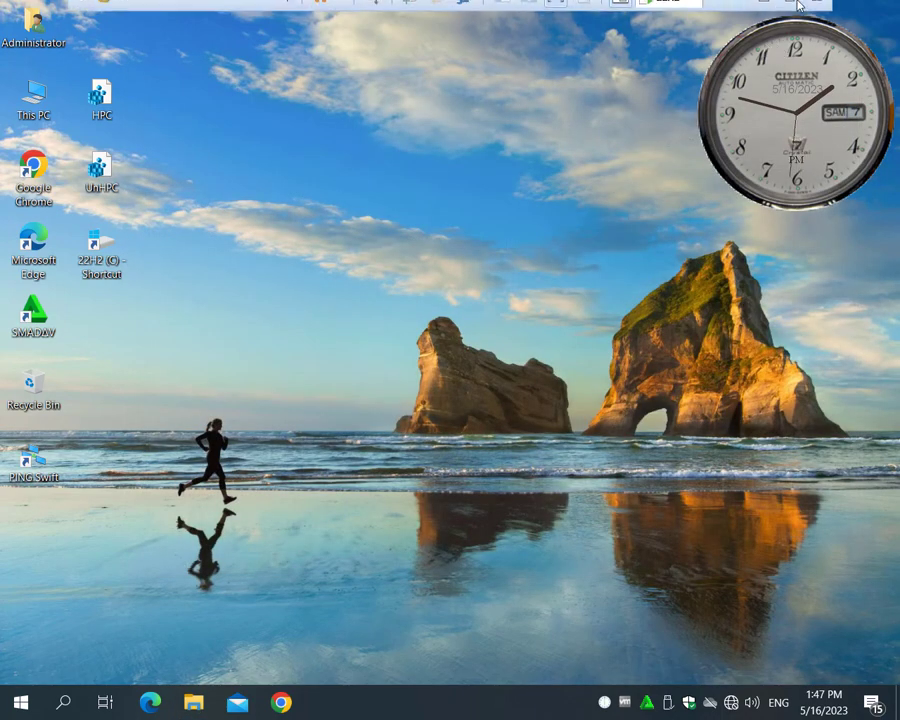
click(757, 14)
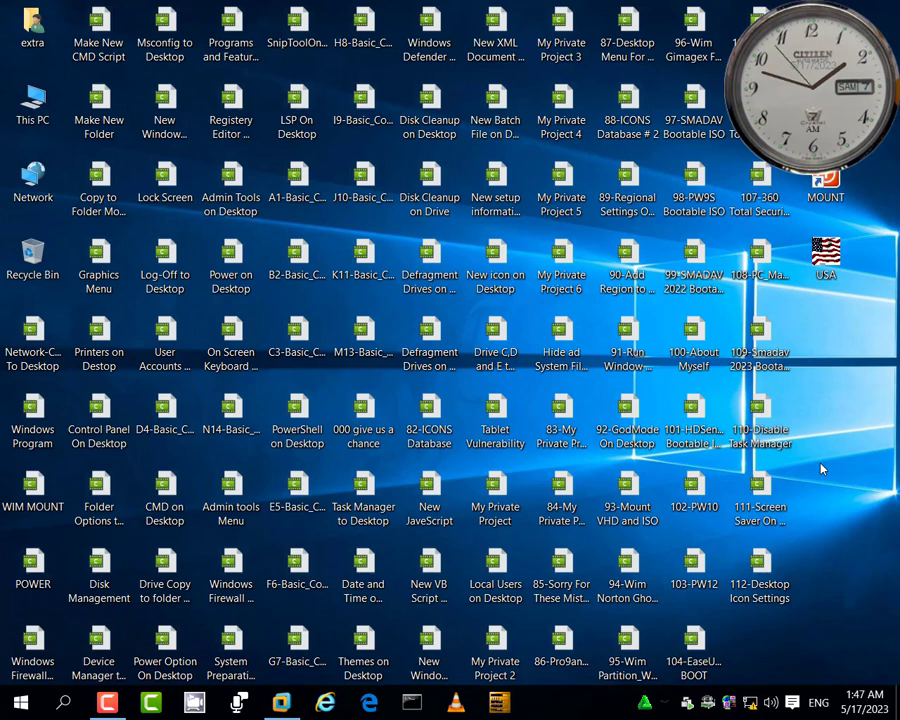
click(281, 703)
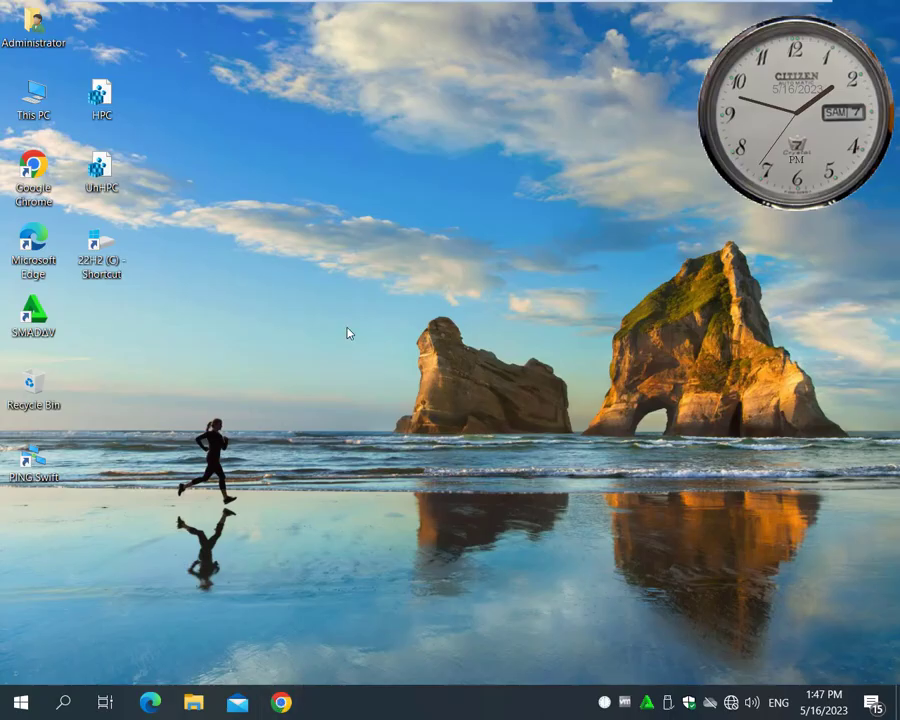
- Move the HPC and UnHPC registry files away from the other desktop icons and refresh the desktop
drag(145, 70, 84, 206)
drag(103, 163, 260, 190)
click(141, 356)
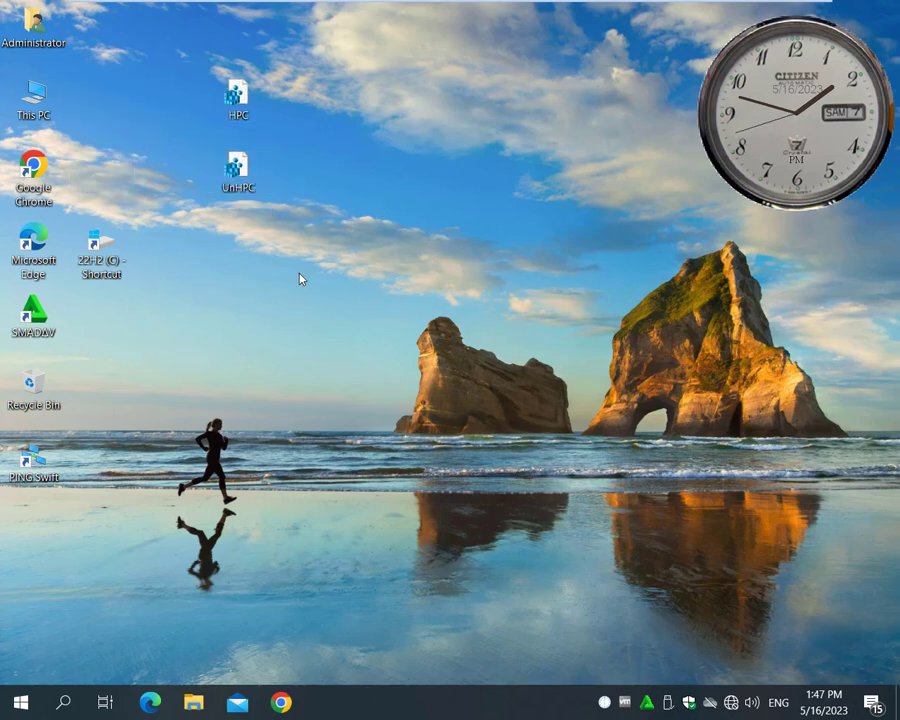
right_click(326, 233)
click(363, 287)
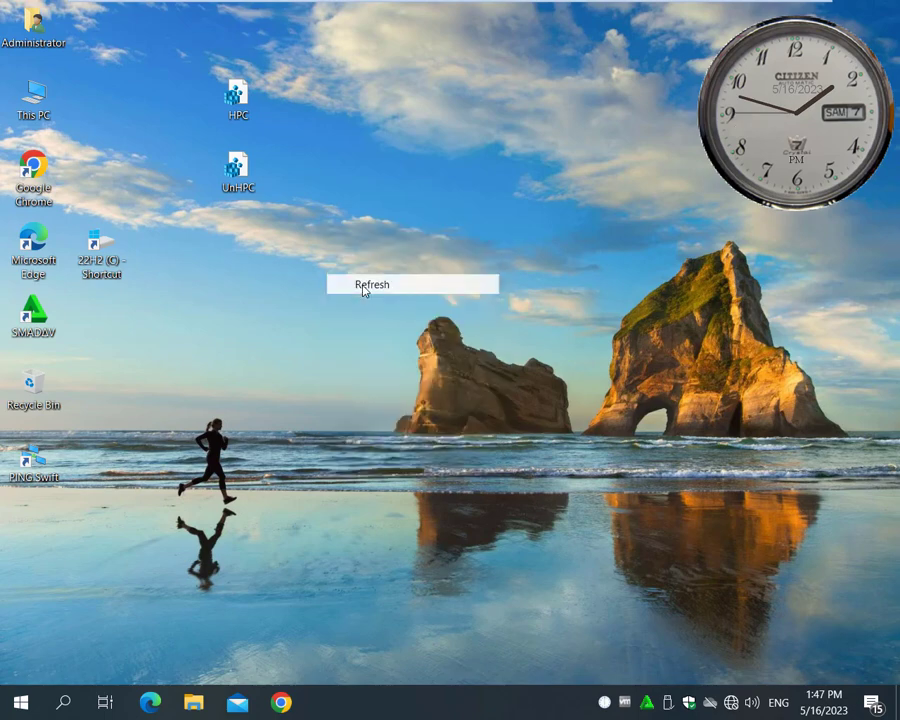
right_click(382, 237)
click(360, 356)
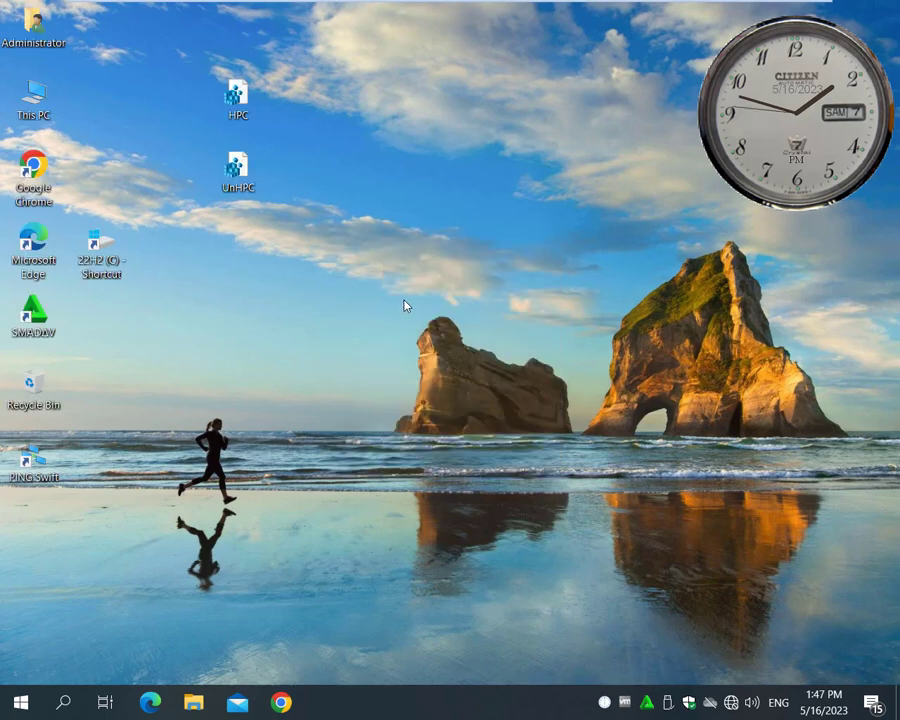
- Launch the Registry Editing Tool and move its window clear of the HPC and UnHPC desktop files
right_click(416, 218)
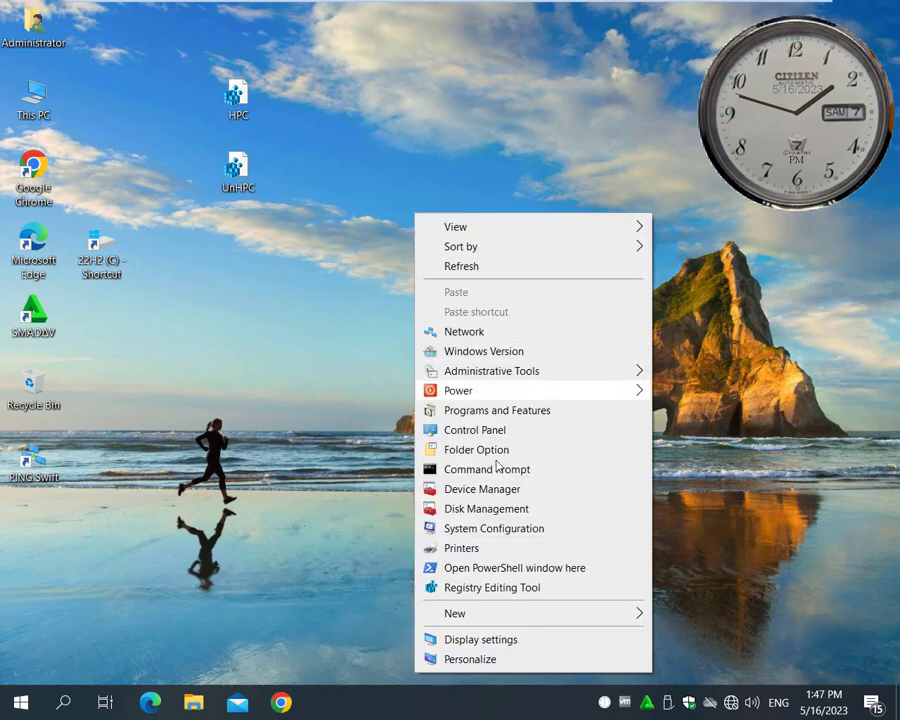
click(464, 590)
drag(305, 62, 589, 112)
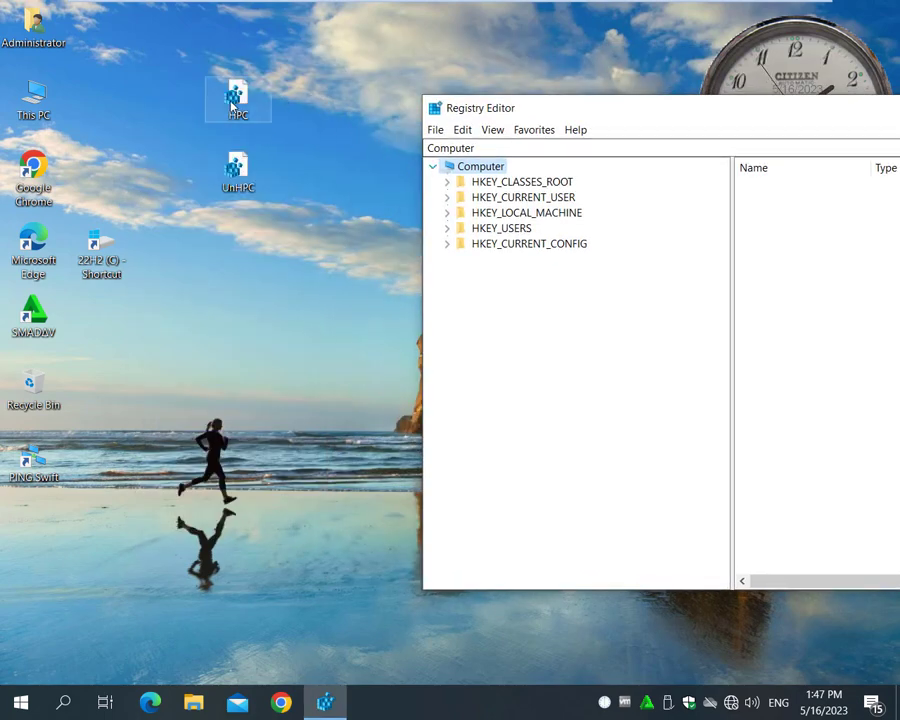
click(246, 185)
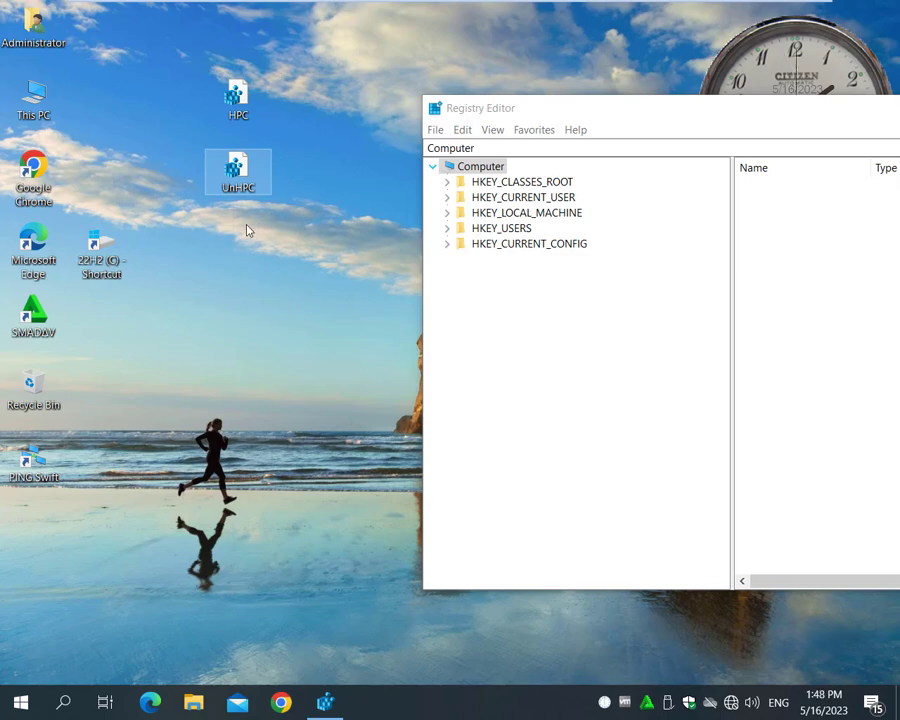
- Expand HKEY_CLASSES_ROOT\Drive\shell in the registry to reach the HPC and UnHPC keys
click(507, 184)
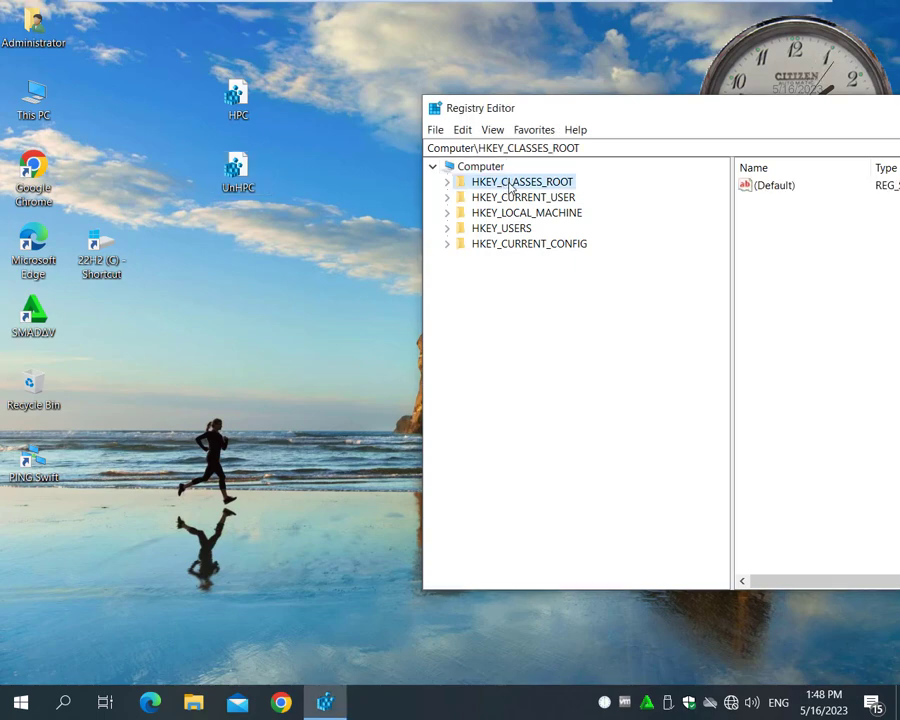
double_click(508, 182)
click(483, 309)
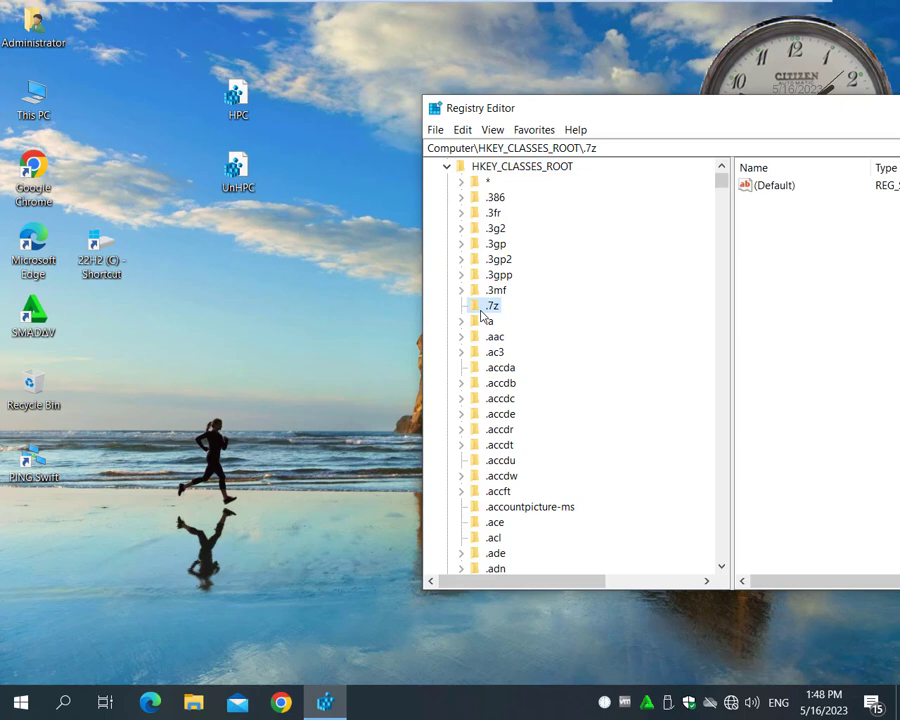
text(dr)
scroll(533, 447, down, 4)
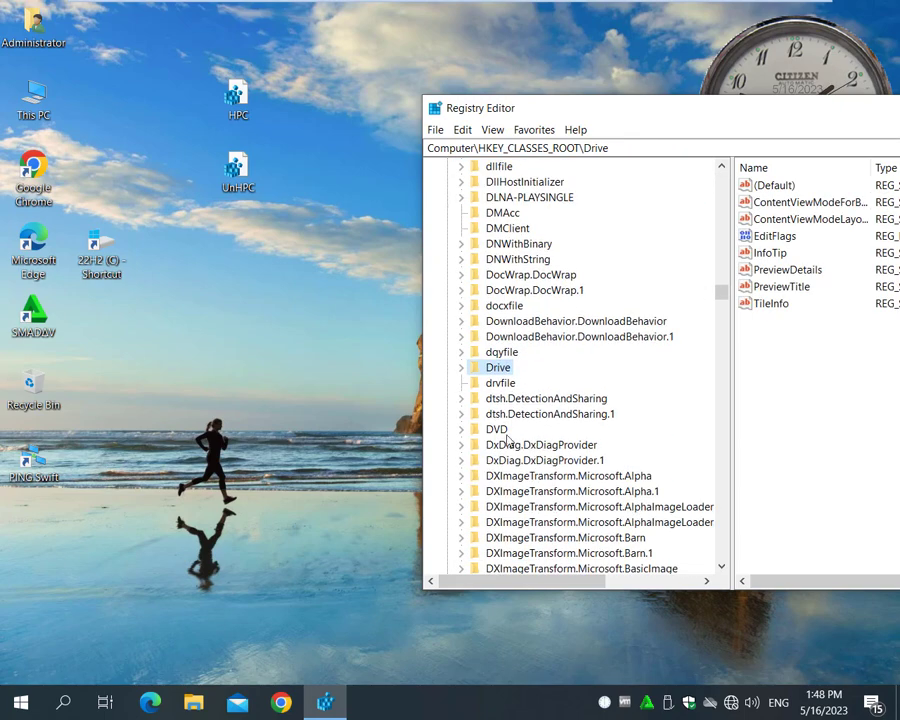
double_click(500, 368)
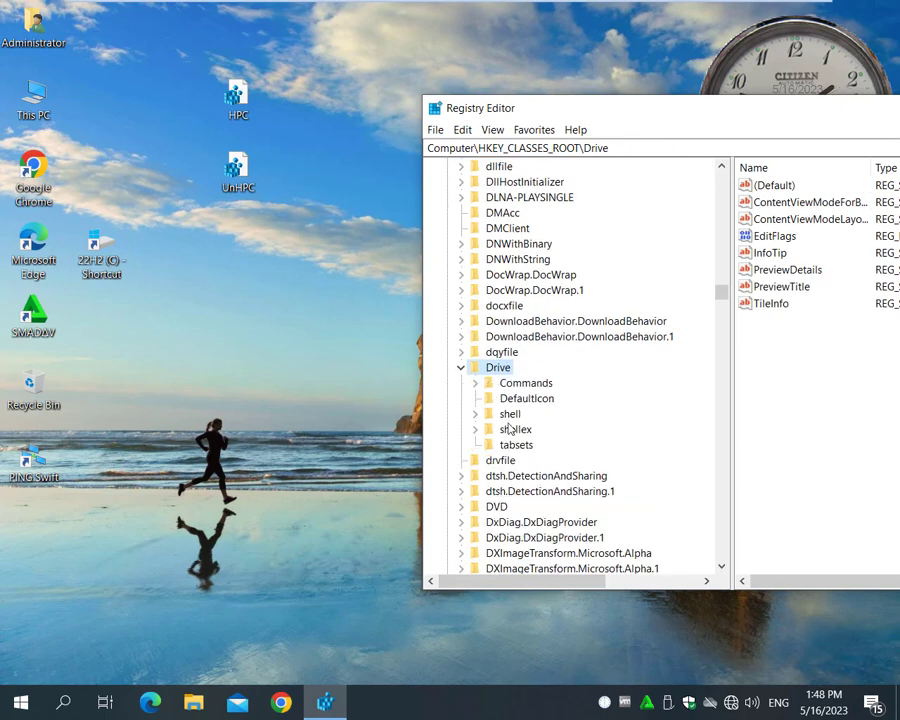
double_click(510, 414)
scroll(516, 425, down, 3)
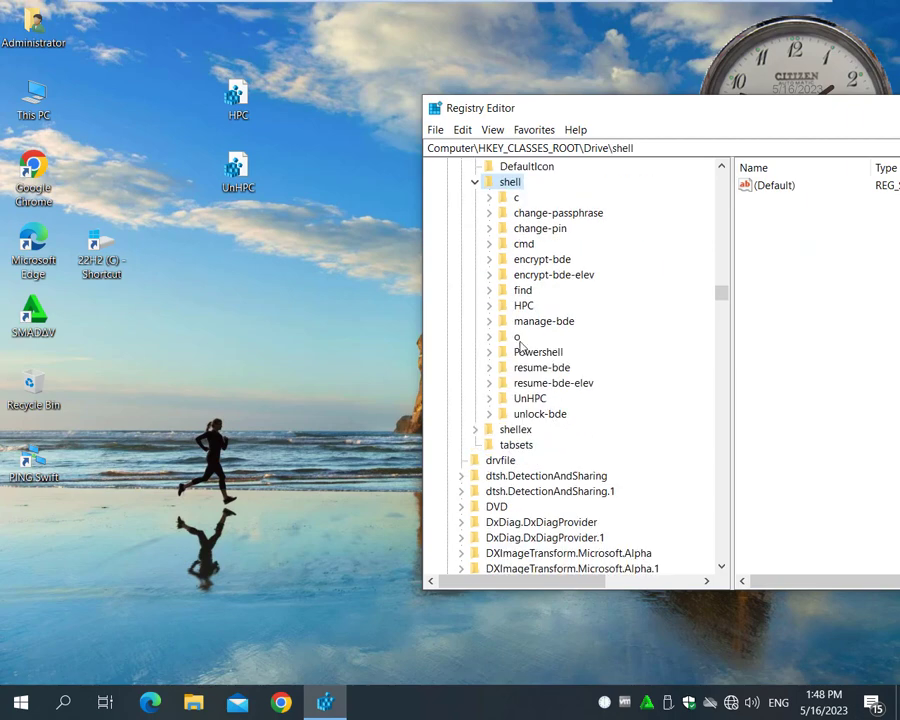
click(524, 306)
click(533, 399)
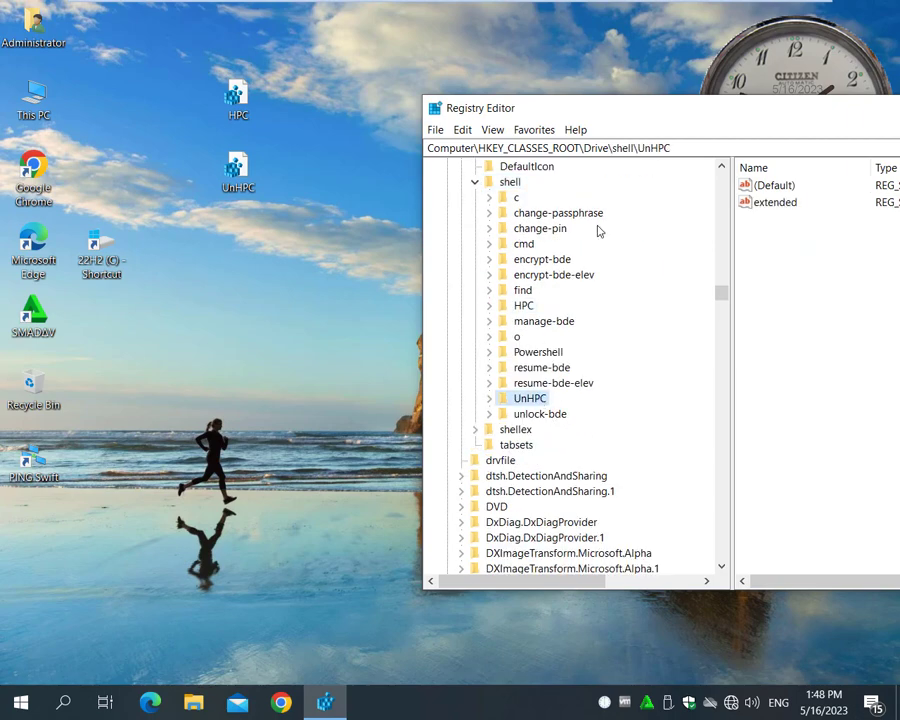
drag(646, 117, 575, 126)
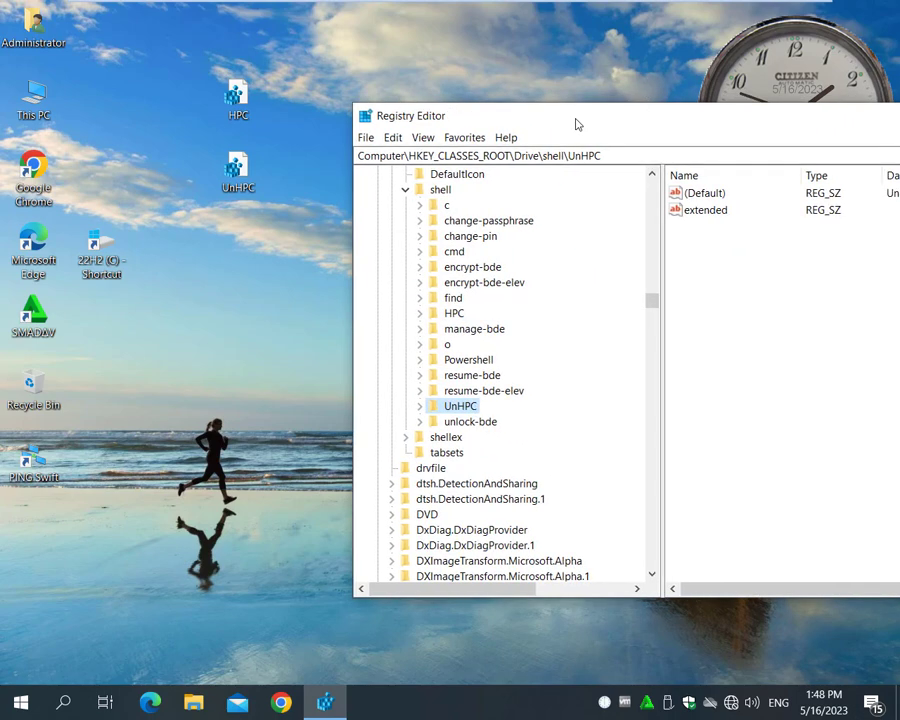
- Export the HPC key to the desktop as Hide Drive C Menu and move the file below the UnHPC file
click(452, 315)
right_click(449, 317)
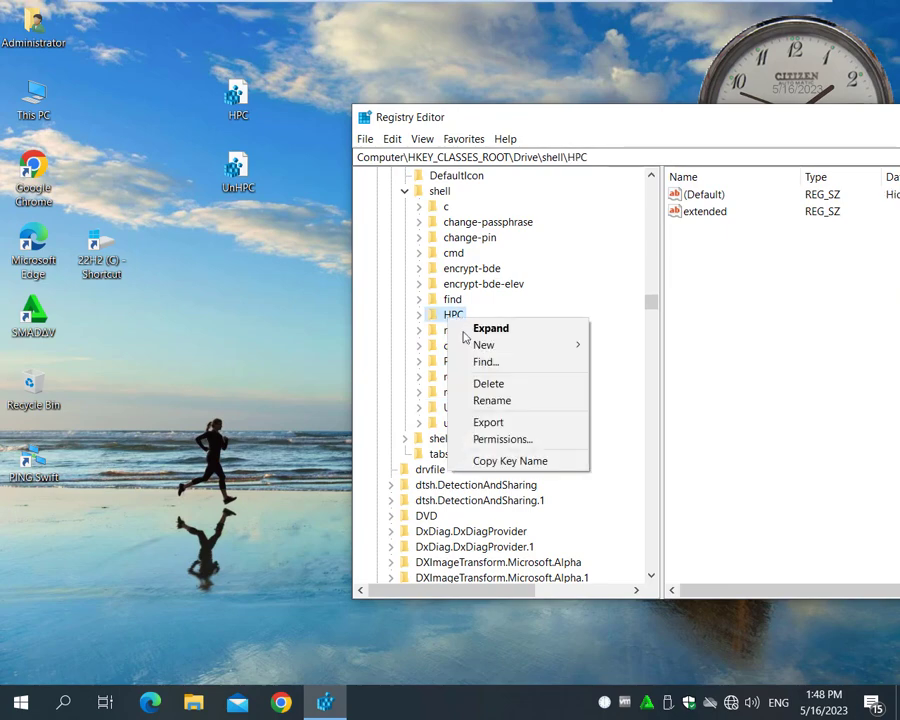
click(507, 426)
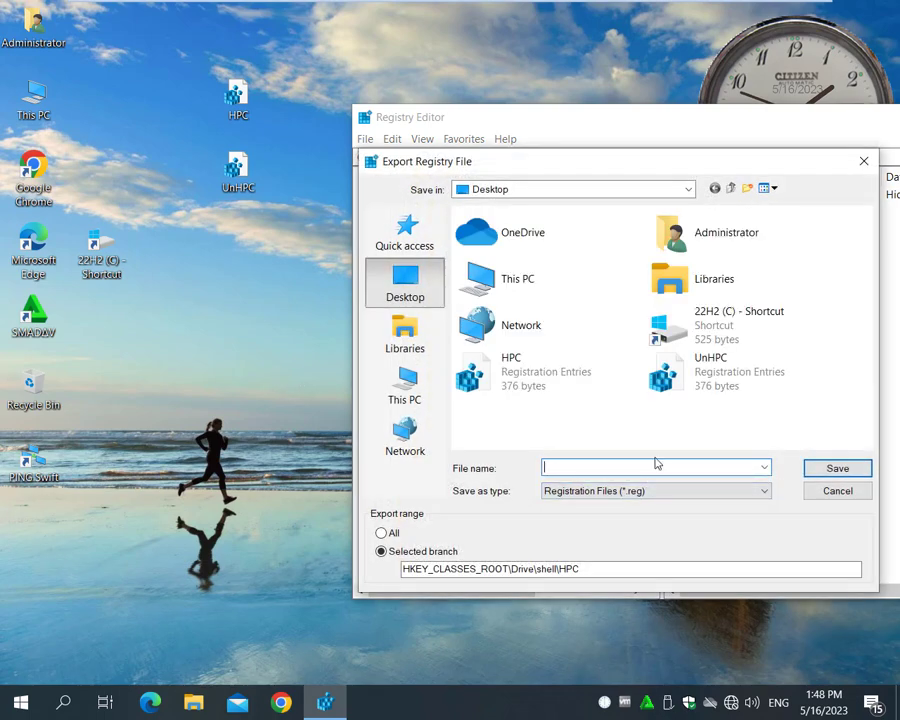
text(Hide Drive C Menu)
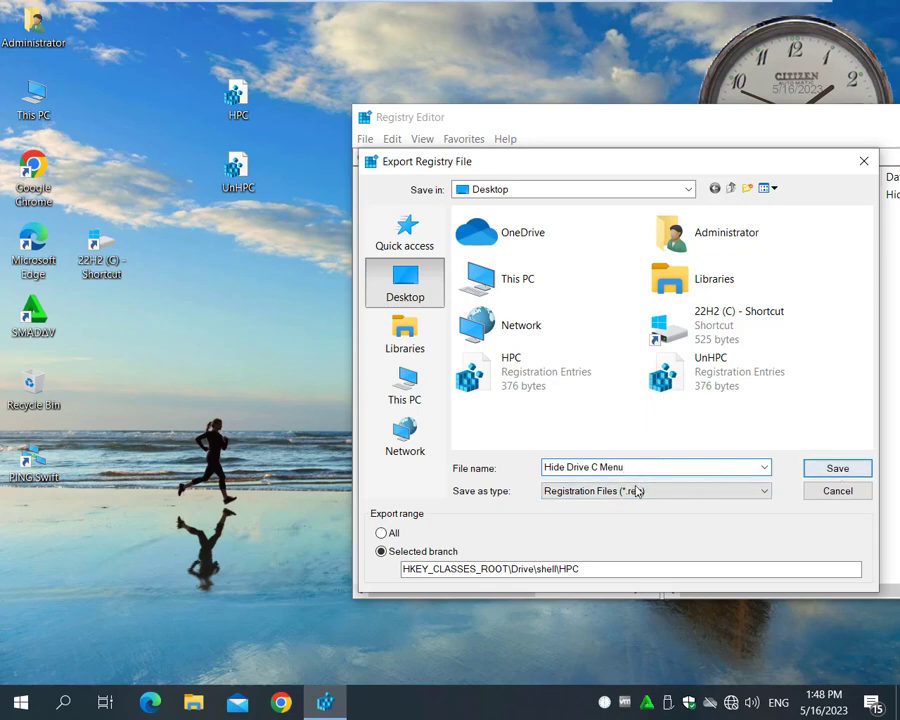
click(836, 469)
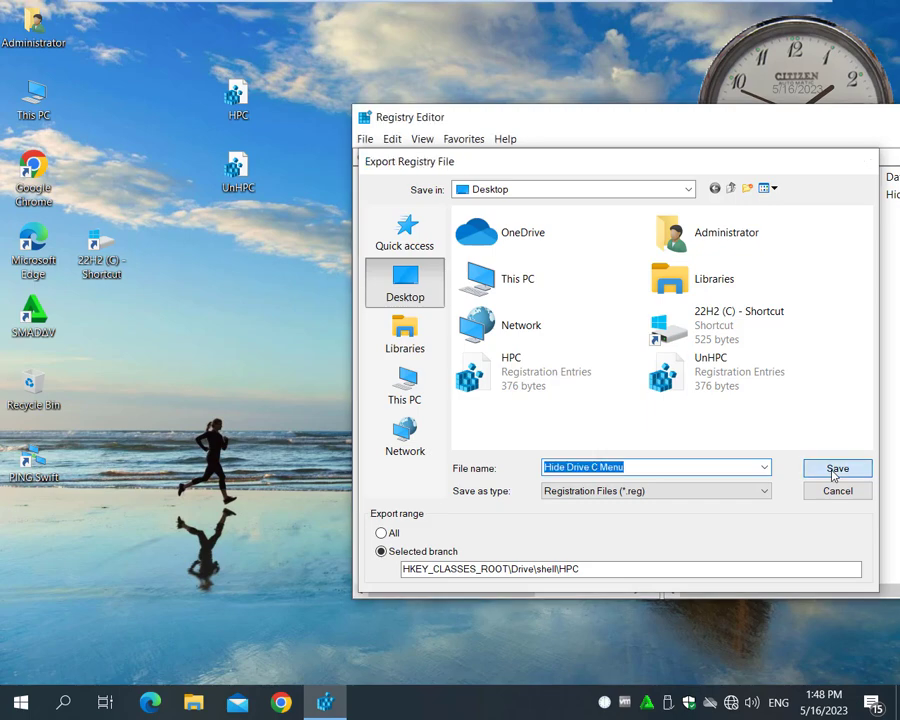
drag(47, 543, 276, 334)
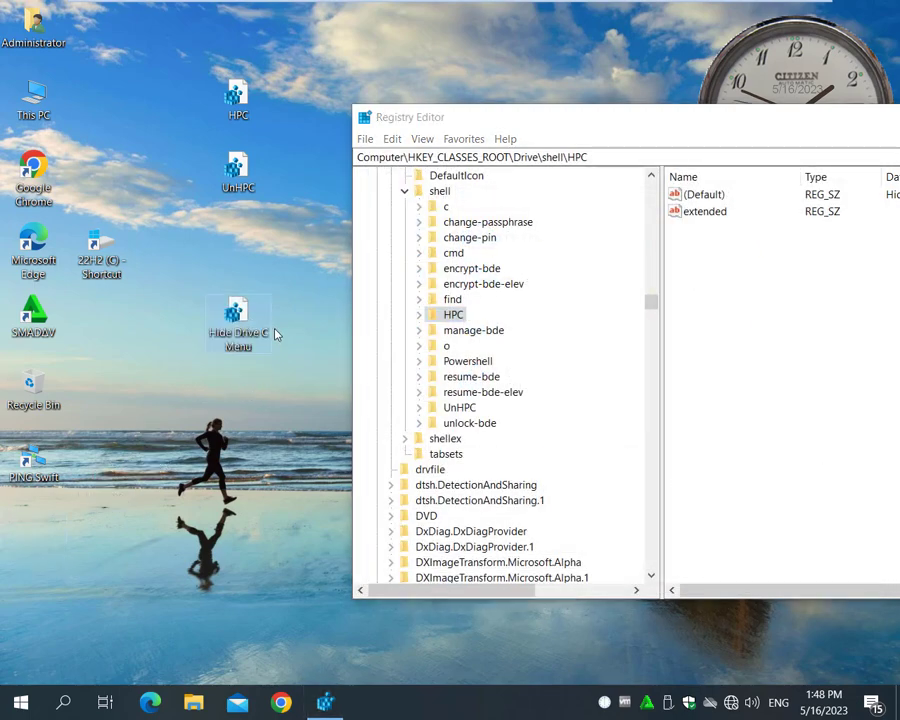
- Export the UnHPC key to the desktop as UnHide Drive C Menu, reusing the other export's name, and rearrange both exported files
click(462, 410)
right_click(465, 411)
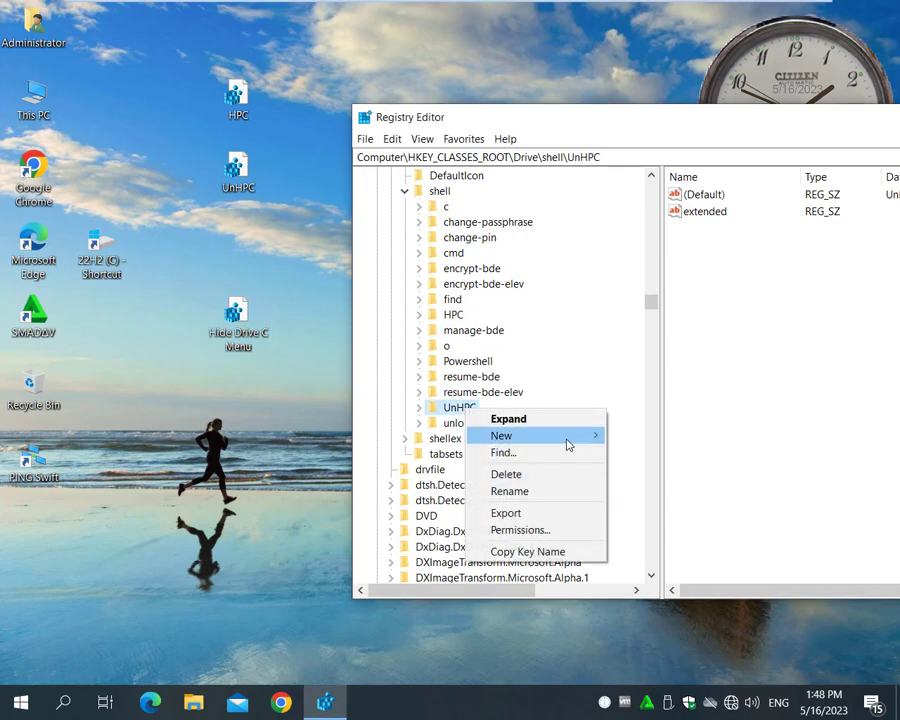
click(542, 513)
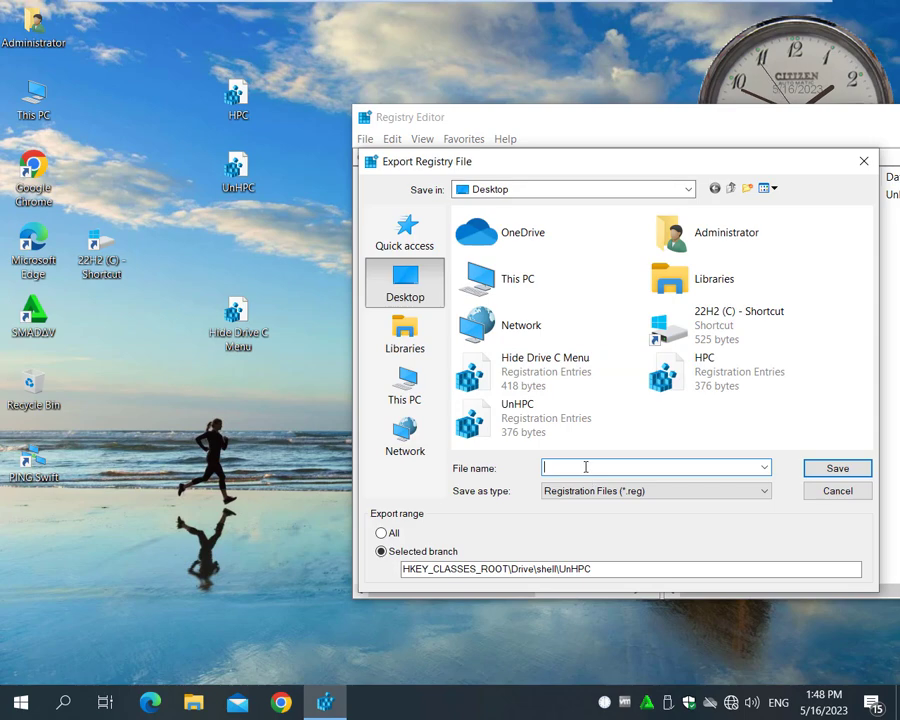
click(246, 342)
right_click(250, 358)
click(271, 390)
click(546, 466)
right_click(550, 466)
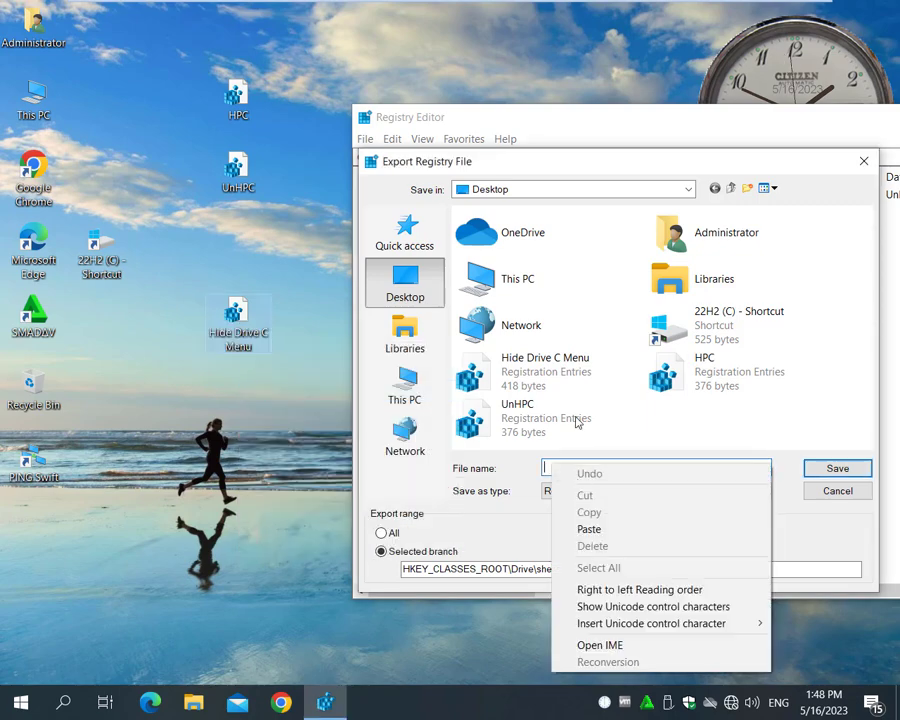
click(585, 530)
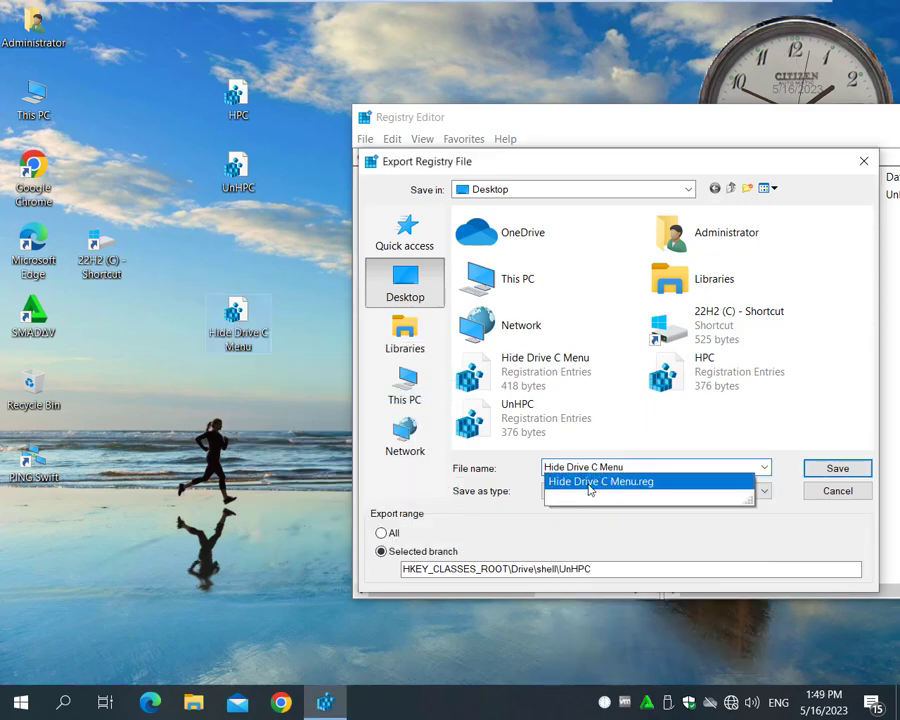
key(Home)
text(Un)
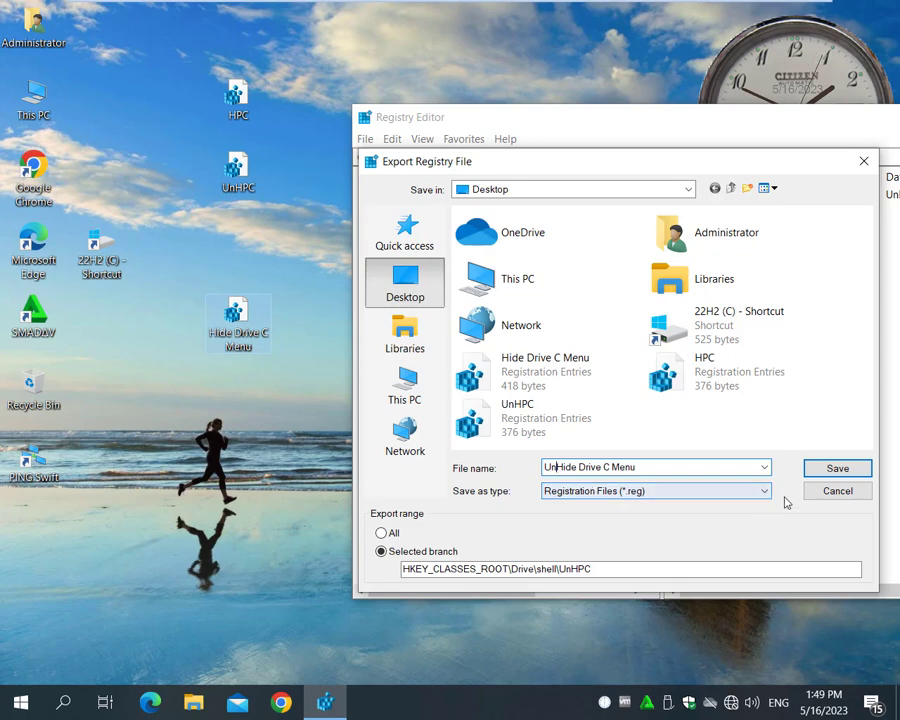
click(838, 469)
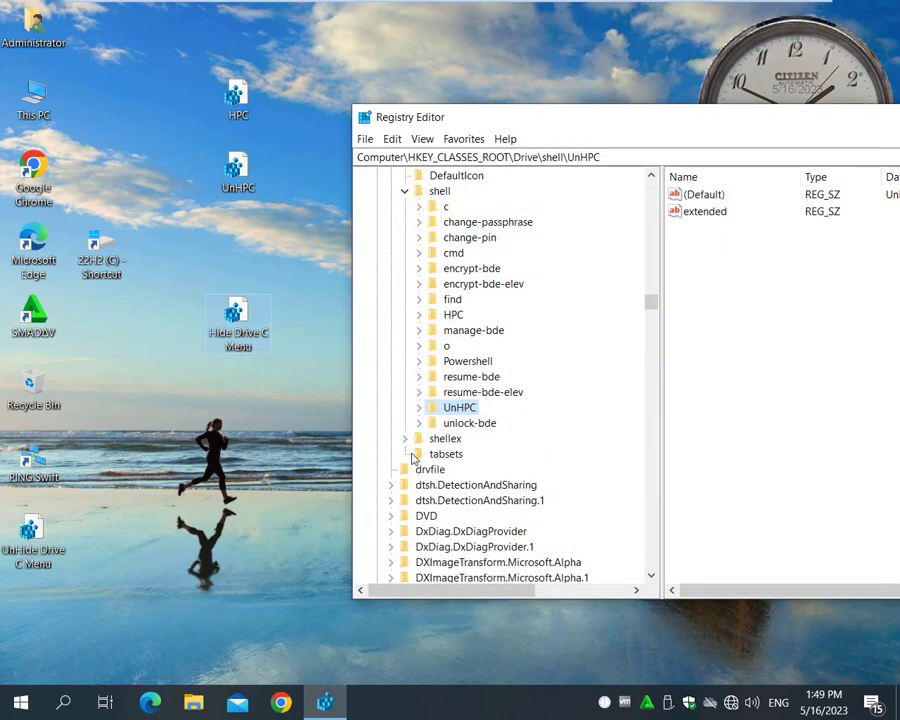
drag(30, 535, 233, 254)
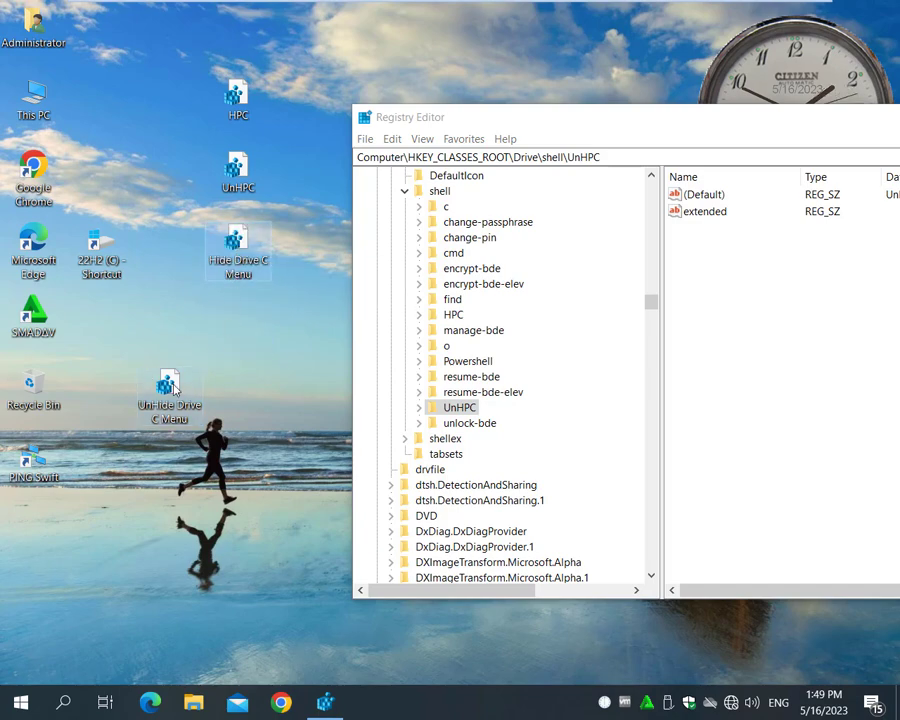
- Cut both UnHPC key sections out of the UnHide Drive C Menu file and save it
click(170, 388)
right_click(172, 388)
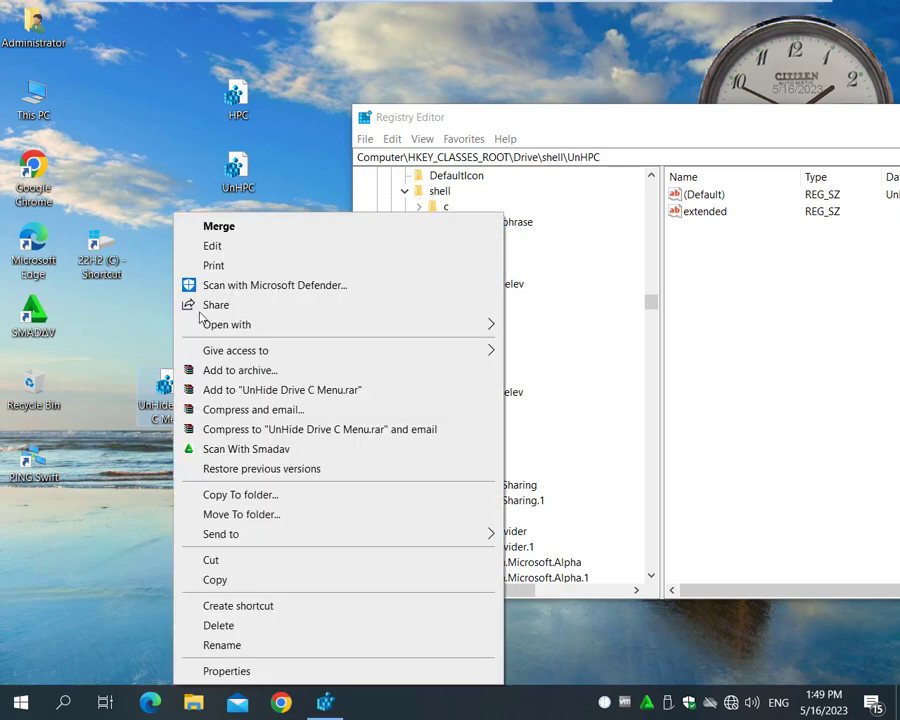
click(216, 247)
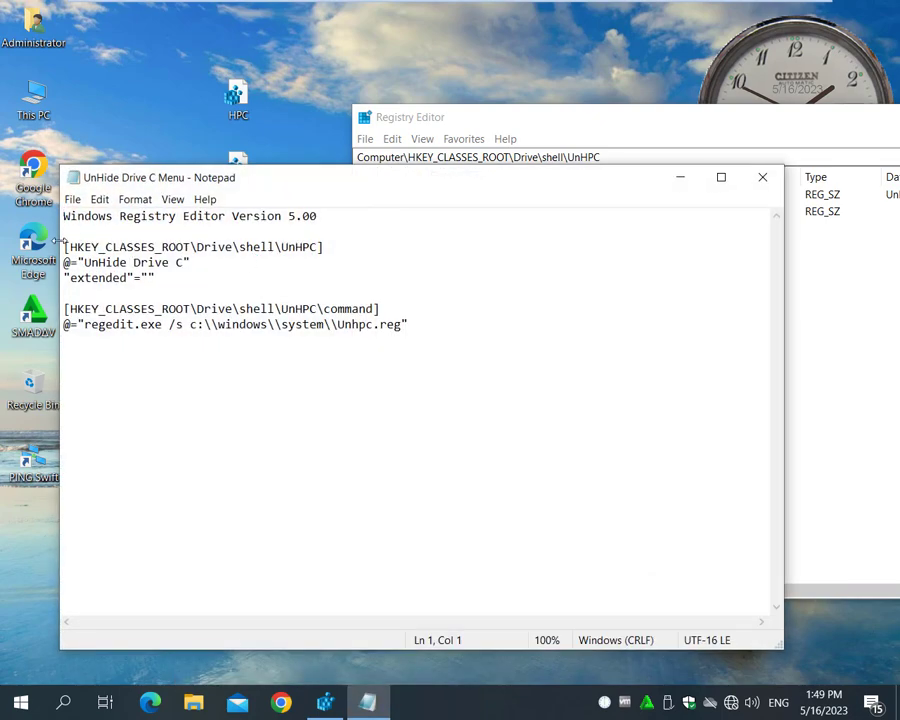
drag(65, 247, 302, 348)
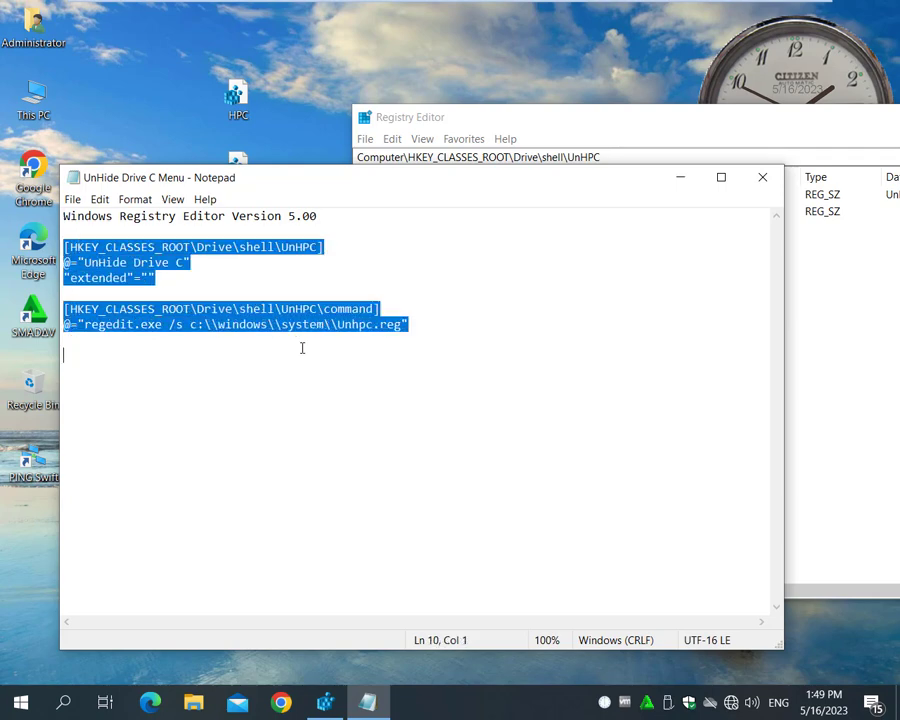
key(Delete)
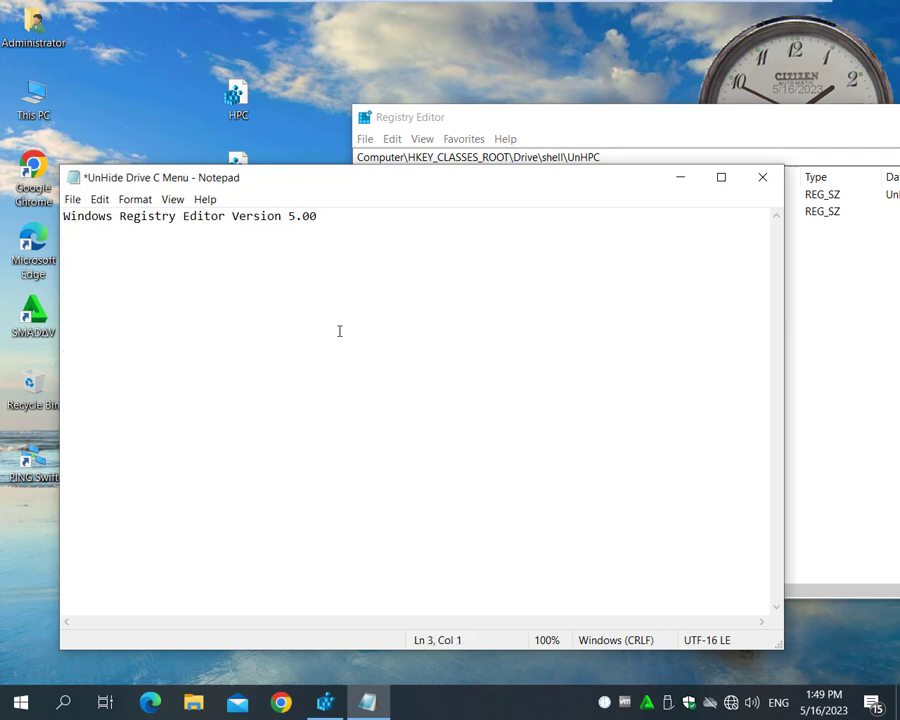
click(766, 180)
click(405, 372)
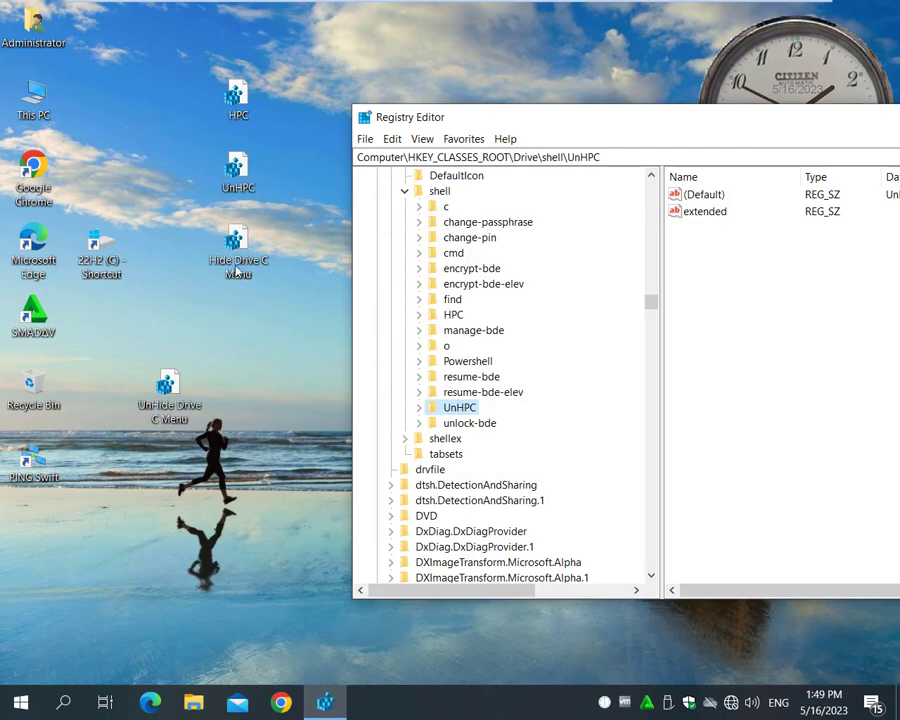
- Paste the UnHPC key sections below the HPC sections in the Hide Drive C Menu file and save it
right_click(234, 240)
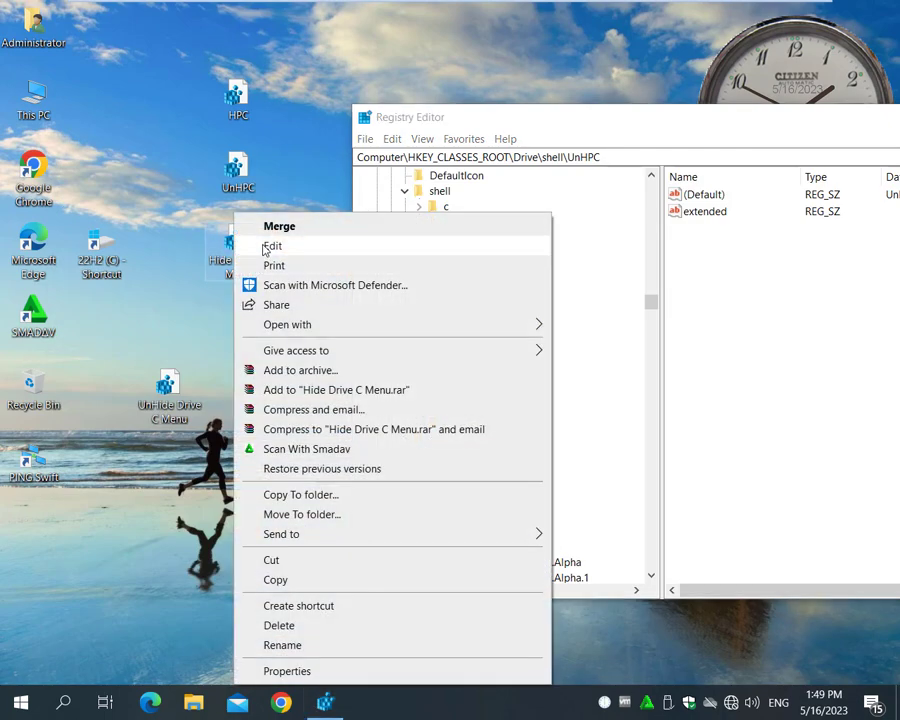
click(241, 246)
click(122, 348)
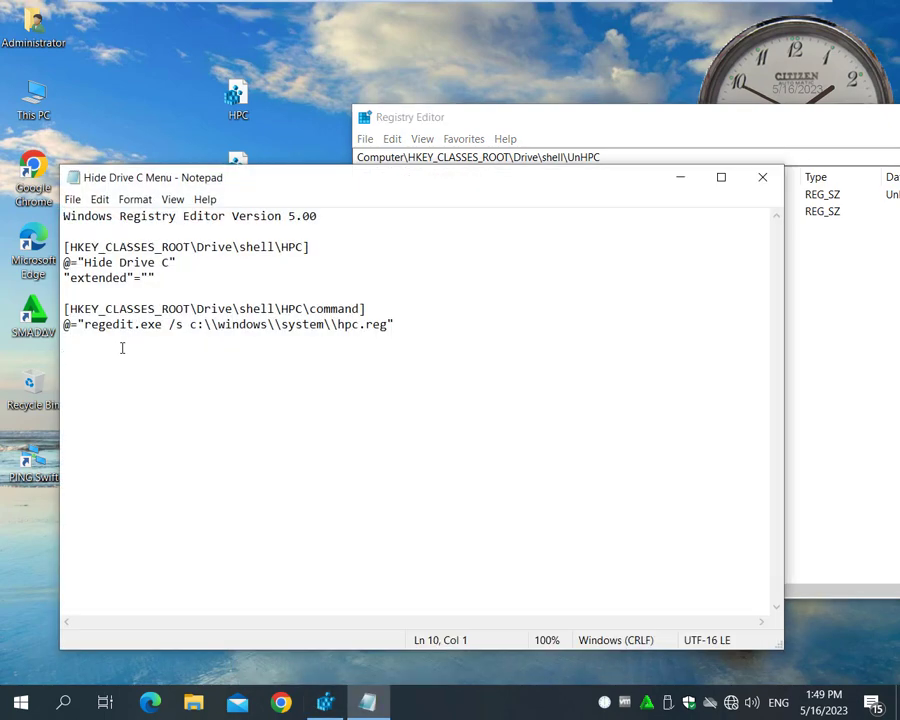
key(ctrl+v)
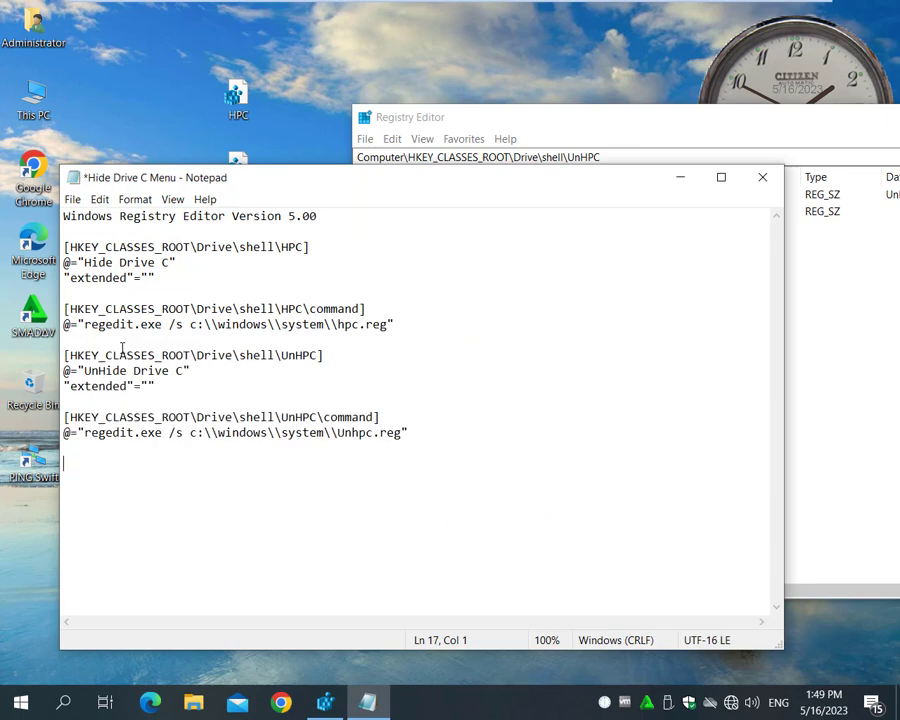
click(762, 178)
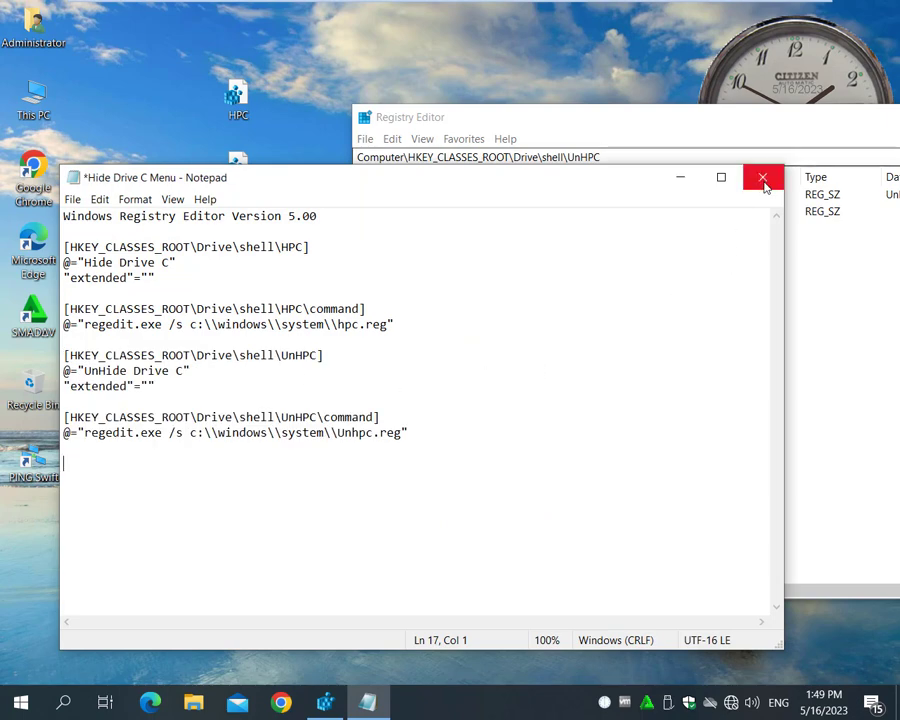
click(421, 375)
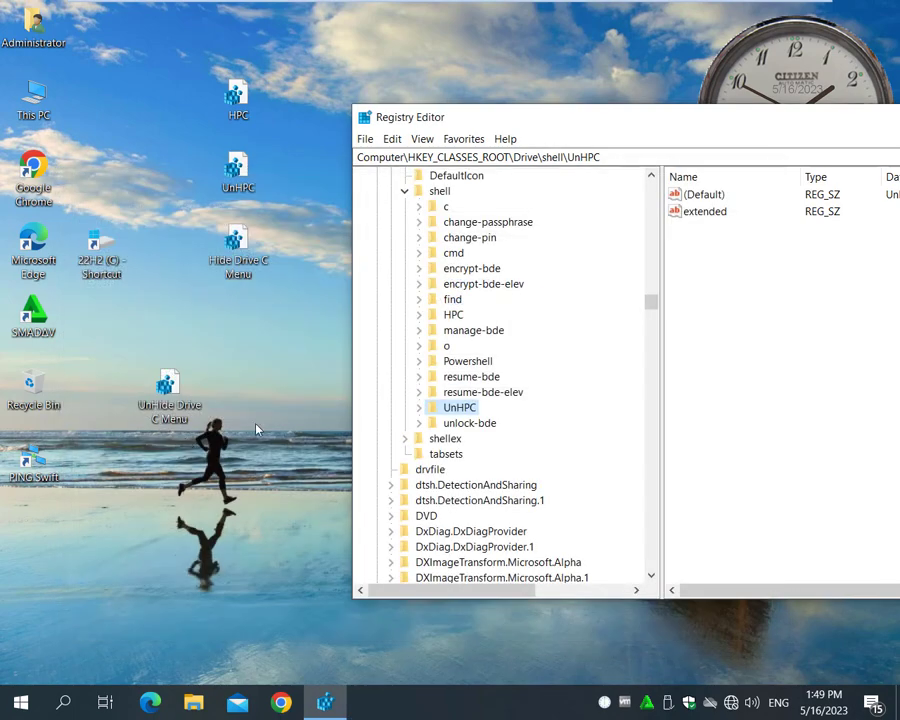
- Move the UnHide Drive C Menu file to the Recycle Bin and empty the bin
drag(170, 420, 27, 397)
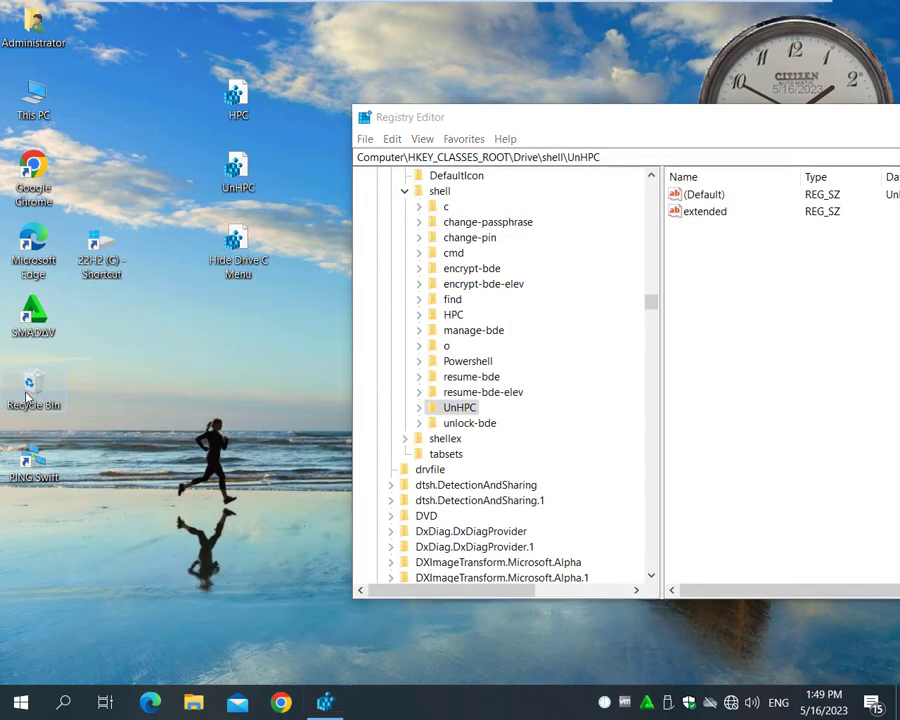
right_click(33, 390)
click(100, 416)
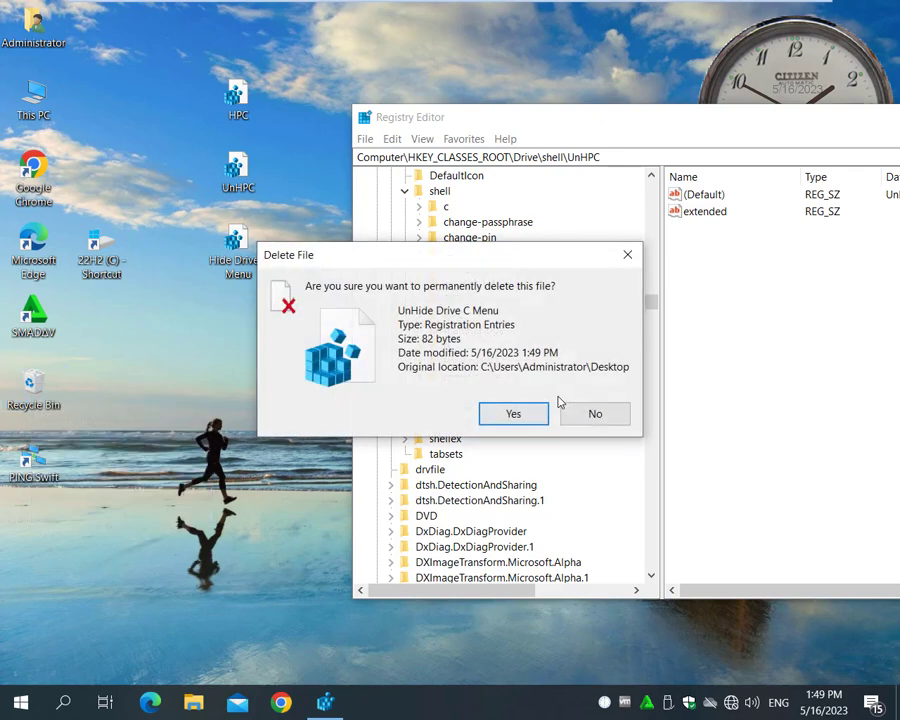
click(495, 413)
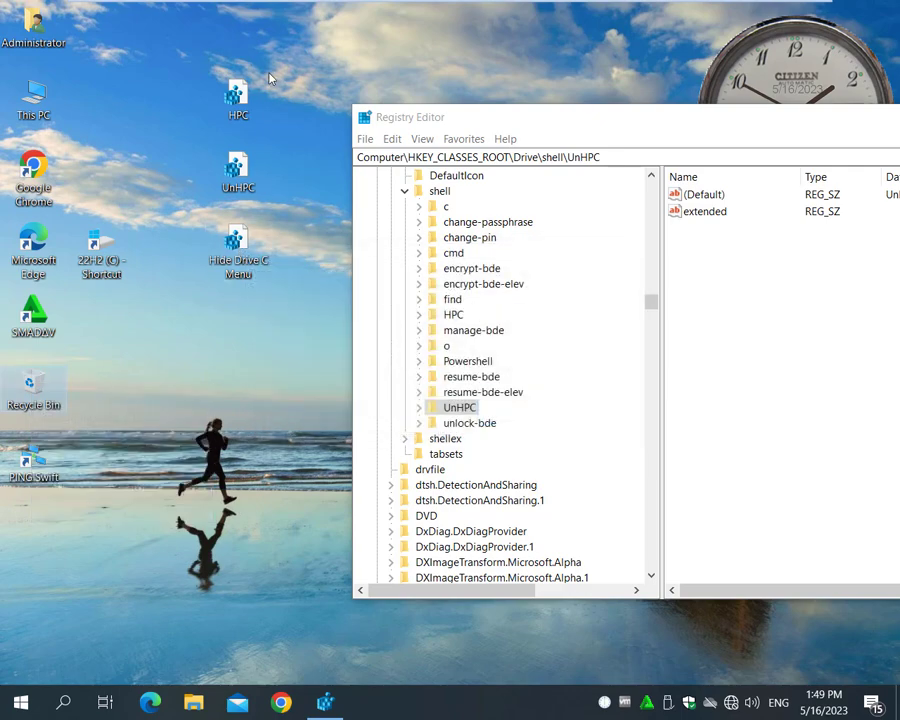
drag(280, 85, 228, 197)
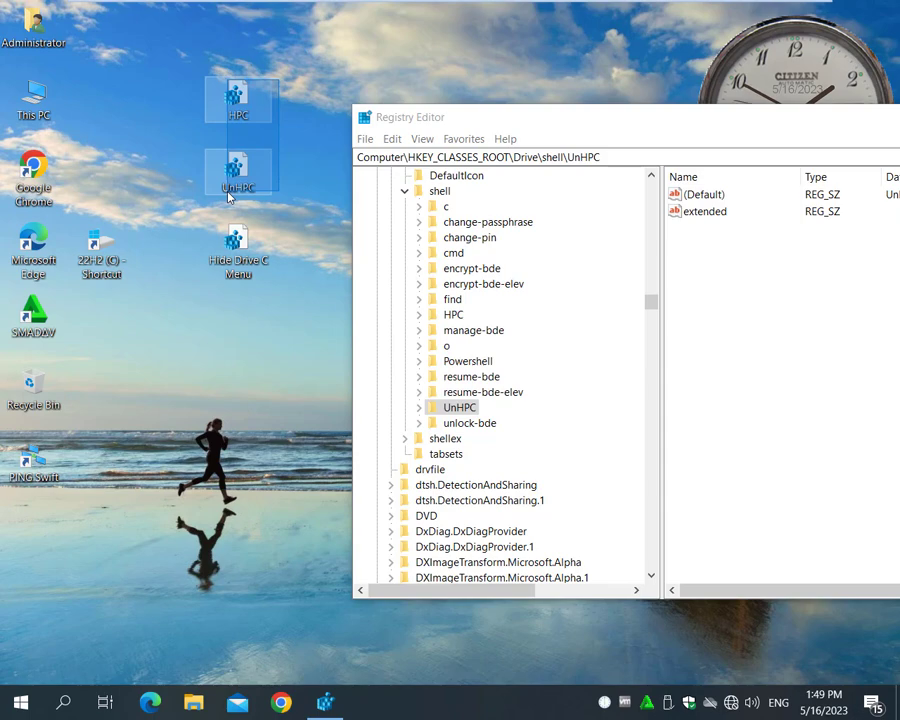
drag(229, 197, 229, 197)
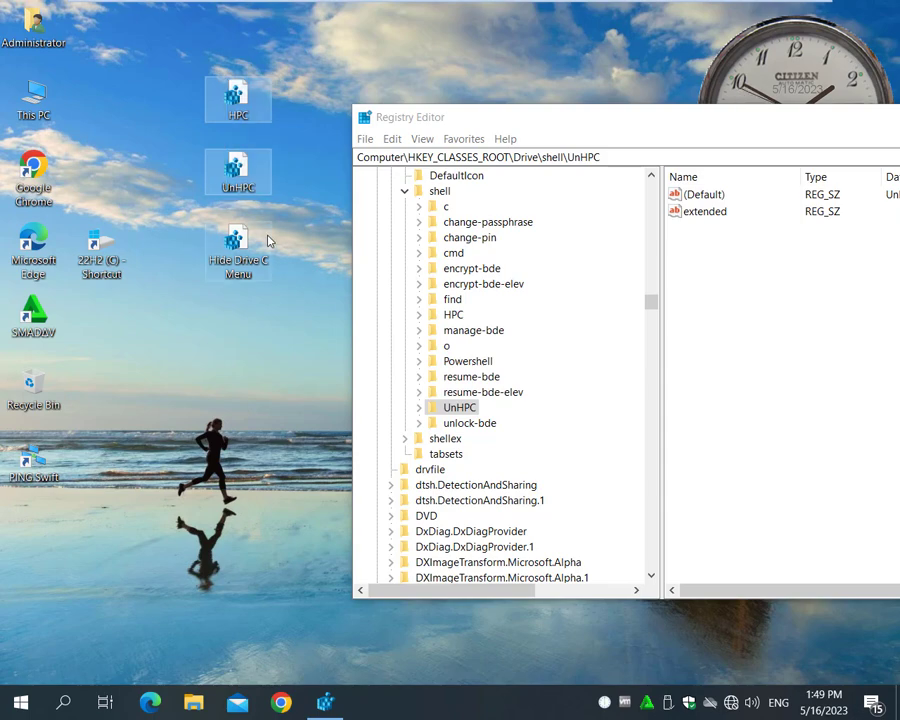
click(243, 265)
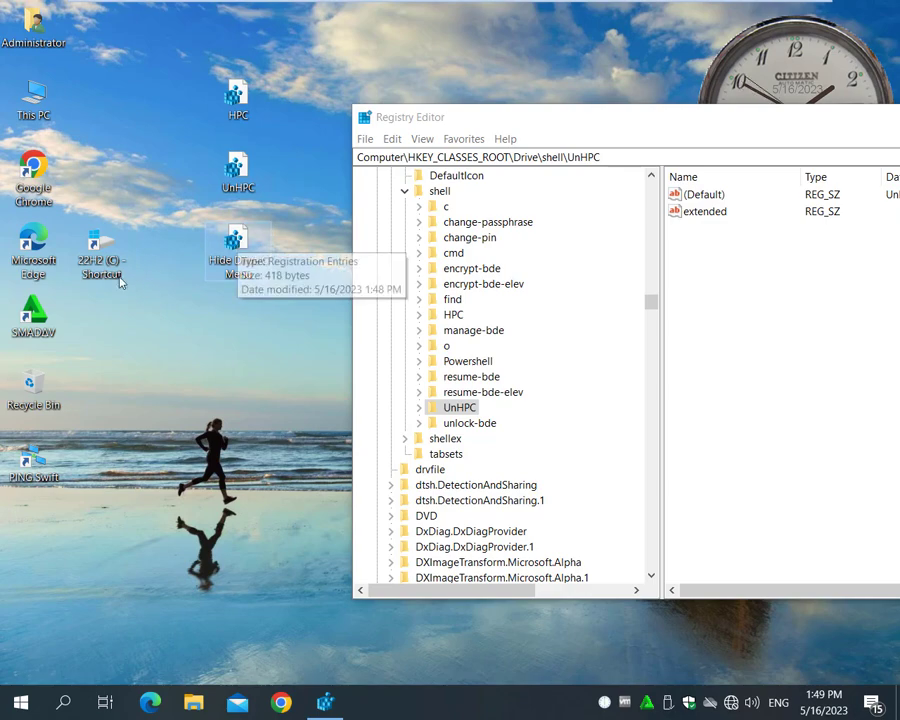
- Compare the standard and extended context menus of the drive C shortcut for the Hide Drive C and UnHide Drive C entries
right_click(103, 250)
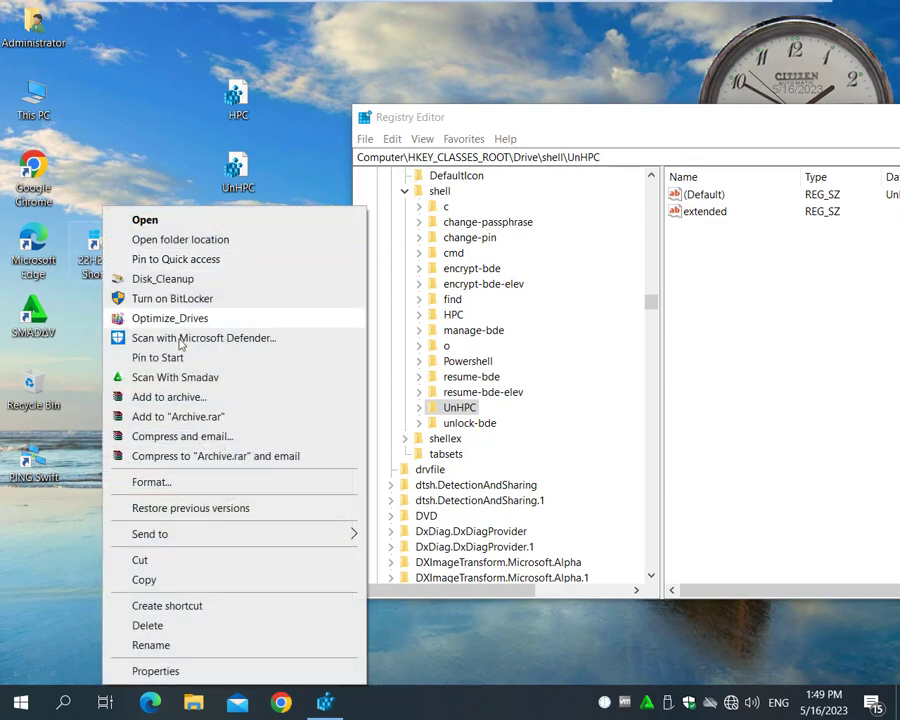
click(91, 314)
shift+right_click(102, 250)
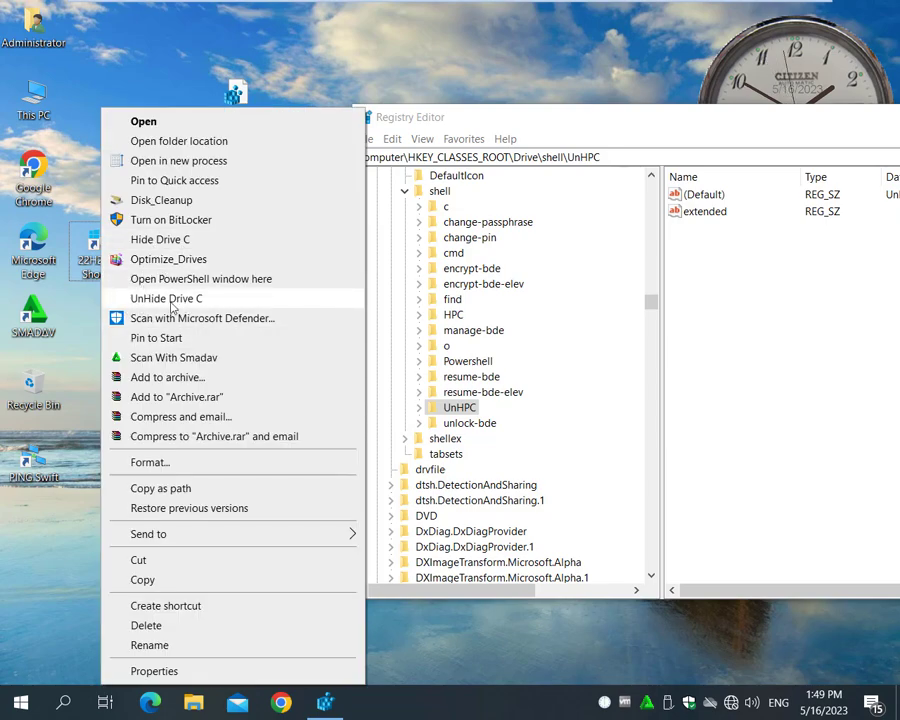
click(54, 229)
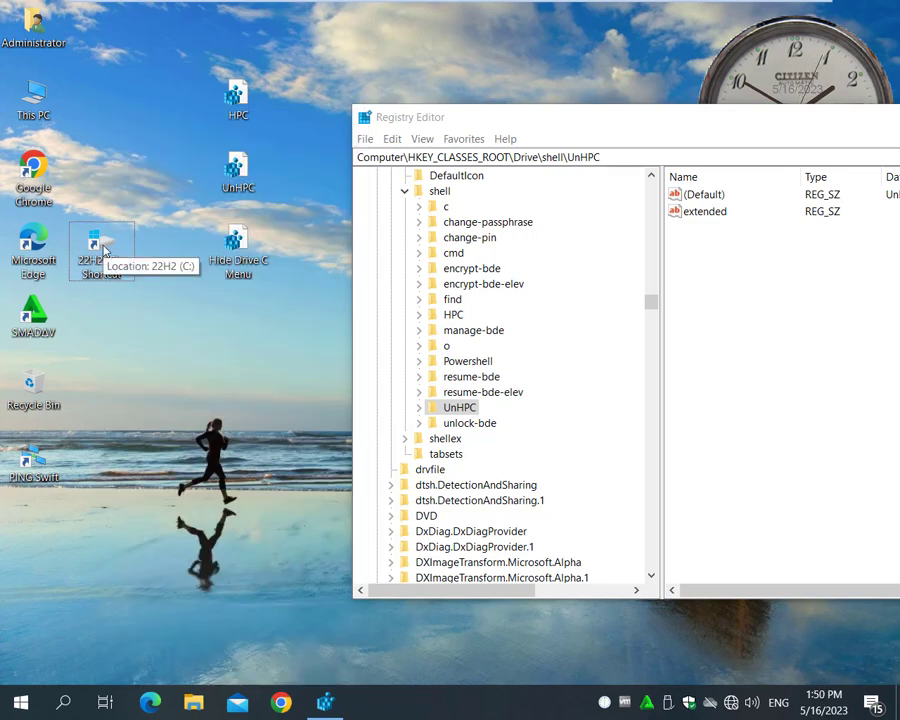
right_click(104, 250)
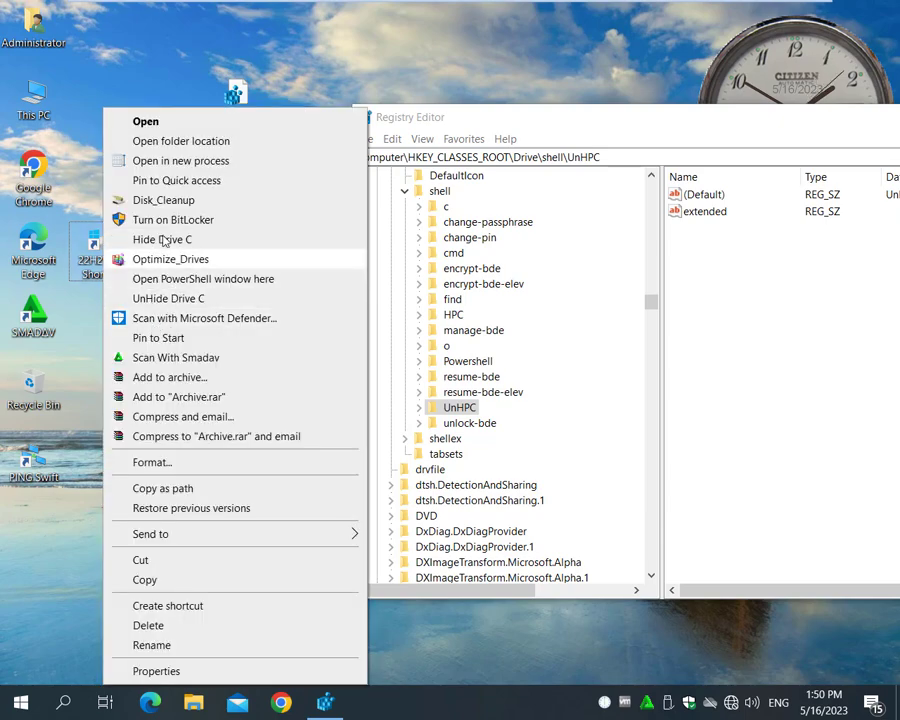
click(59, 228)
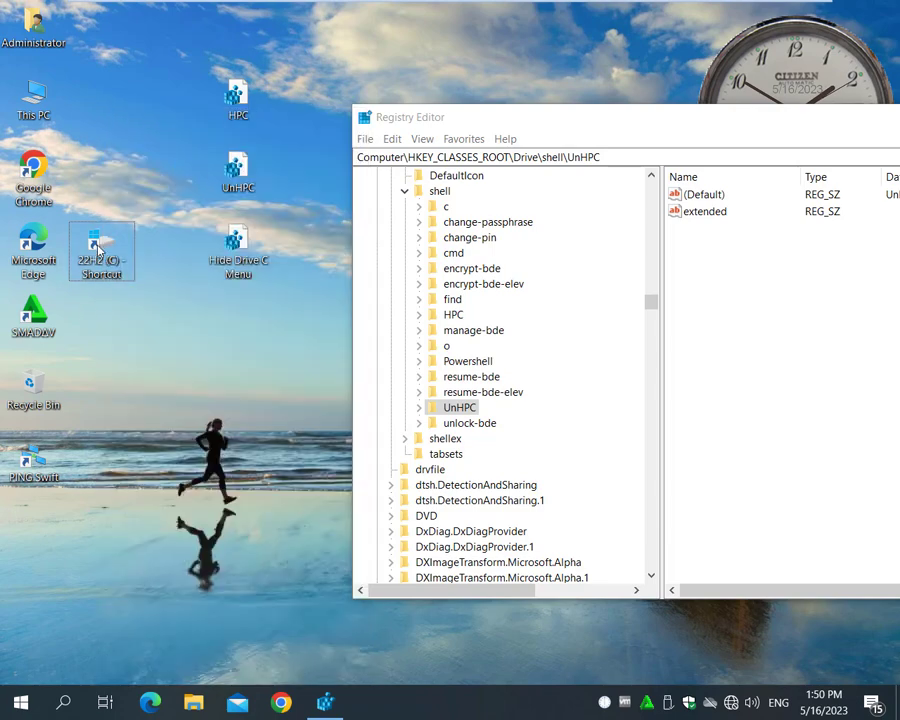
right_click(97, 248)
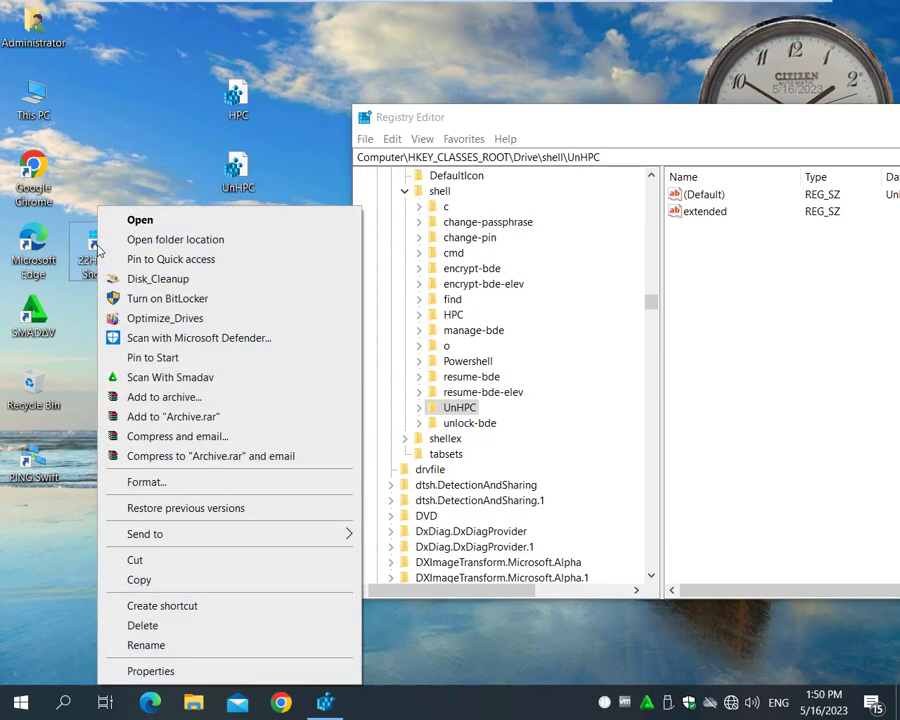
click(95, 250)
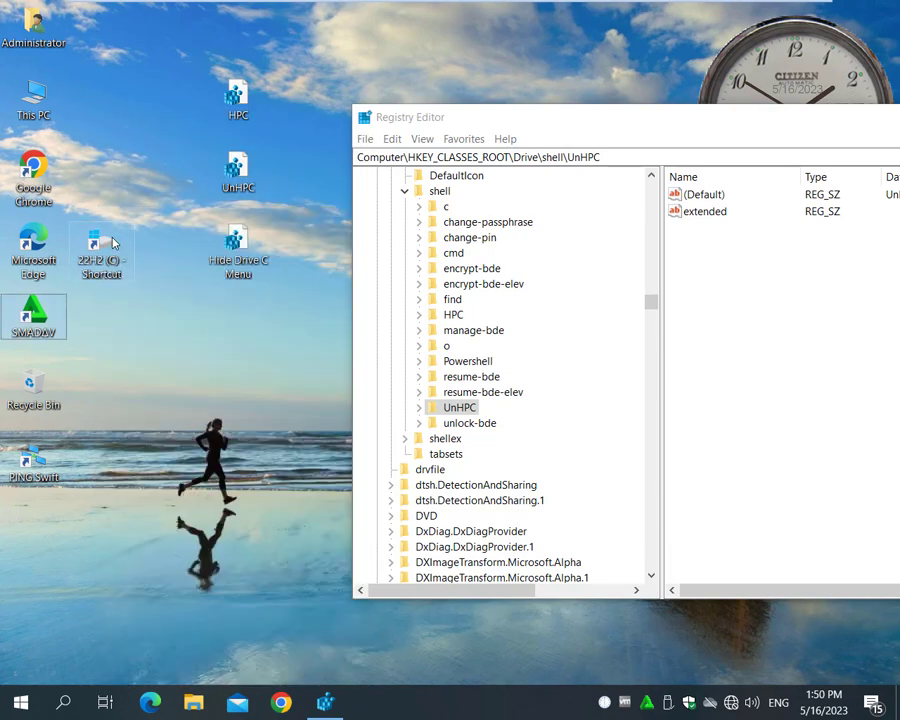
- Recheck that the drive C shortcut offers Hide Drive C and UnHide Drive C only in its extended context menu
right_click(108, 243)
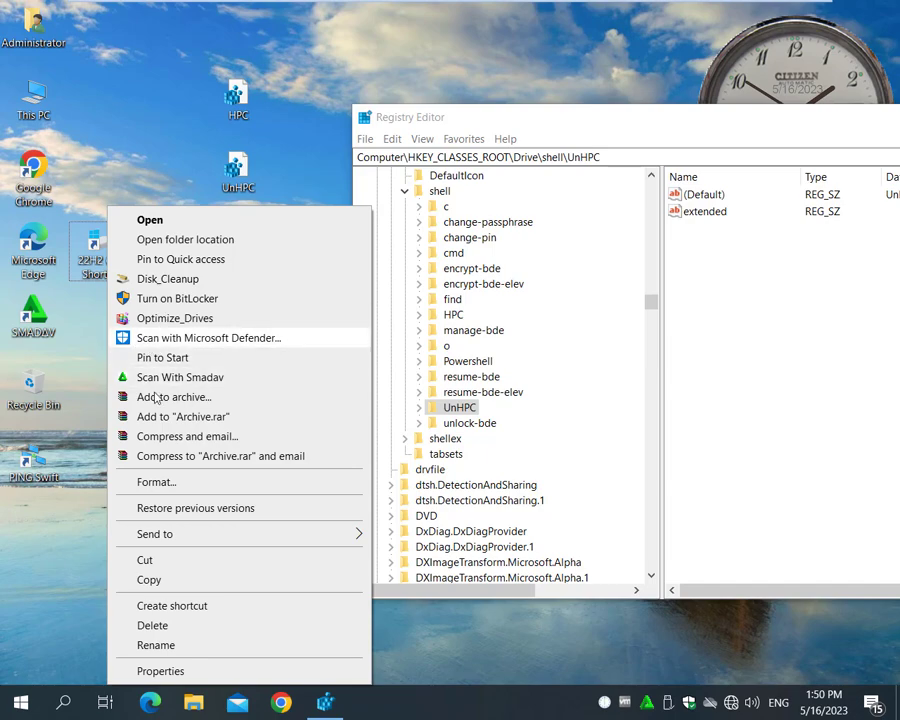
click(100, 258)
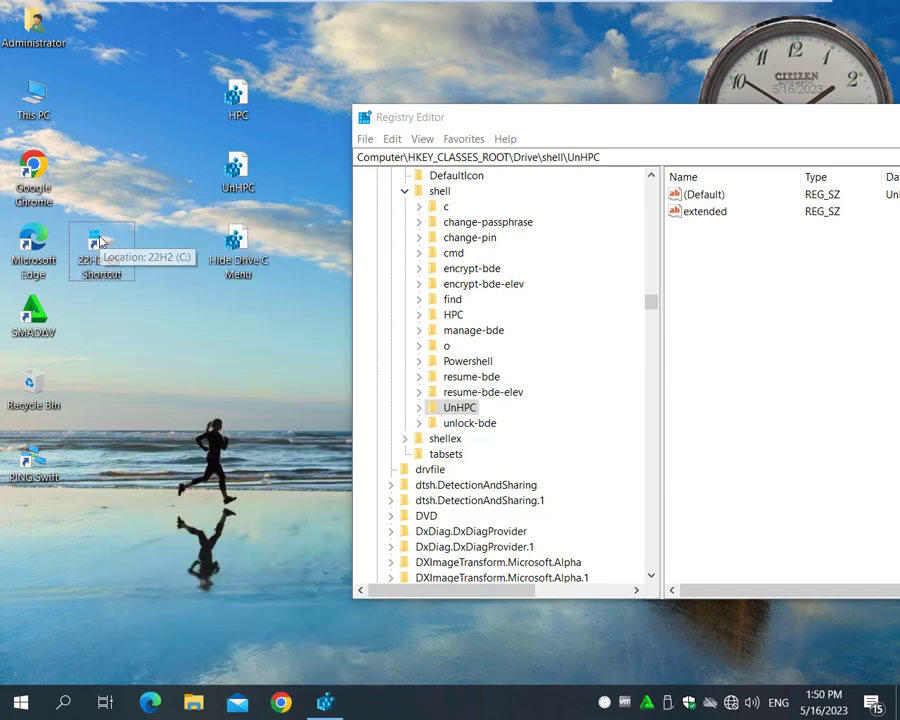
right_click(100, 257)
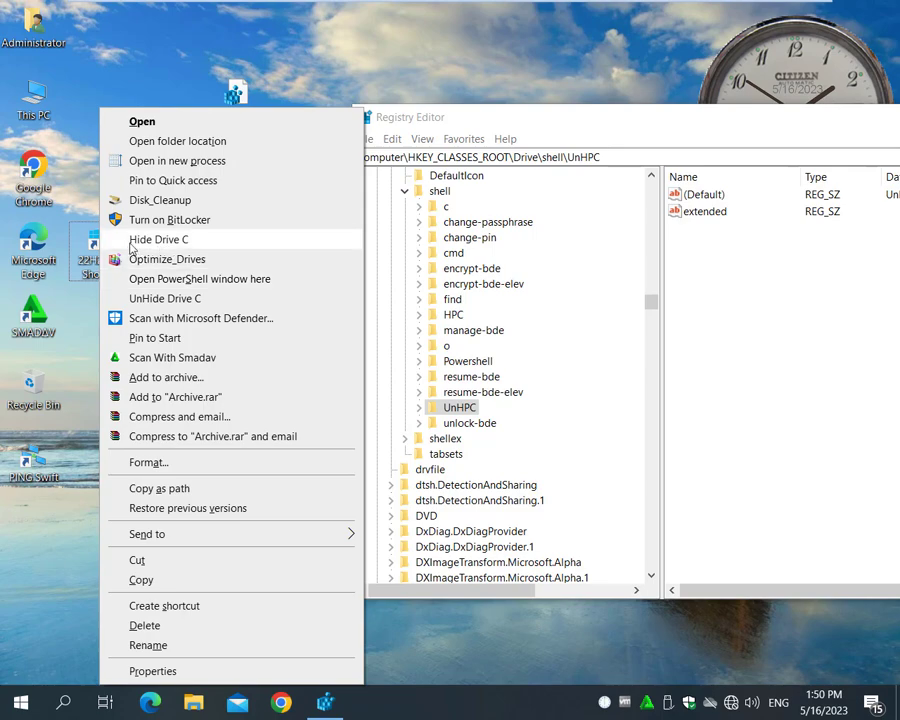
click(92, 326)
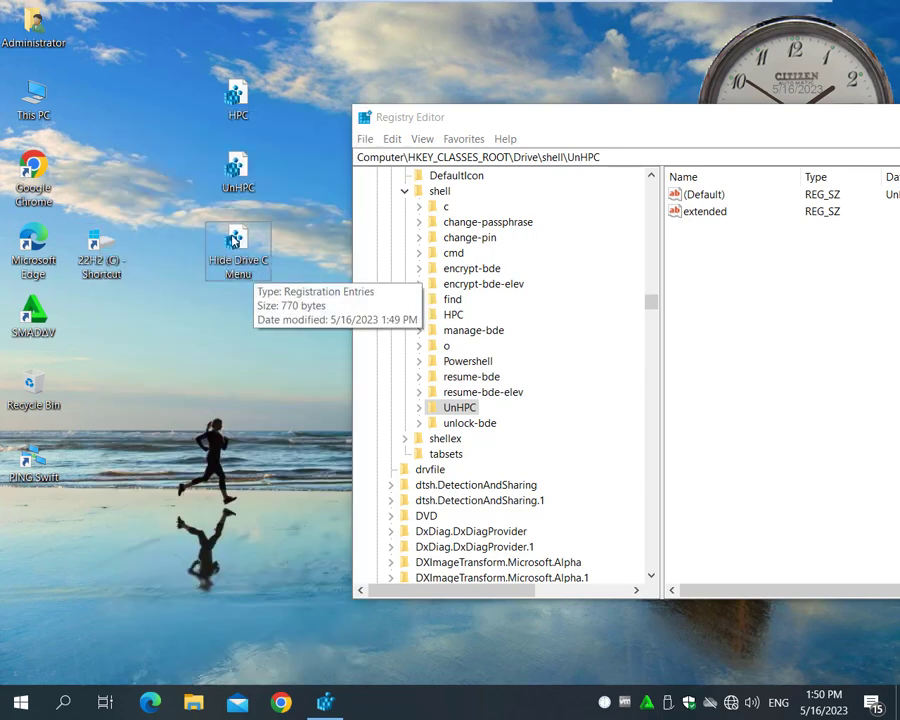
right_click(110, 258)
click(100, 260)
right_click(100, 259)
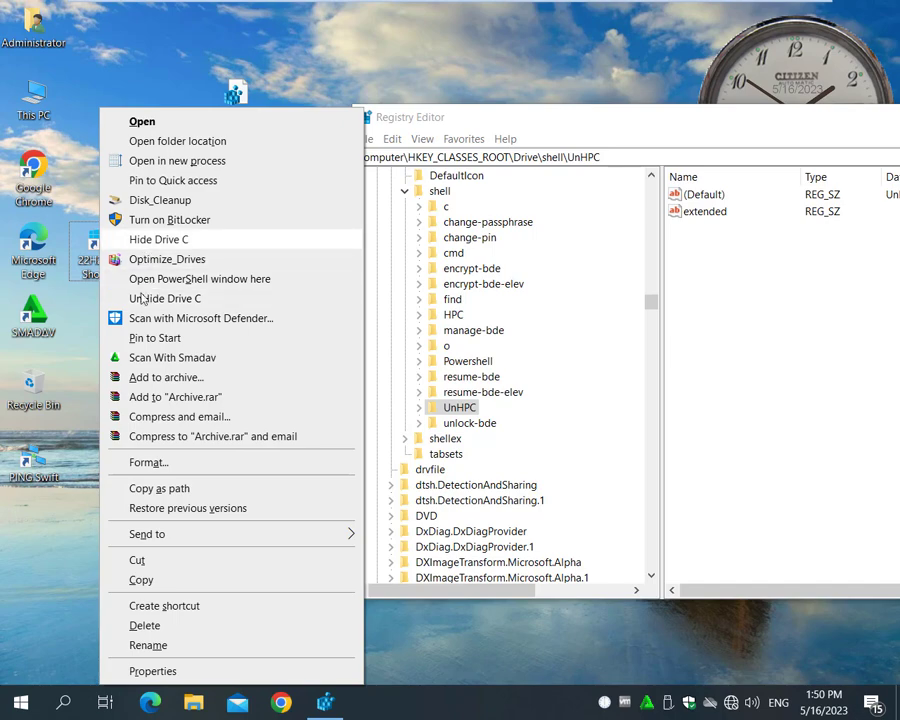
click(83, 327)
- Inspect the C:\Windows\System folder for the HPC and UnHPC registry files and close the folder window
drag(266, 83, 235, 272)
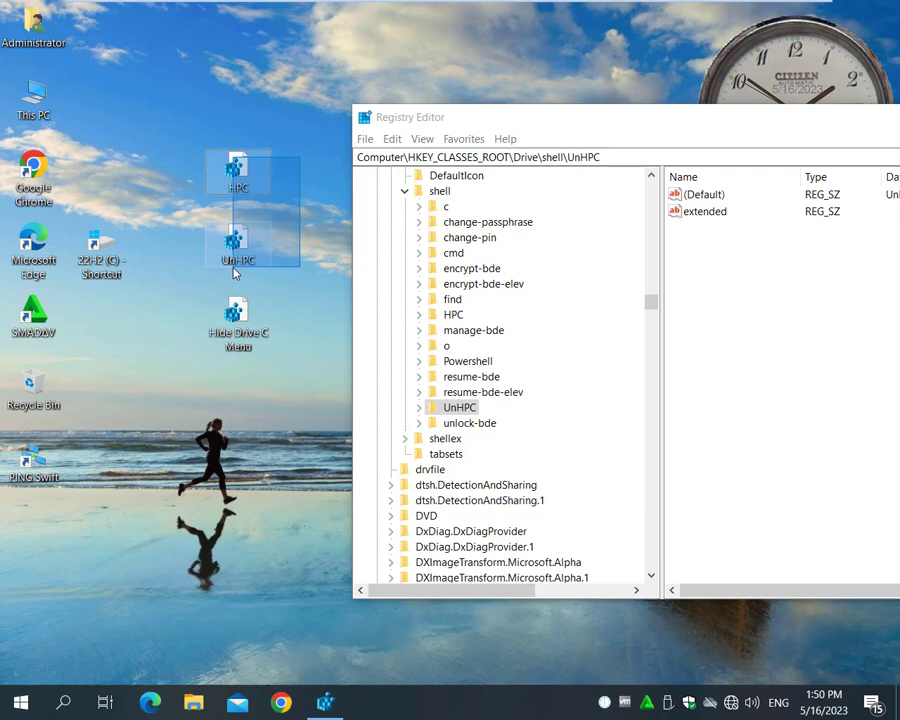
drag(235, 272, 235, 272)
double_click(34, 100)
double_click(358, 242)
double_click(340, 401)
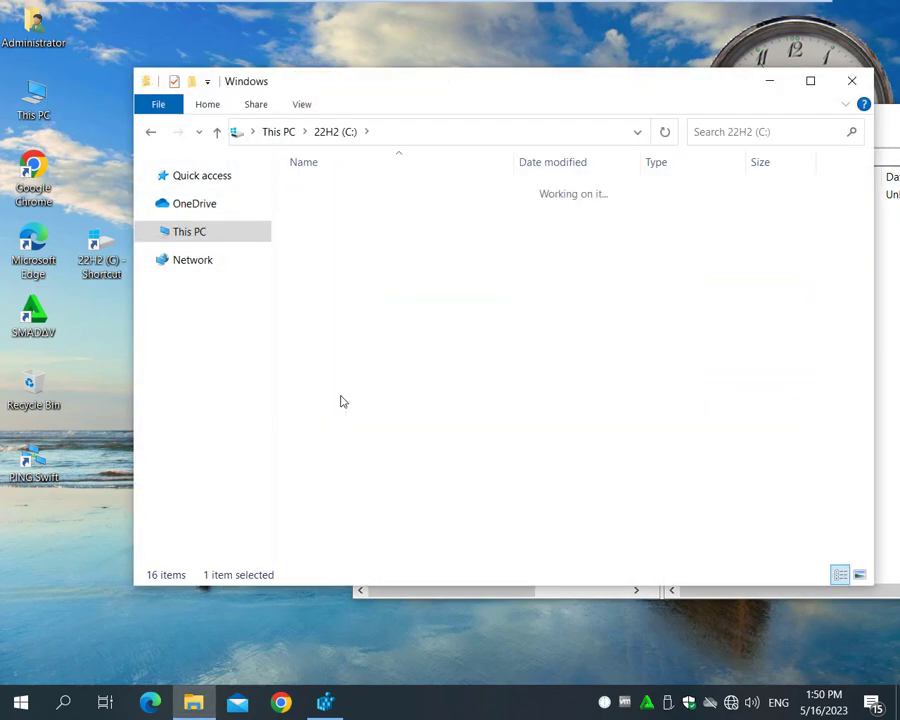
scroll(341, 412, down, 6)
scroll(340, 366, down, 6)
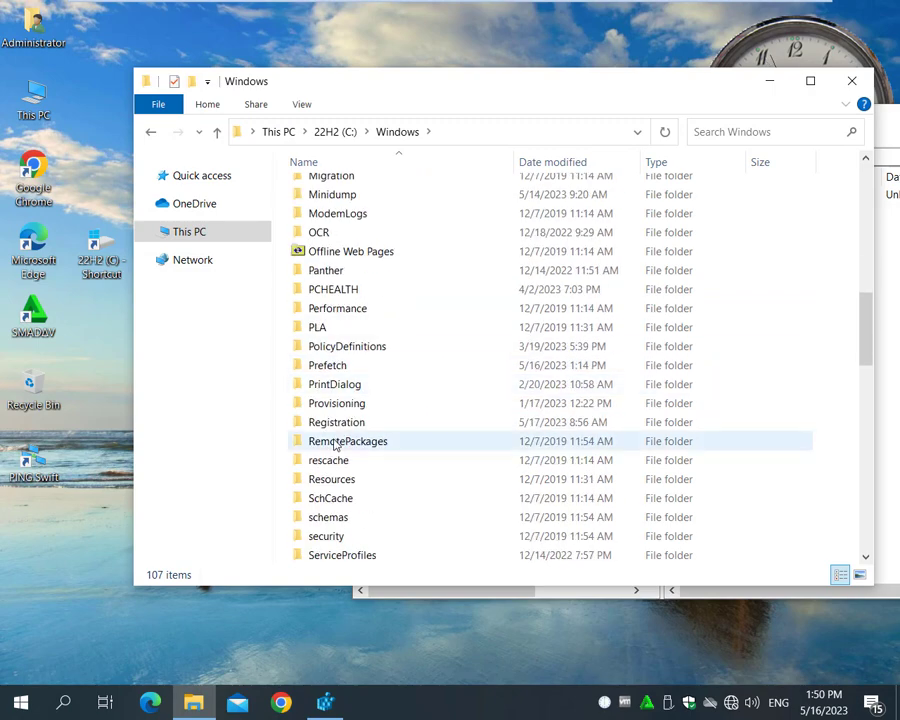
scroll(335, 446, down, 5)
click(325, 484)
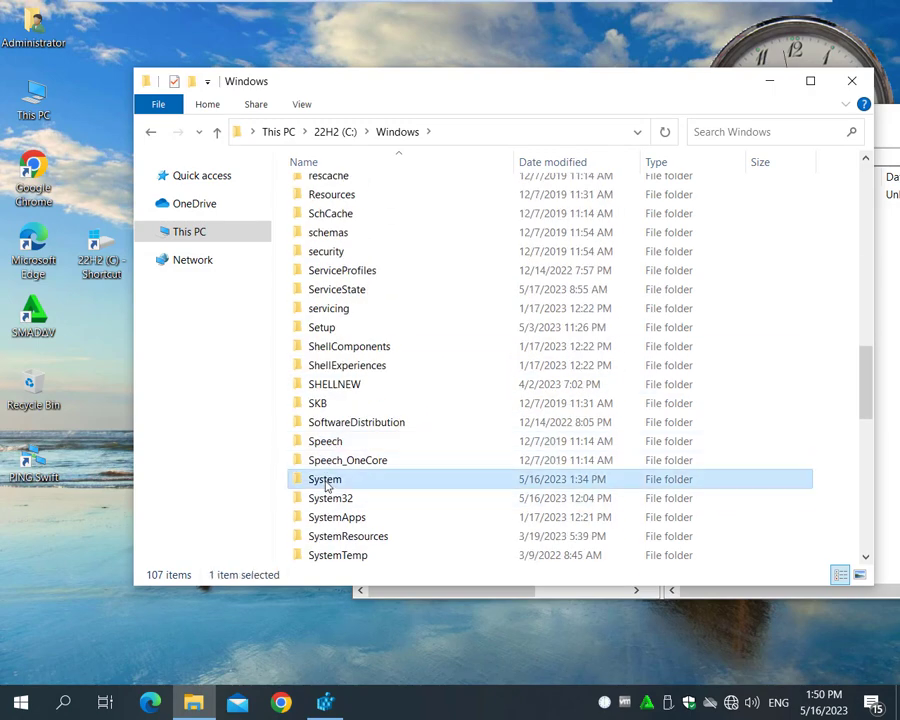
double_click(325, 484)
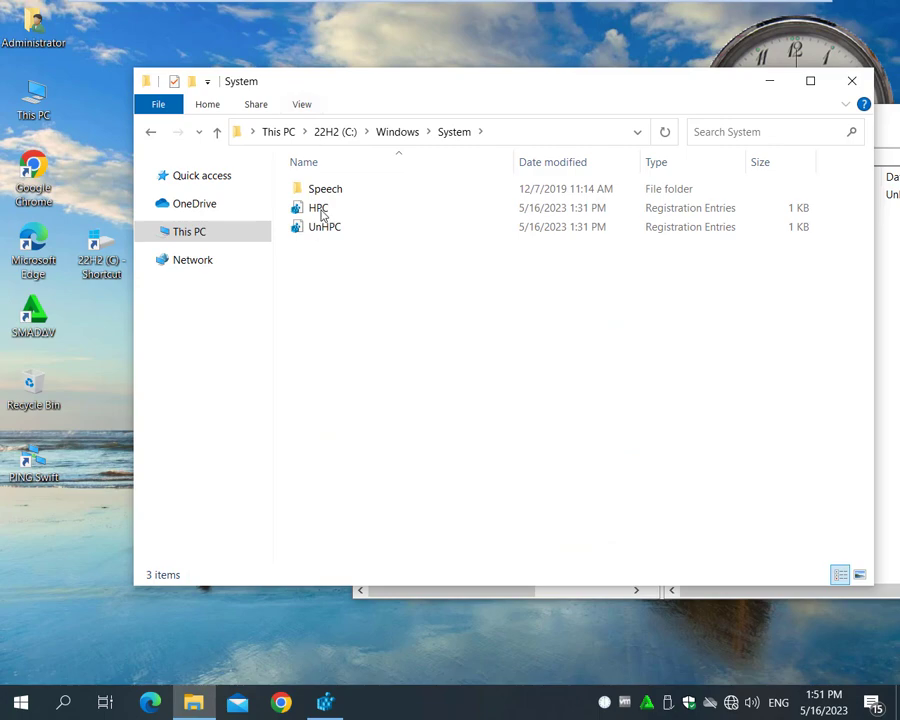
click(850, 82)
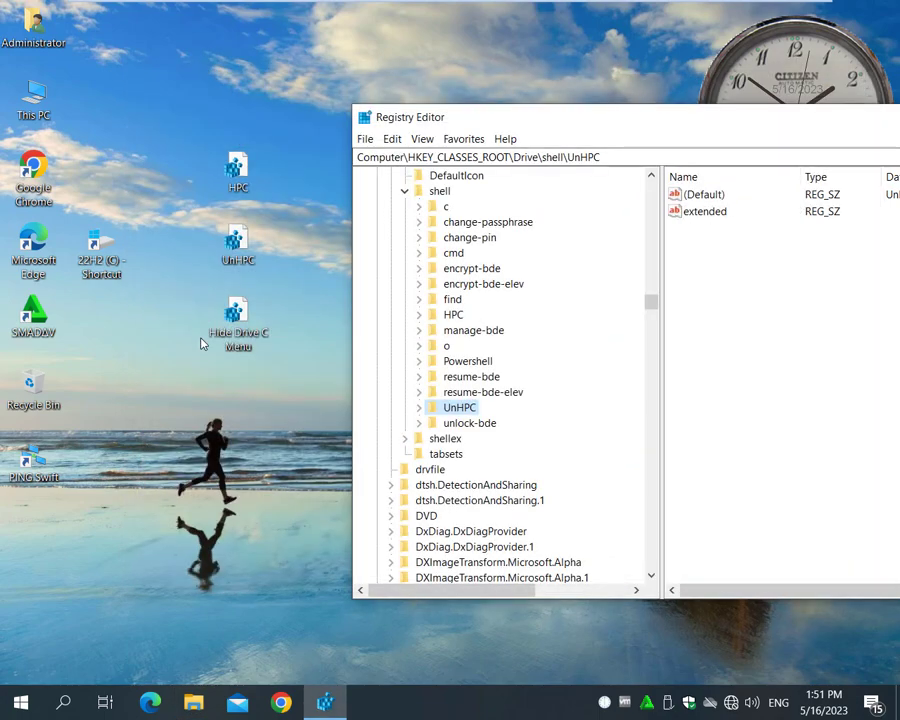
- View the drive C shortcut's standard context menu and its extended version once more
right_click(96, 258)
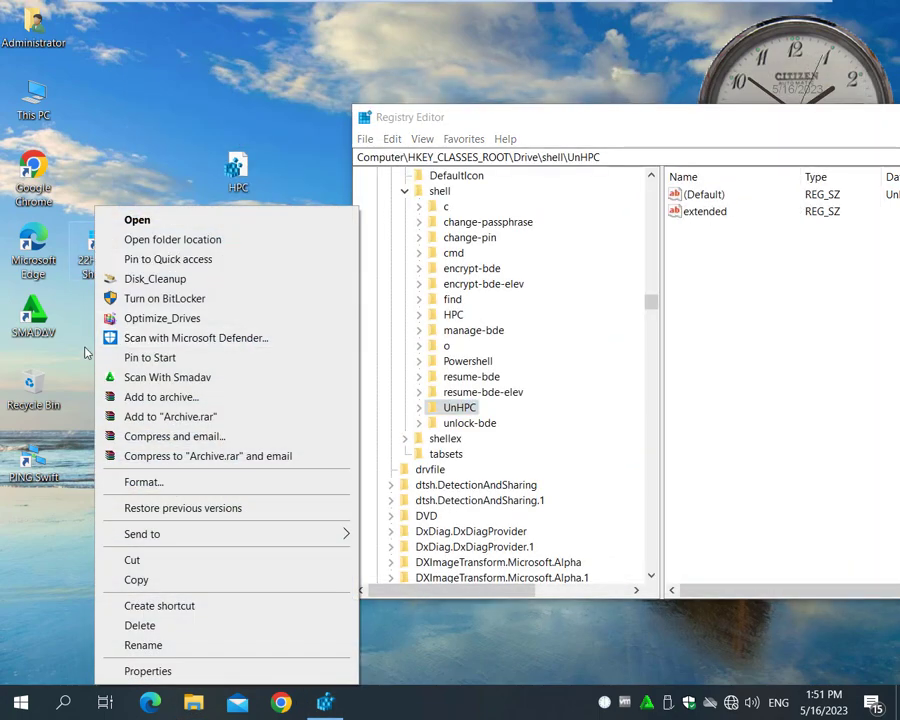
key(Escape)
shift+right_click(97, 258)
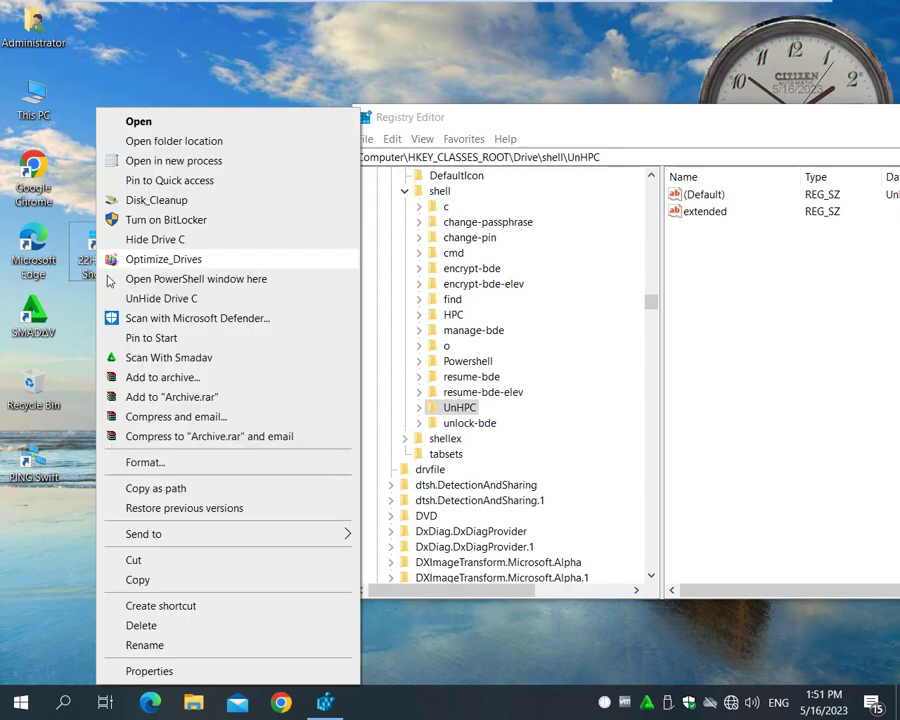
click(93, 319)
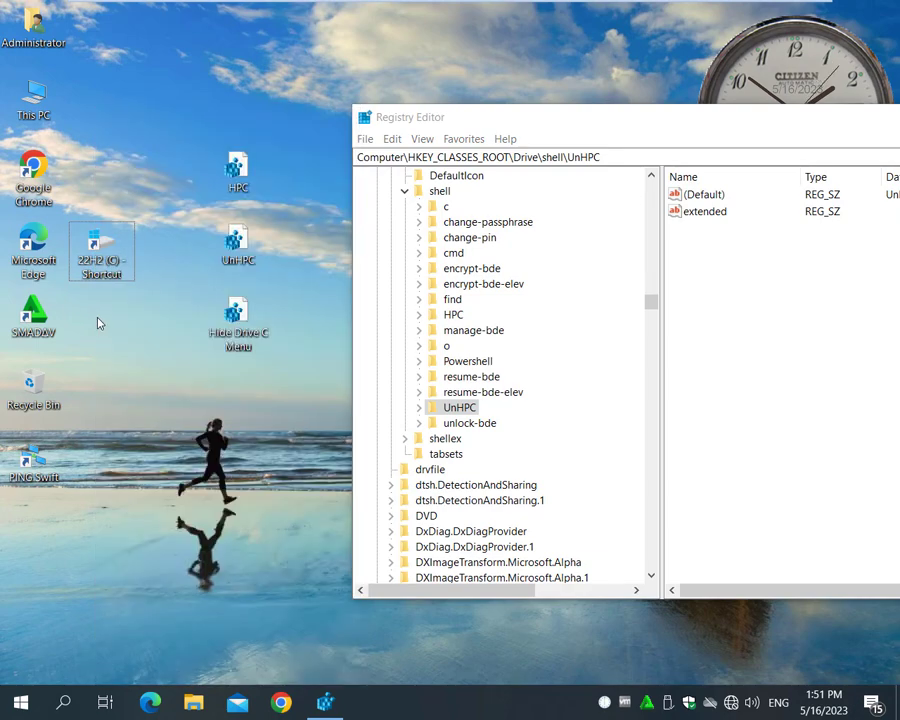
- Rename the Hide Drive C Menu registry file as Hide Drive C to Drive Menu
click(241, 352)
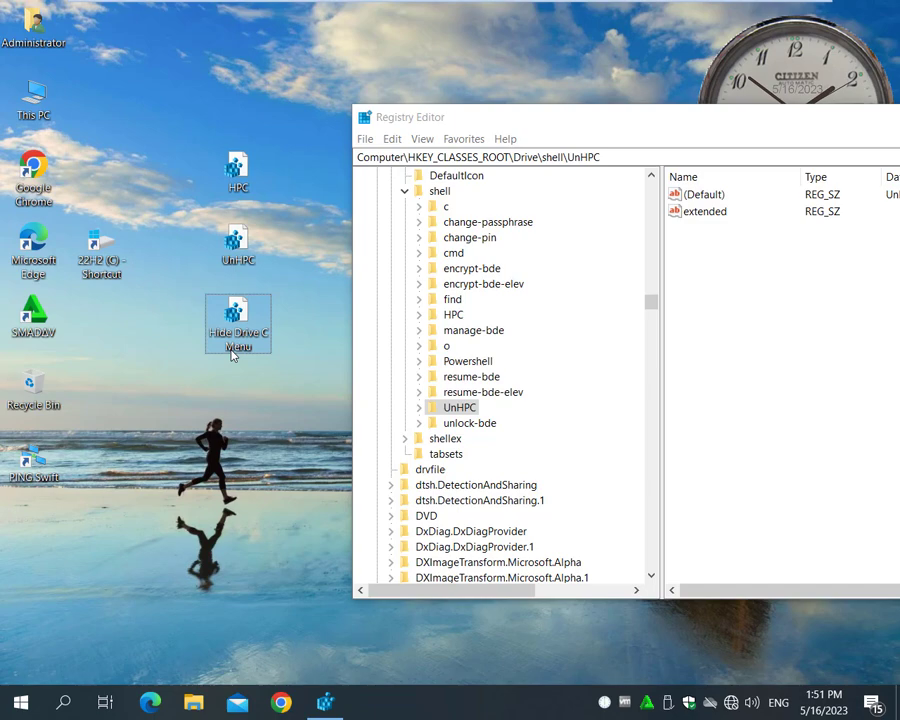
key(F2)
text(to Drive)
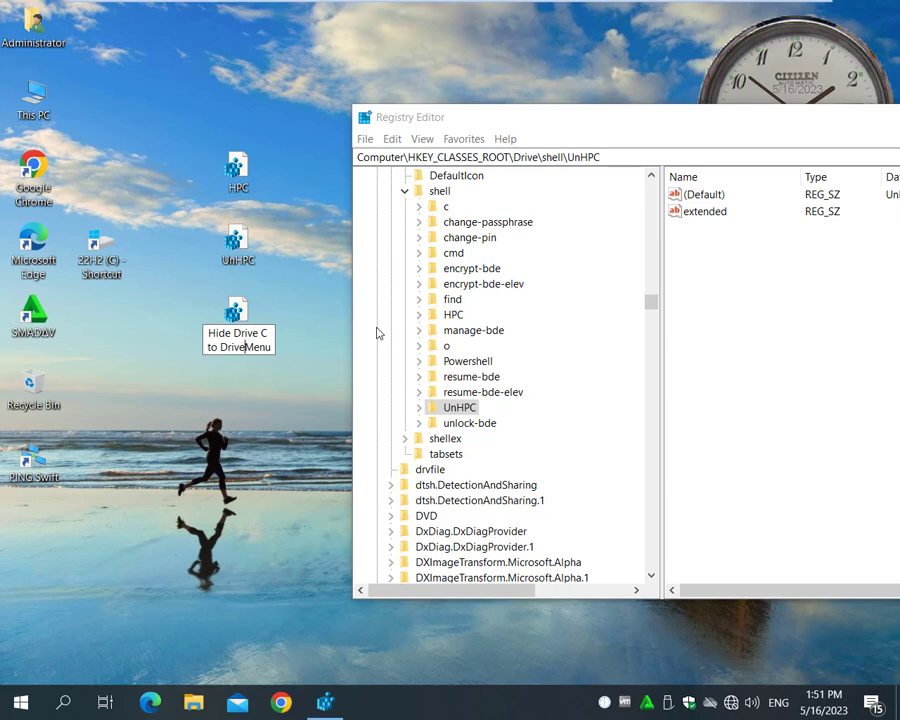
key(Return)
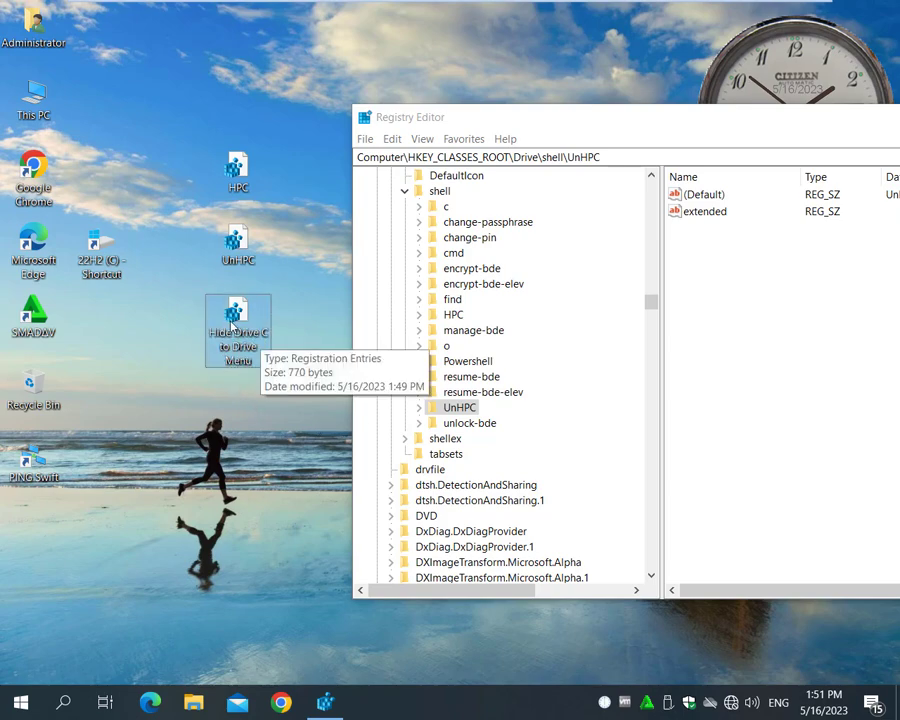
- Compress the HPC, UnHPC and Hide Drive C to Drive Menu files into one zip archive and place it below them on the desktop
drag(301, 133, 221, 315)
right_click(229, 316)
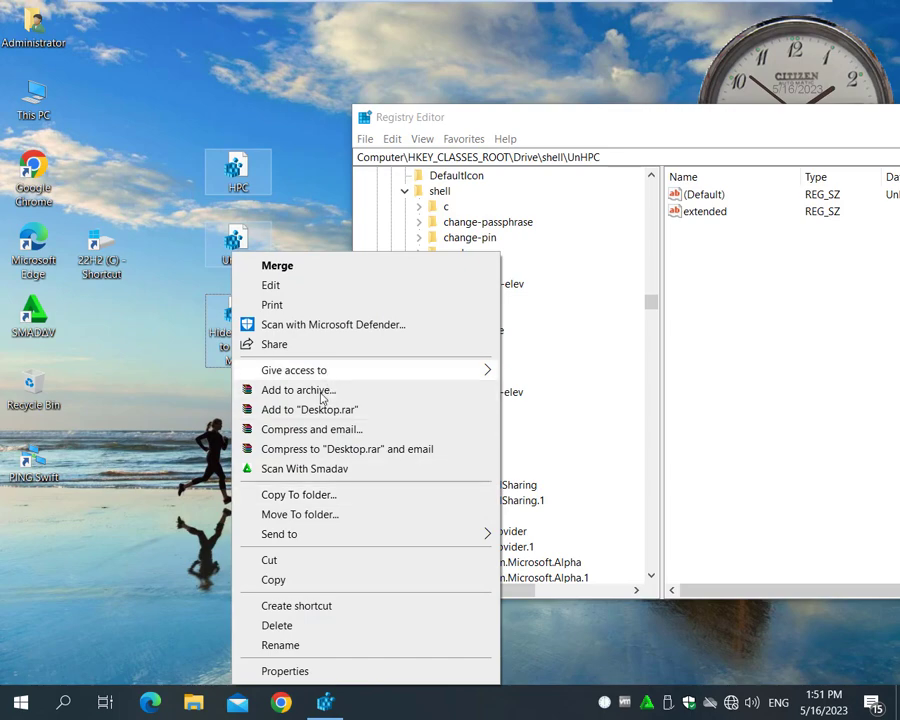
mouse_move(402, 538)
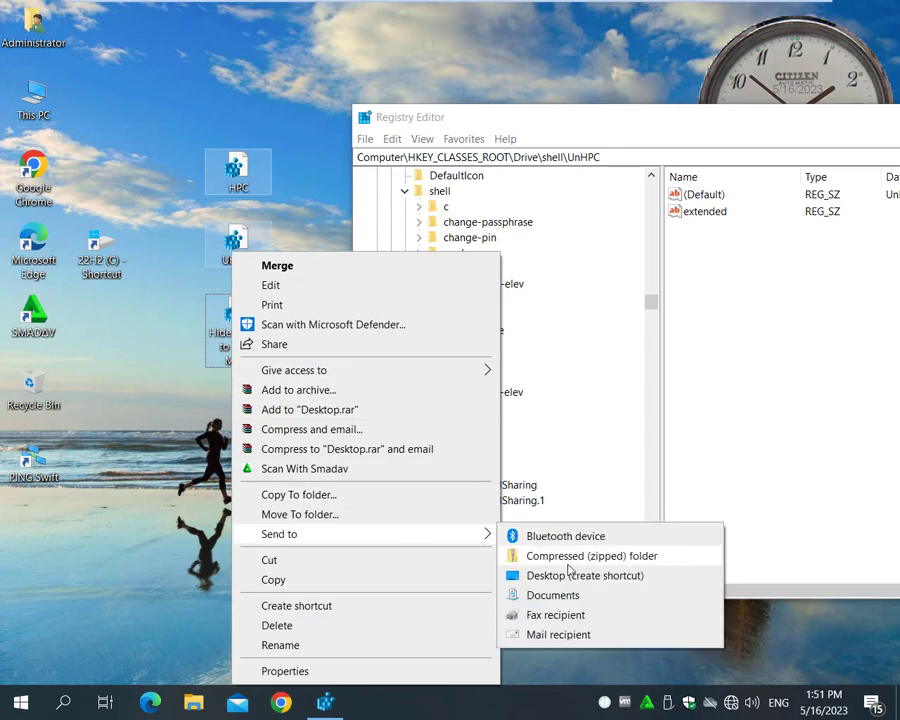
click(518, 556)
click(172, 478)
drag(38, 528, 170, 438)
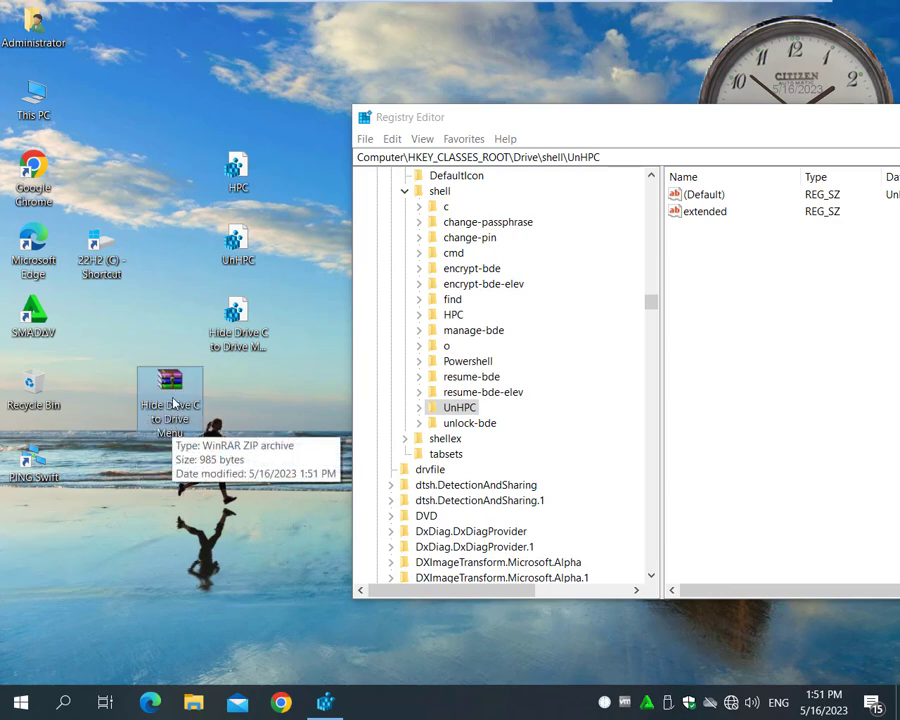
- Rename the zip archive as Hide Drive C to Drive Menu Script
click(175, 432)
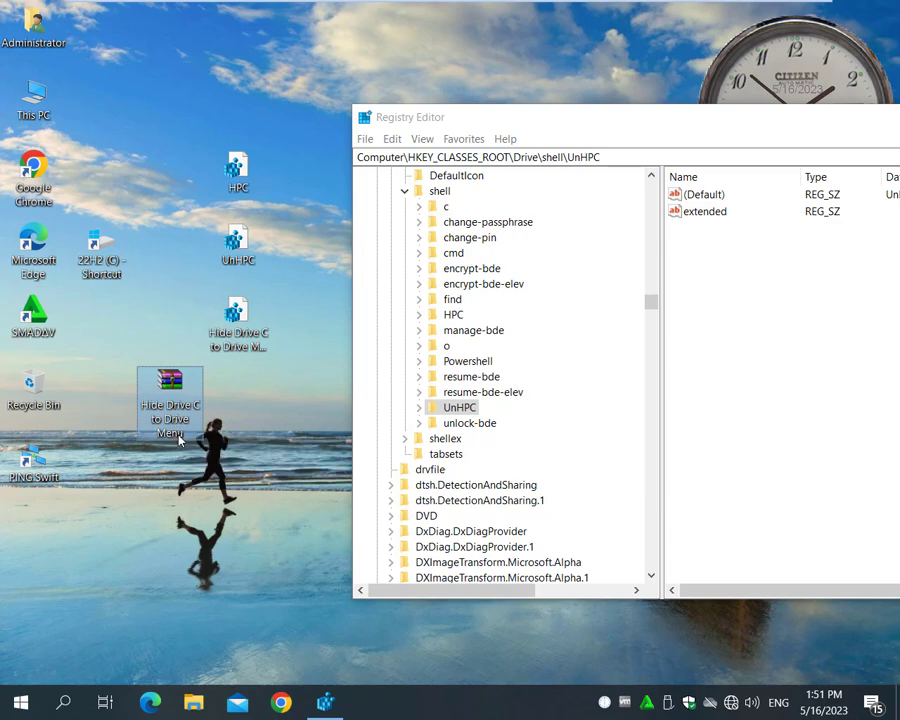
click(195, 436)
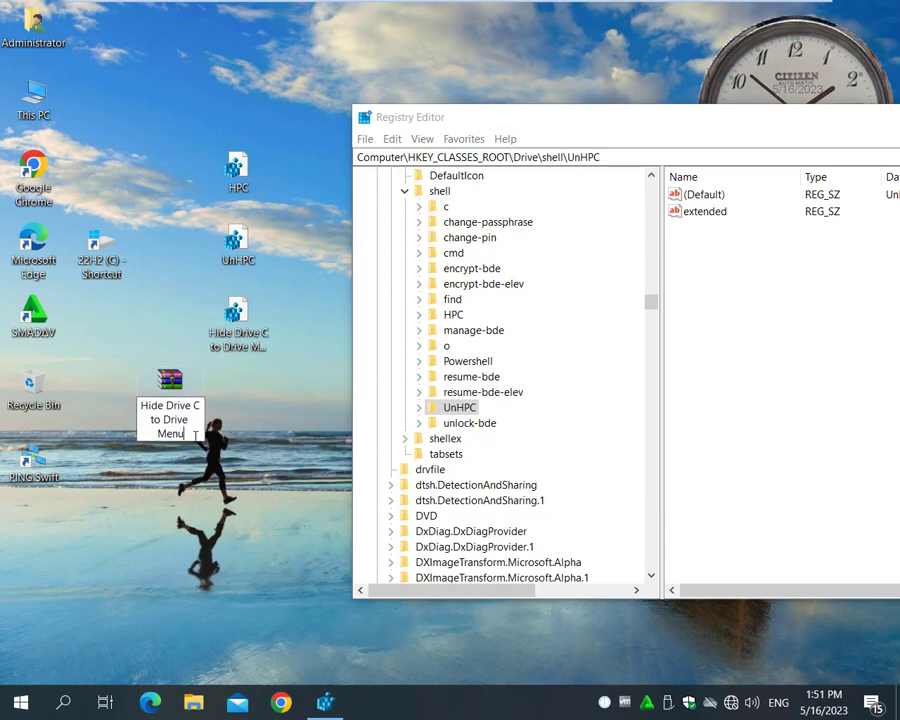
text(Script)
key(Return)
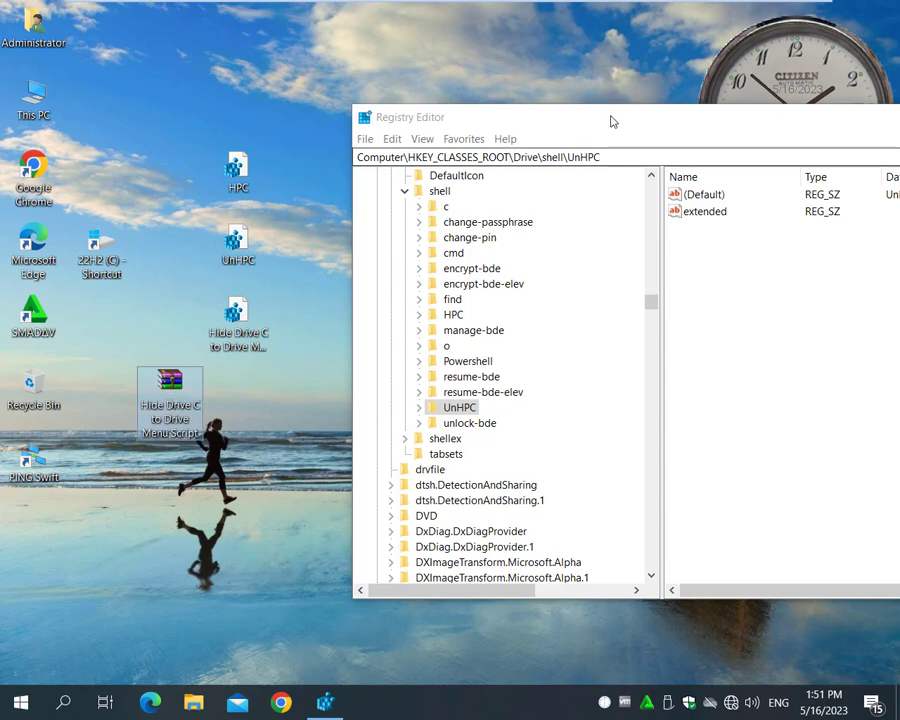
- Close Registry Editor and leave the virtual machine for the host desktop
drag(608, 120, 336, 124)
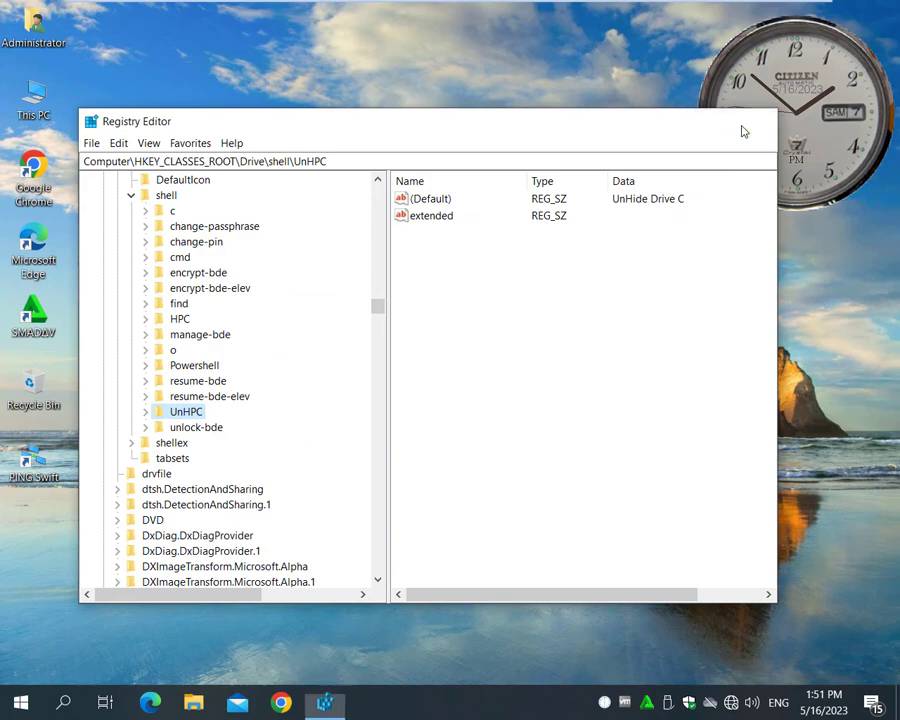
click(756, 121)
mouse_move(472, 4)
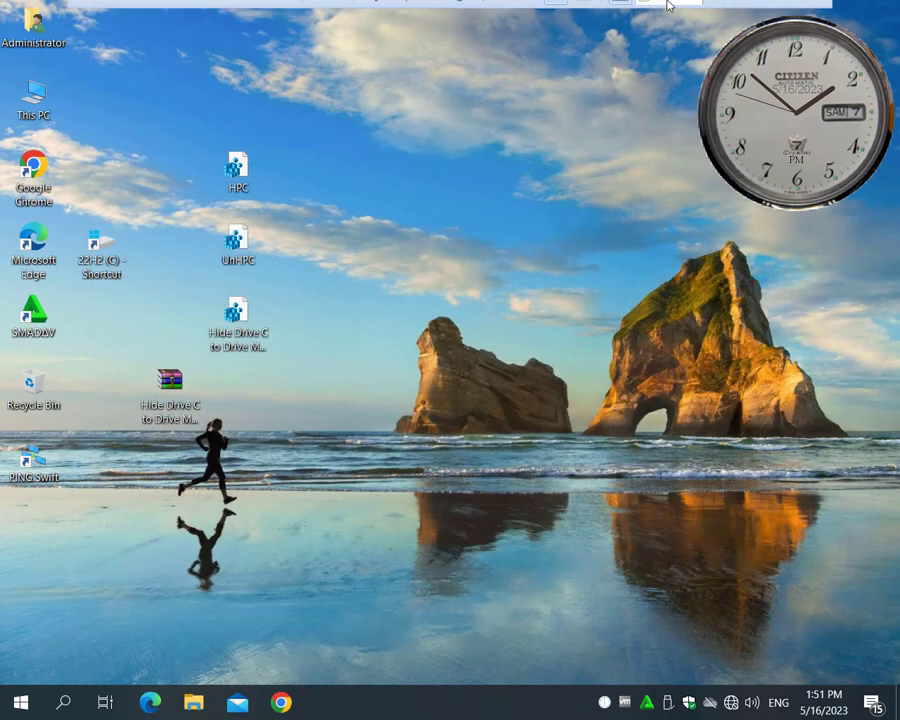
click(761, 12)
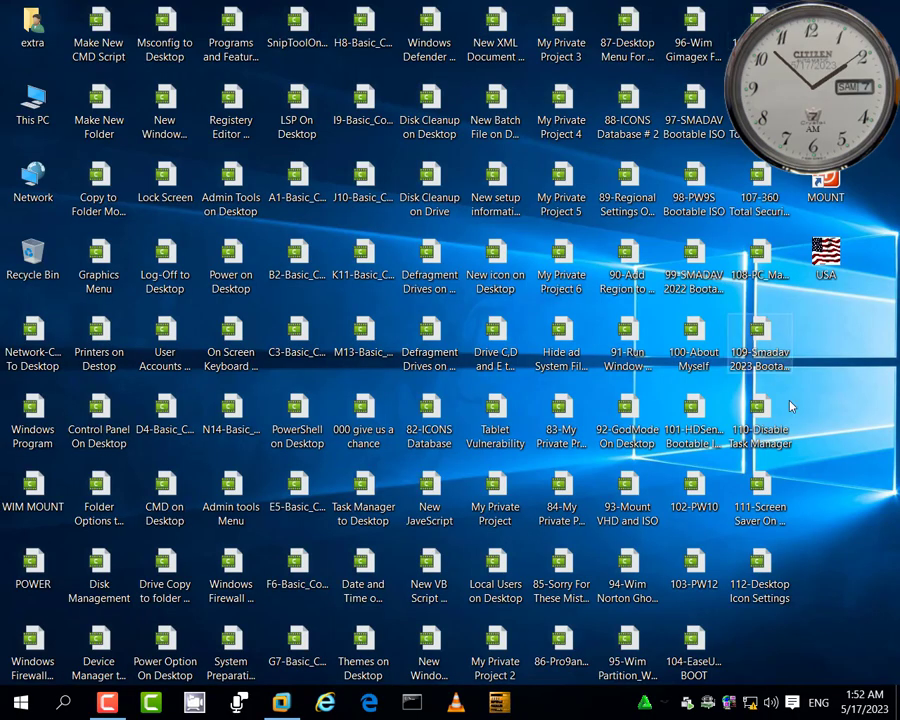